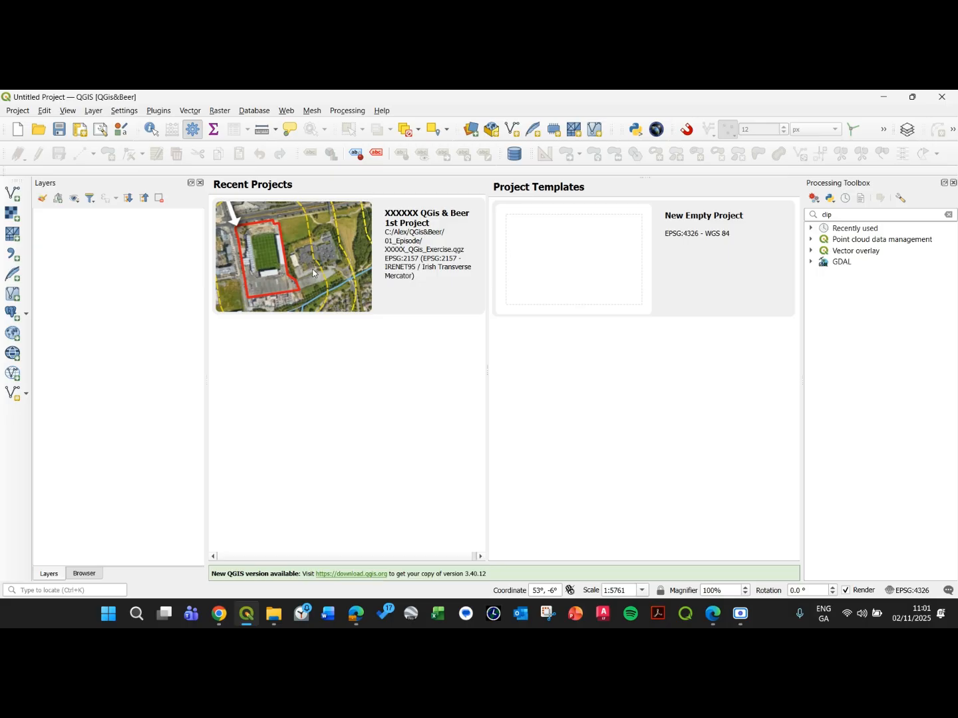
Open the recent QGis & Beer 1st Project and display its 1.A4.SiteLocation print layout
double_click(308, 262)
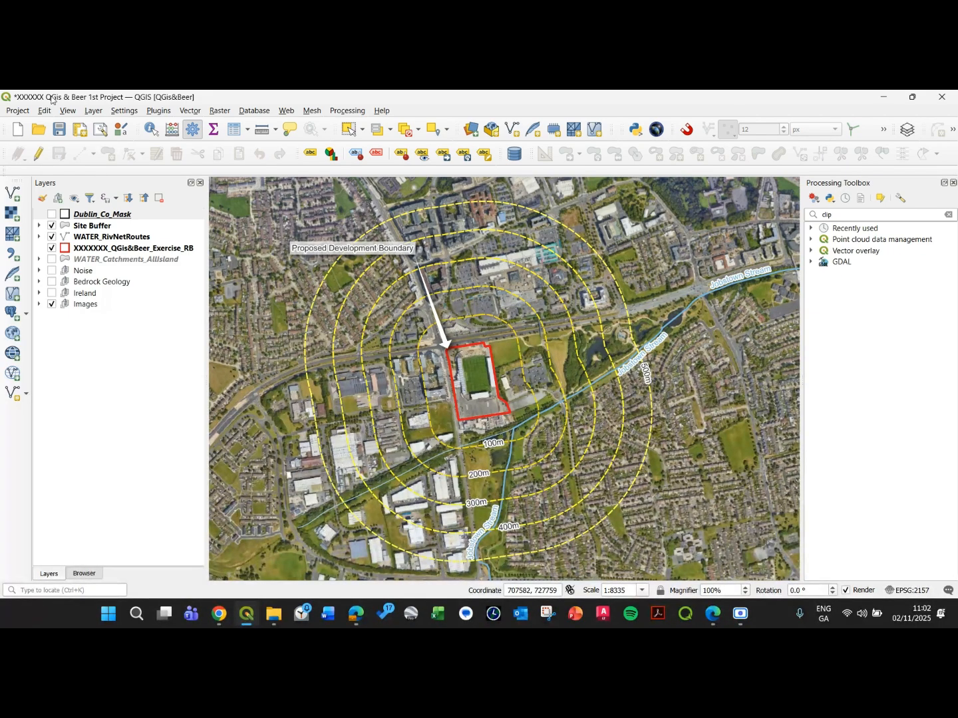
click(19, 111)
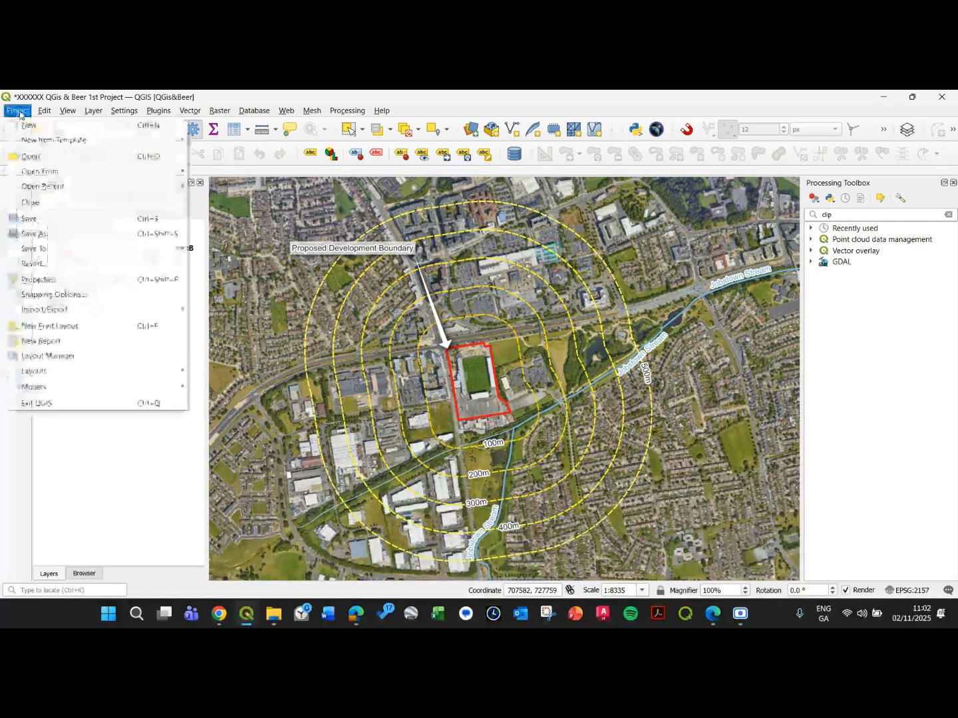
click(64, 357)
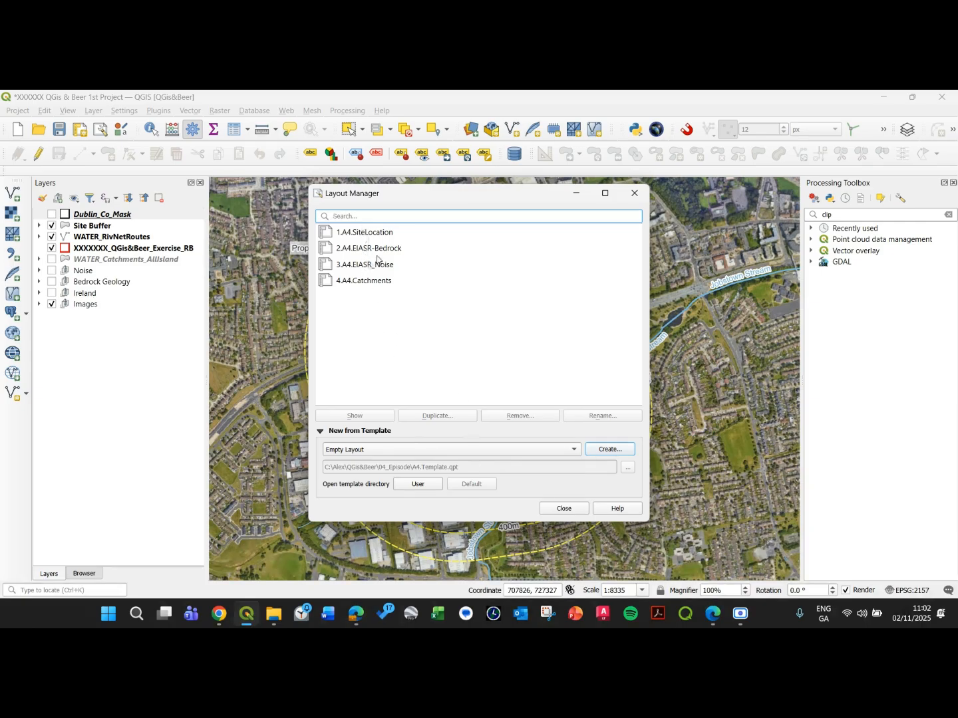
click(352, 233)
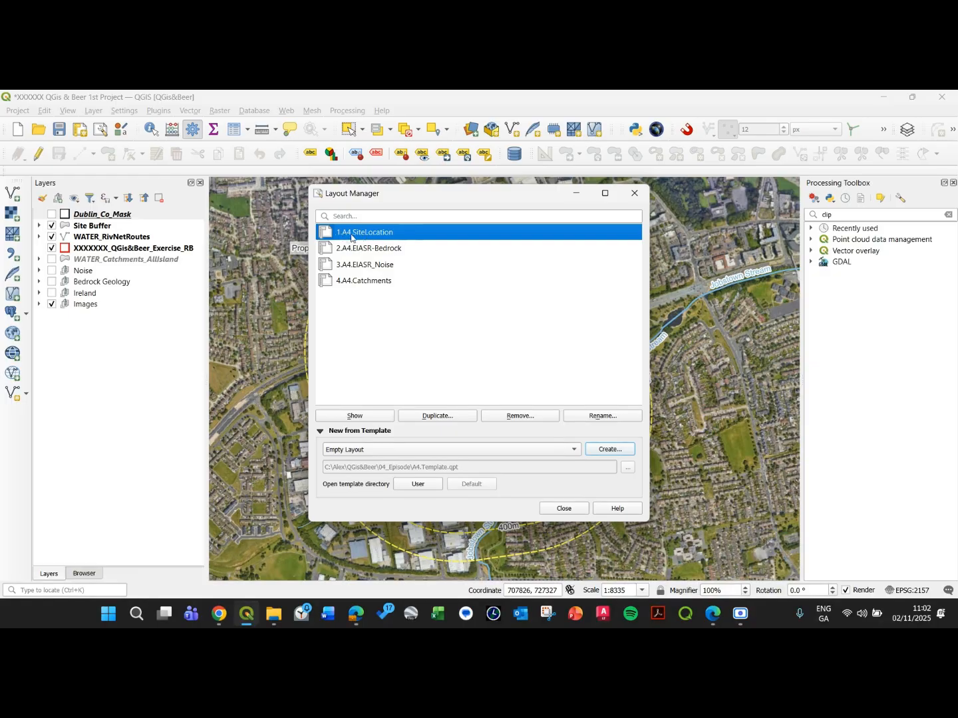
double_click(354, 234)
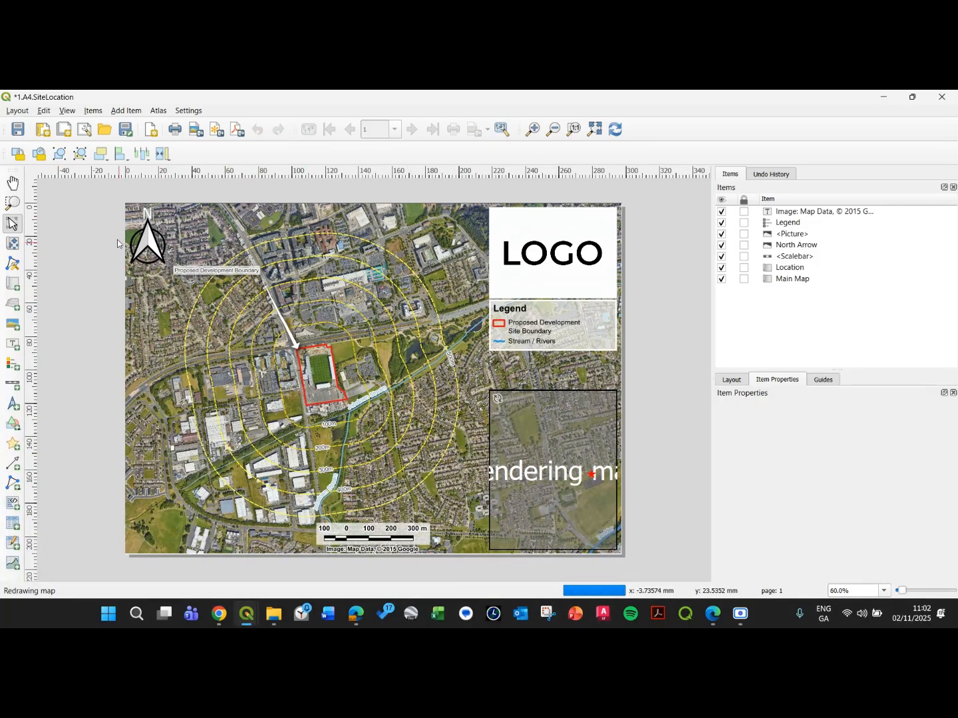
Save the layout as template A4.Template in the 04_Episode folder, and close the layout and the Layout Manager
click(17, 111)
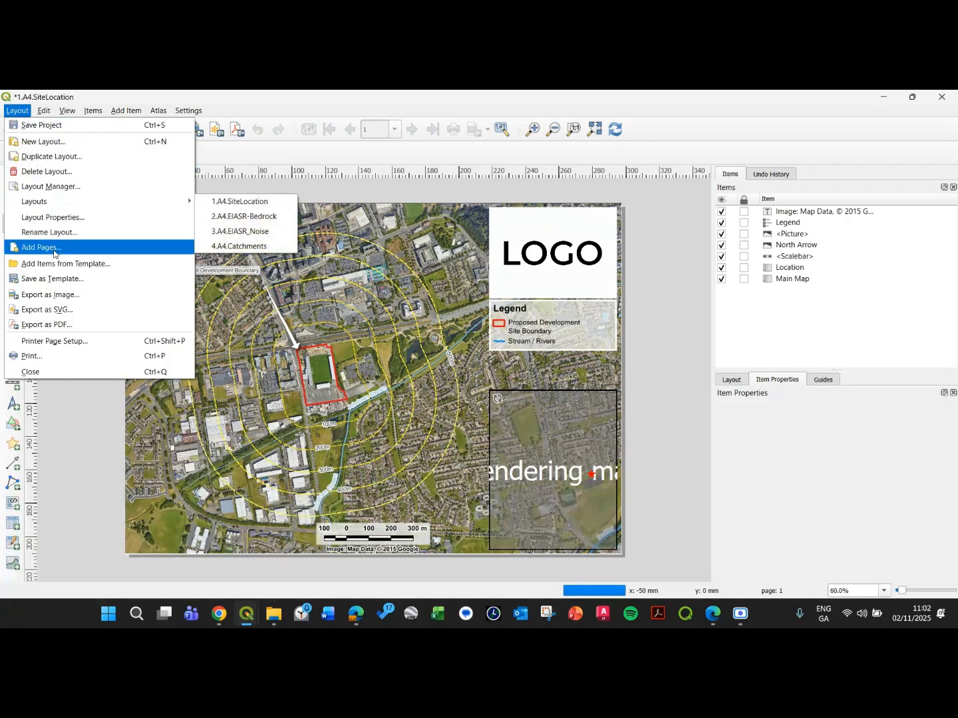
click(58, 278)
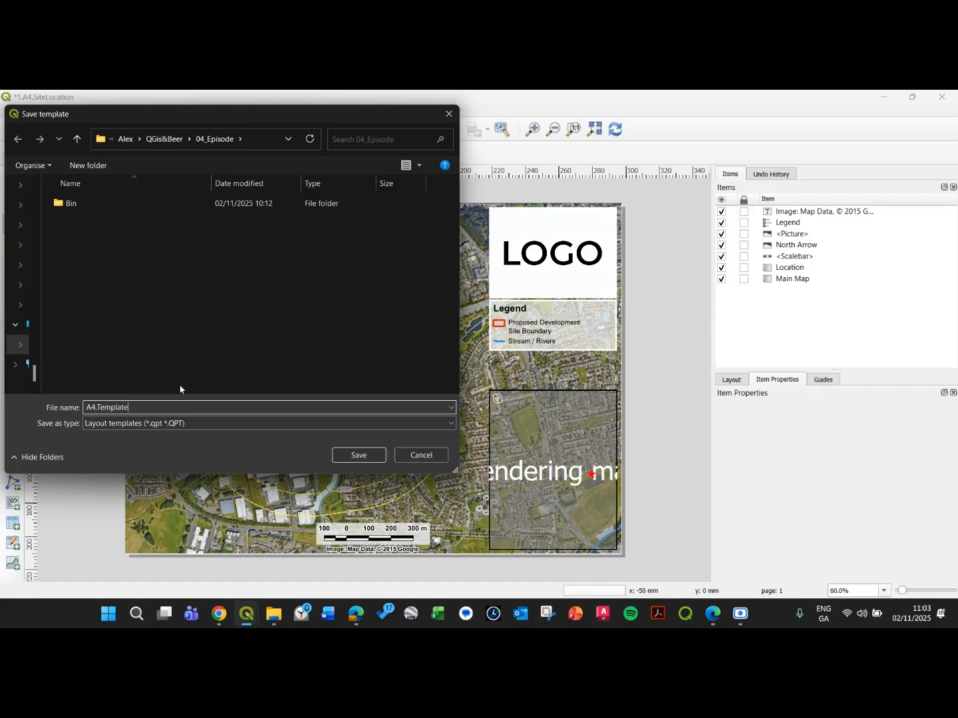
click(356, 456)
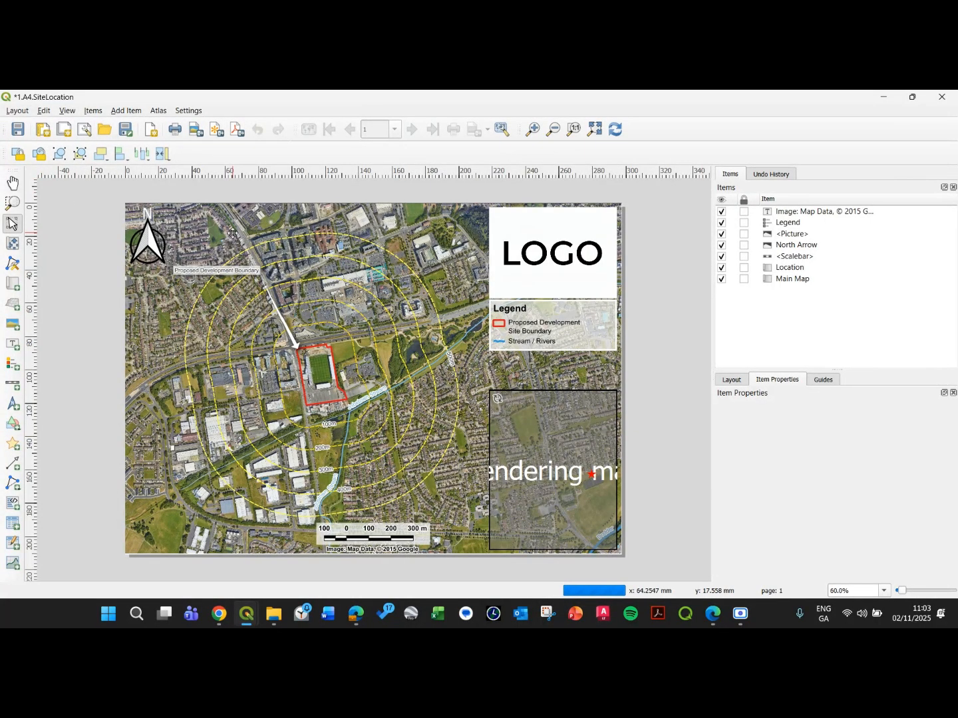
click(937, 99)
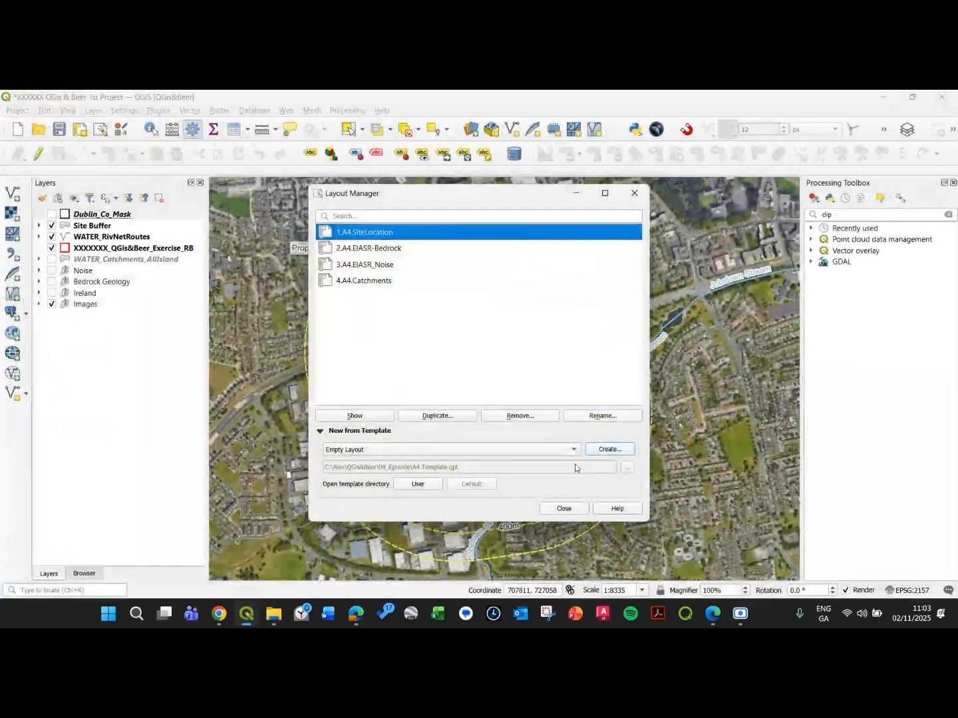
click(449, 332)
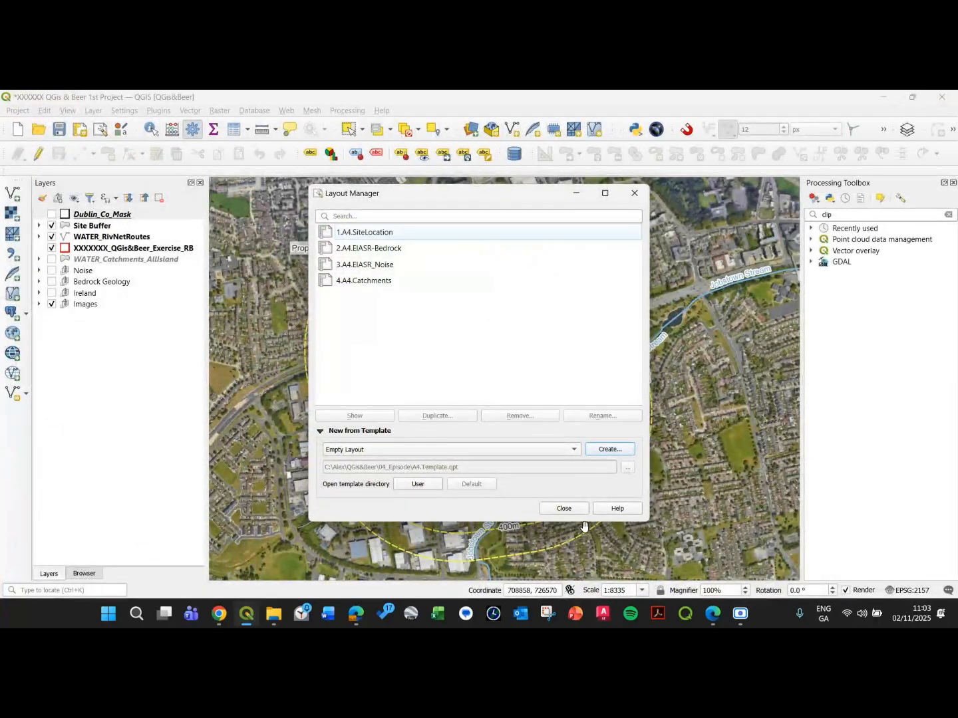
click(563, 507)
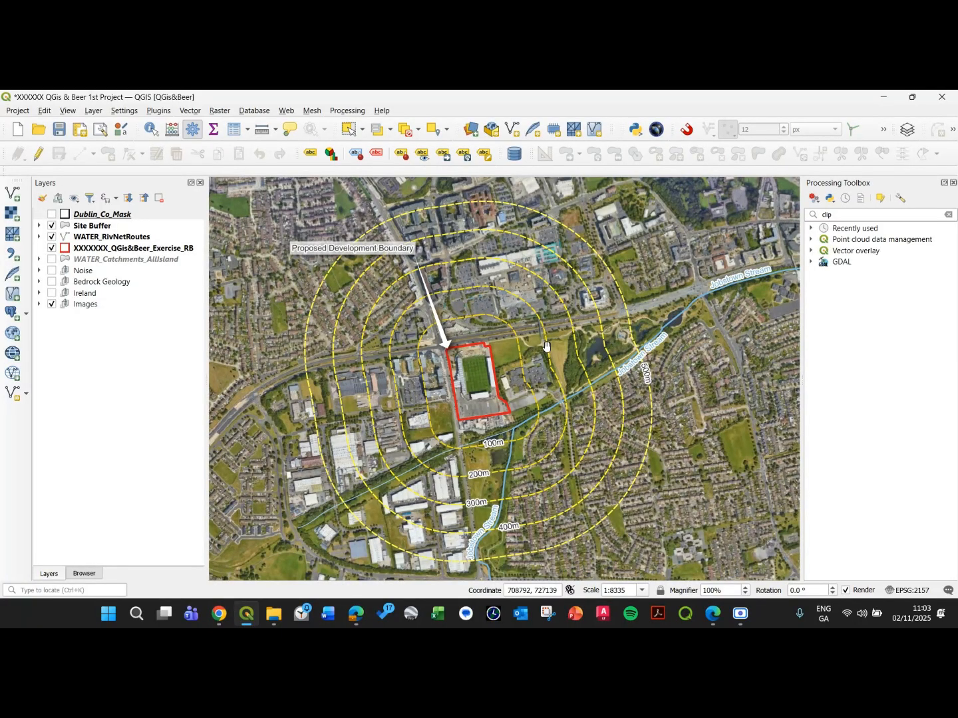
In the Layout Manager, set the new-layout source to a specific template and choose A4.Template from the 04_Episode folder
click(26, 111)
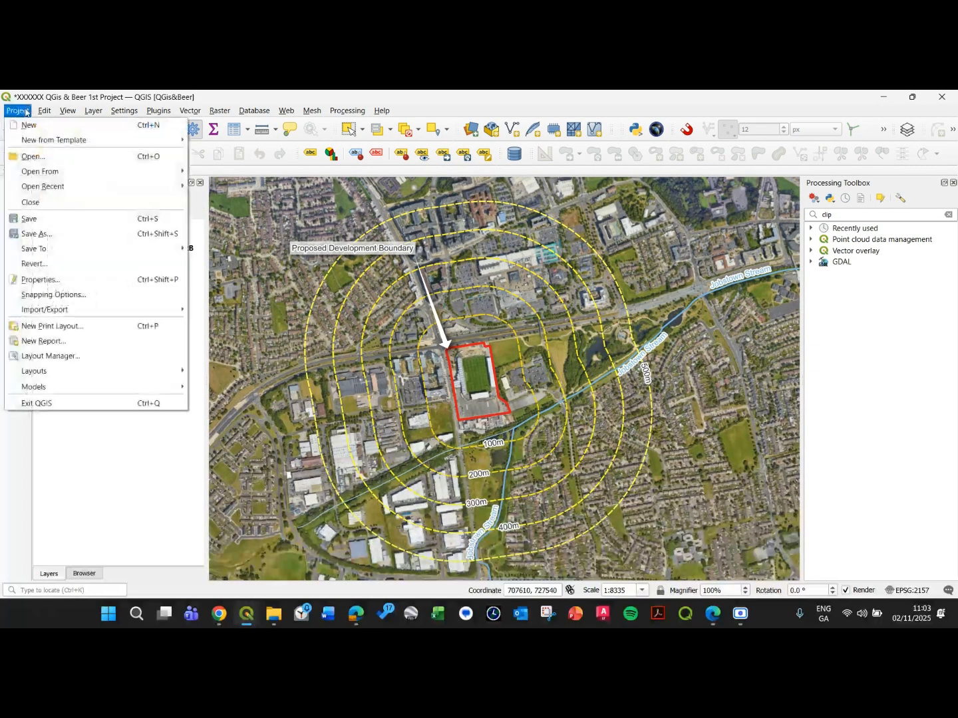
click(51, 356)
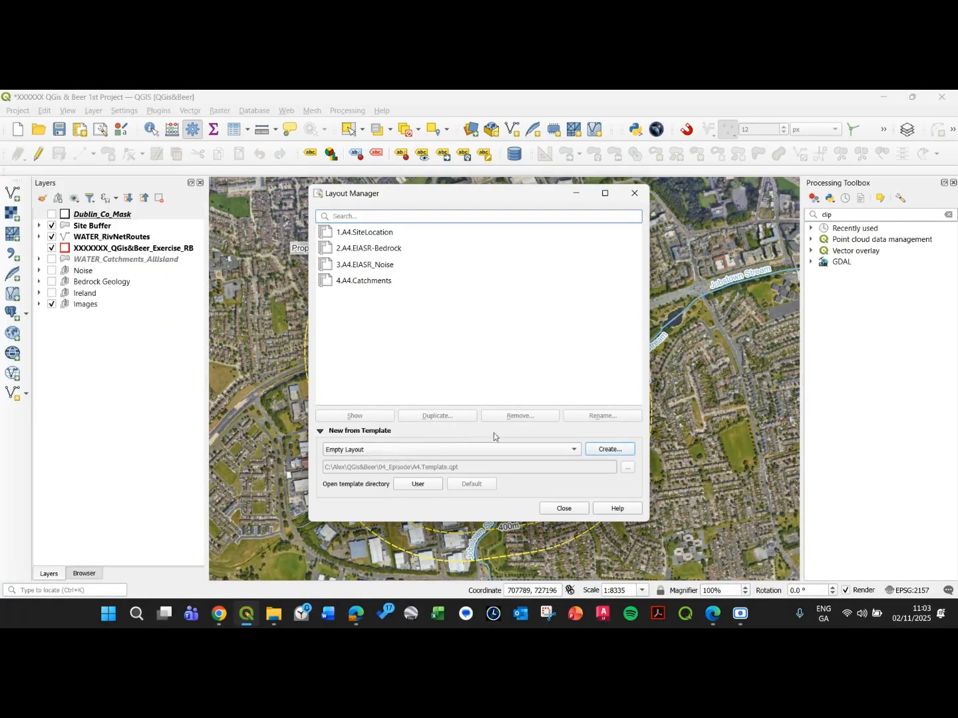
click(440, 450)
click(326, 471)
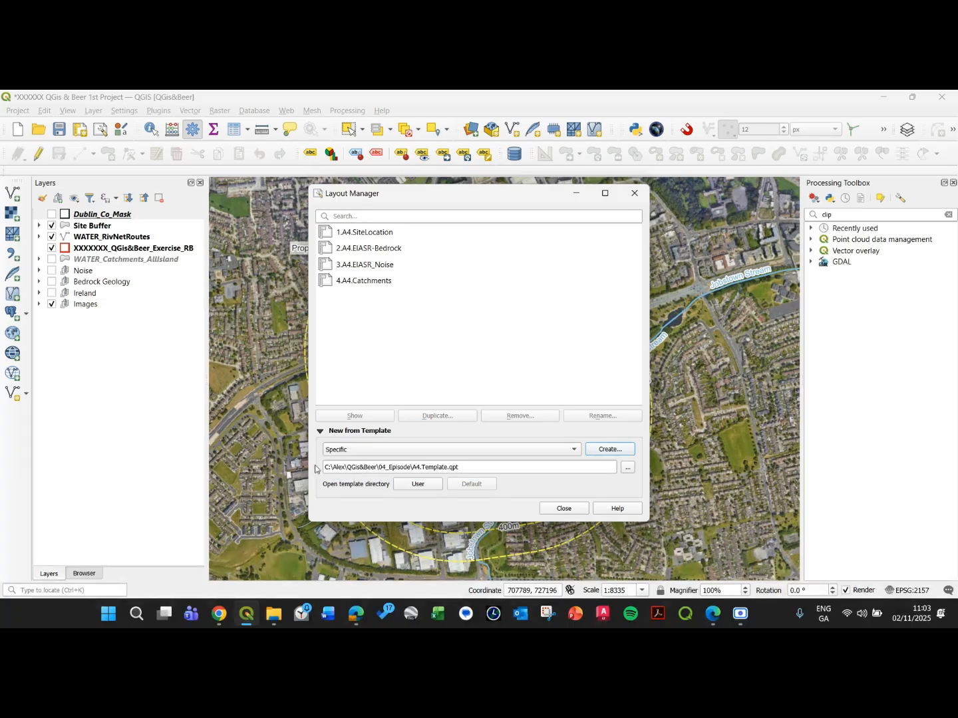
click(628, 468)
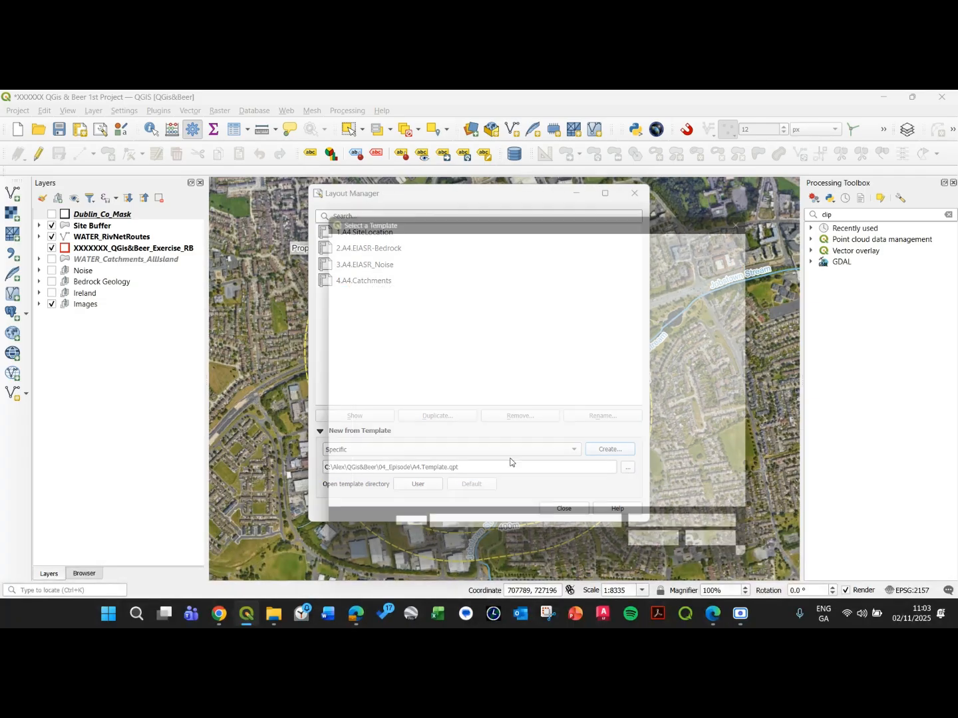
click(443, 315)
click(666, 554)
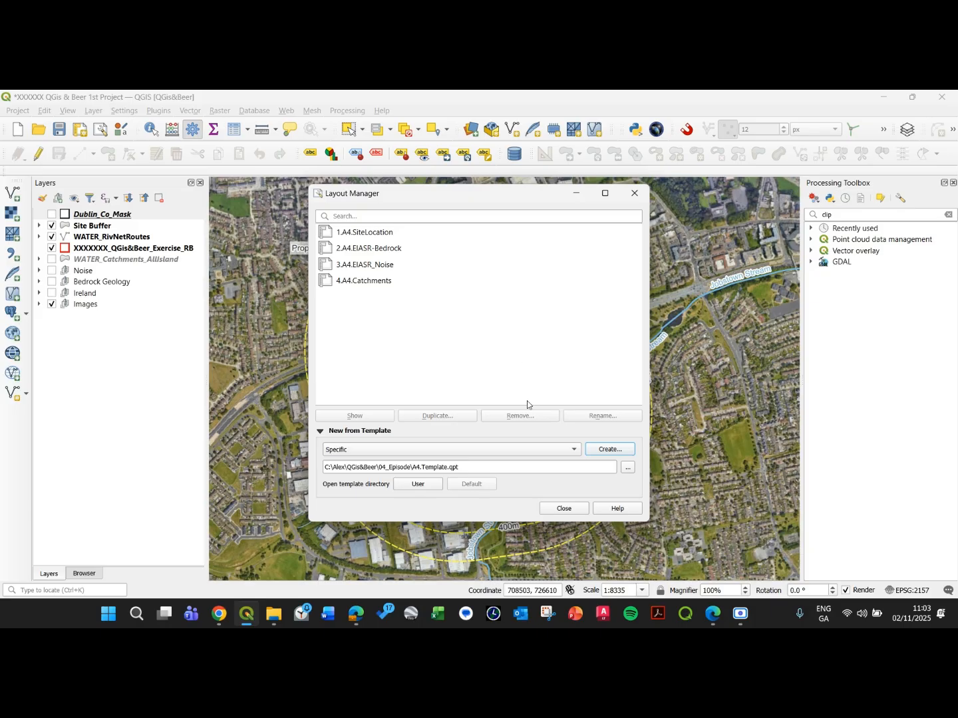
click(625, 470)
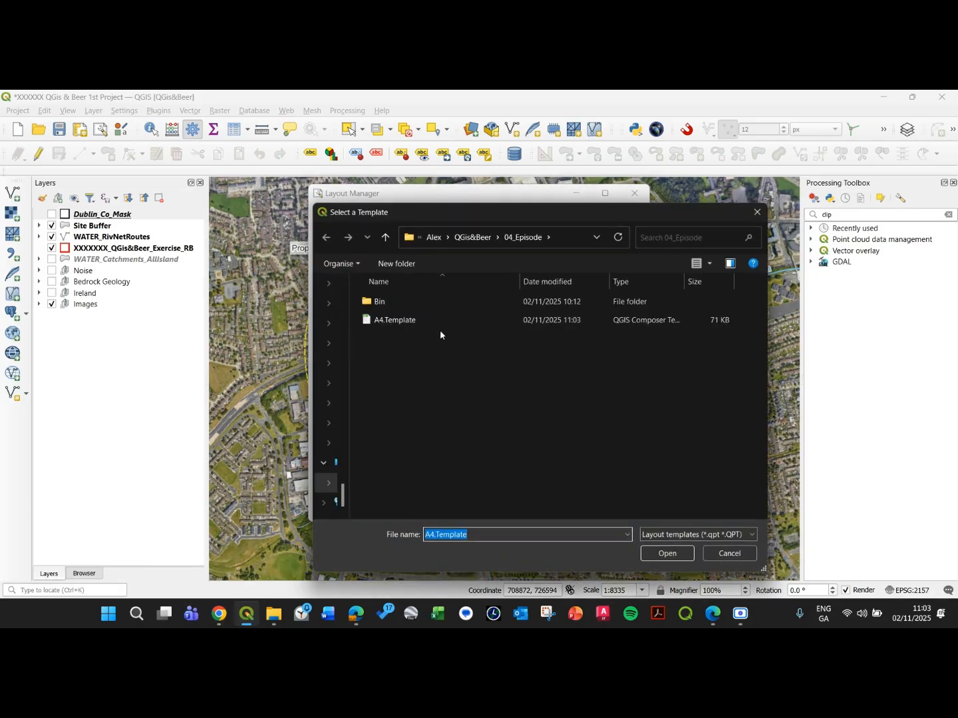
click(688, 553)
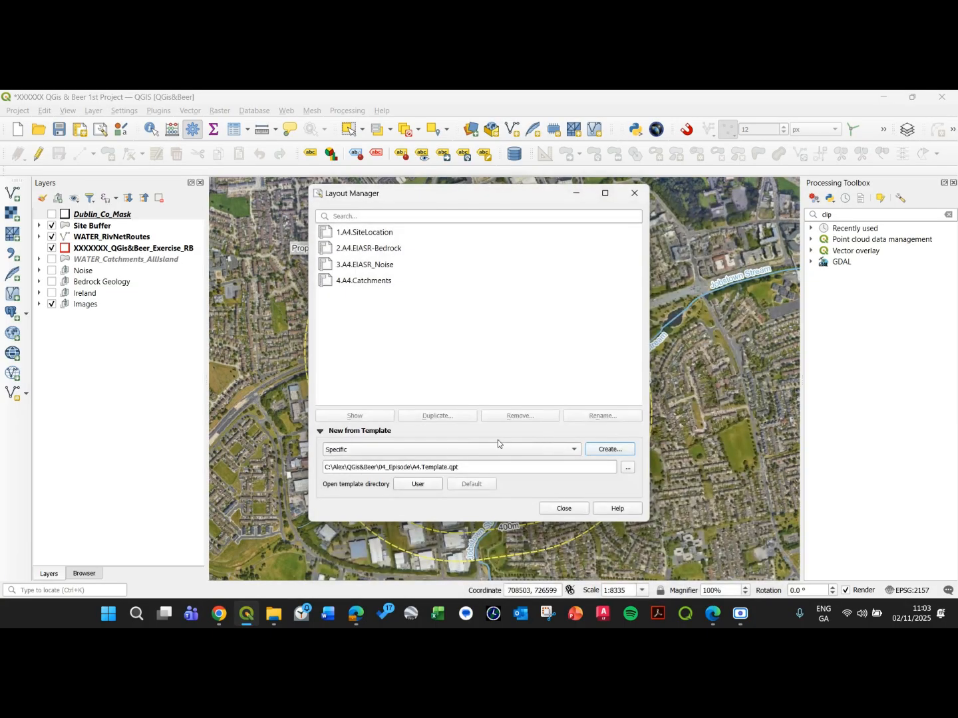
Create a print layout from the chosen template with the title 5.A4.Elevation
click(610, 451)
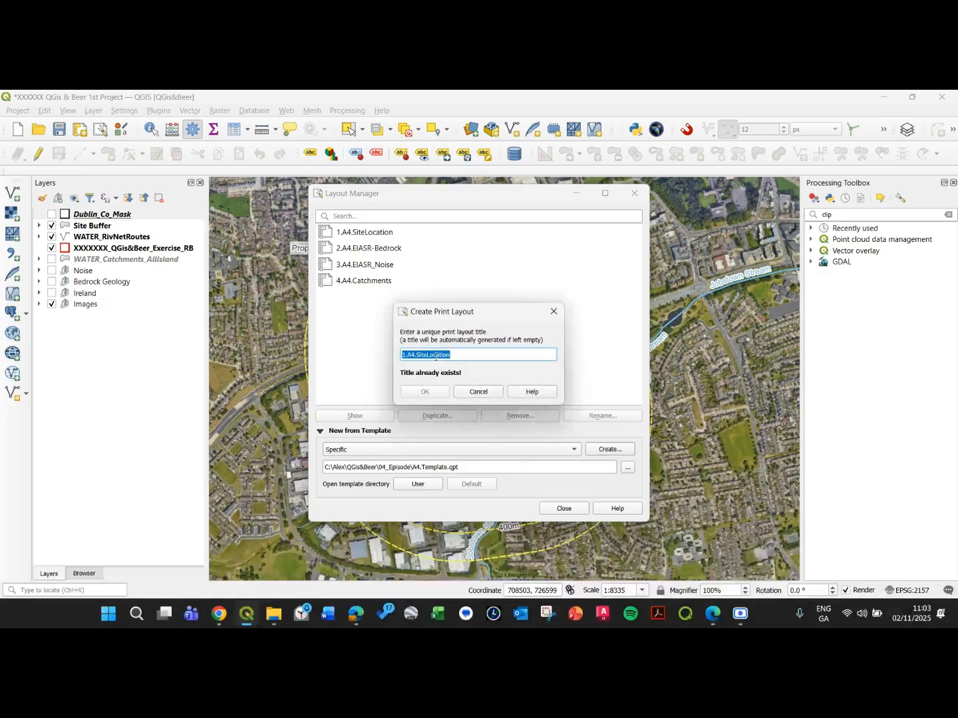
drag(404, 355, 395, 354)
text(5)
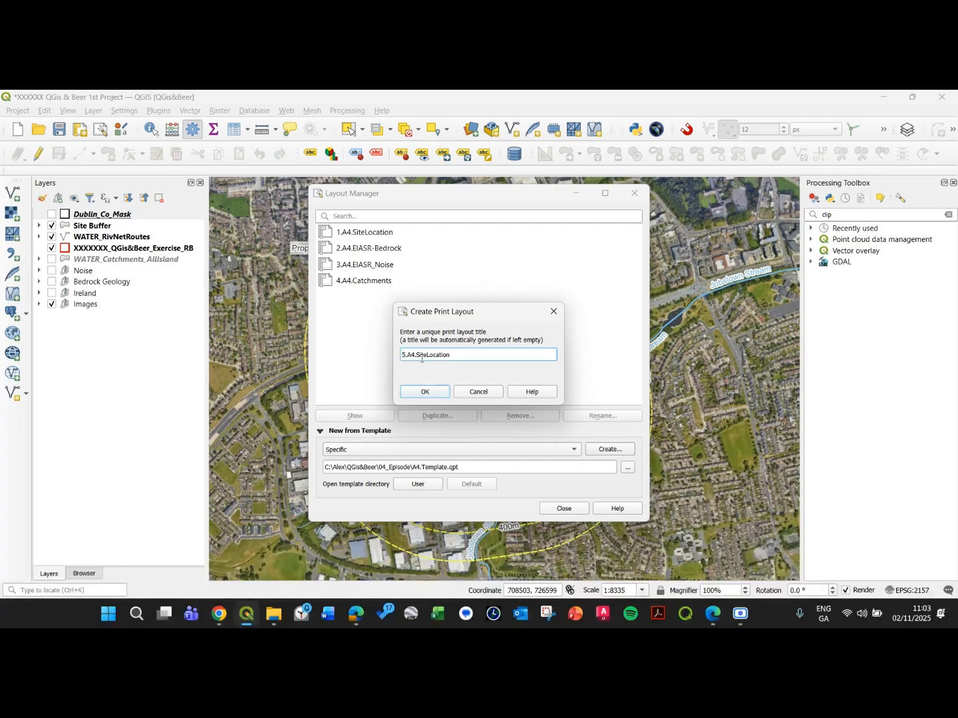
drag(416, 356, 445, 357)
text(Elev)
click(450, 394)
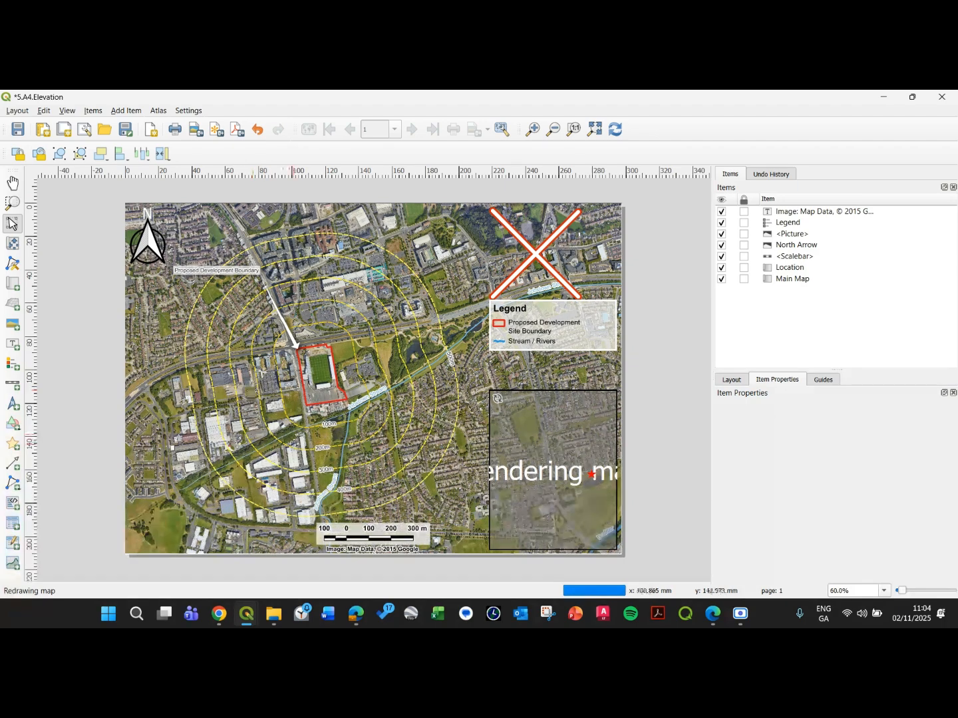
click(180, 499)
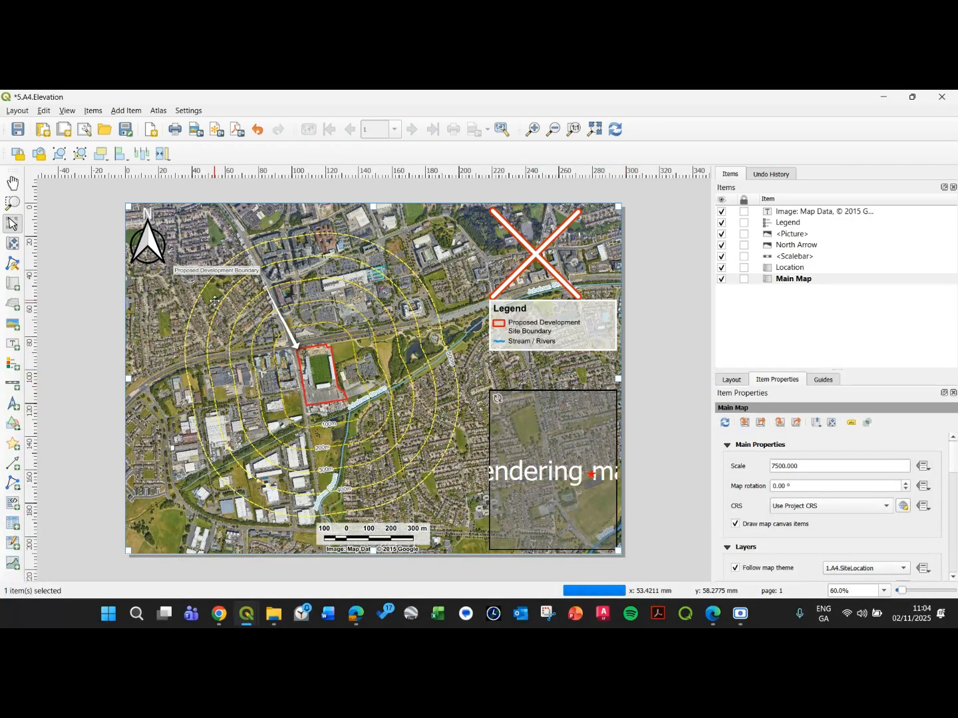
click(99, 230)
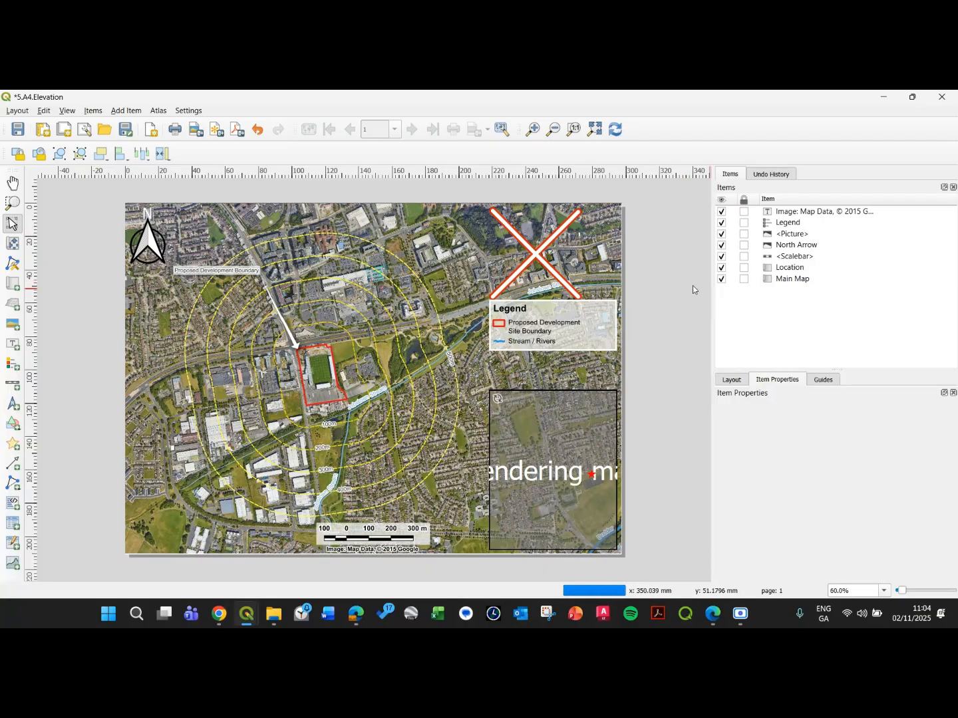
Relink the layout's broken logo picture to the Logo_Black image in the Logos folder
click(545, 234)
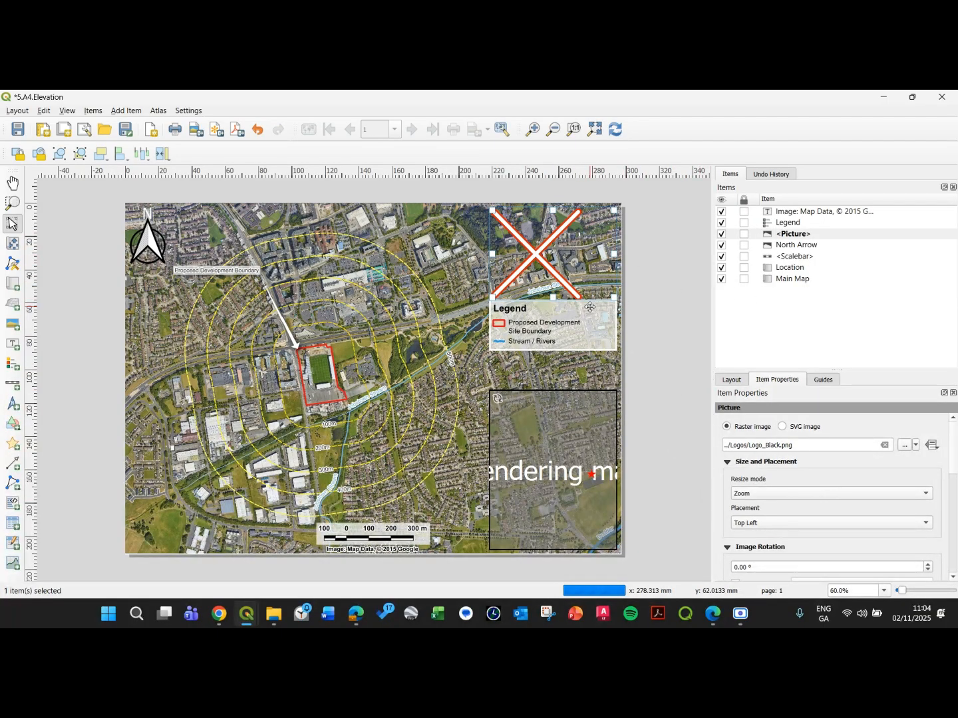
click(906, 445)
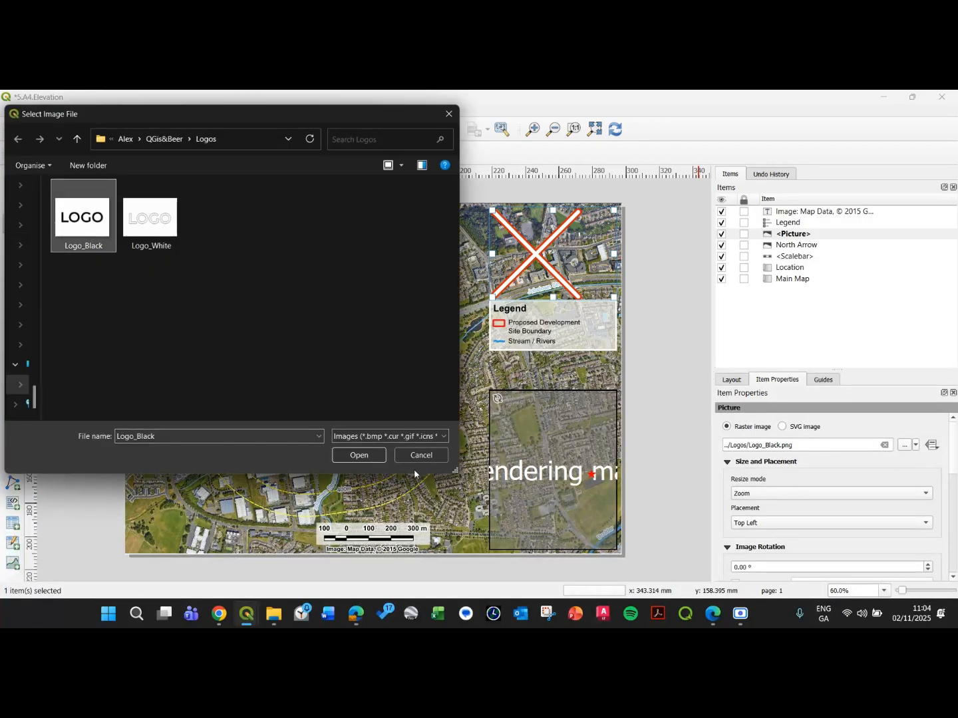
click(374, 458)
click(635, 402)
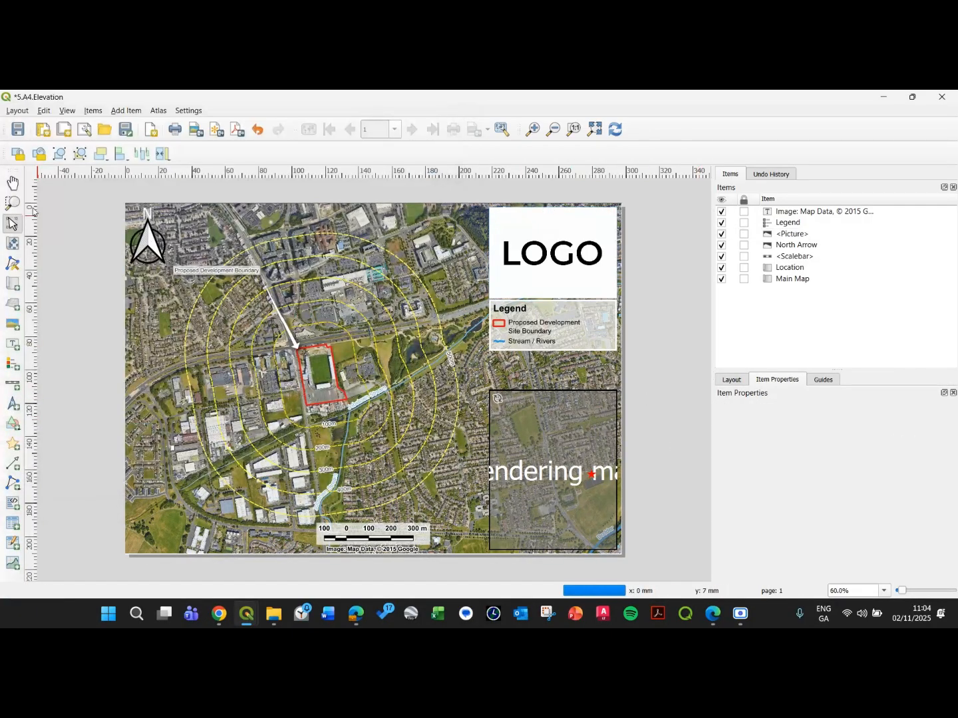
Save the project from the elevation layout, and close the layout and the Layout Manager
click(18, 130)
click(942, 96)
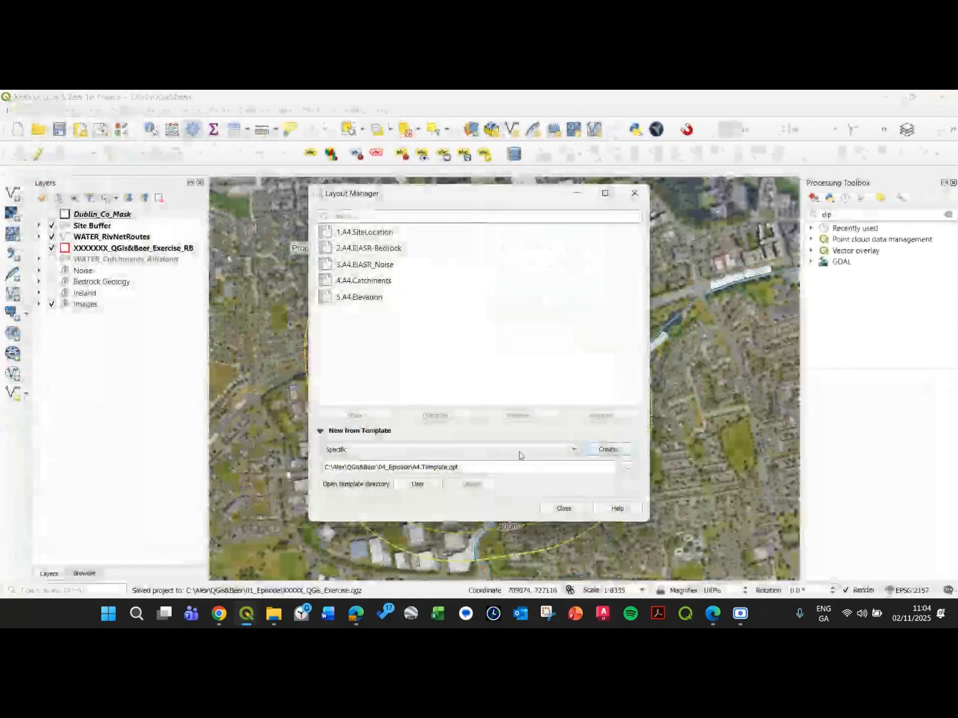
click(564, 509)
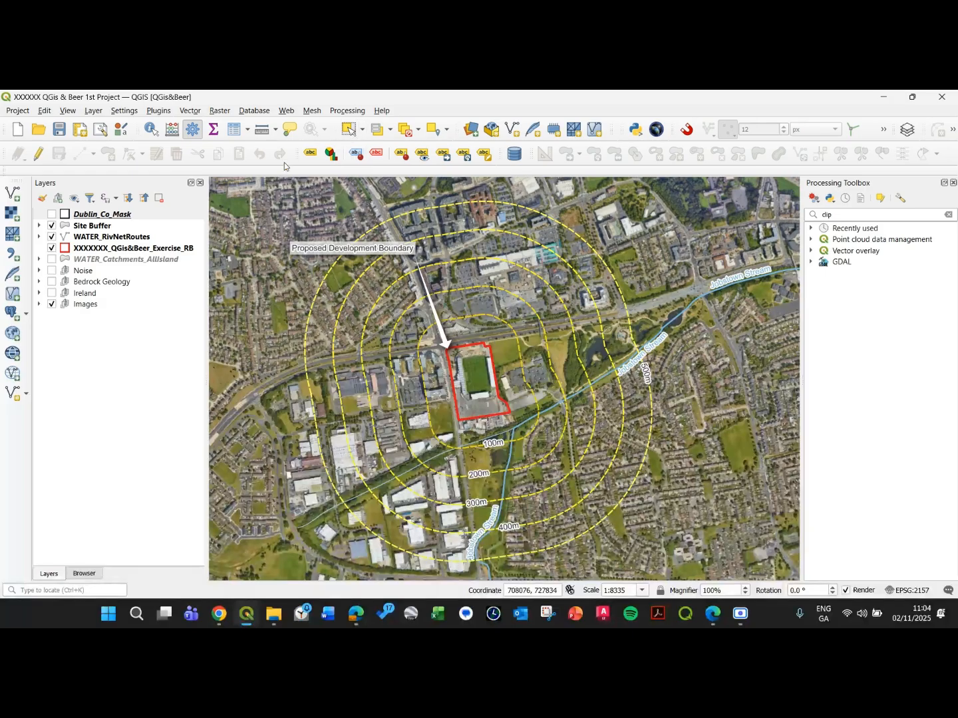
Look up srtm in the plugin manager and review the SRTM-Downloader plugin's details
click(157, 111)
click(166, 124)
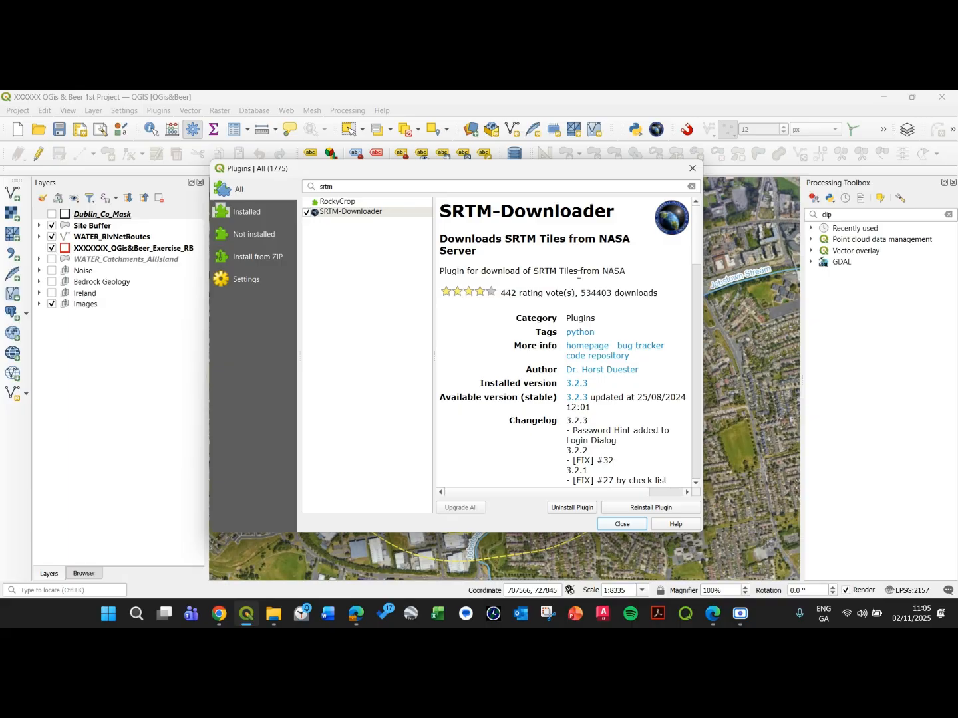
click(622, 524)
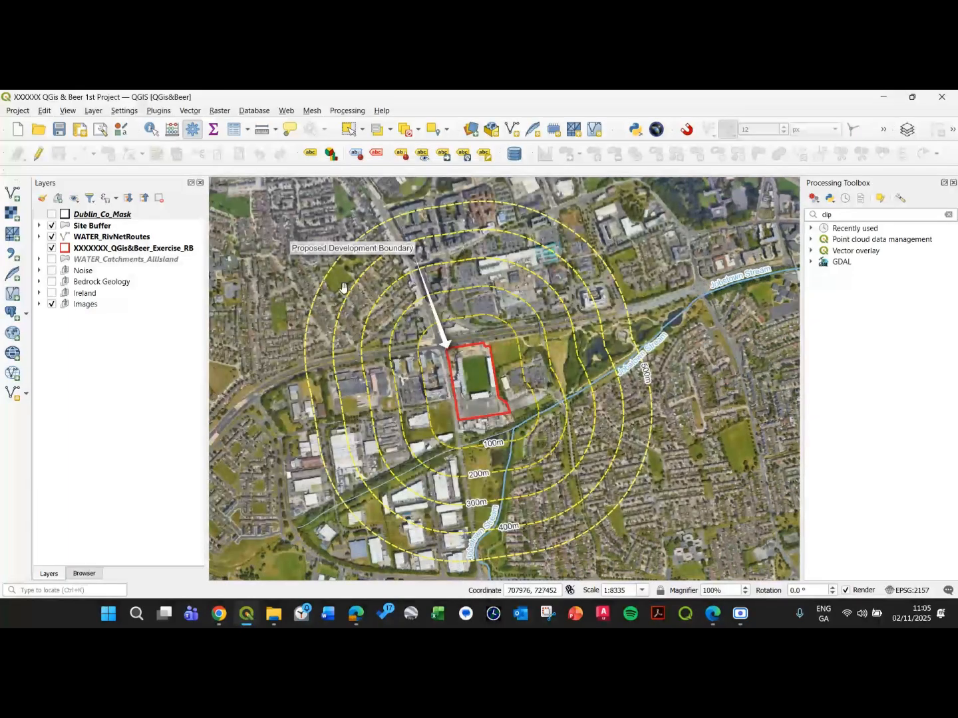
drag(284, 320, 301, 307)
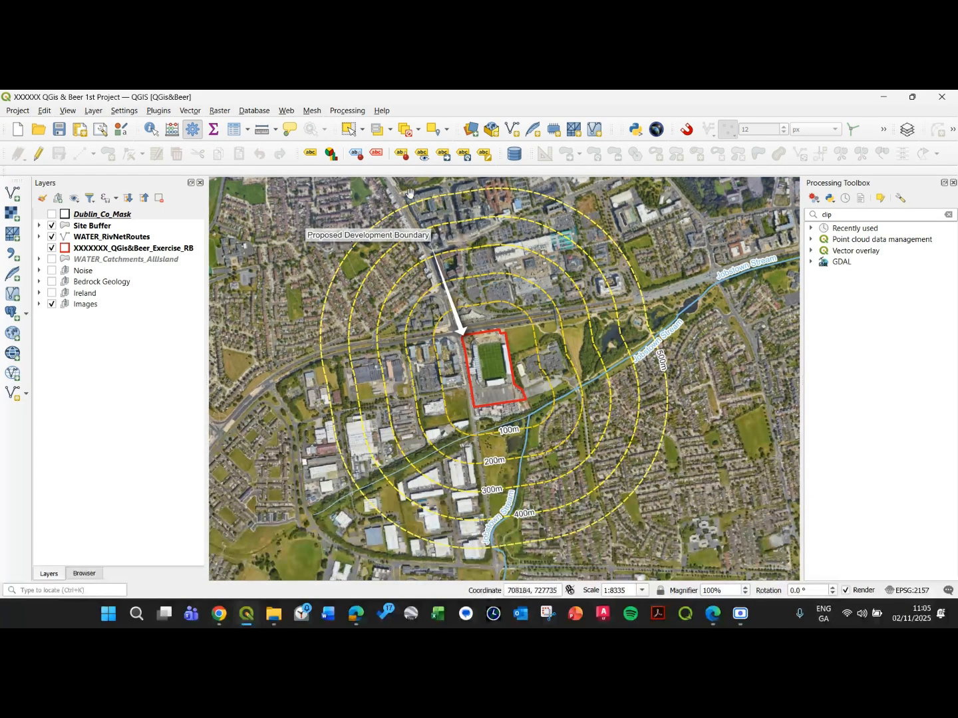
drag(433, 194, 437, 201)
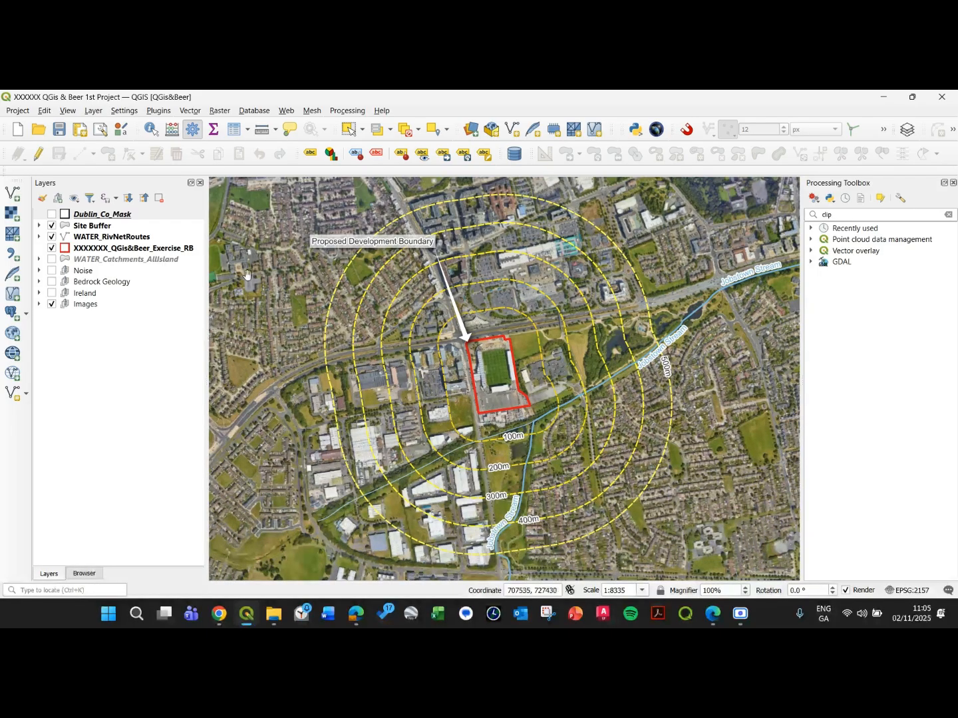
click(159, 111)
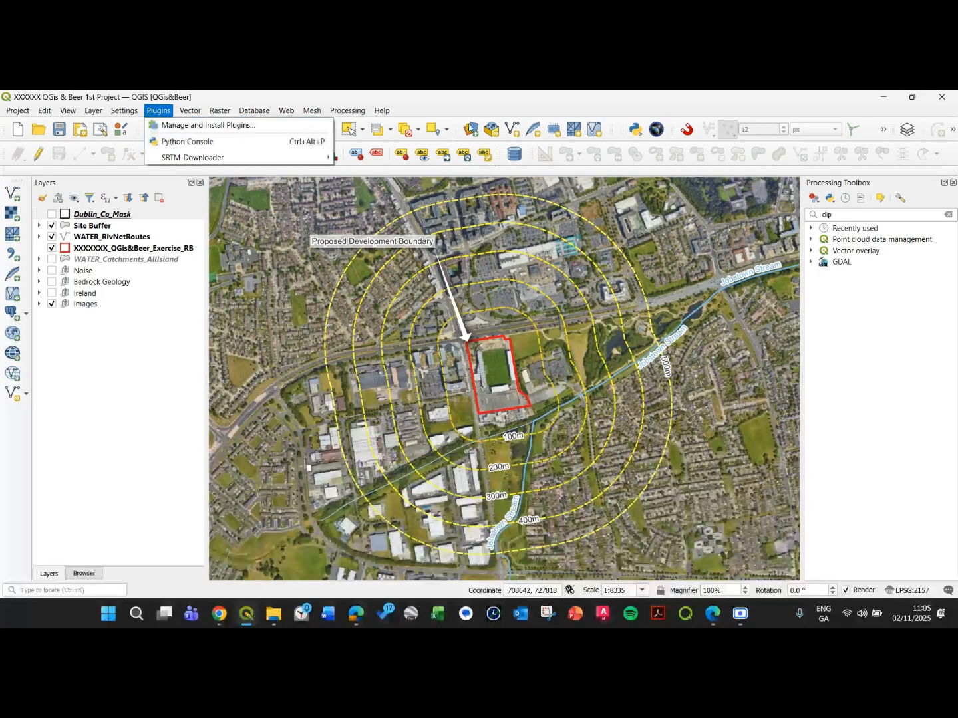
click(638, 97)
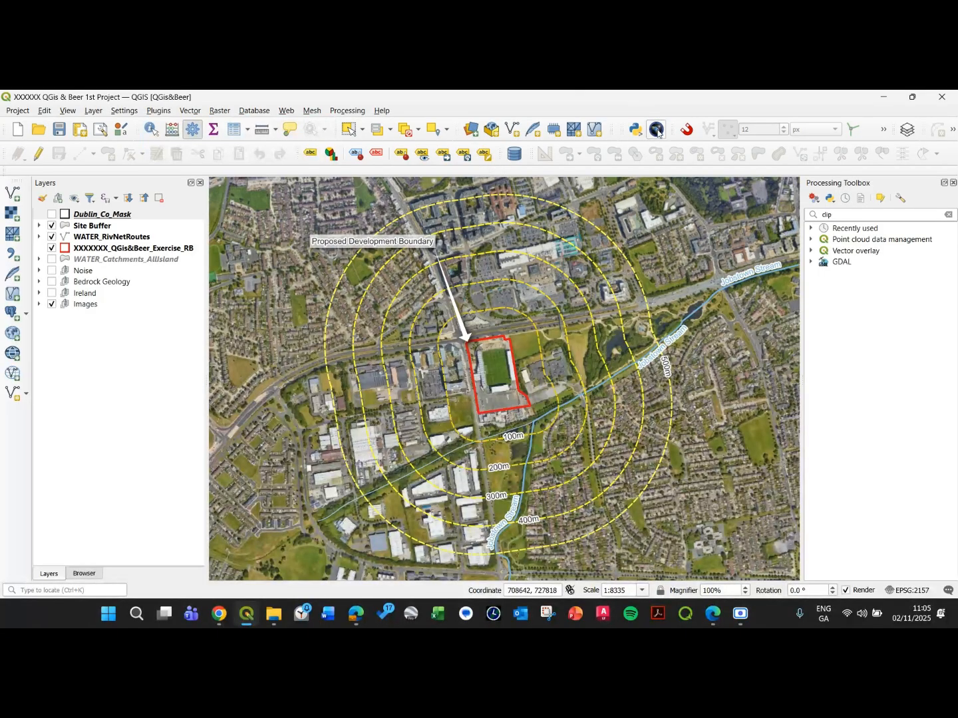
Launch the SRTM-Downloader plugin and move its dialog aside to uncover the layer list and map
click(657, 131)
drag(523, 97, 732, 167)
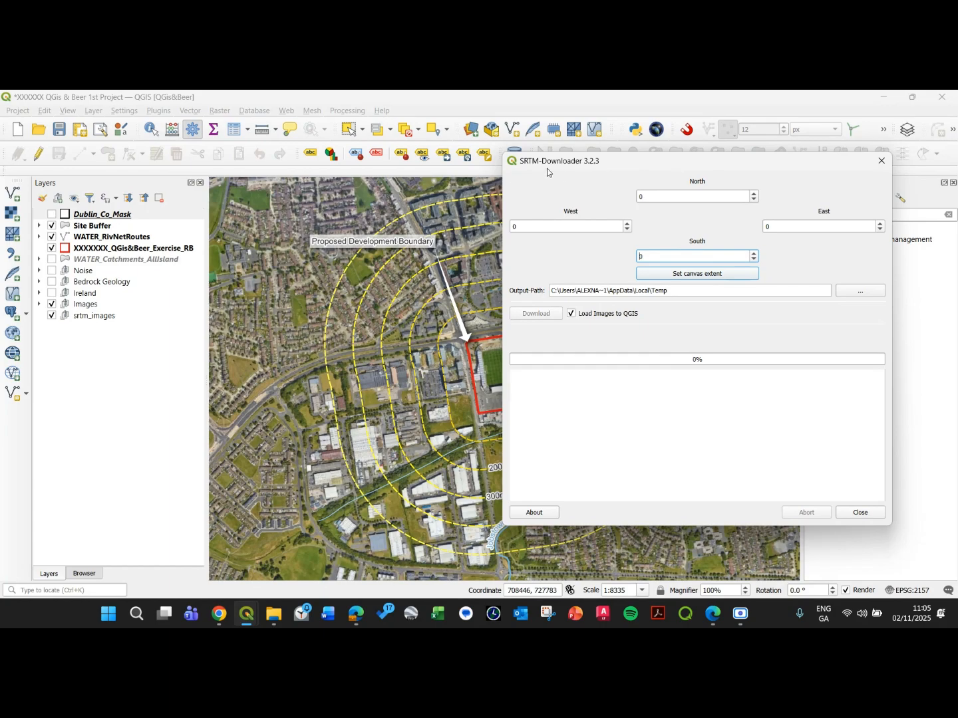
drag(549, 165, 107, 137)
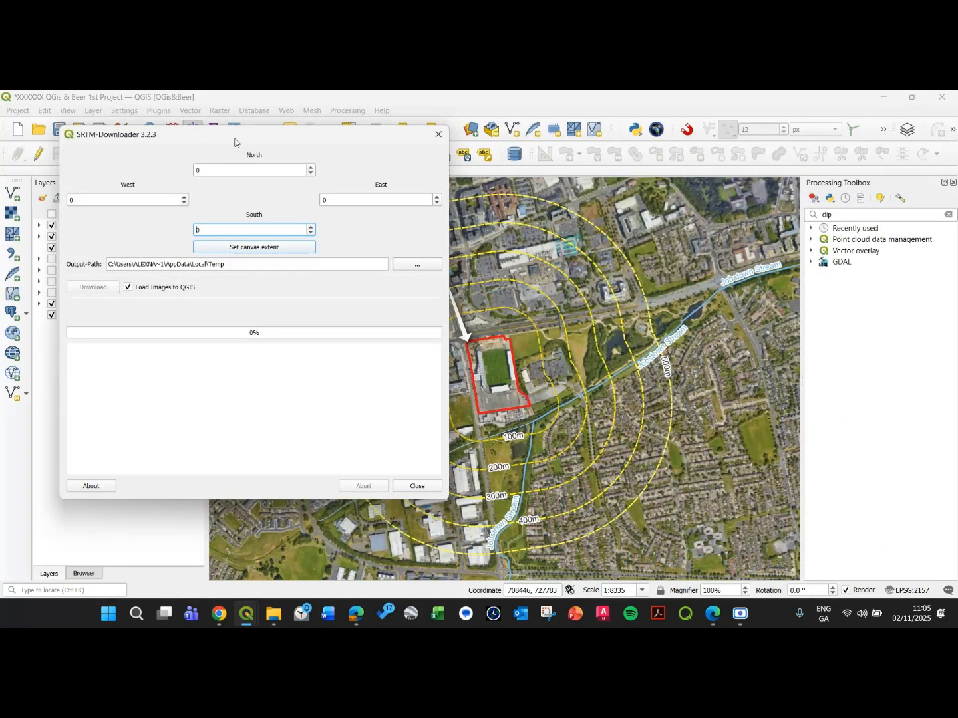
drag(234, 141, 398, 144)
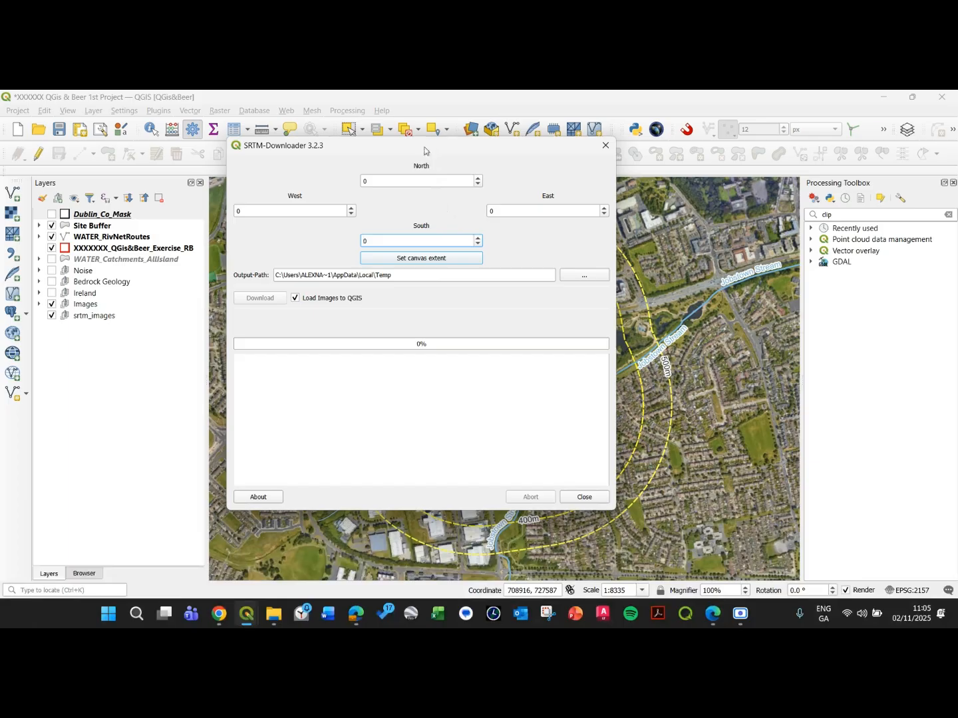
drag(424, 150, 240, 137)
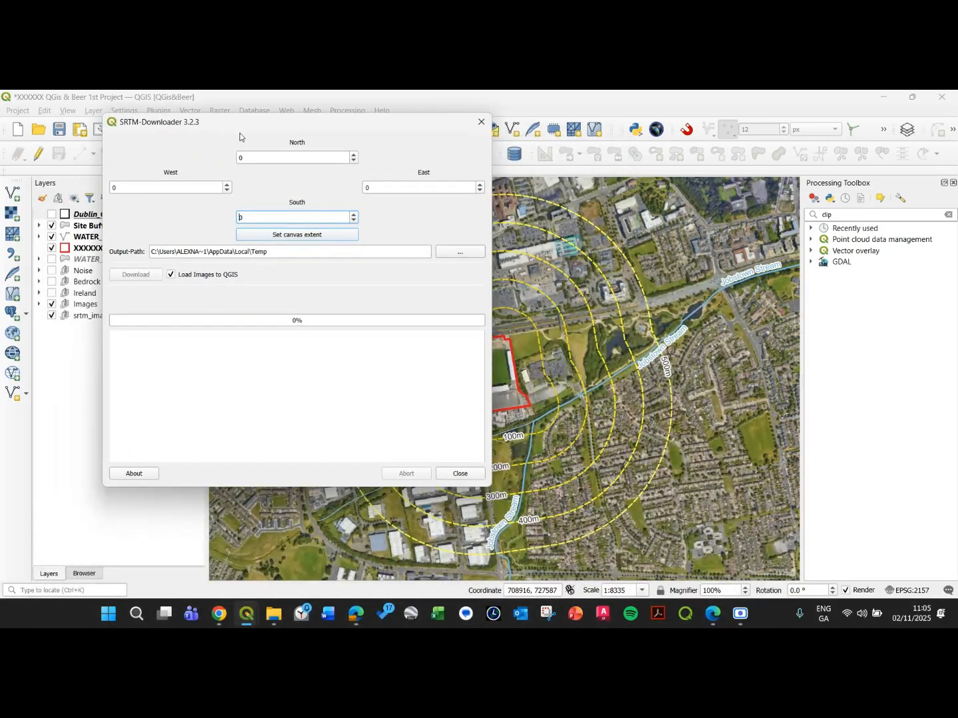
click(481, 123)
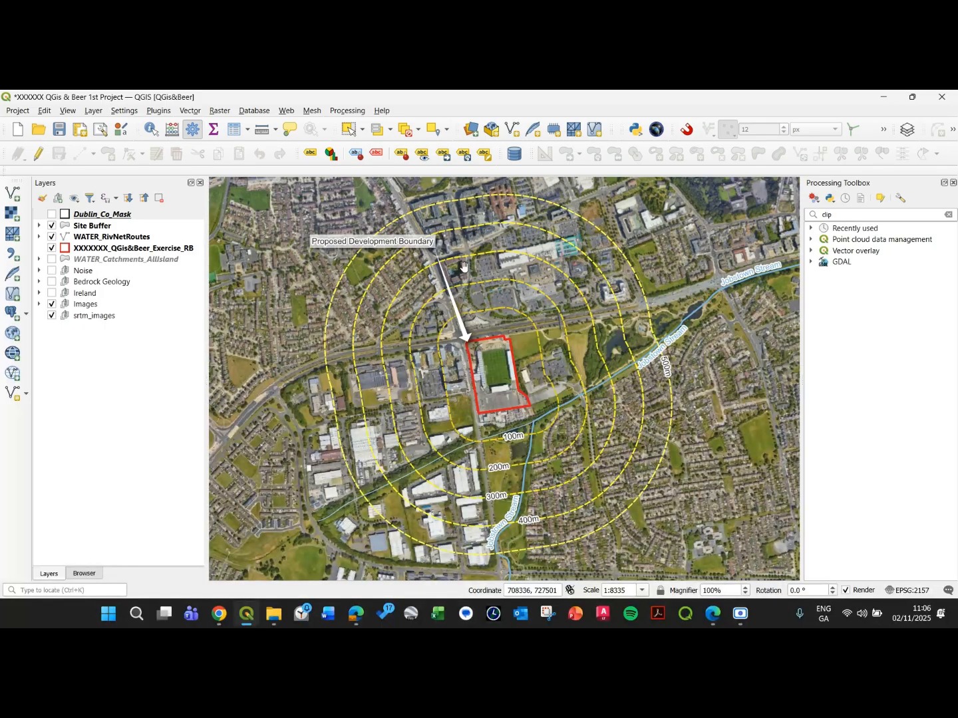
Relaunch the SRTM-Downloader and fill its bounds from the current map canvas: north 54, south 53, west -7, east -6
click(656, 129)
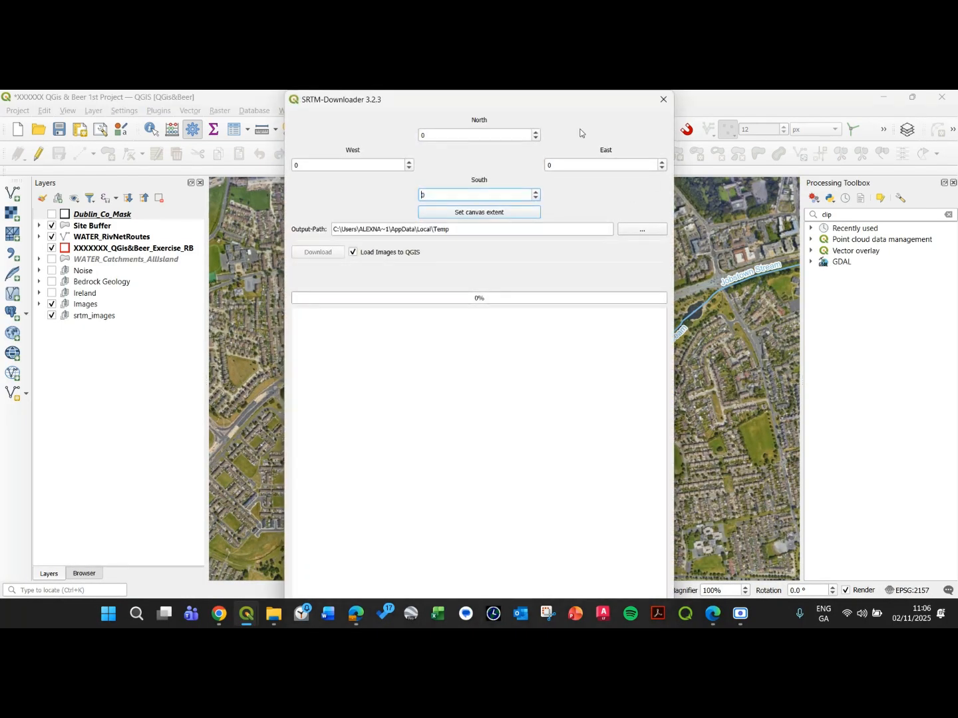
drag(539, 99, 267, 149)
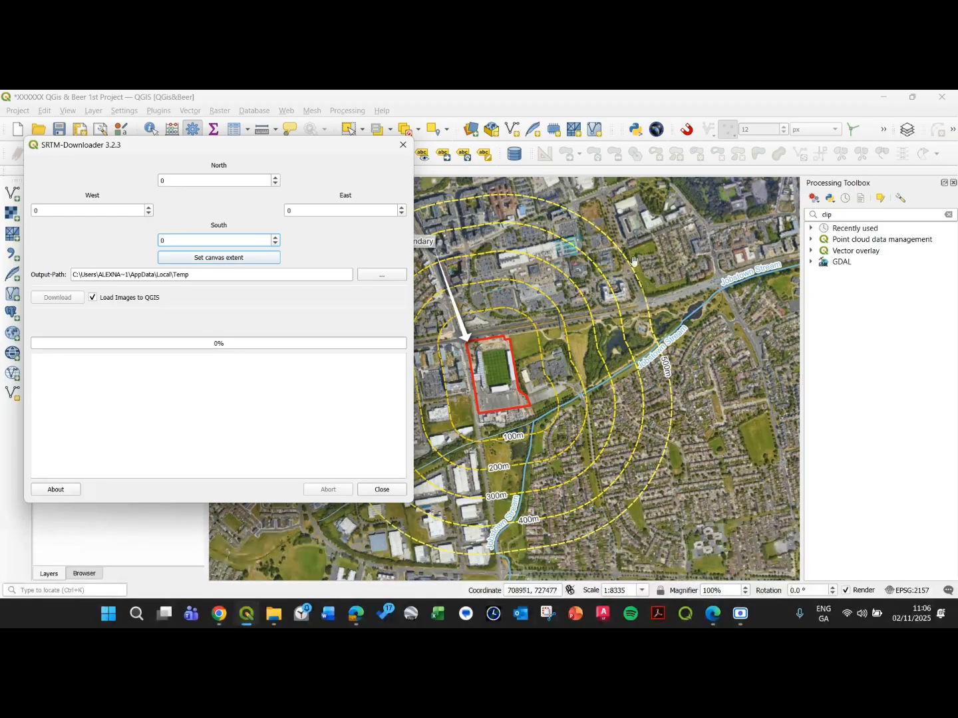
click(224, 262)
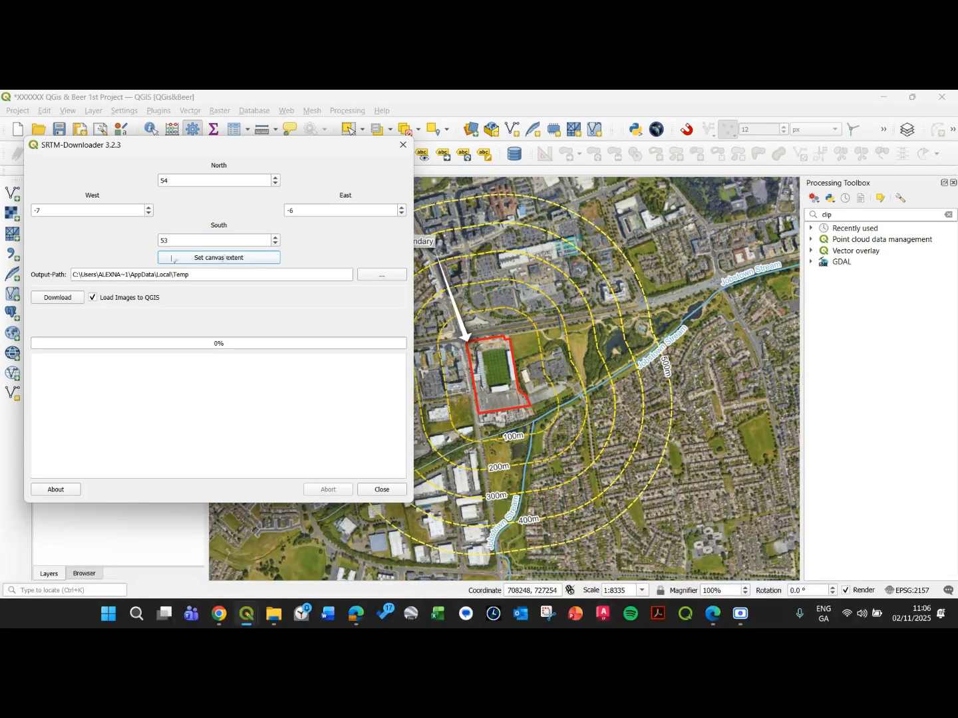
click(176, 179)
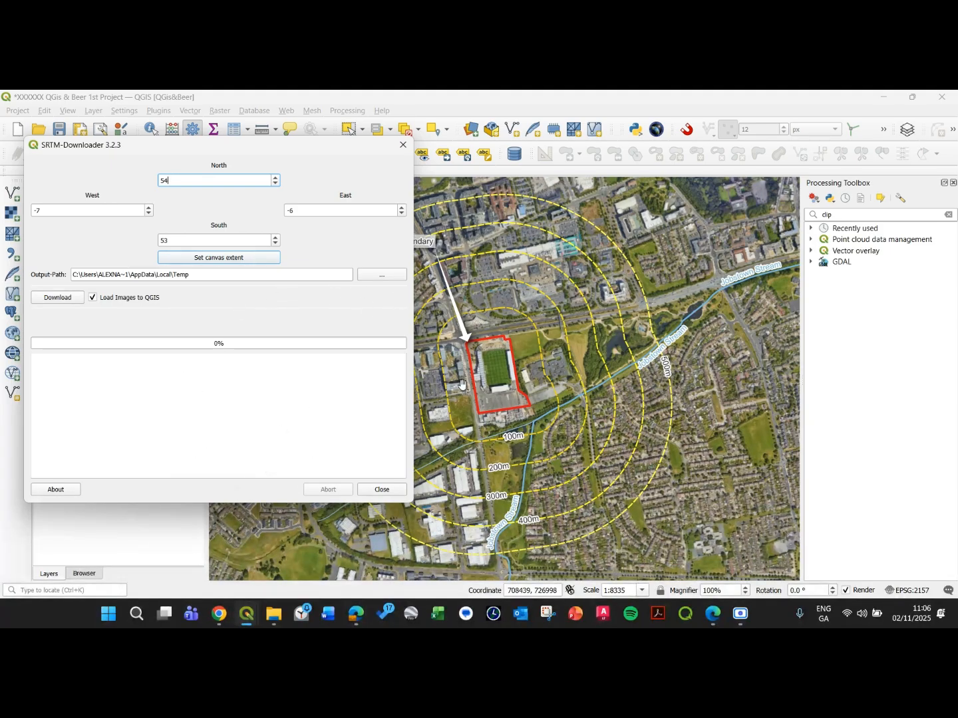
Set the download's output path to the 04_Episode folder inside QGis&Beer
click(385, 278)
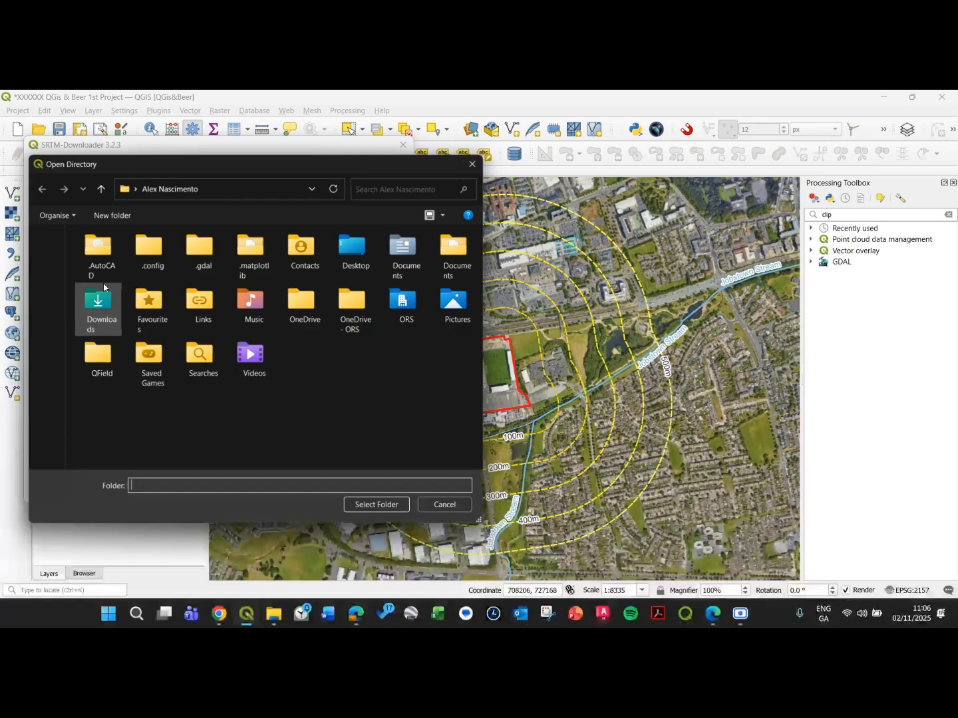
click(226, 194)
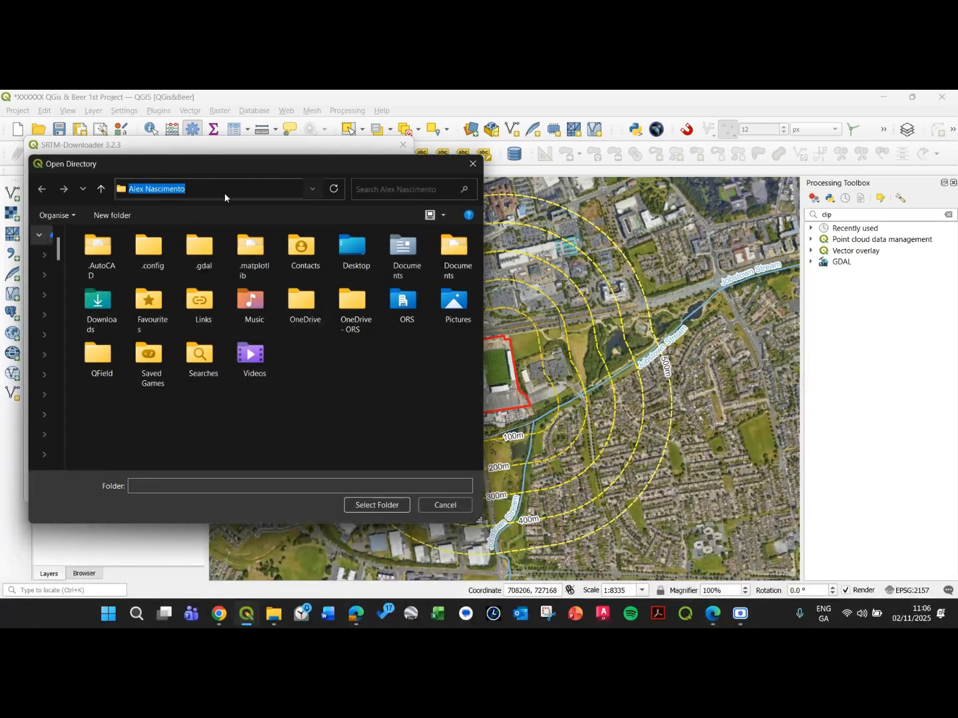
text(C:\Alex\QGis&Beer\04_Episode)
key(Return)
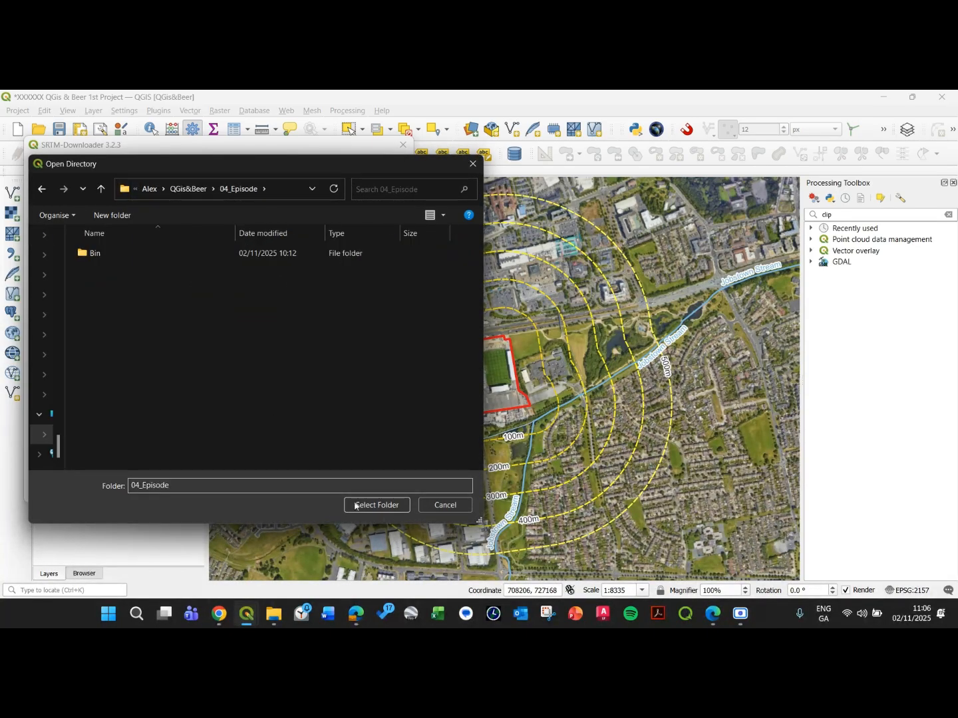
click(378, 507)
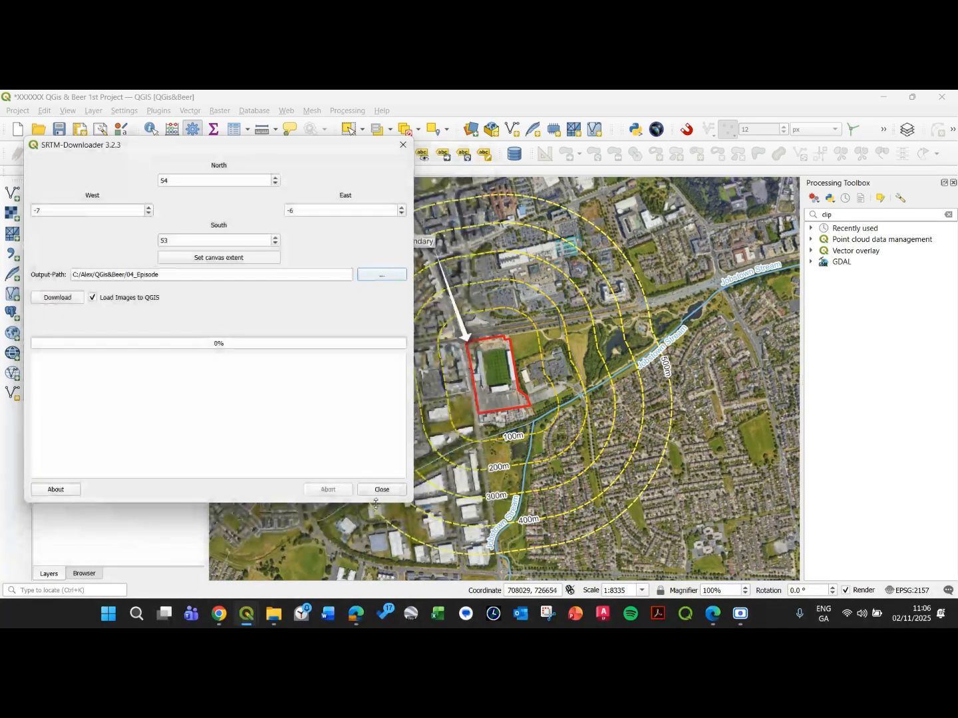
Download the SRTM tile with image loading enabled, sign in with the Earthdata username and password, and close the downloader
click(57, 298)
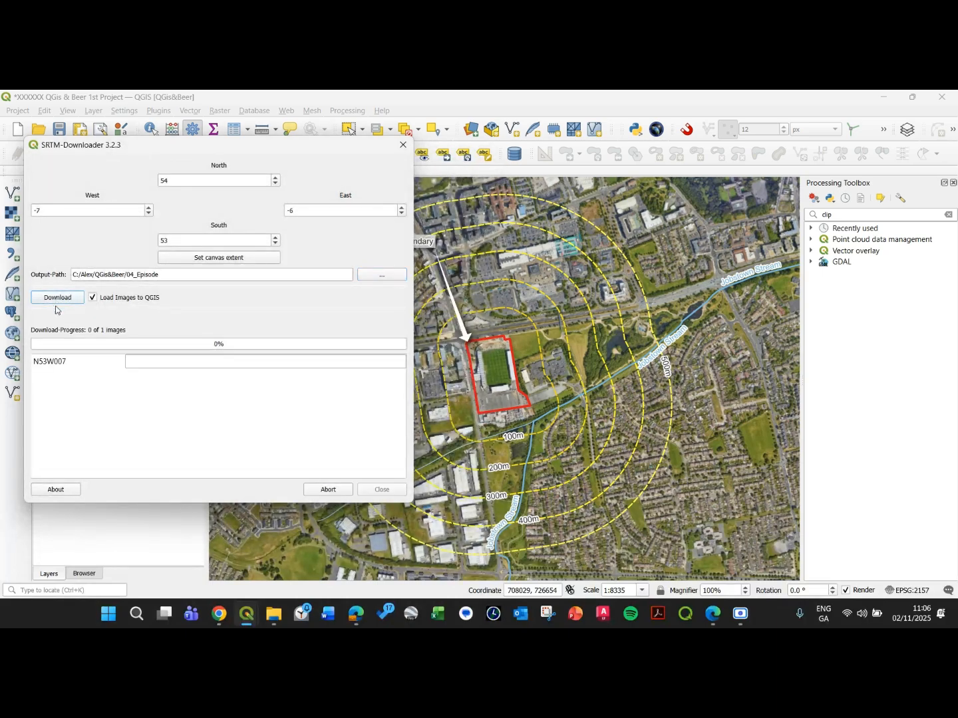
drag(430, 249, 436, 170)
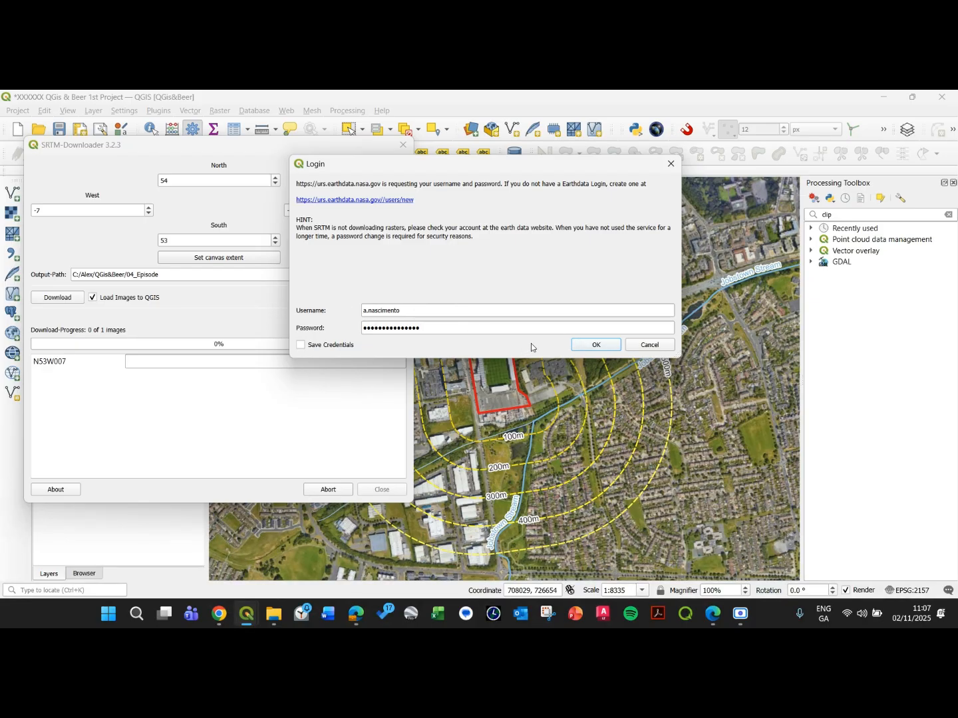
click(581, 344)
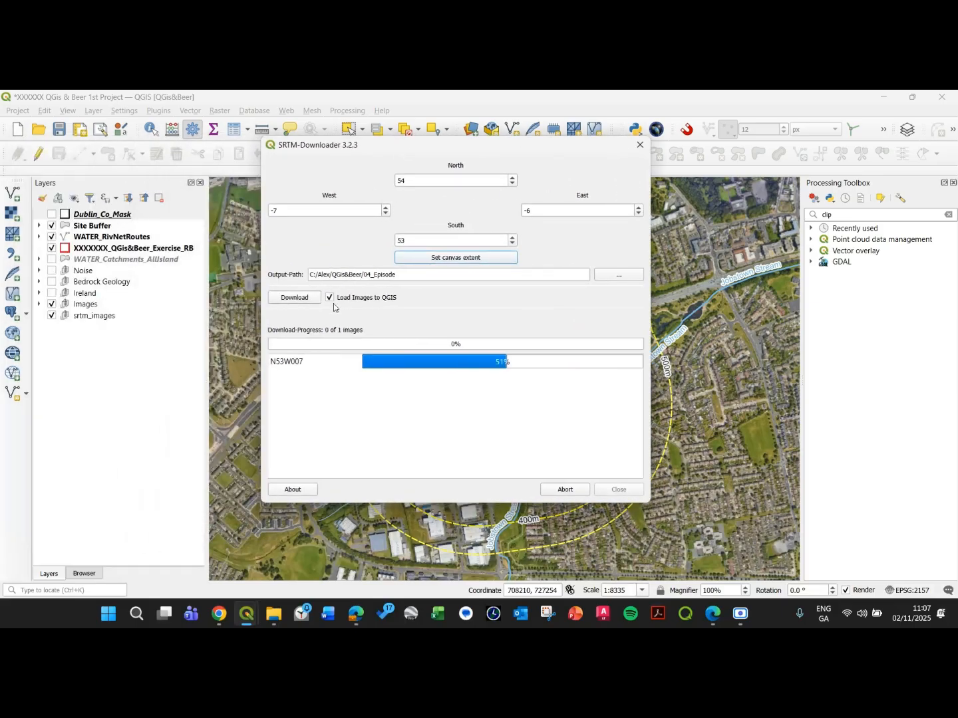
click(492, 363)
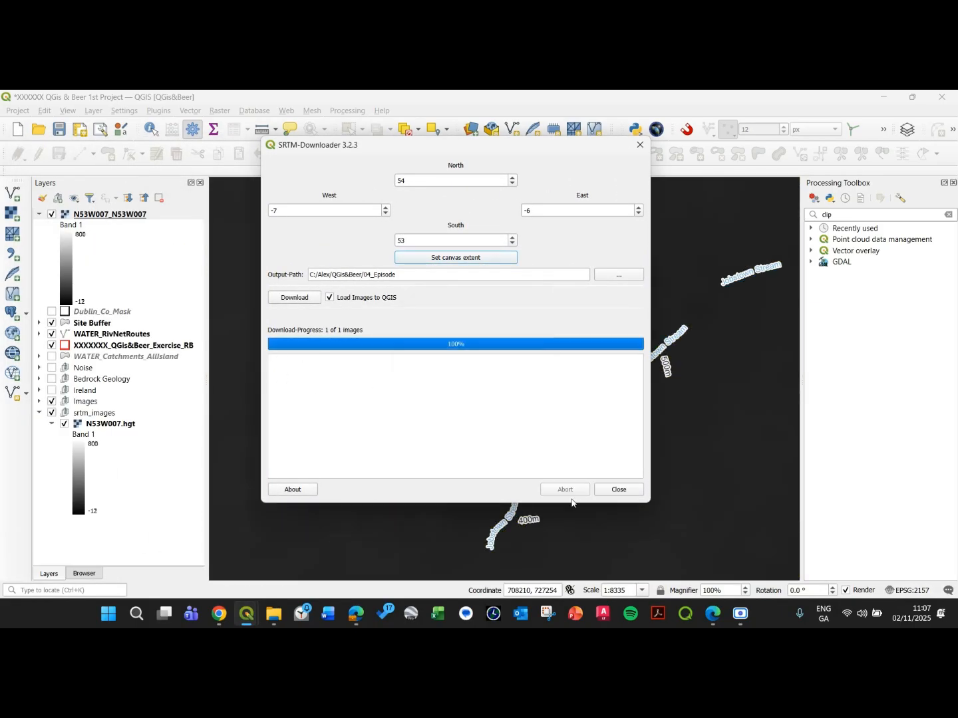
click(600, 491)
Collapse and hide the srtm_images group, and fit the map to the N53W007_N53W007 layer
click(39, 417)
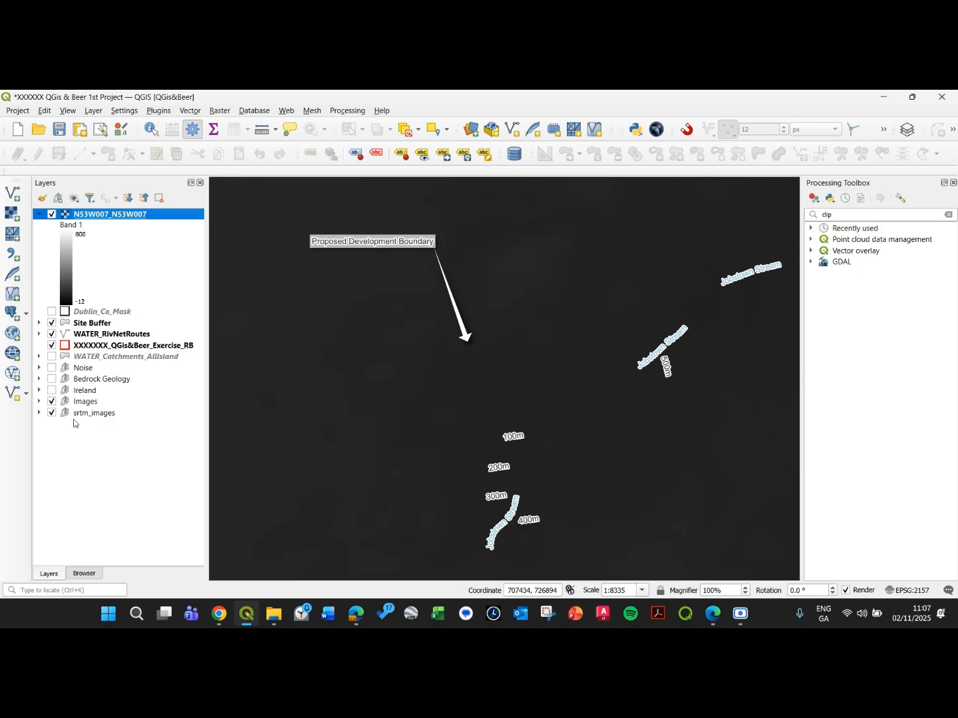
click(105, 220)
right_click(91, 220)
click(112, 223)
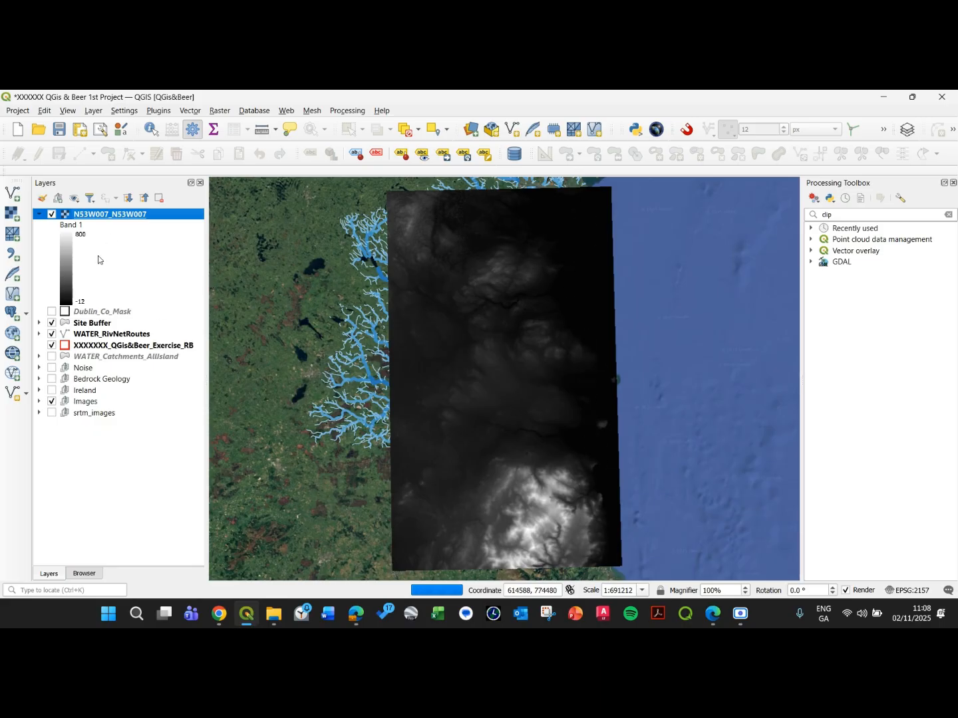
Style the N53W007_N53W007 raster as Singleband pseudocolor with linear interpolation and the brown-to-teal color ramp
click(78, 262)
double_click(93, 237)
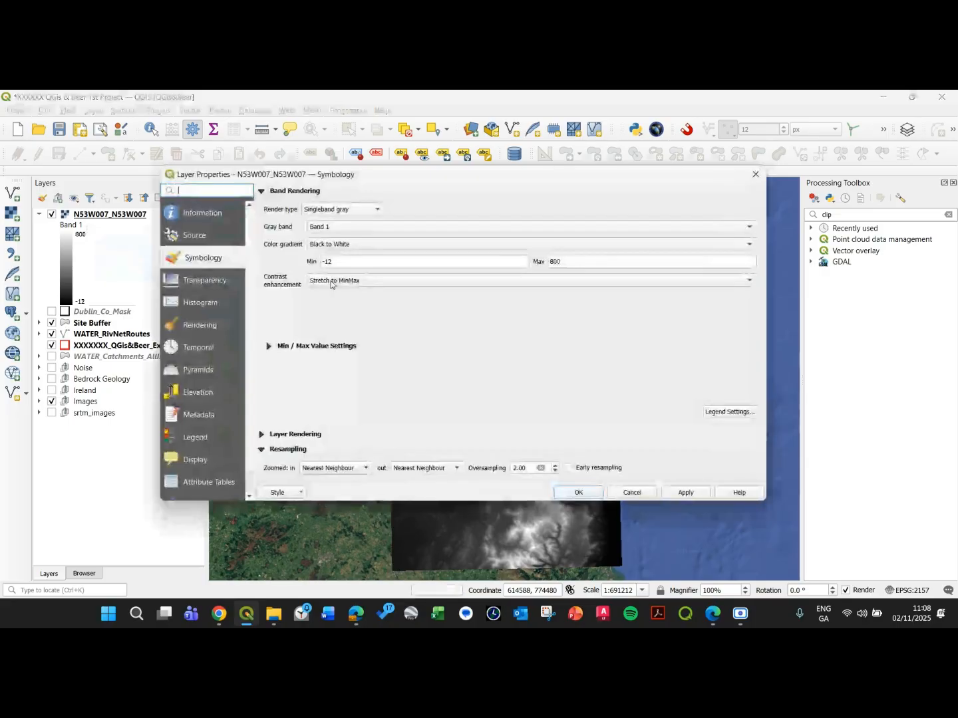
click(366, 213)
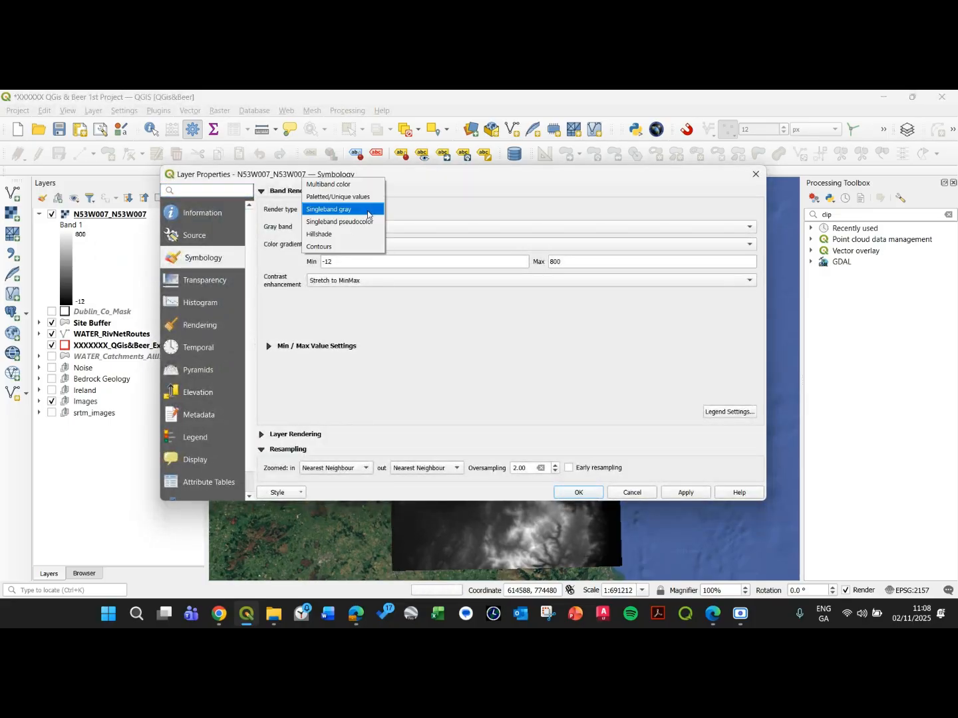
click(343, 225)
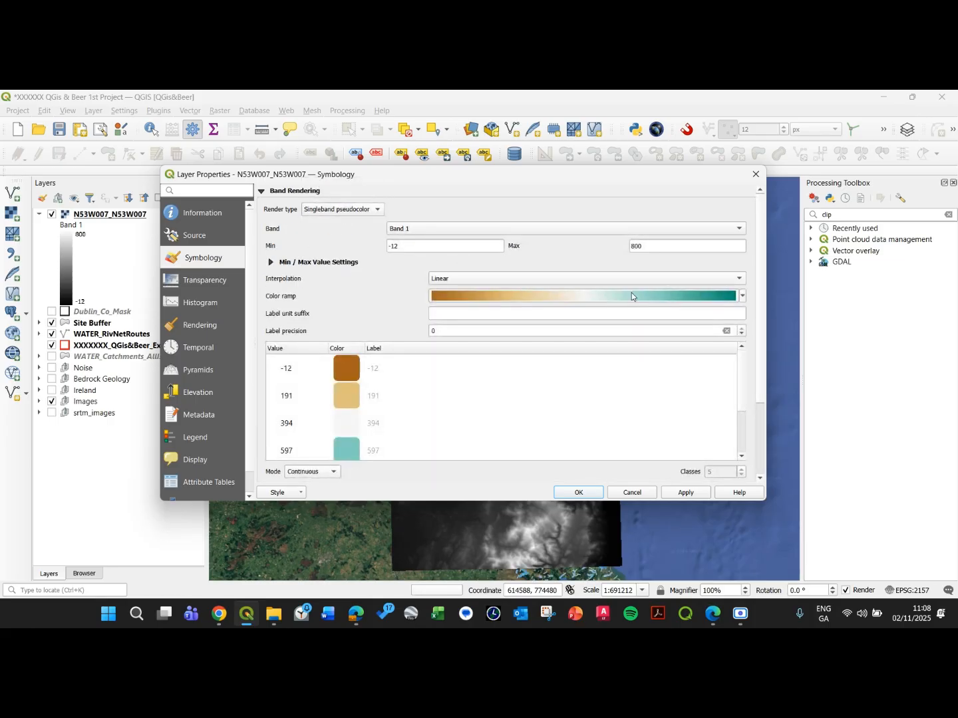
click(742, 297)
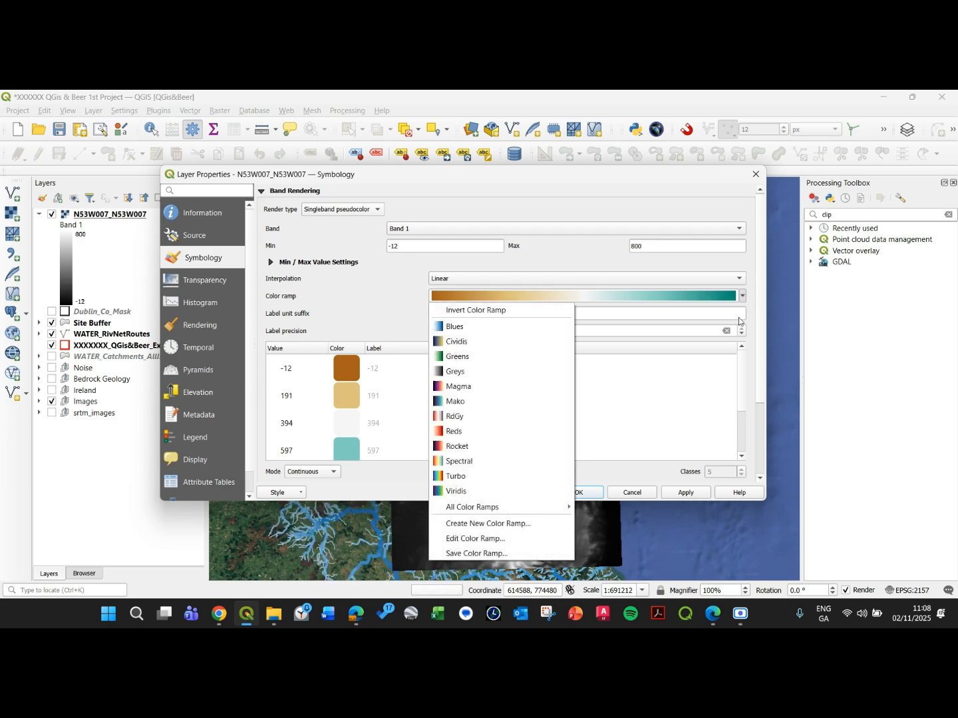
mouse_move(546, 507)
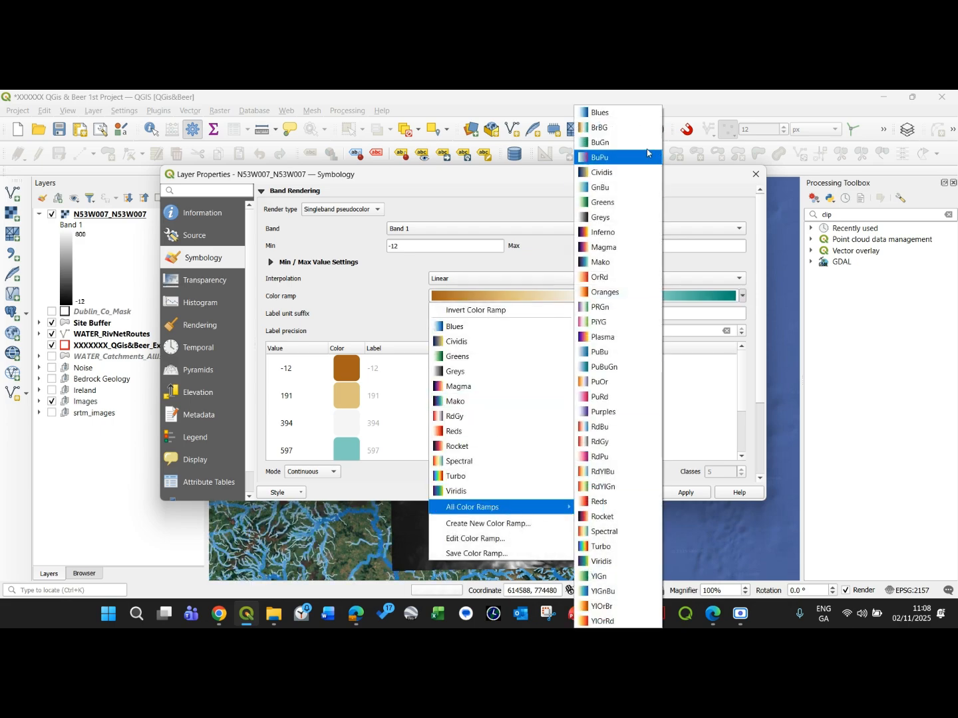
click(544, 258)
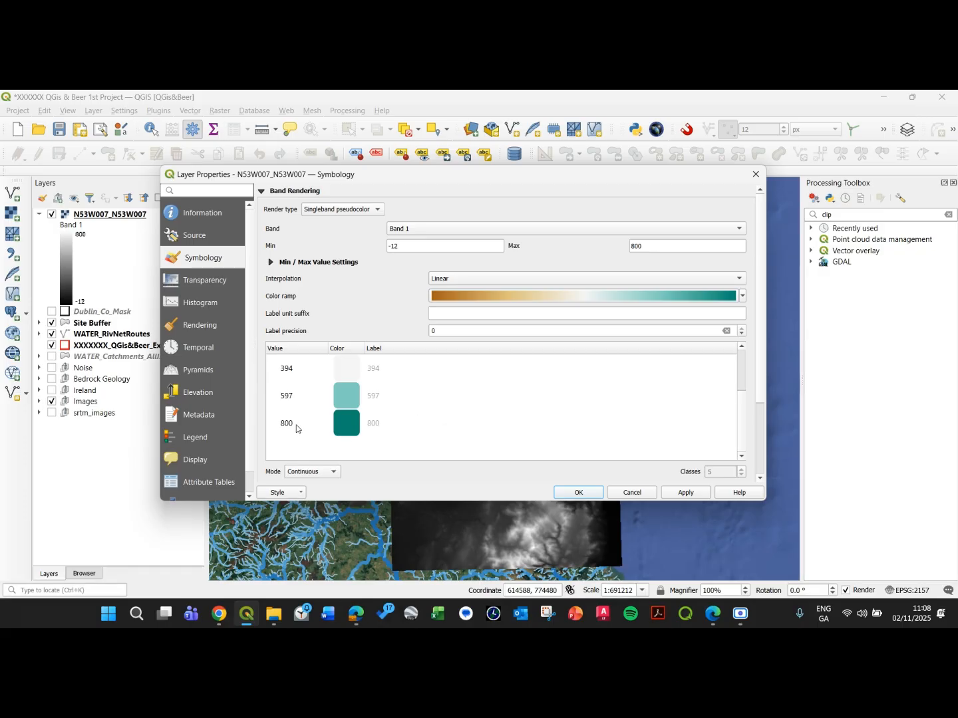
click(685, 493)
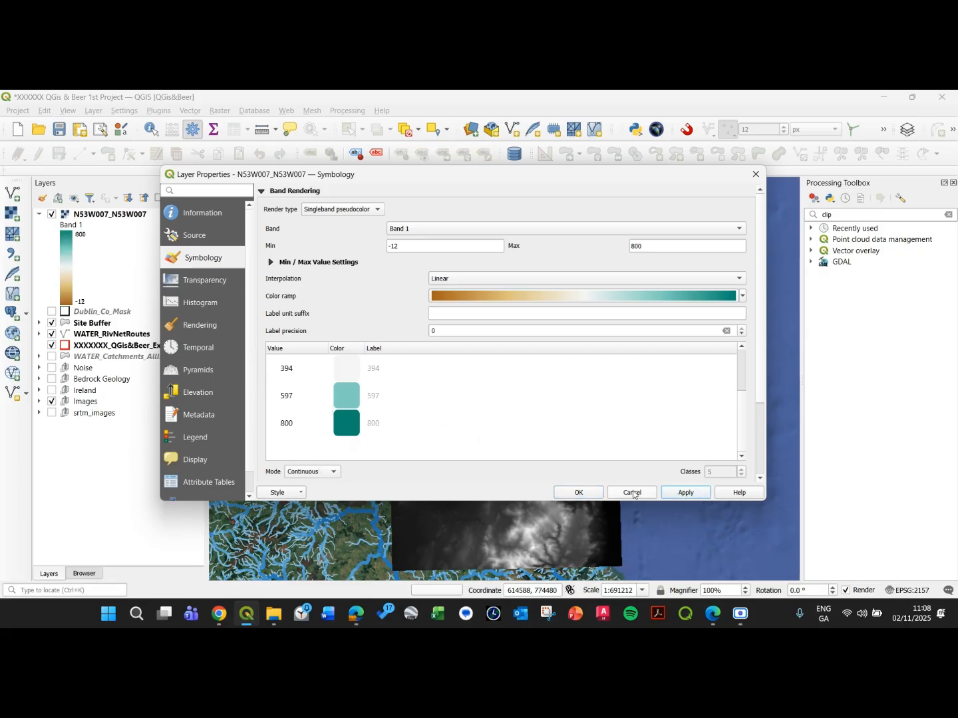
drag(560, 183, 222, 481)
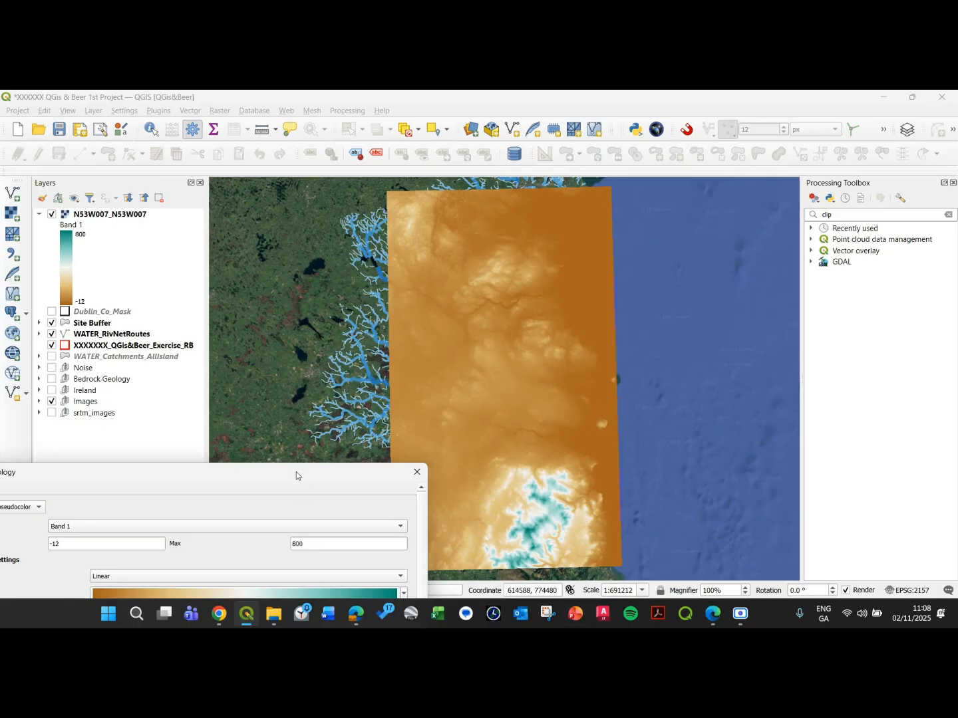
drag(297, 476, 682, 140)
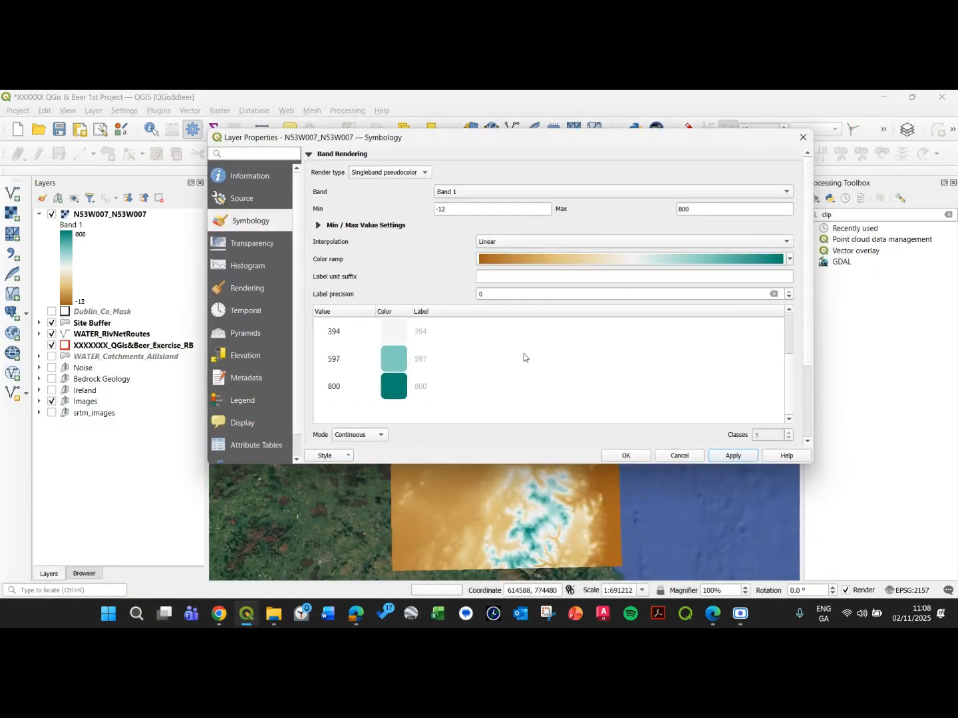
click(626, 455)
Move the N53W007_N53W007 raster below the Bedrock Geology group in the layer order
scroll(529, 481, up, 1)
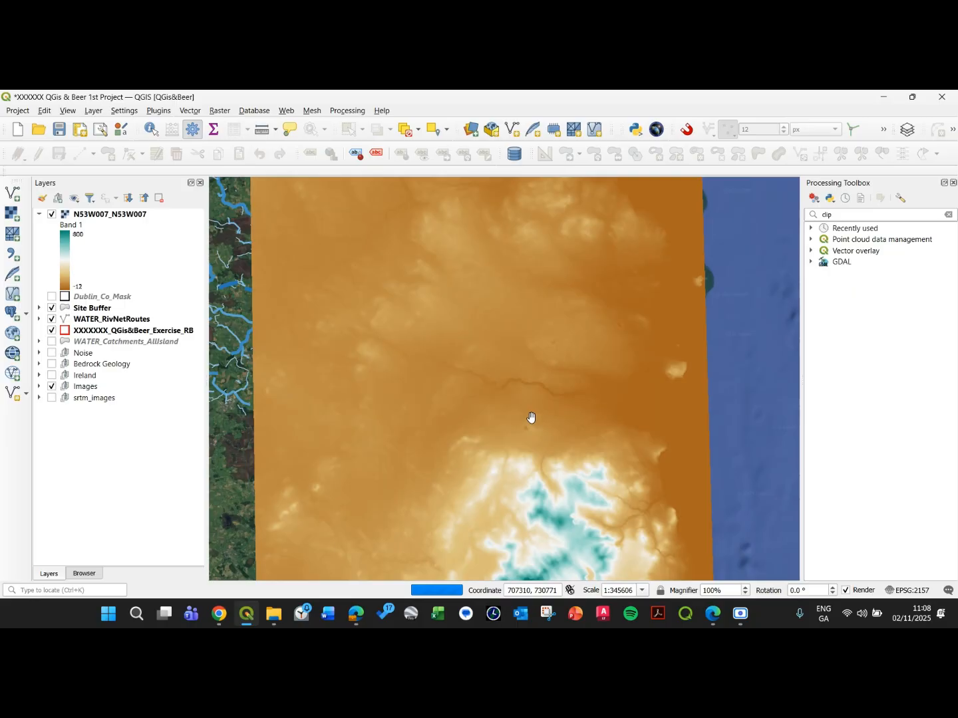
drag(558, 460, 560, 322)
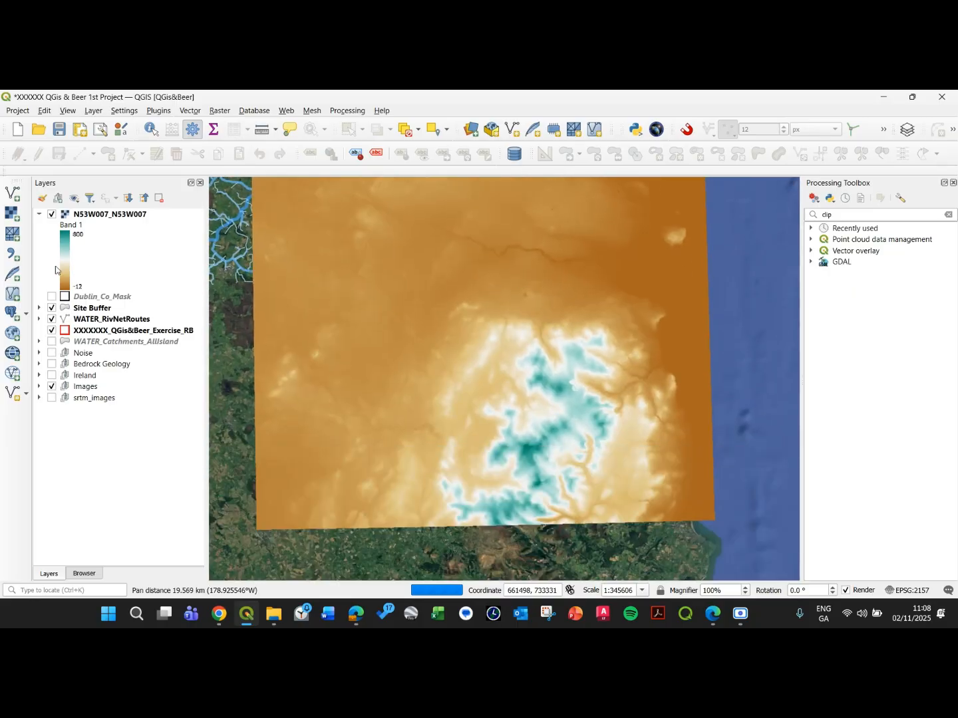
drag(108, 217, 123, 373)
Hide the WATER_RivNetRoutes layer and inspect the elevation raster's coverage without the rivers
drag(564, 211, 490, 374)
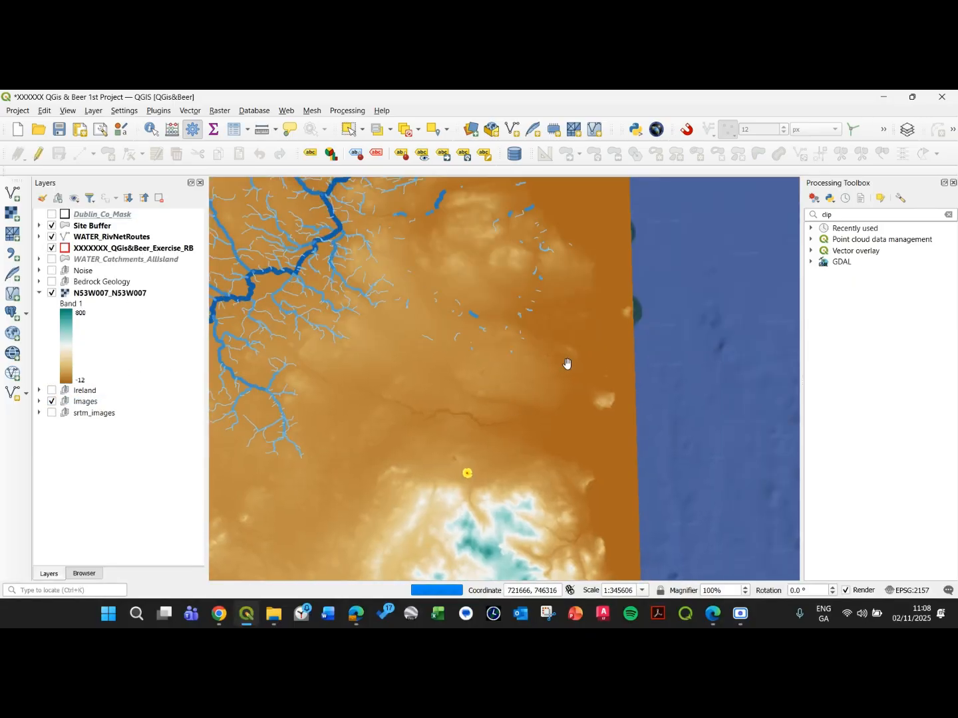
drag(302, 334, 362, 380)
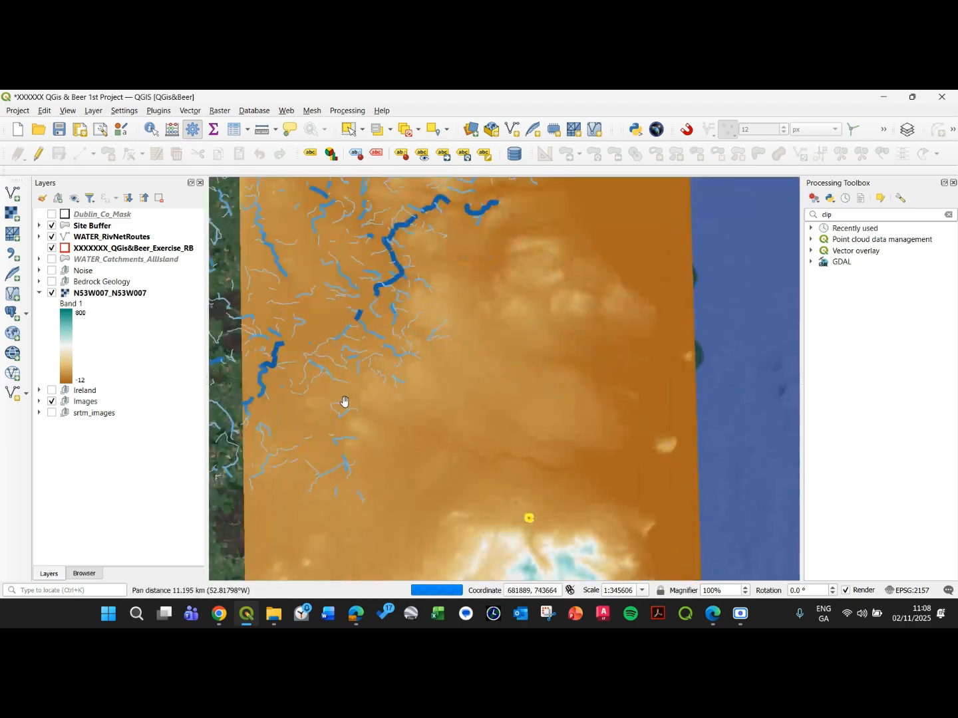
click(51, 237)
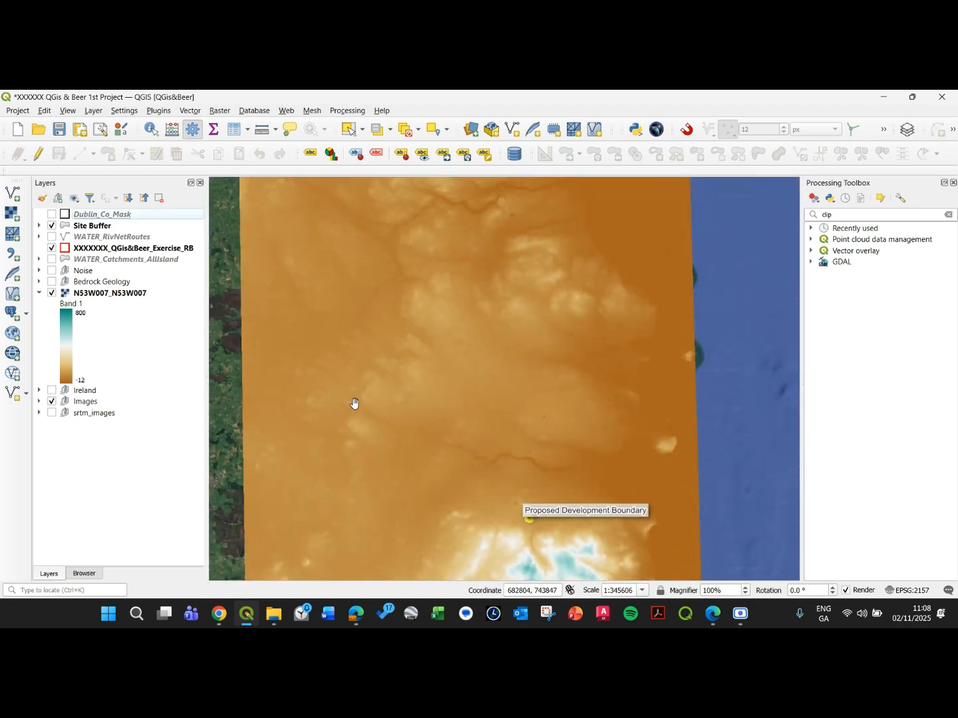
drag(439, 239, 475, 346)
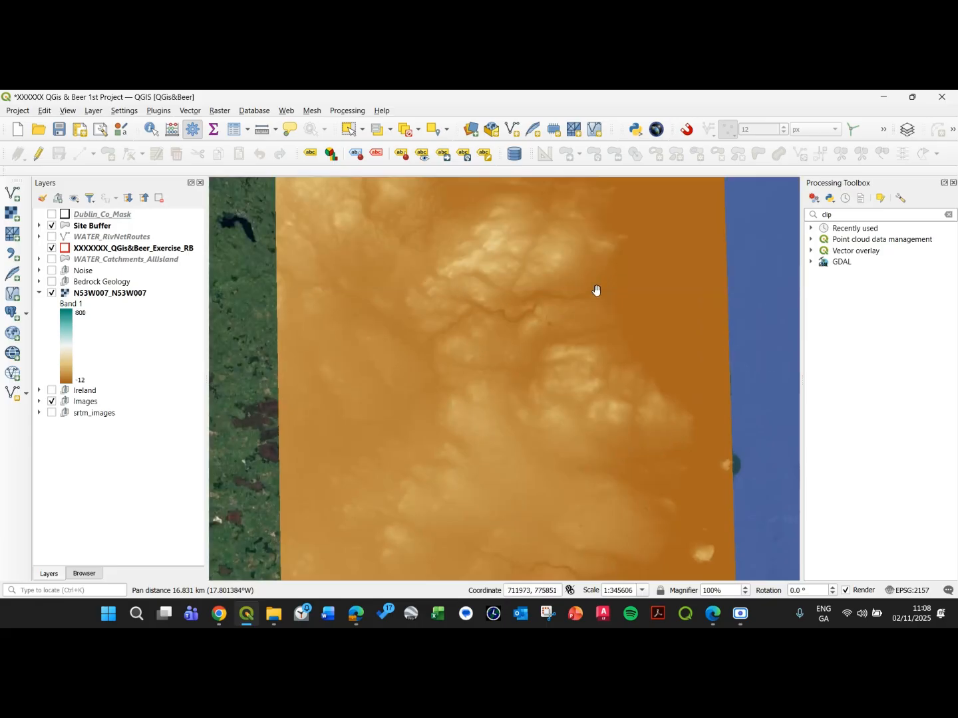
drag(615, 271, 577, 363)
drag(496, 252, 501, 268)
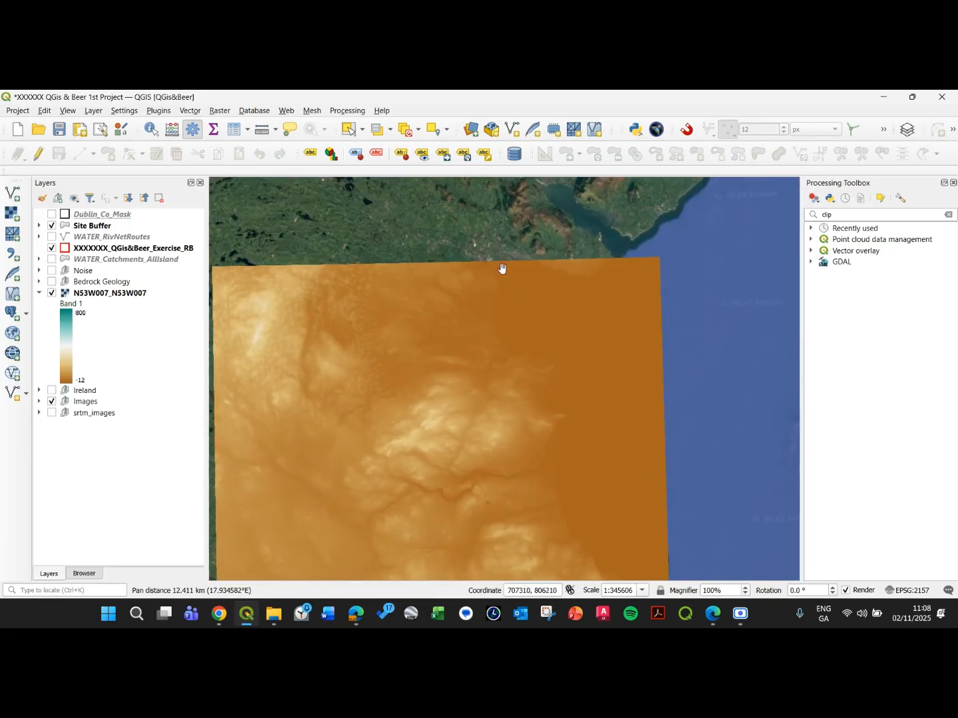
drag(546, 364, 589, 271)
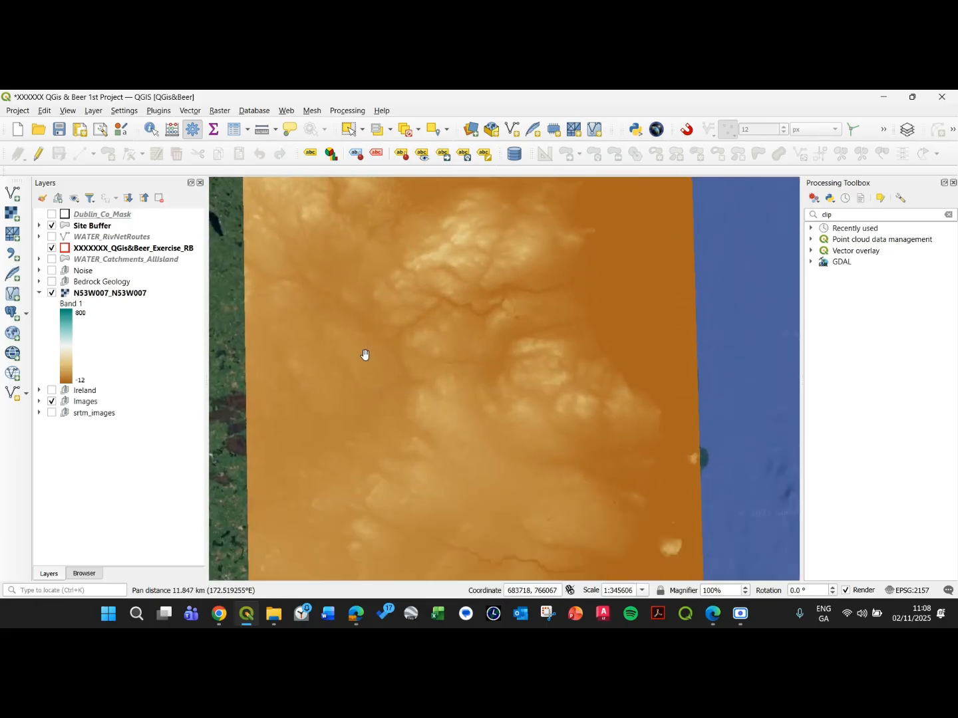
Examine the elevation raster's valleys north of the site, comparing them with WATER_RivNetRoutes by showing and rehiding that layer
drag(384, 389, 409, 276)
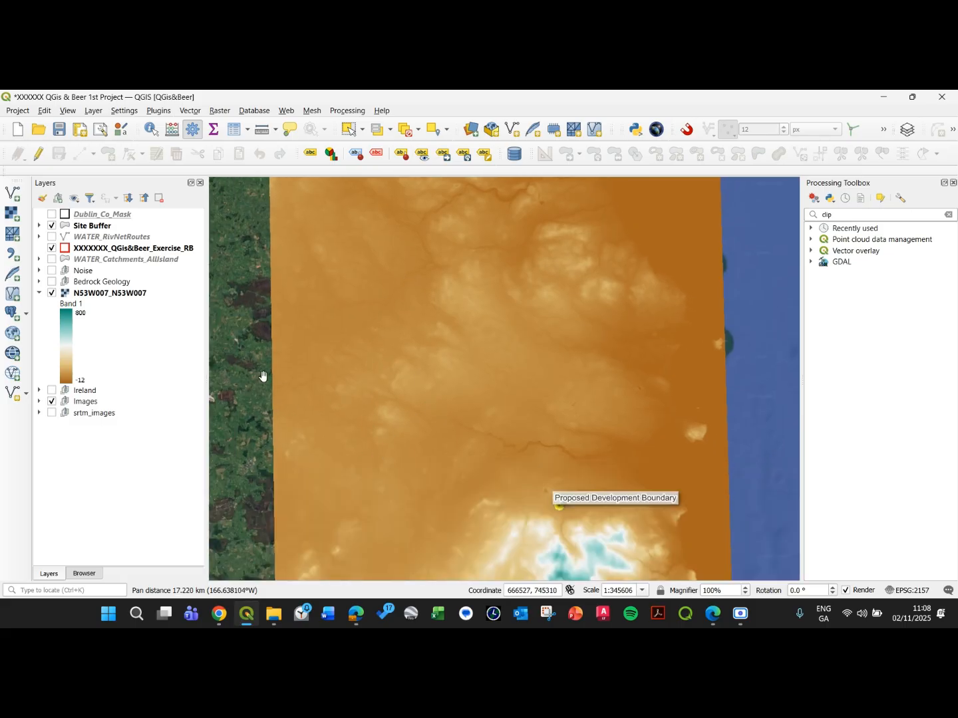
scroll(532, 451, up, 1)
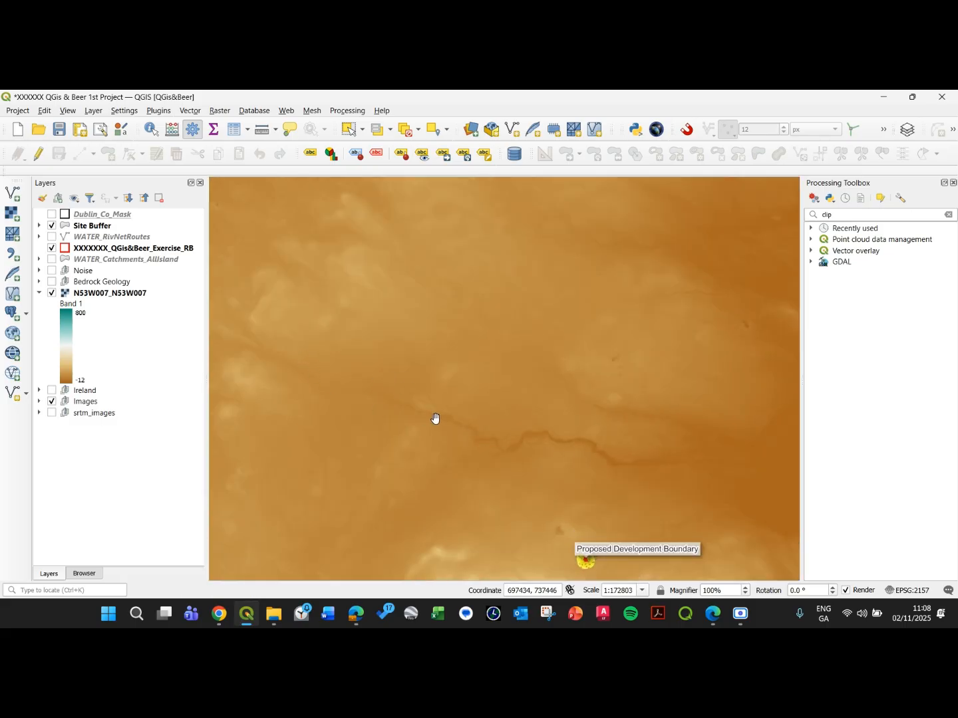
drag(635, 388, 650, 518)
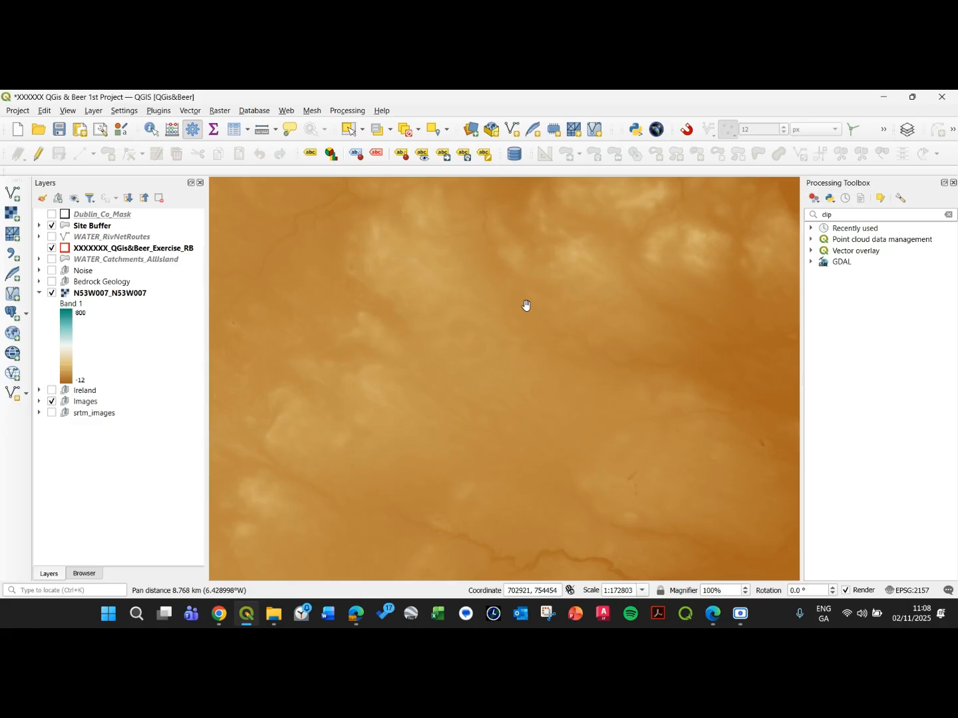
drag(526, 303, 369, 364)
drag(415, 285, 418, 355)
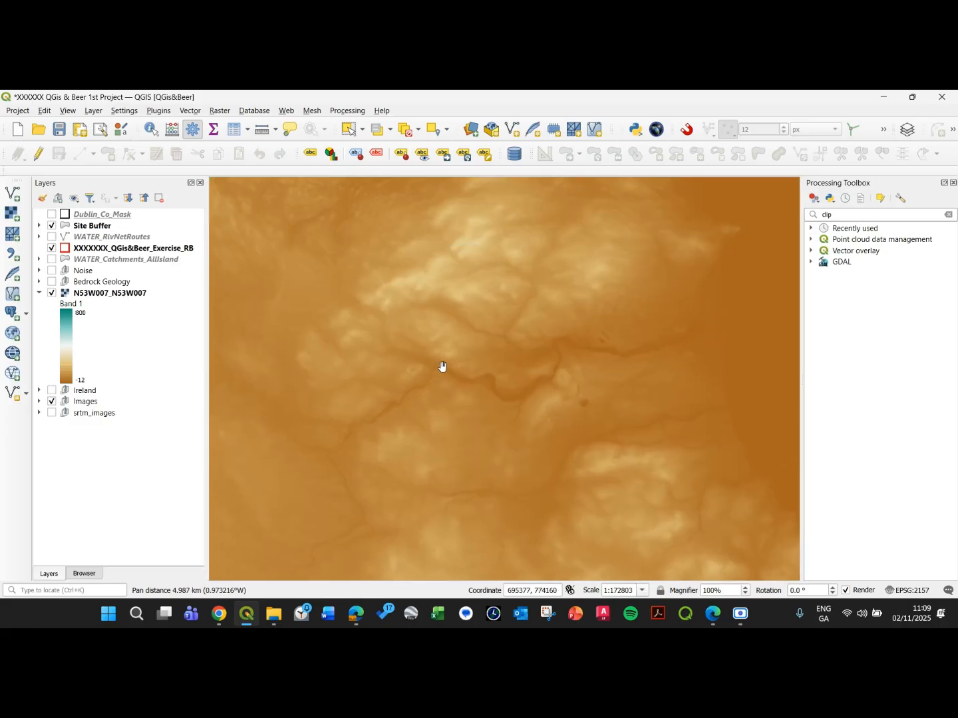
drag(550, 277, 515, 387)
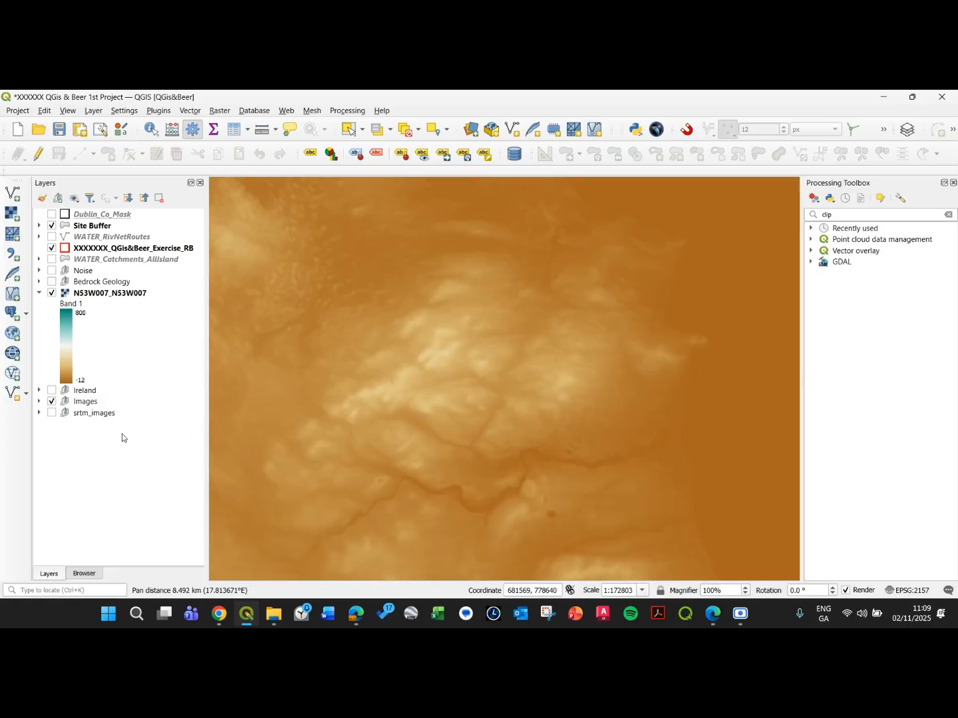
click(51, 237)
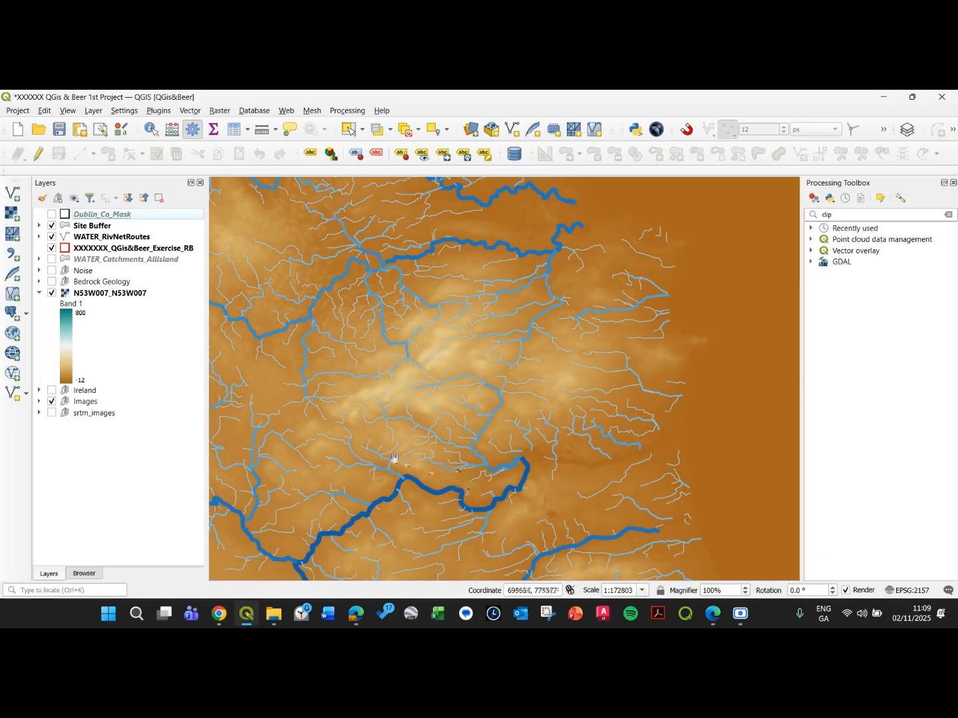
click(51, 237)
Examine the high ground around the southern edge of the elevation raster
drag(486, 349, 406, 276)
drag(509, 426, 485, 303)
drag(522, 431, 466, 219)
drag(498, 392, 456, 213)
scroll(511, 373, down, 2)
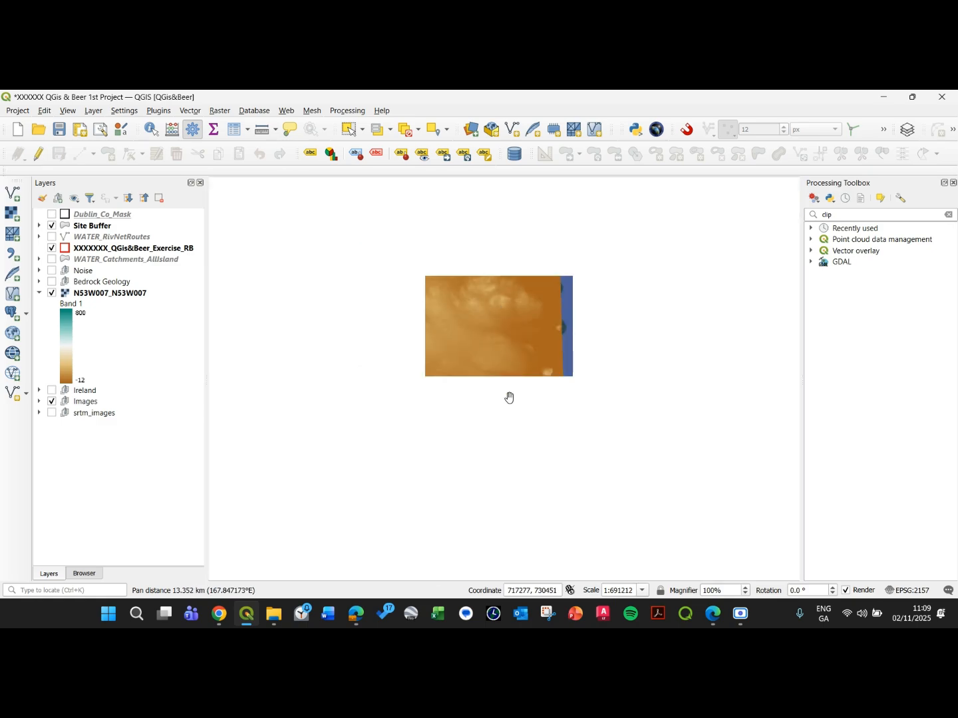
scroll(500, 316, up, 1)
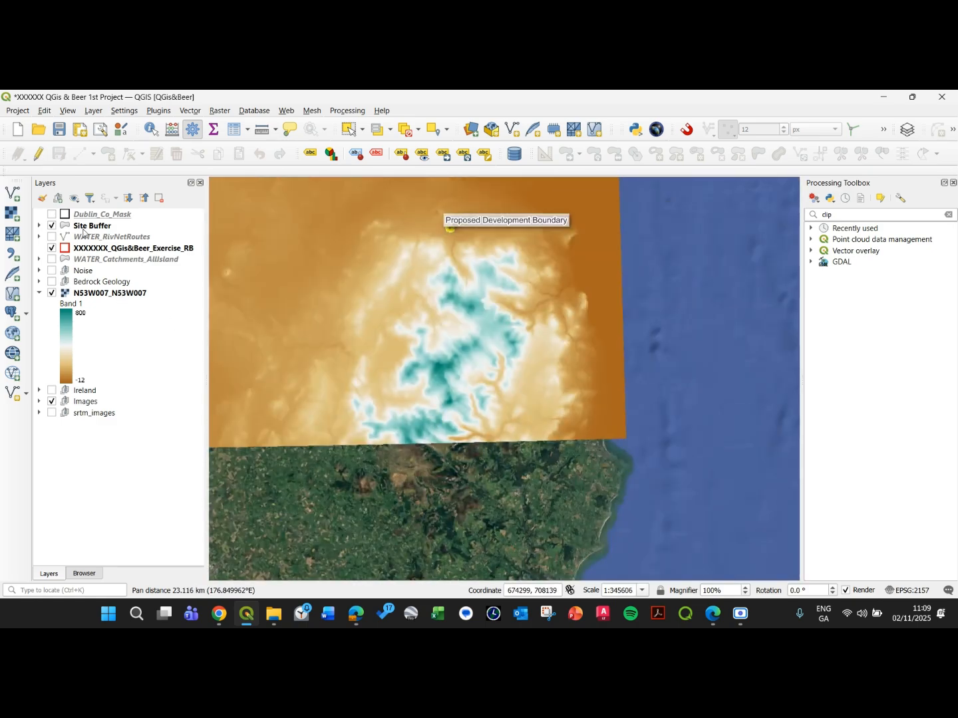
Zoom the map to the Site Buffer layer with some surrounding terrain, and collapse the N53W007_N53W007 legend
right_click(84, 228)
click(101, 233)
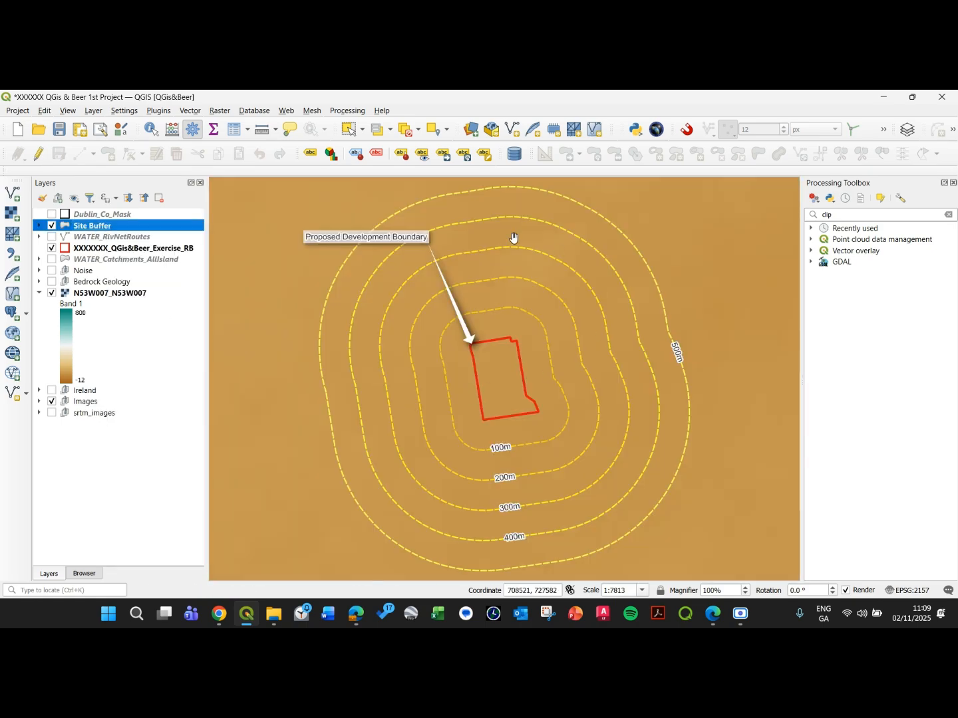
scroll(480, 301, down, 1)
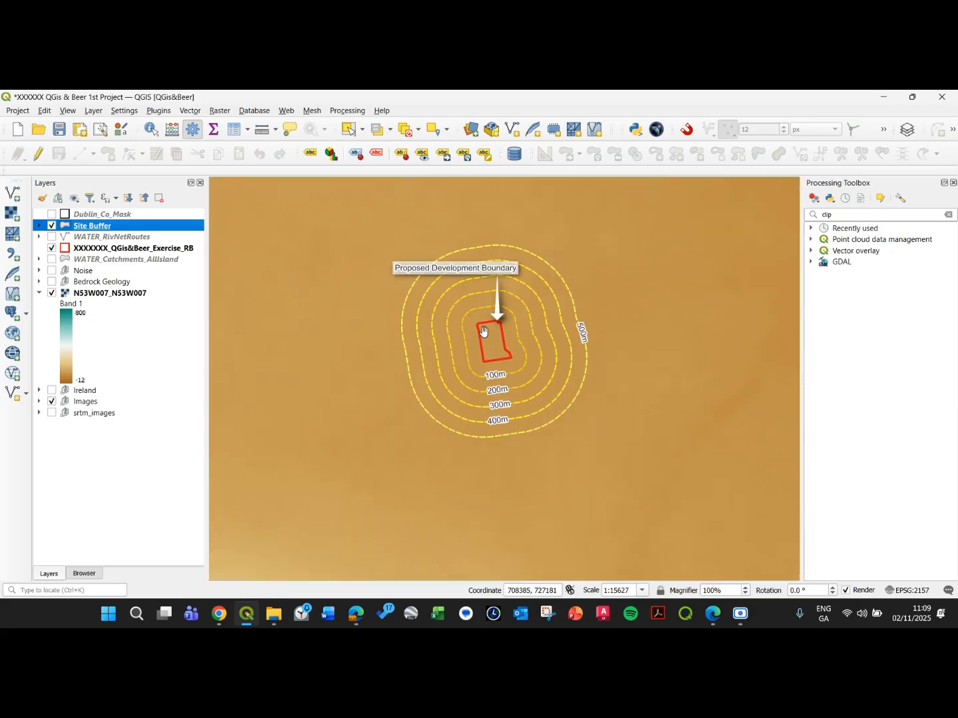
scroll(484, 331, down, 1)
drag(475, 269, 454, 333)
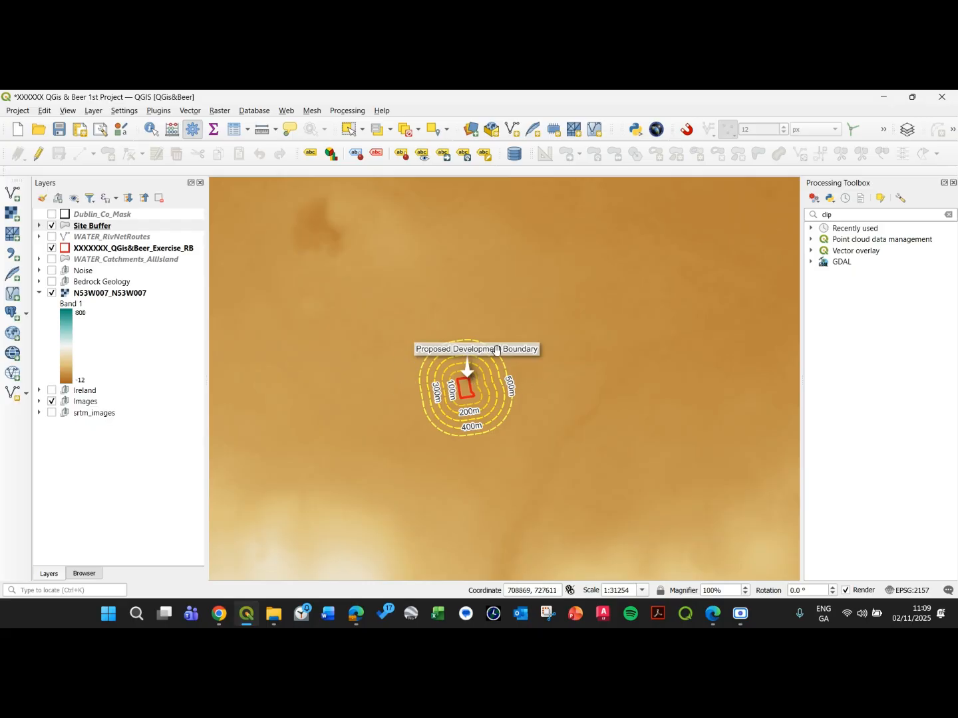
scroll(495, 374, up, 1)
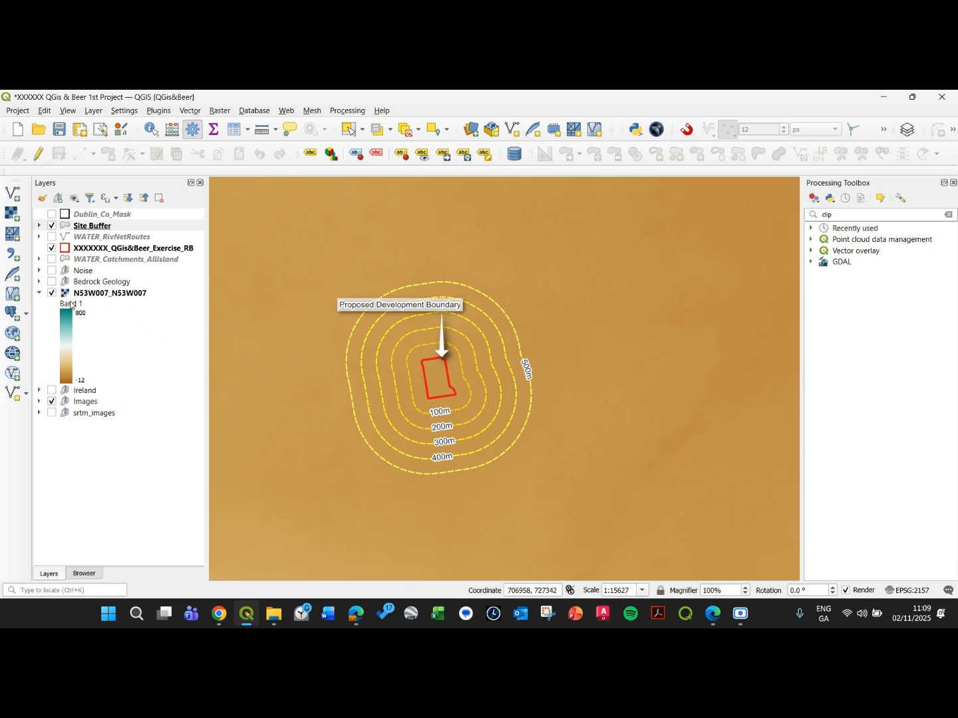
click(40, 293)
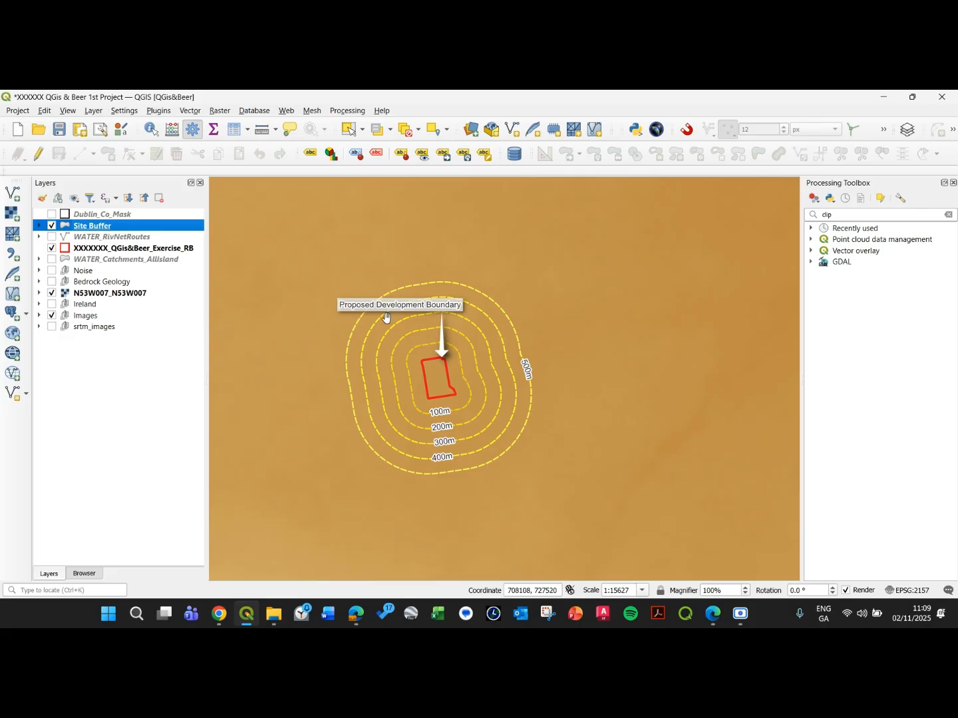
Examine the elevation raster around and south of the site buffers at several scales
scroll(371, 459, down, 1)
drag(366, 477, 454, 296)
scroll(355, 419, up, 2)
drag(353, 397, 394, 282)
scroll(403, 325, down, 3)
drag(457, 455, 433, 420)
scroll(449, 445, up, 2)
scroll(533, 423, up, 1)
scroll(526, 409, down, 2)
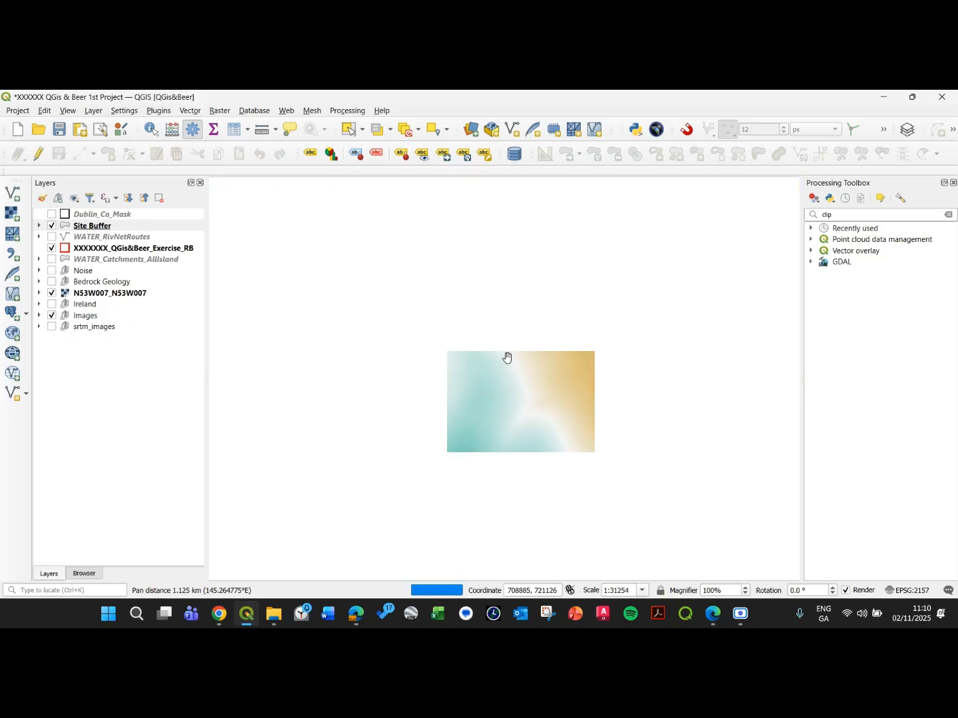
scroll(504, 320, down, 2)
drag(503, 309, 442, 458)
scroll(449, 377, up, 1)
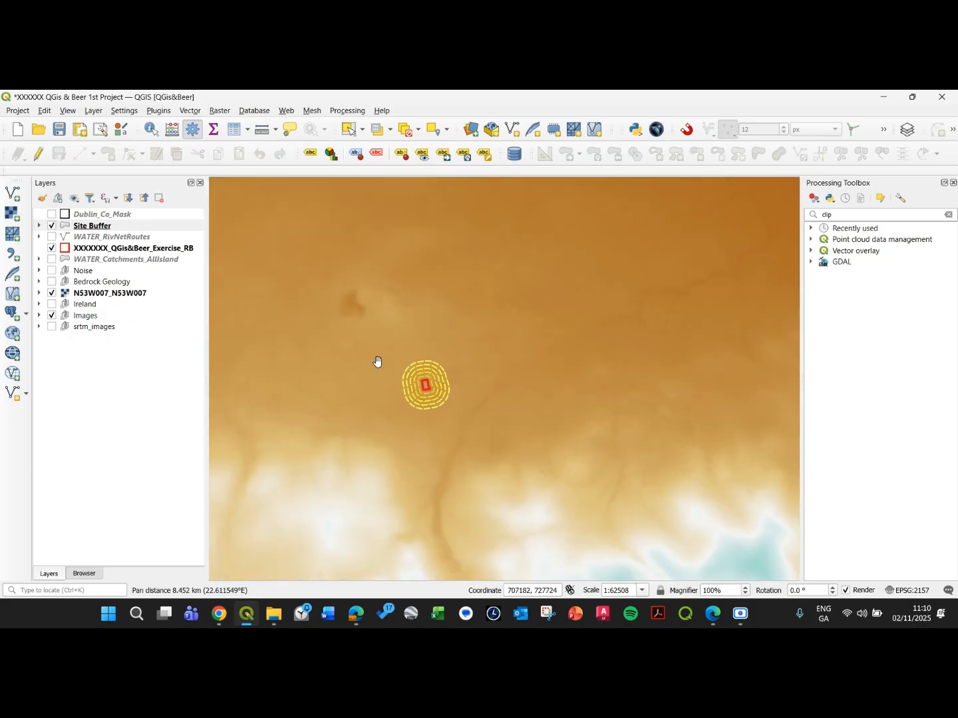
scroll(359, 397, up, 1)
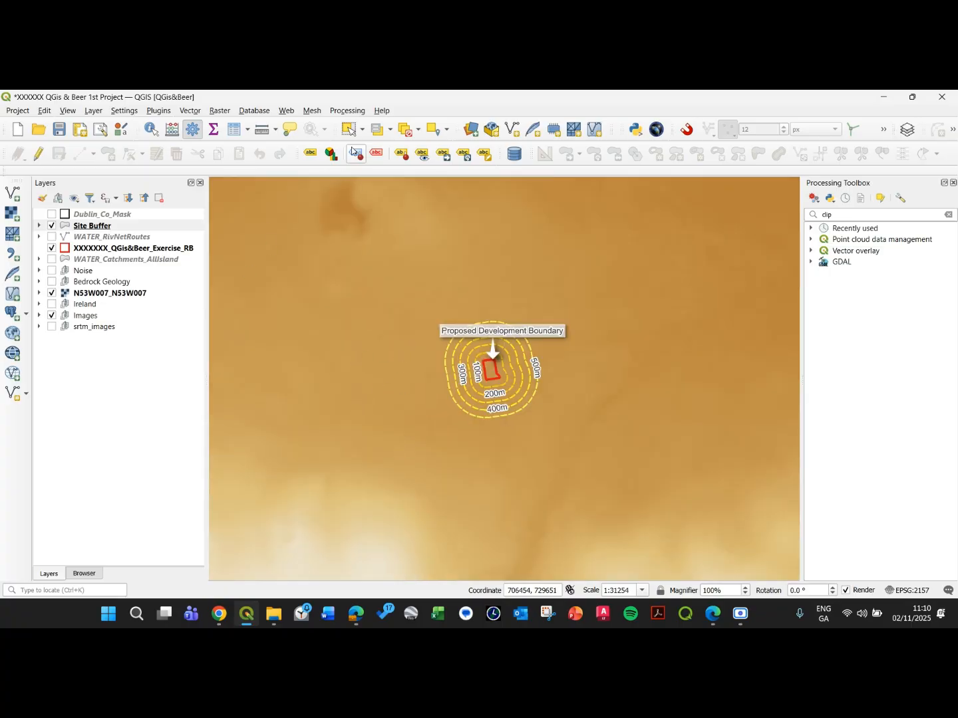
Select the 500m ring of the Site Buffer layer with the feature selection tool, keeping Site Buffer as the active layer
click(349, 129)
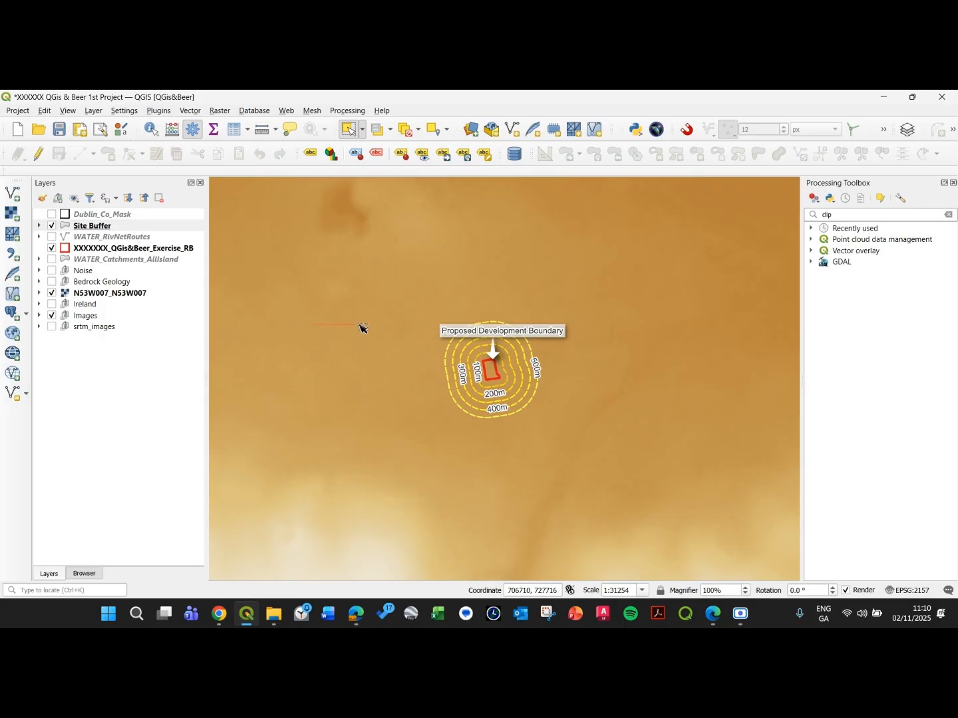
drag(361, 324, 361, 379)
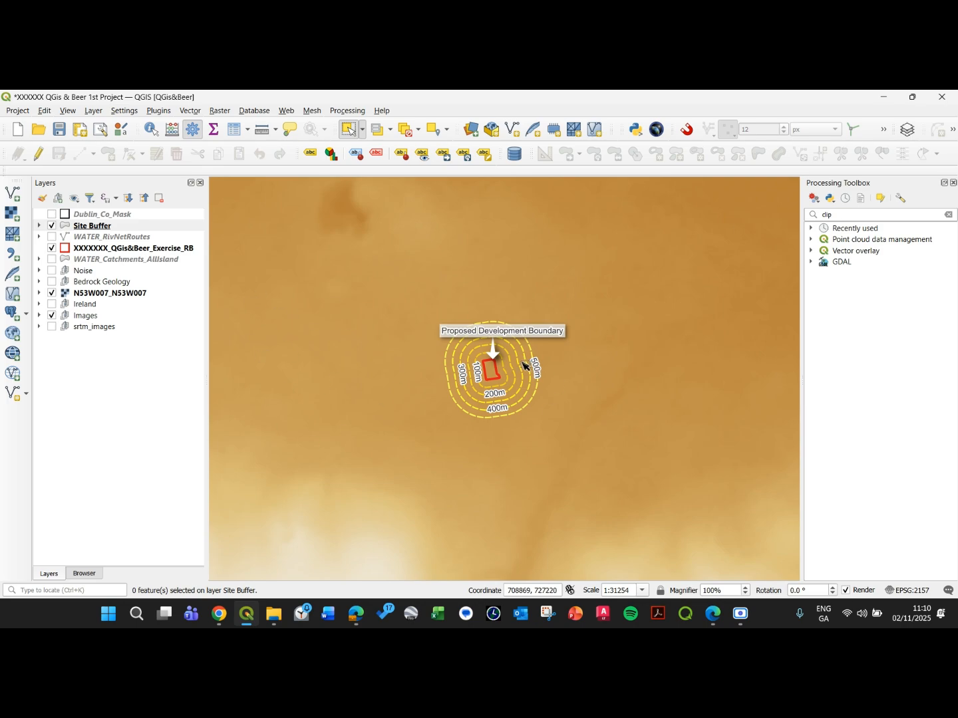
scroll(524, 365, up, 1)
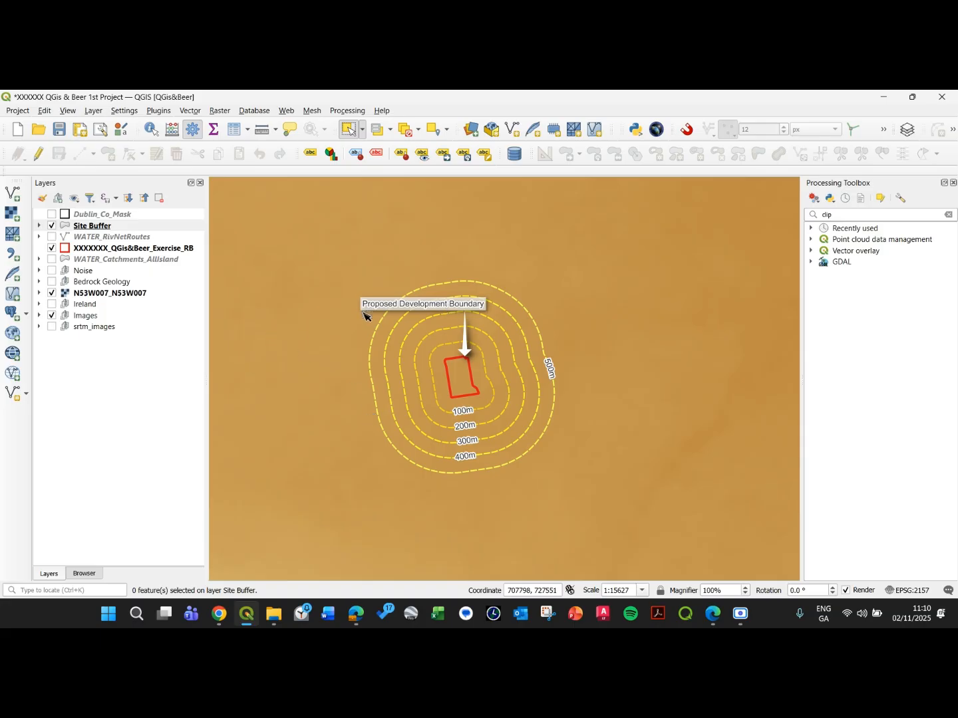
scroll(339, 341, down, 1)
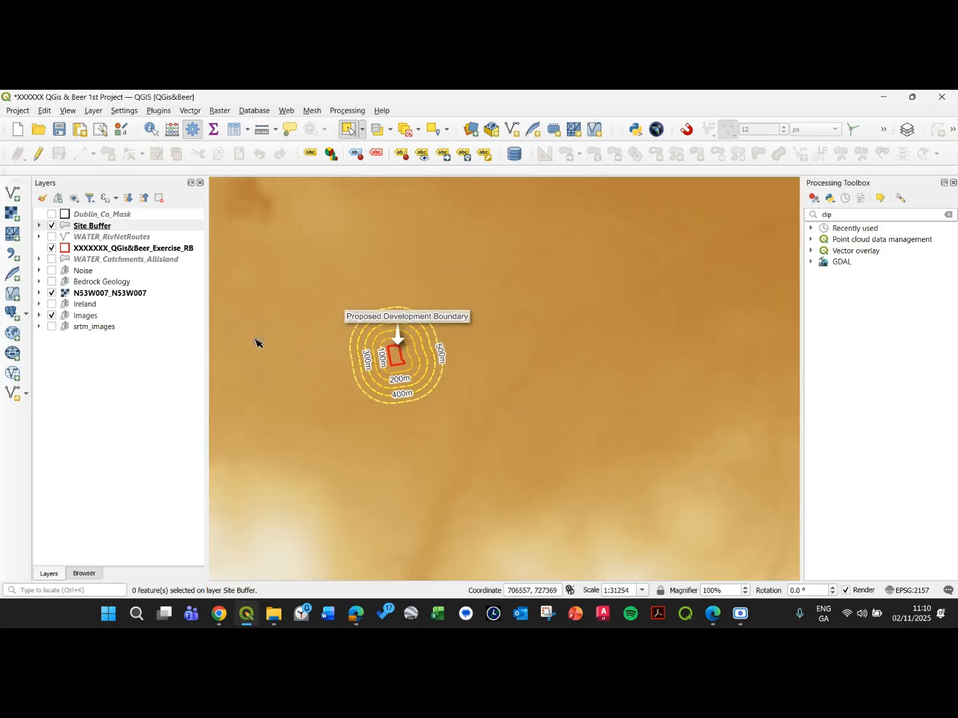
drag(256, 343, 413, 420)
scroll(453, 401, up, 1)
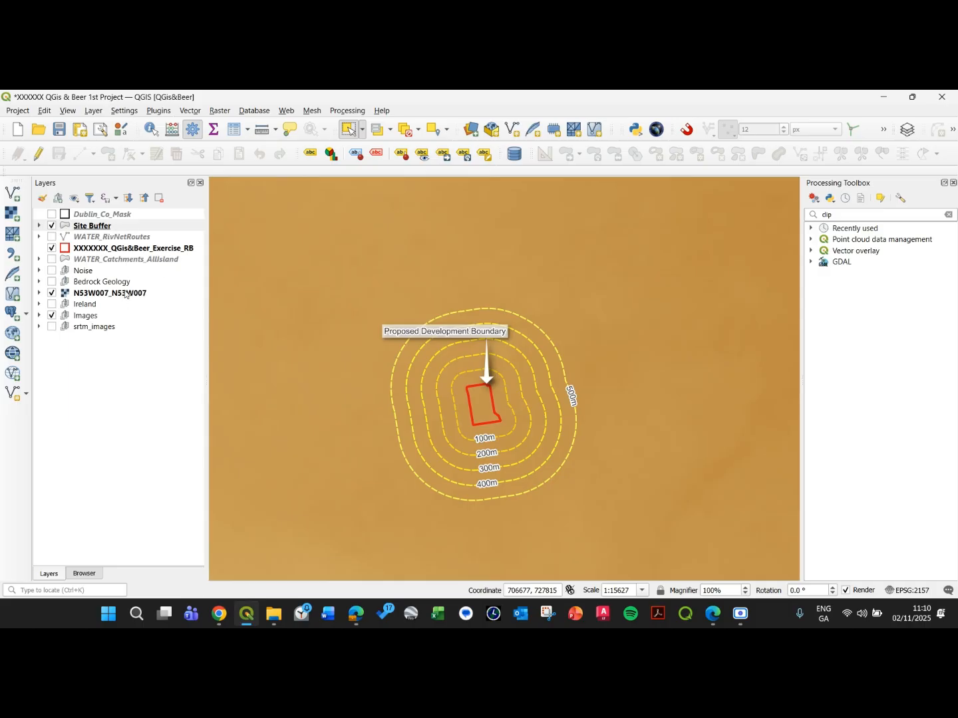
scroll(471, 317, down, 2)
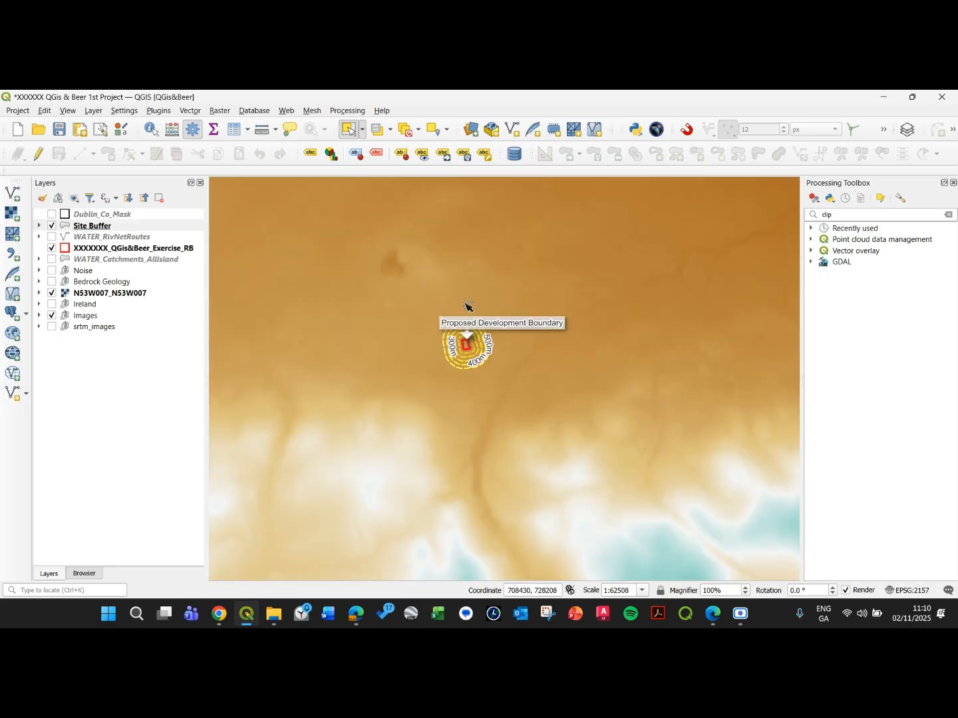
scroll(476, 333, up, 1)
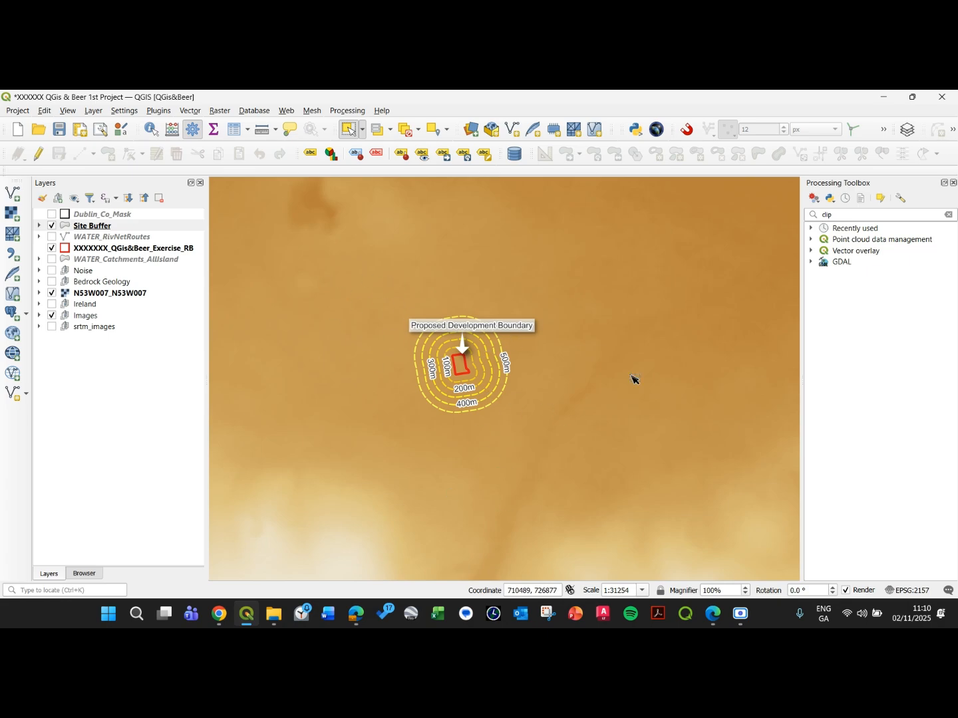
scroll(431, 362, up, 2)
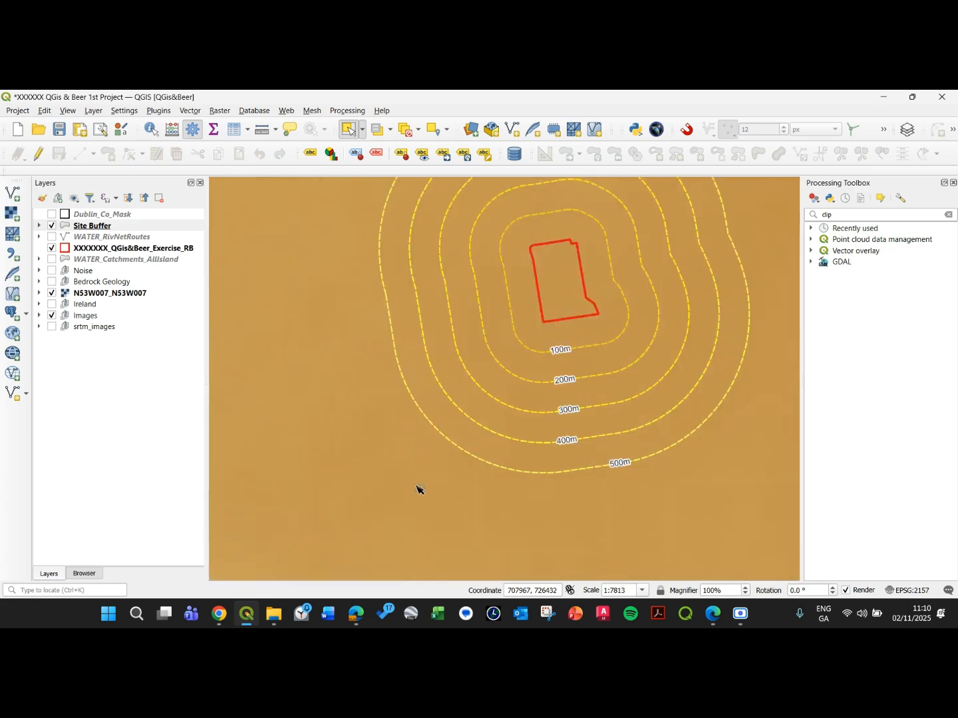
drag(417, 490, 363, 389)
scroll(466, 386, down, 1)
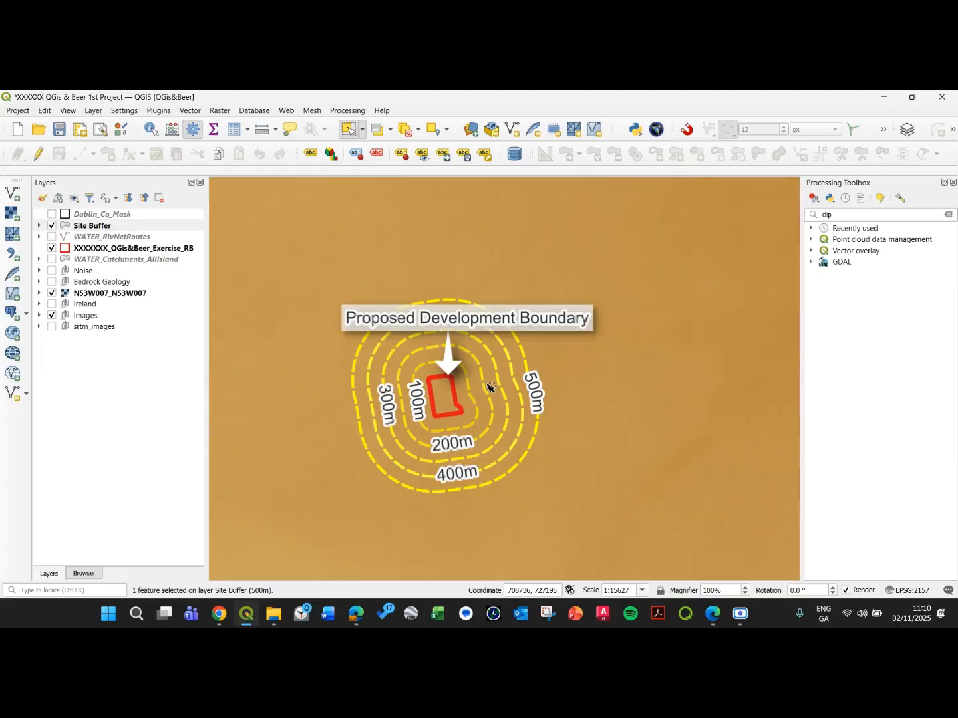
scroll(396, 419, up, 1)
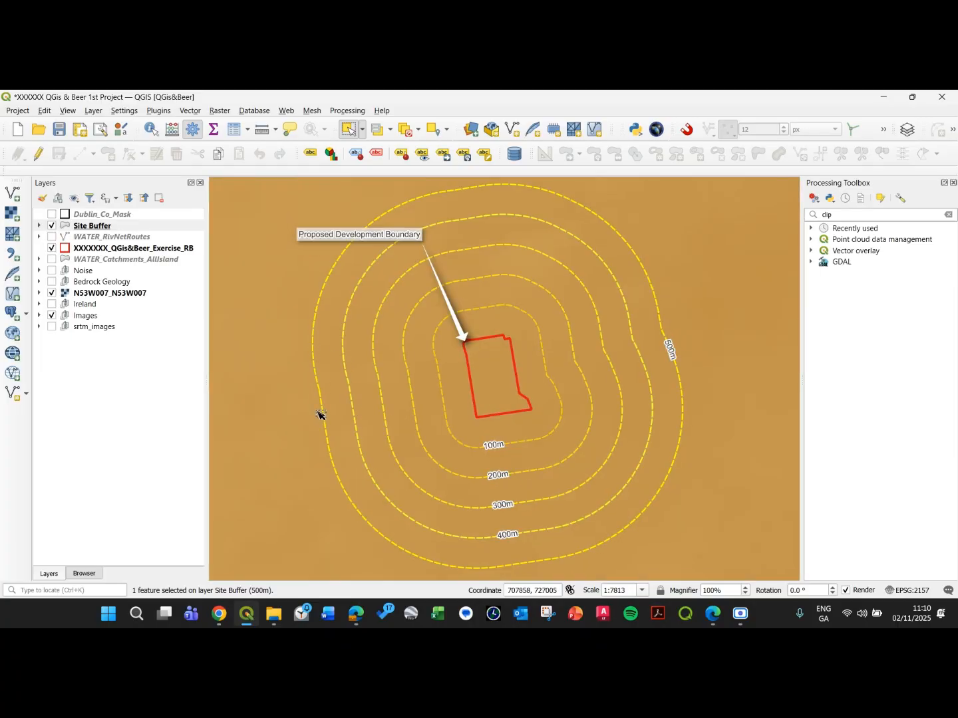
scroll(317, 415, down, 1)
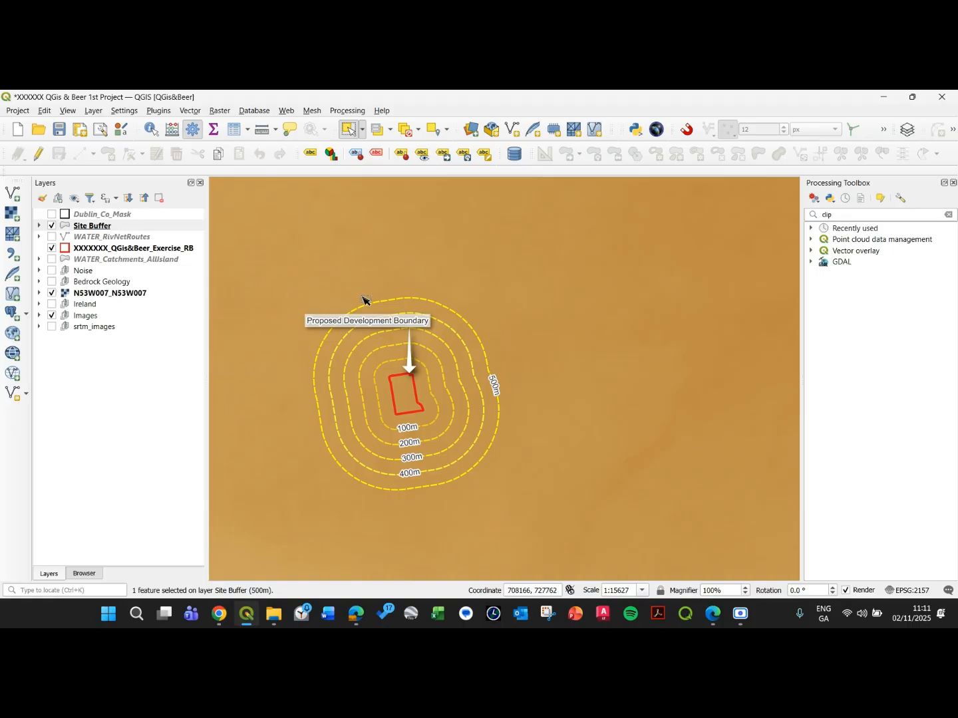
click(113, 295)
click(74, 226)
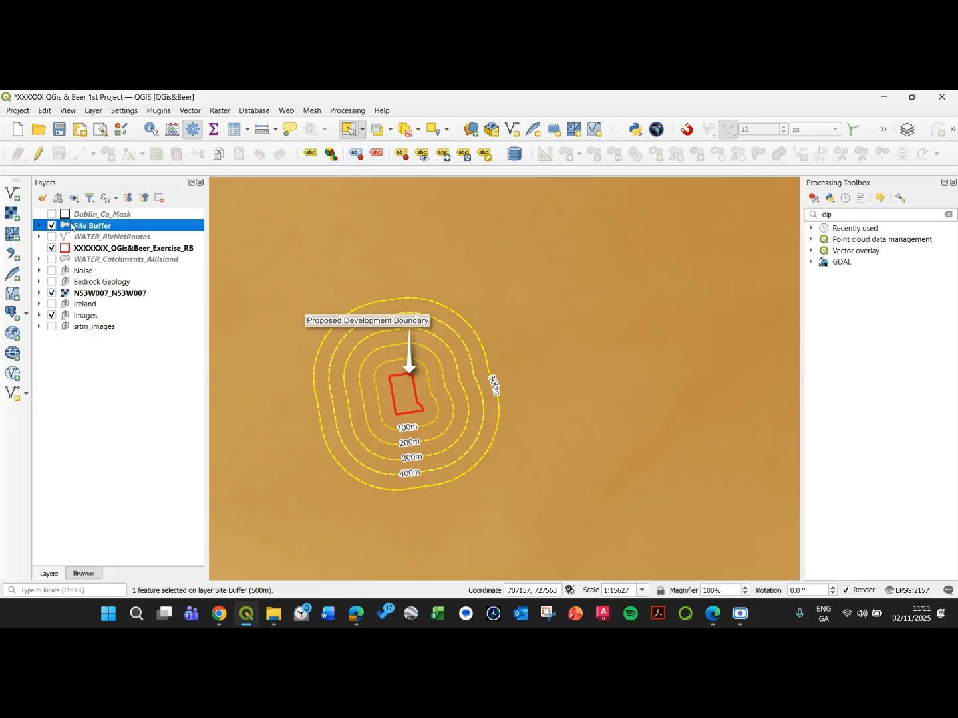
drag(324, 443, 296, 343)
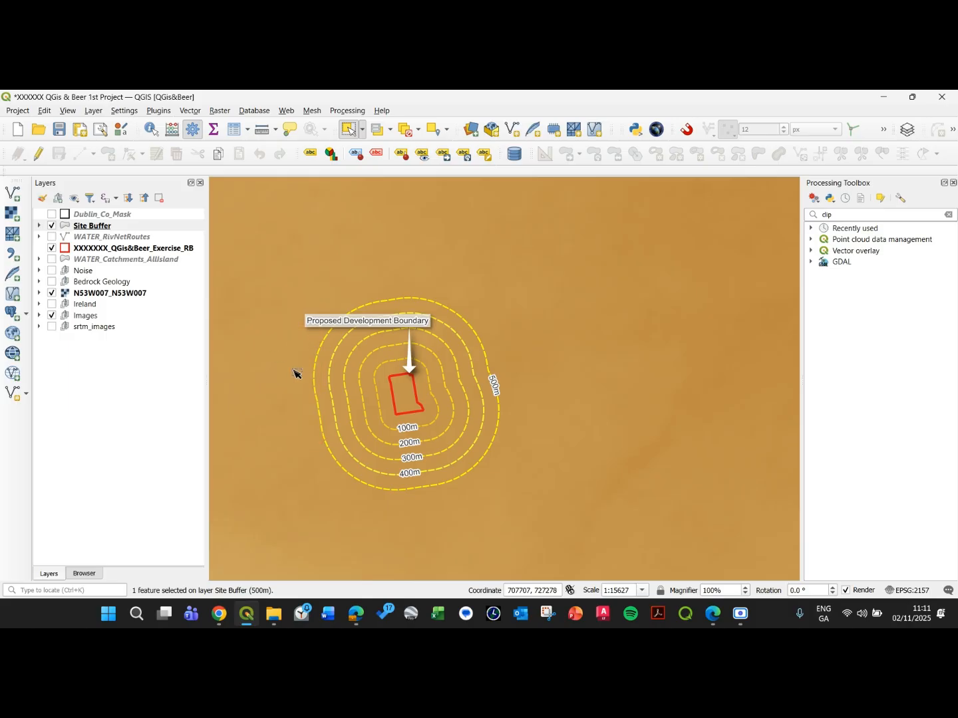
Search the processing algorithms for "buff" and open the Buffer tool
click(947, 214)
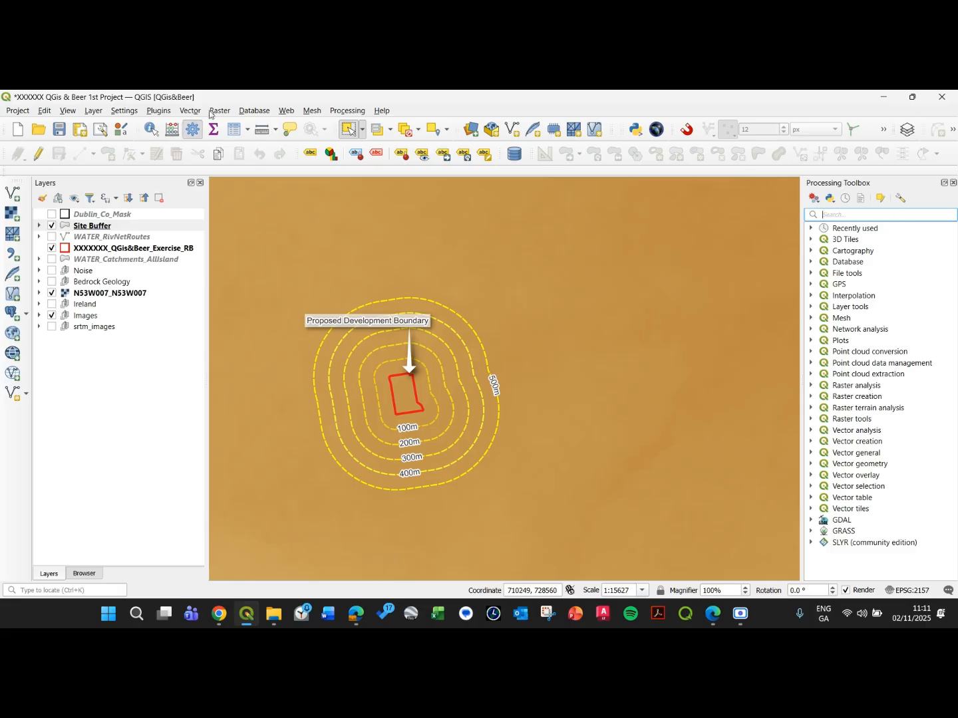
click(189, 110)
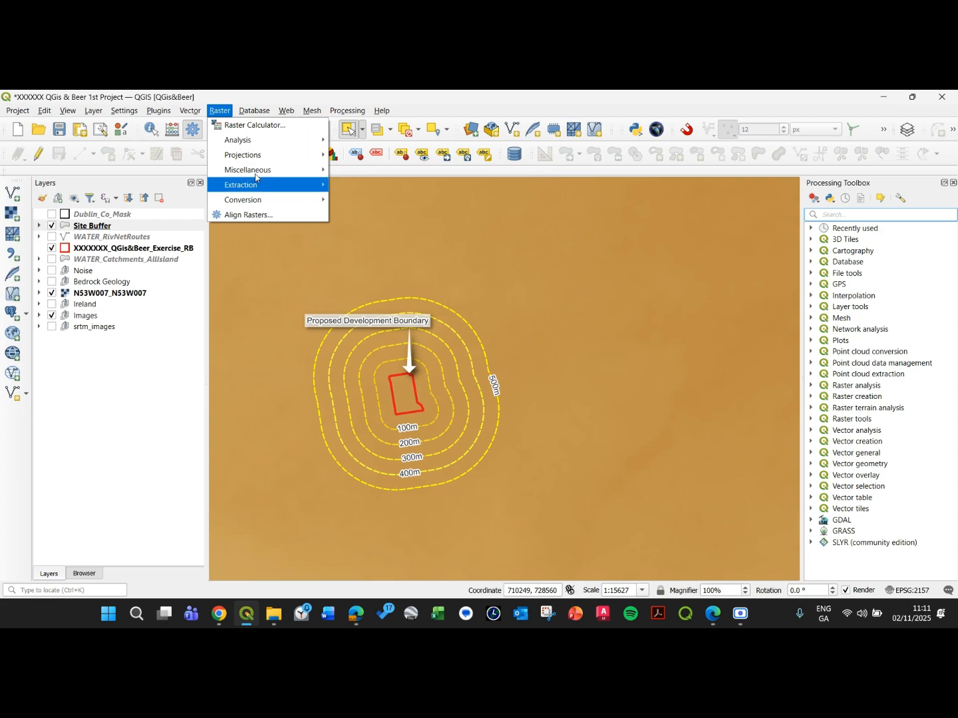
mouse_move(260, 141)
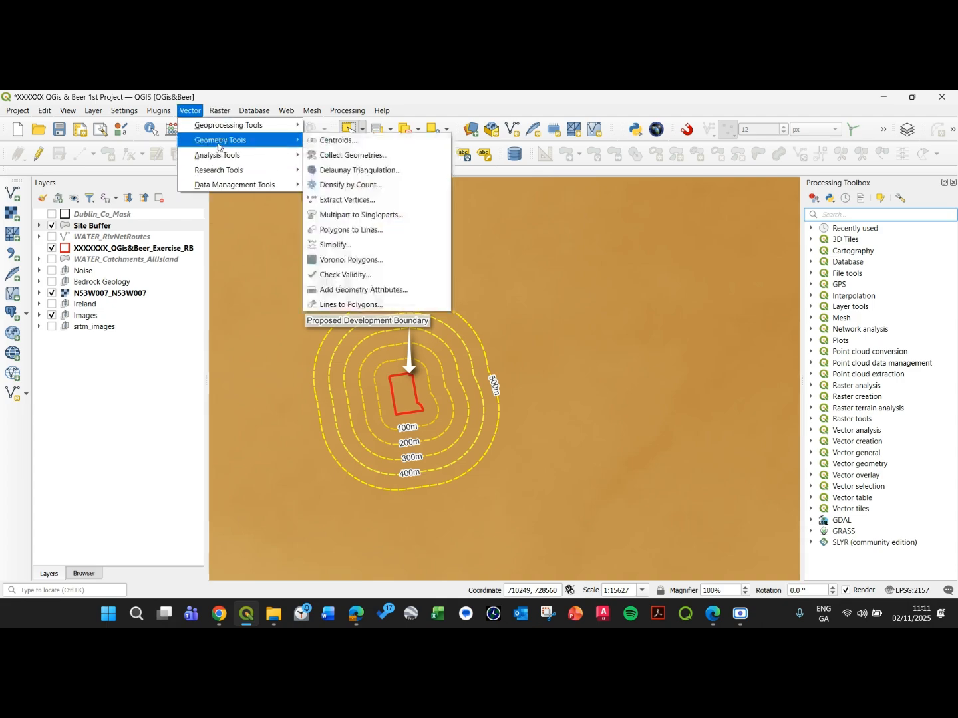
mouse_move(248, 187)
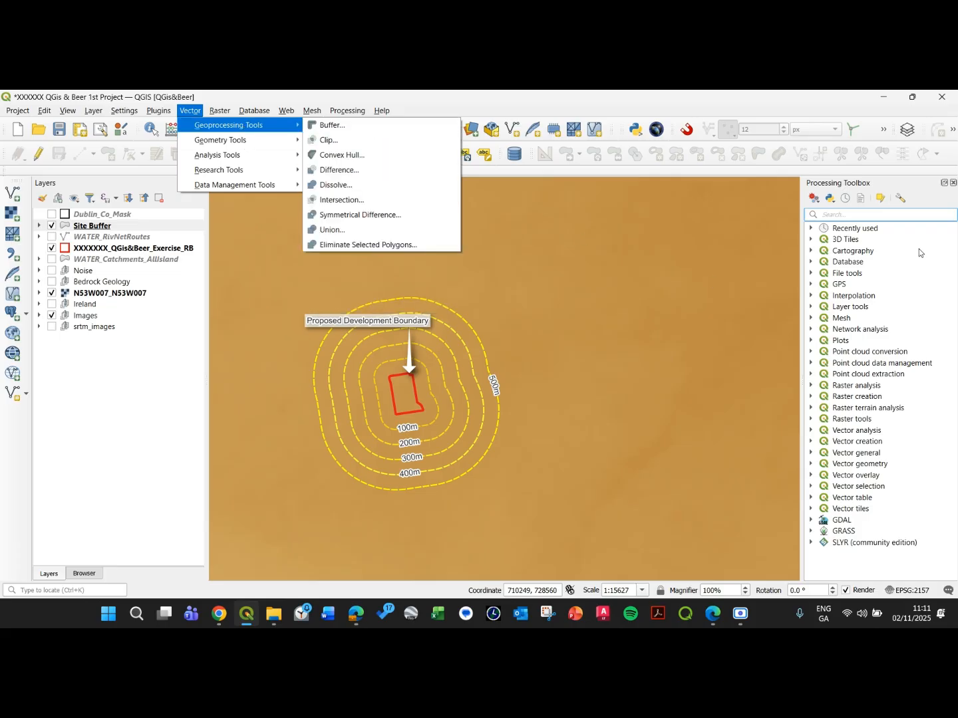
click(871, 213)
text(buff)
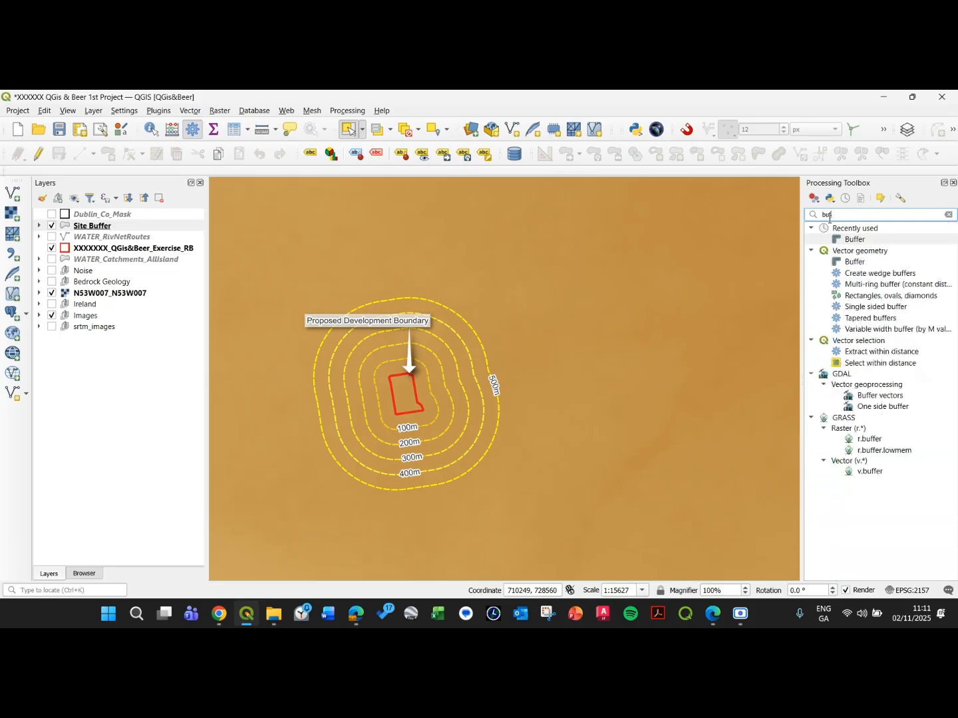
double_click(854, 238)
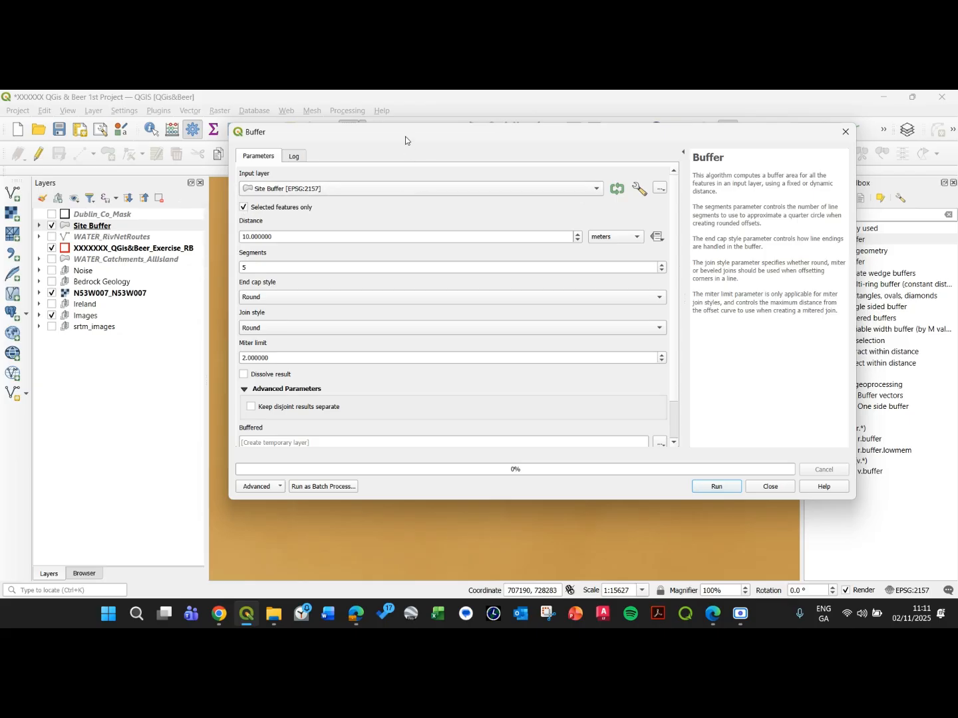
Set the buffer for the selected Site Buffer feature to a distance of 50 meters with 10000 segments
drag(405, 137, 568, 358)
drag(477, 348, 365, 177)
drag(344, 289, 261, 272)
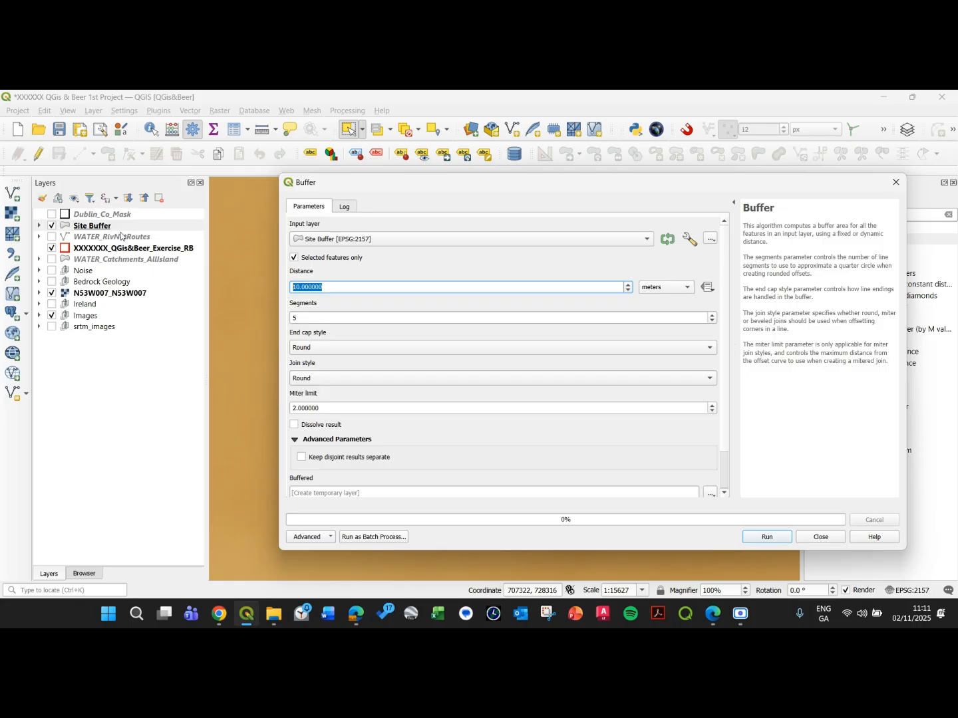
click(317, 287)
drag(324, 287, 254, 285)
text(50)
double_click(306, 316)
text(10000)
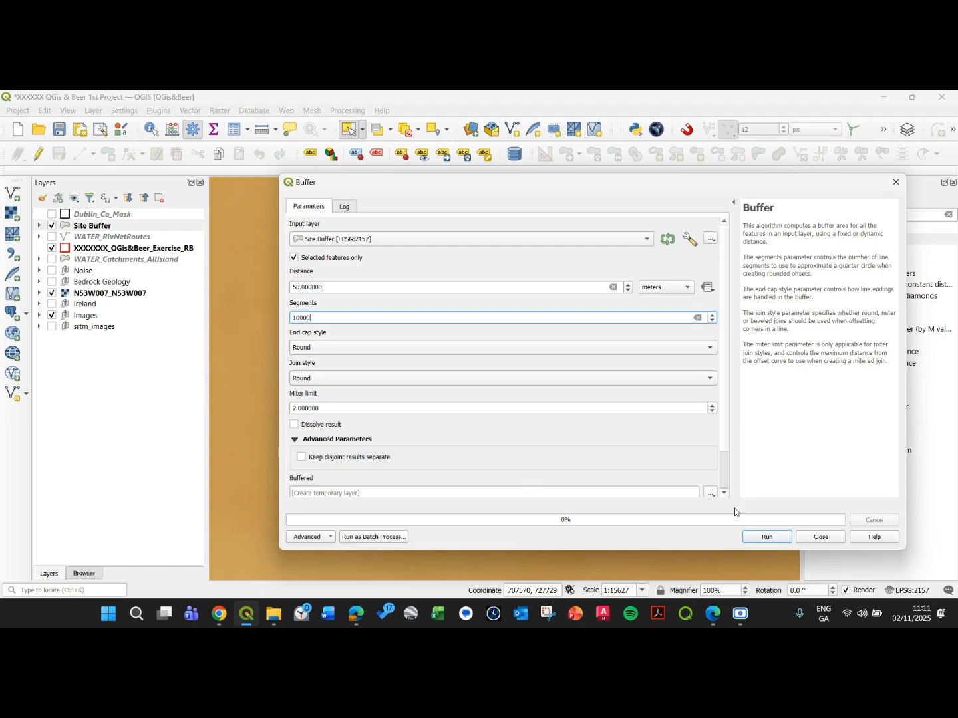
Run the buffer with output to a temporary layer, close the dialog, and make the Buffered layer active
drag(713, 551, 633, 566)
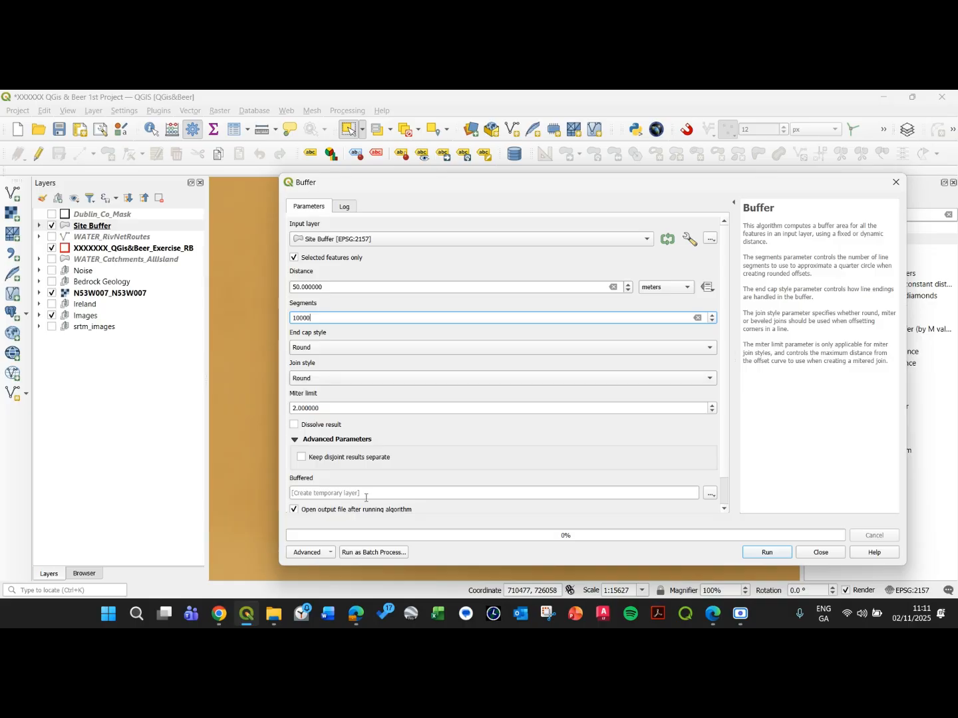
drag(426, 181, 236, 127)
click(578, 504)
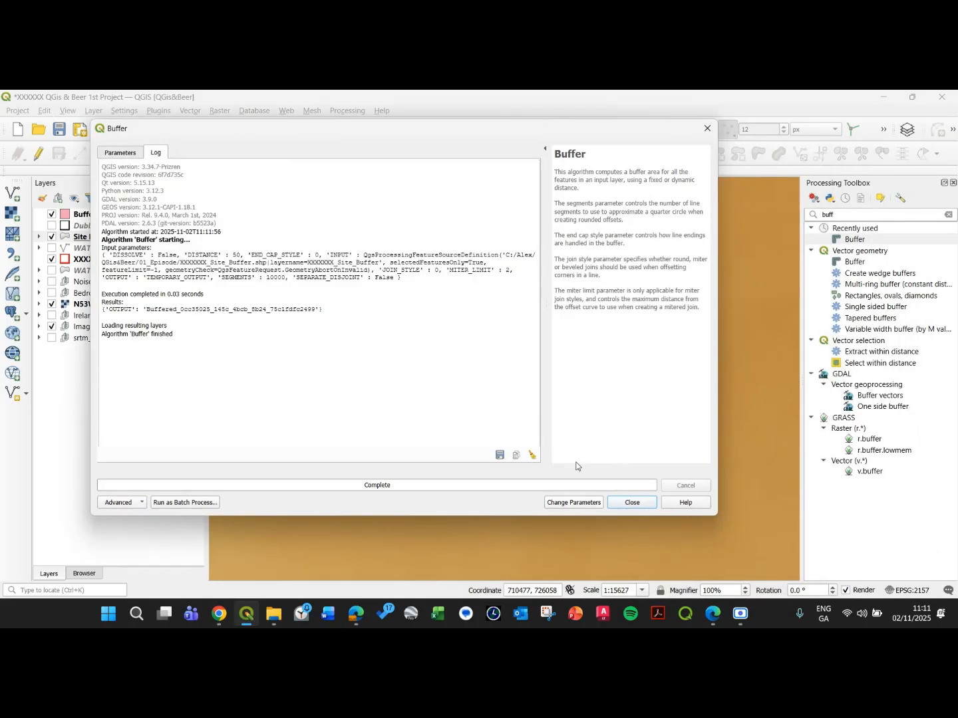
click(632, 502)
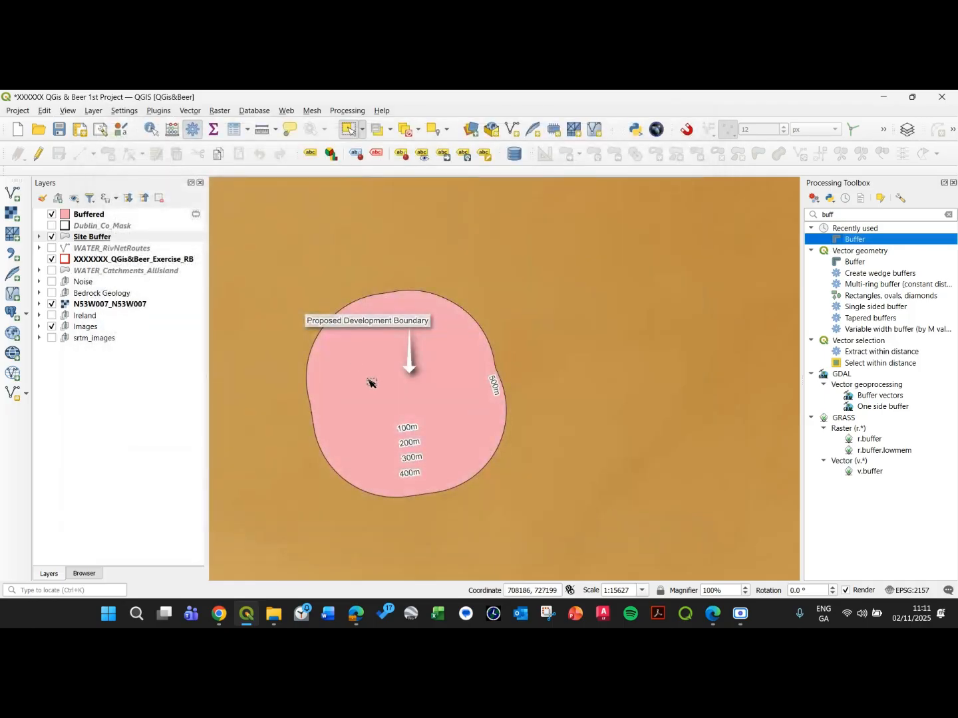
click(85, 217)
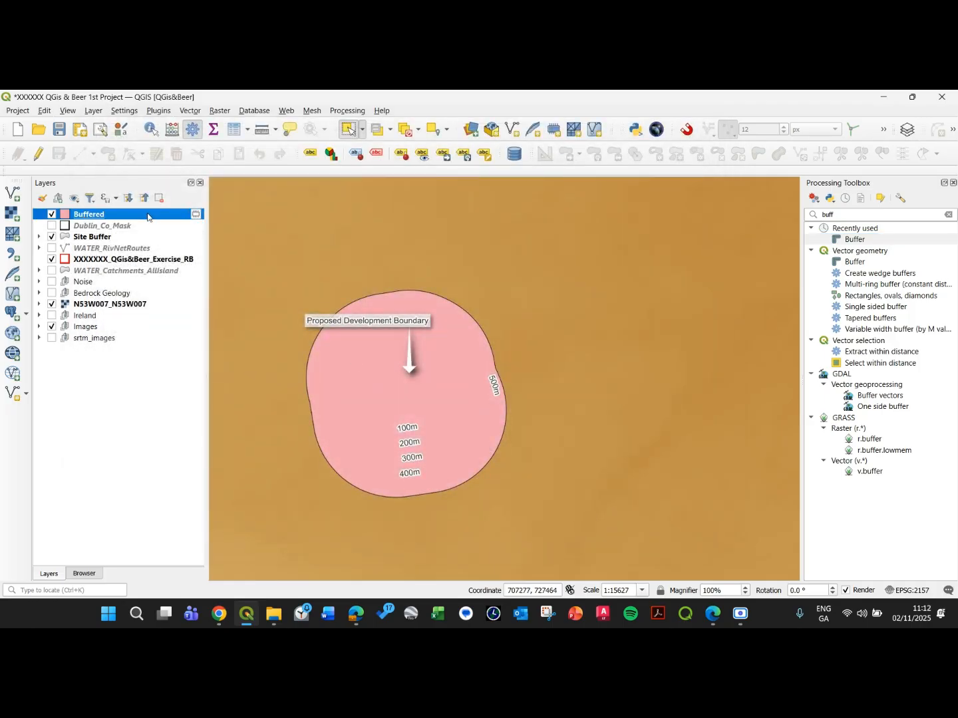
click(131, 426)
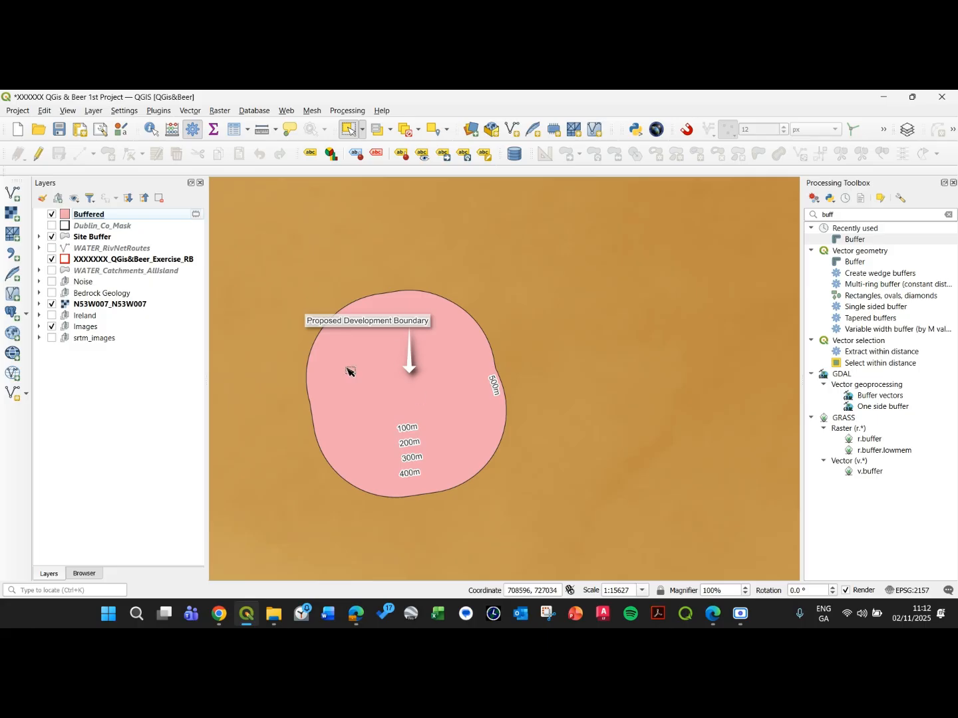
Make the N53W007_N53W007 raster the active layer, search the processing algorithms for "clip", and open Clip Raster by Mask Layer
click(948, 214)
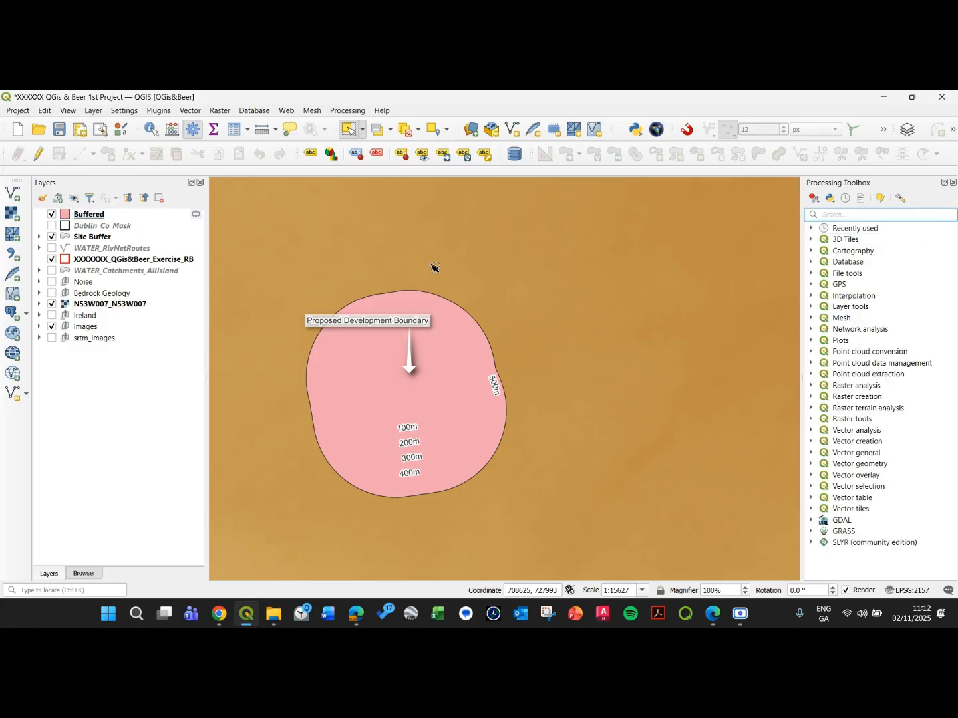
drag(326, 287, 428, 278)
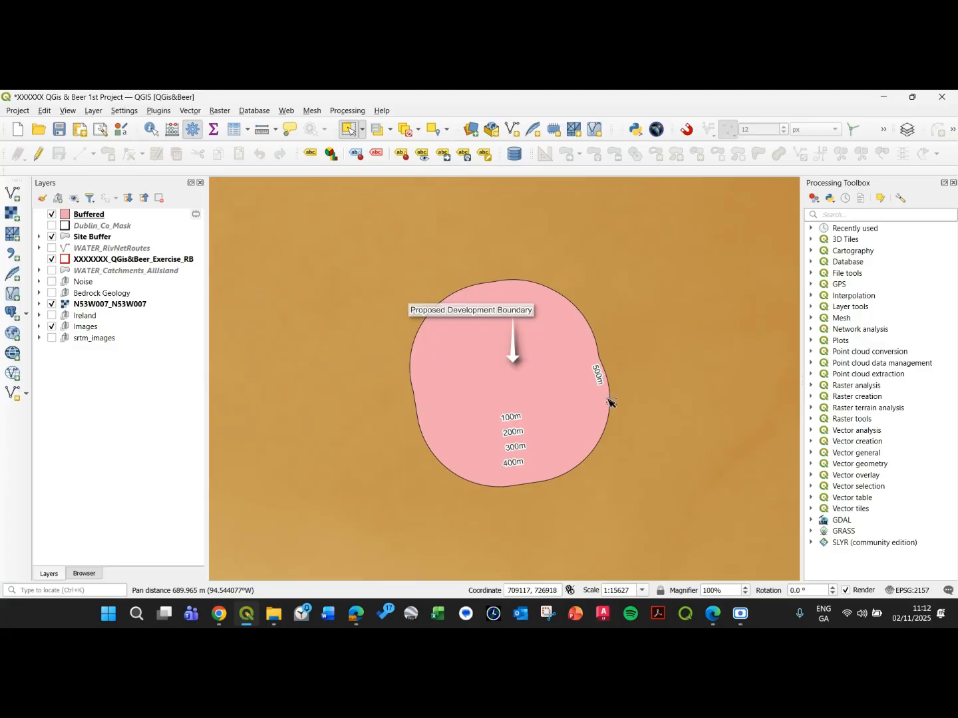
click(85, 304)
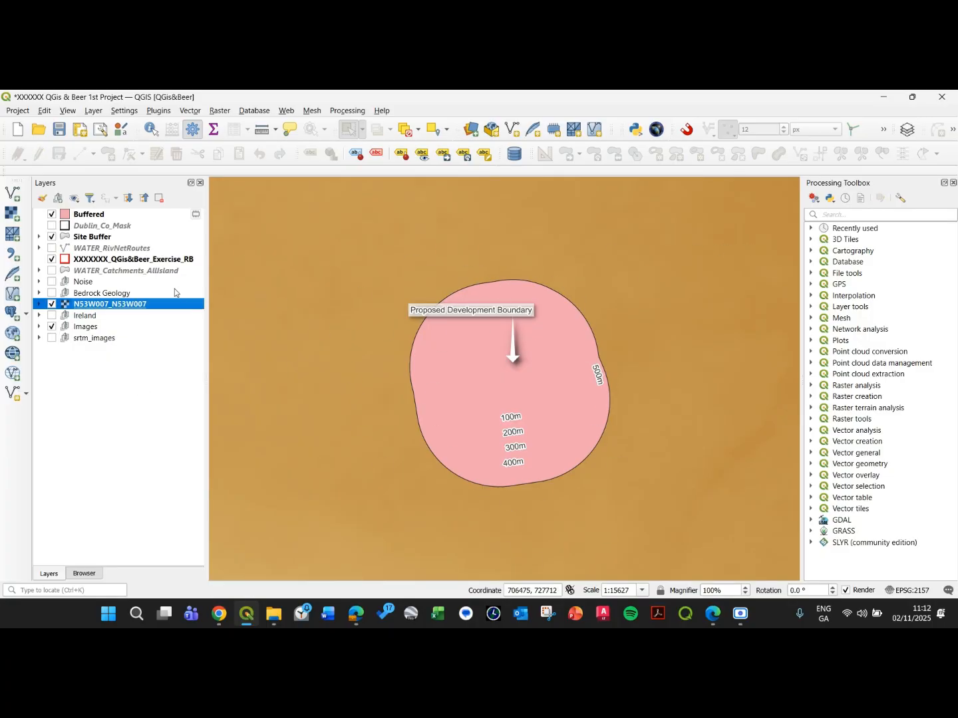
click(822, 215)
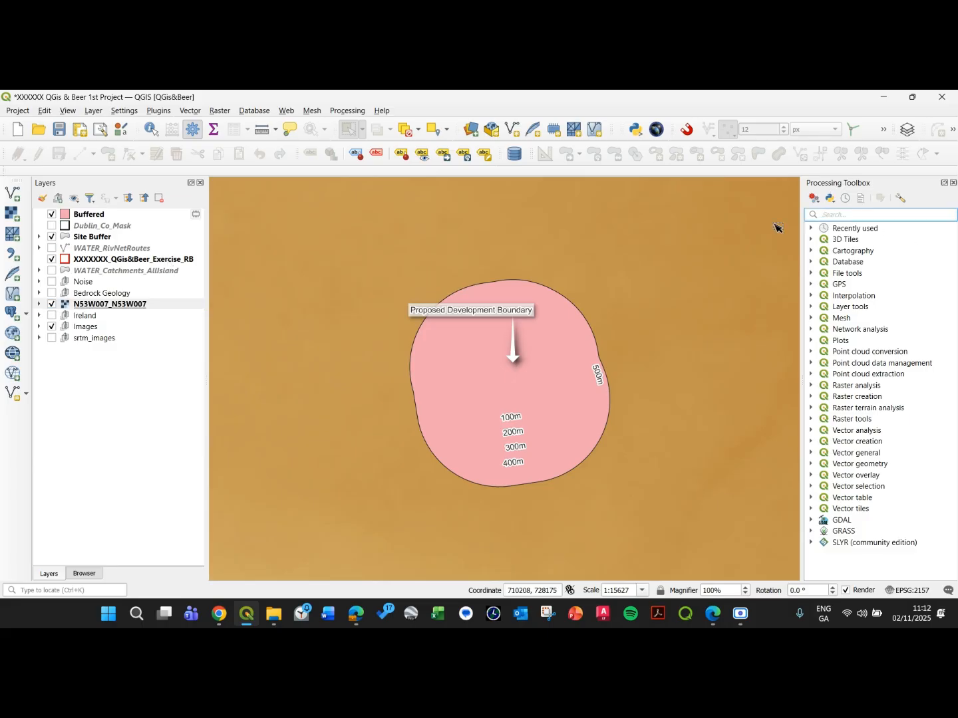
text(clip)
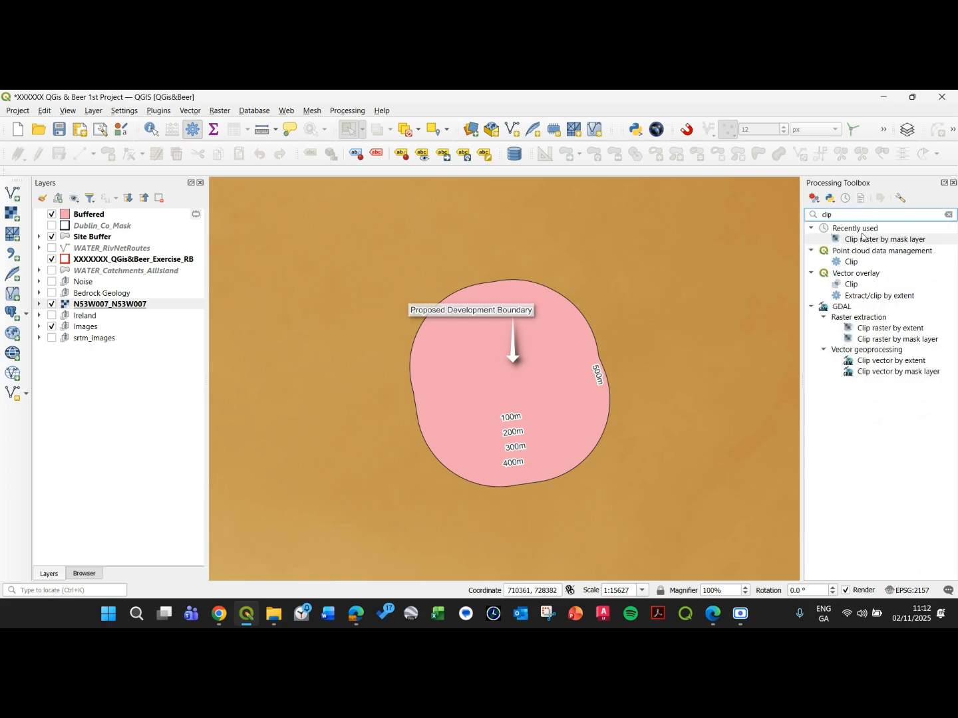
click(219, 111)
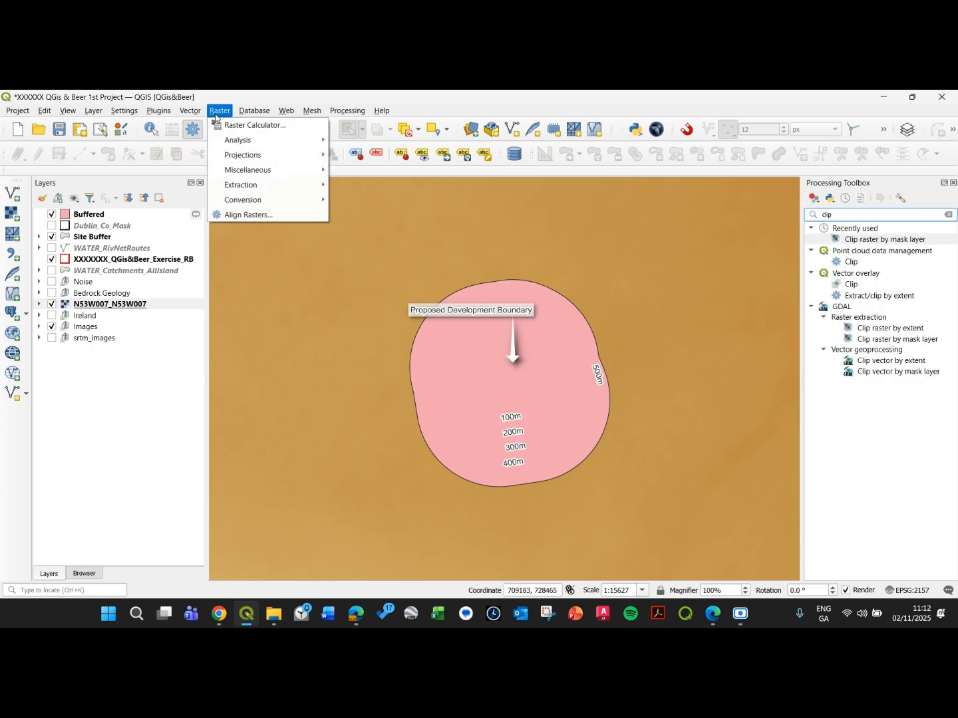
mouse_move(252, 192)
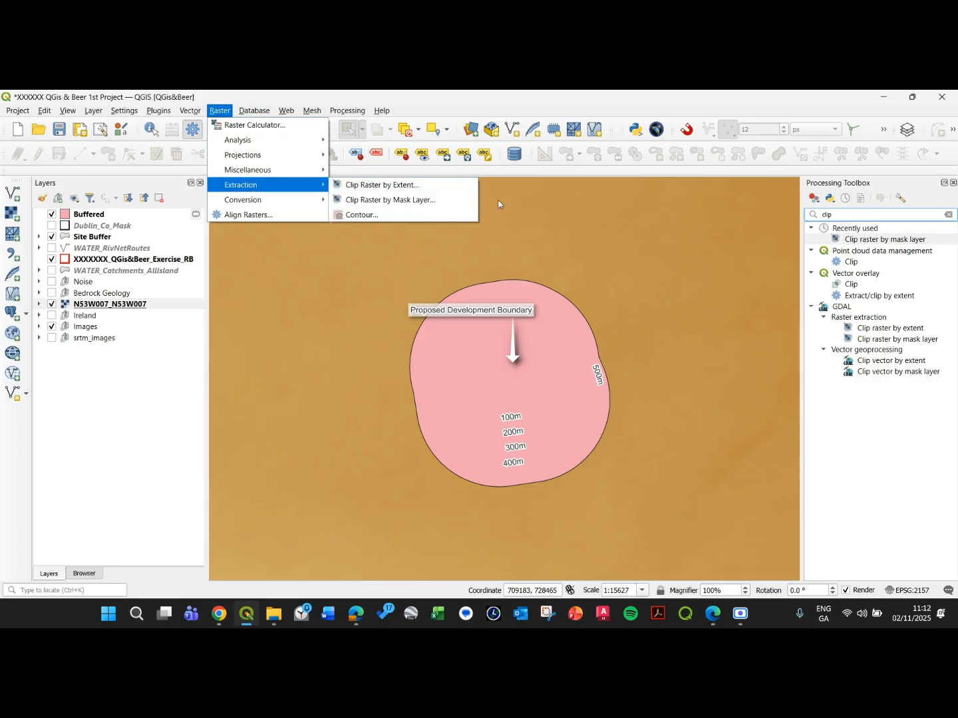
click(868, 257)
double_click(875, 243)
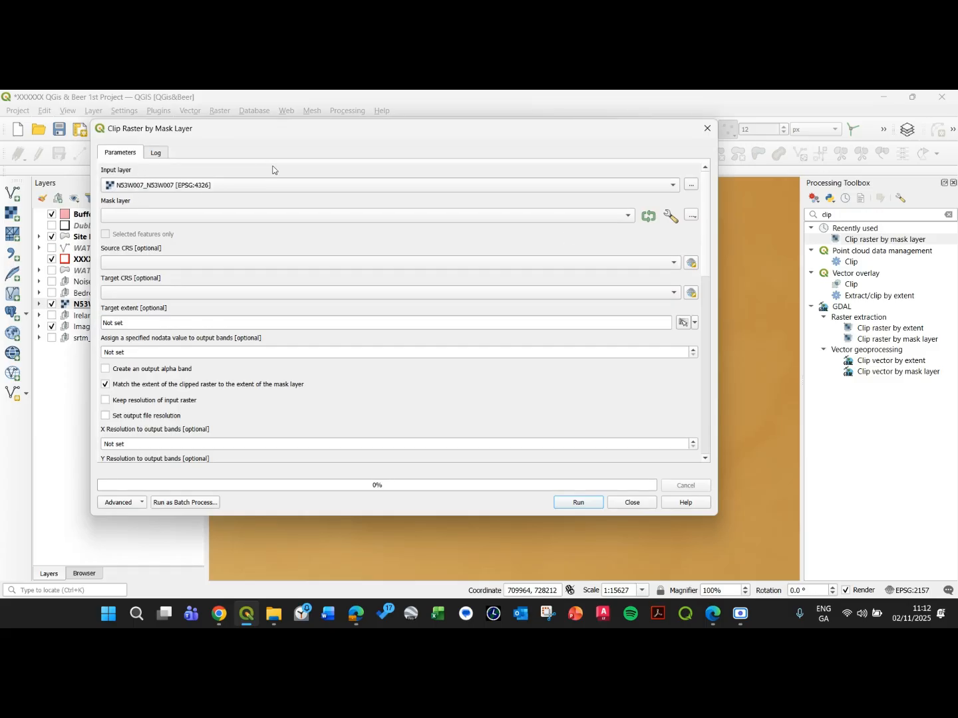
Clip the N53W007_N53W007 raster with Buffered as the mask layer, saving to a temporary file, and close the dialog
drag(266, 129, 461, 106)
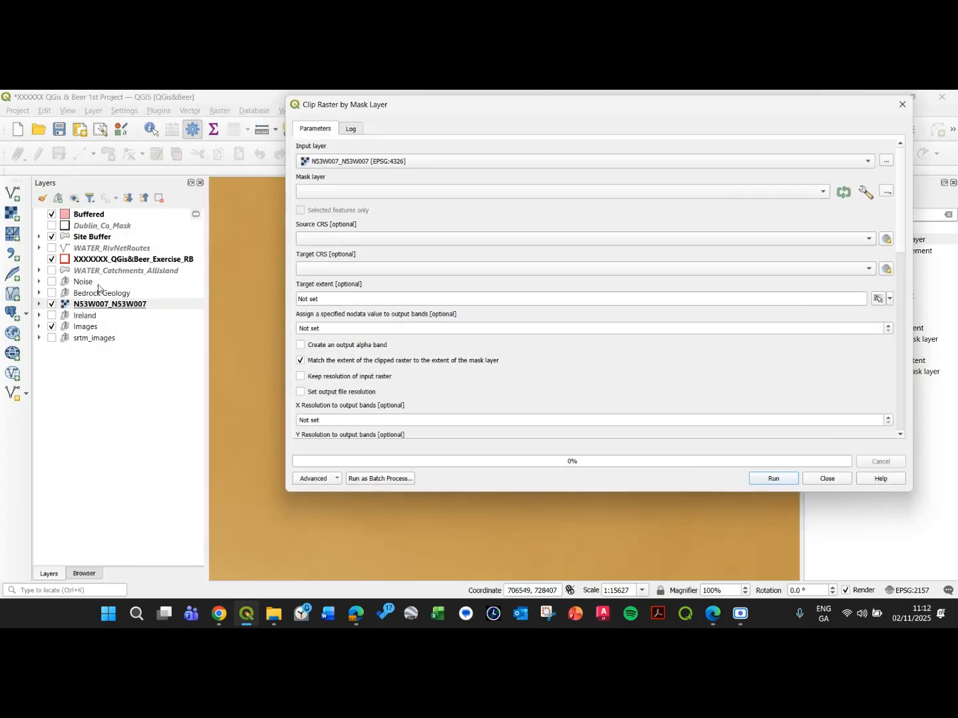
click(355, 195)
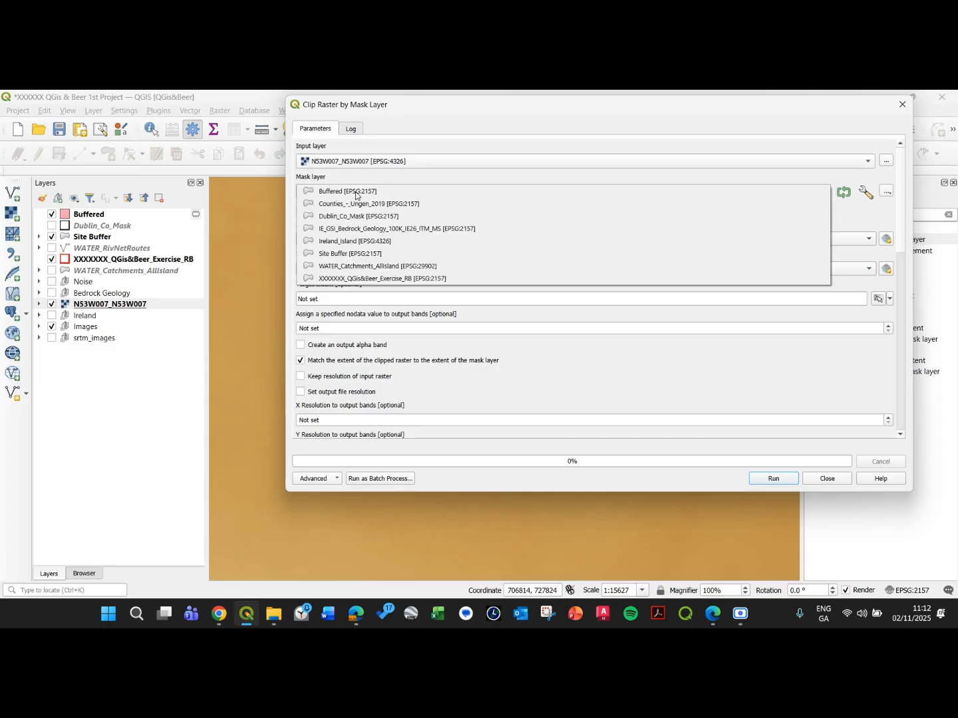
click(332, 190)
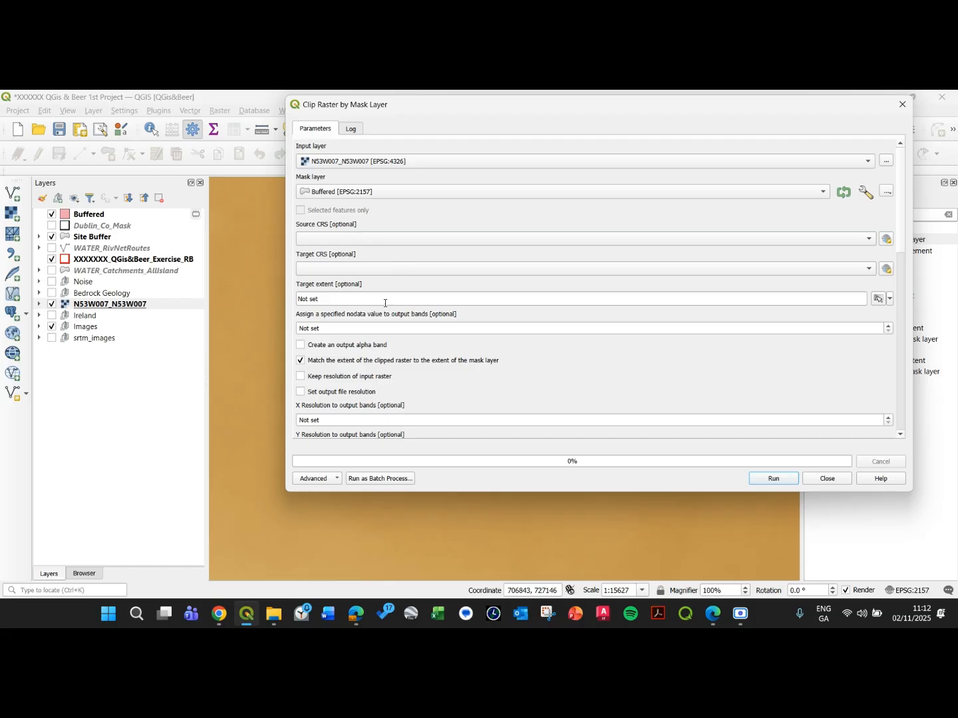
scroll(823, 368, down, 15)
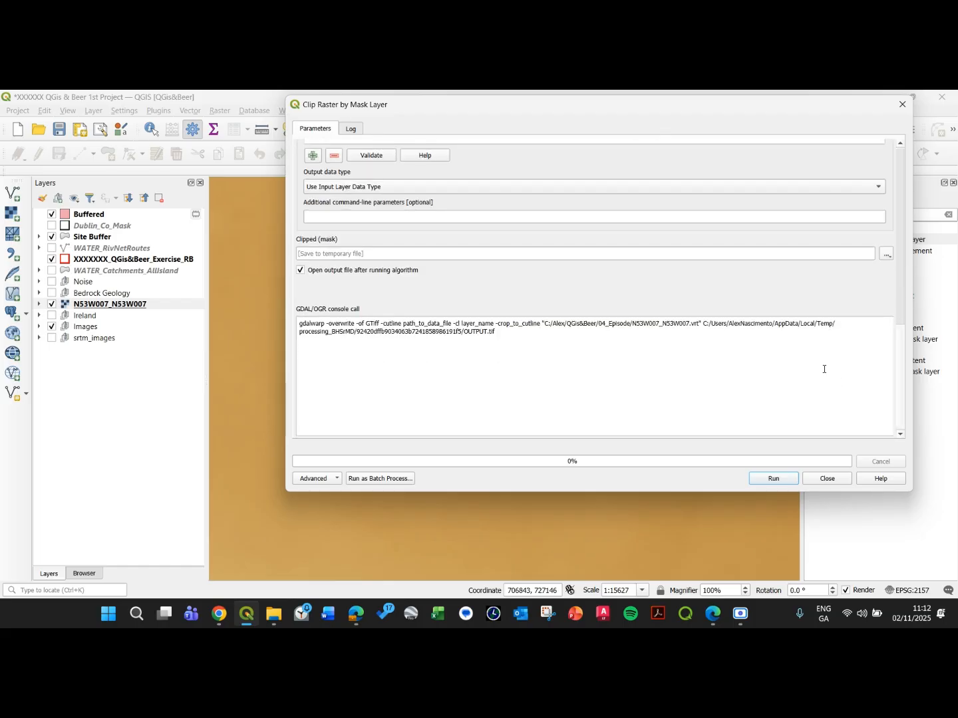
mouse_move(897, 404)
mouse_down()
mouse_move(898, 315)
mouse_move(898, 430)
mouse_move(888, 357)
mouse_move(893, 386)
mouse_up()
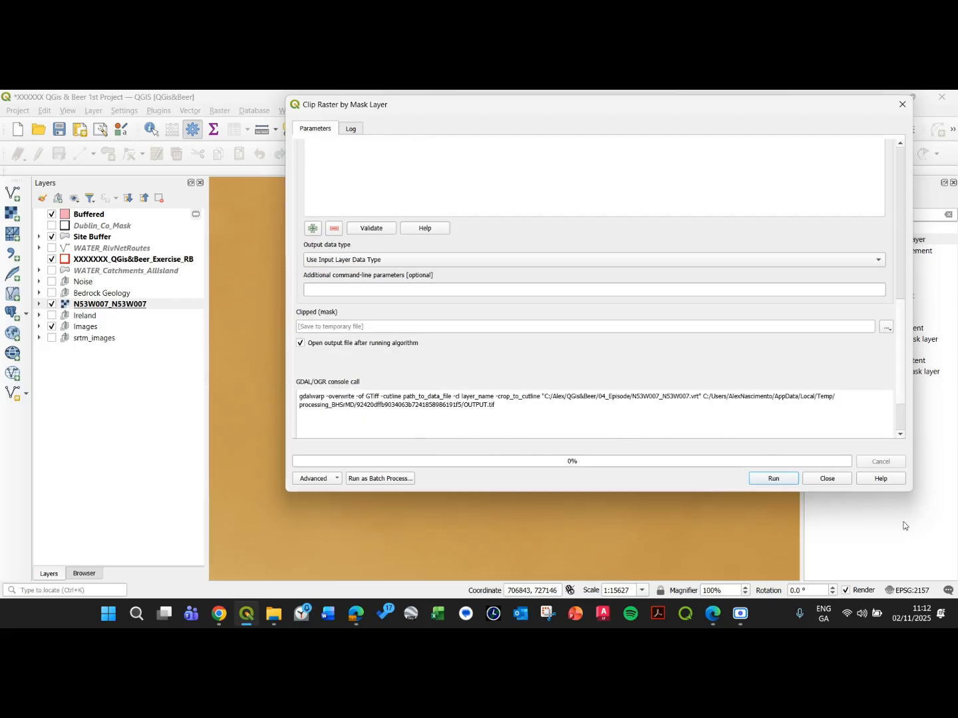
click(779, 484)
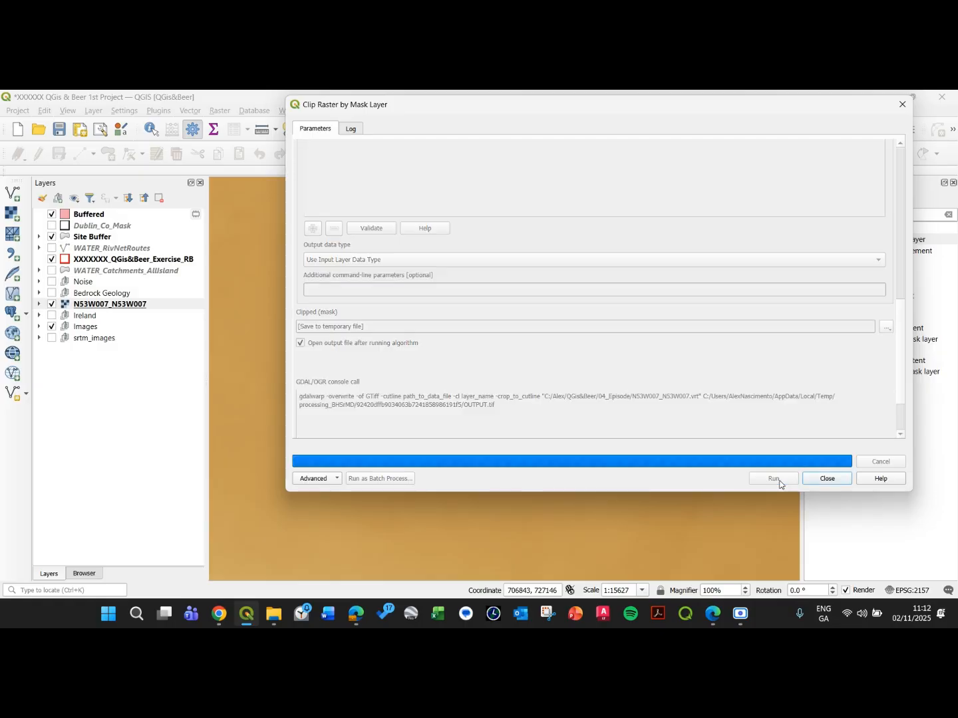
click(825, 479)
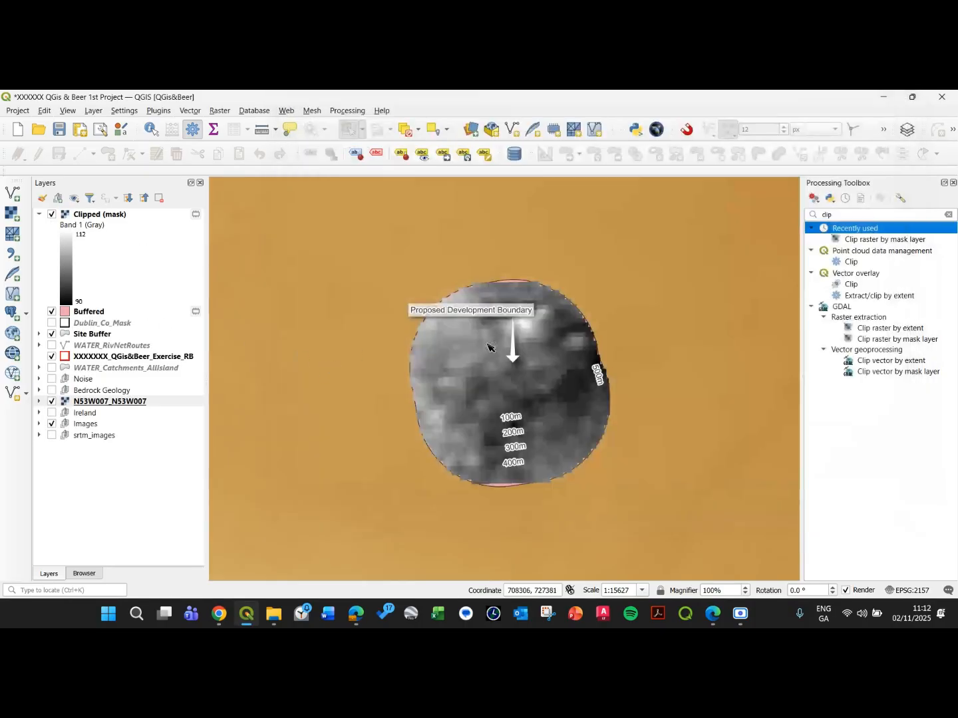
Inspect the clipped raster's pixelated edge, and hide the Buffered and N53W007_N53W007 layers
scroll(470, 292, up, 4)
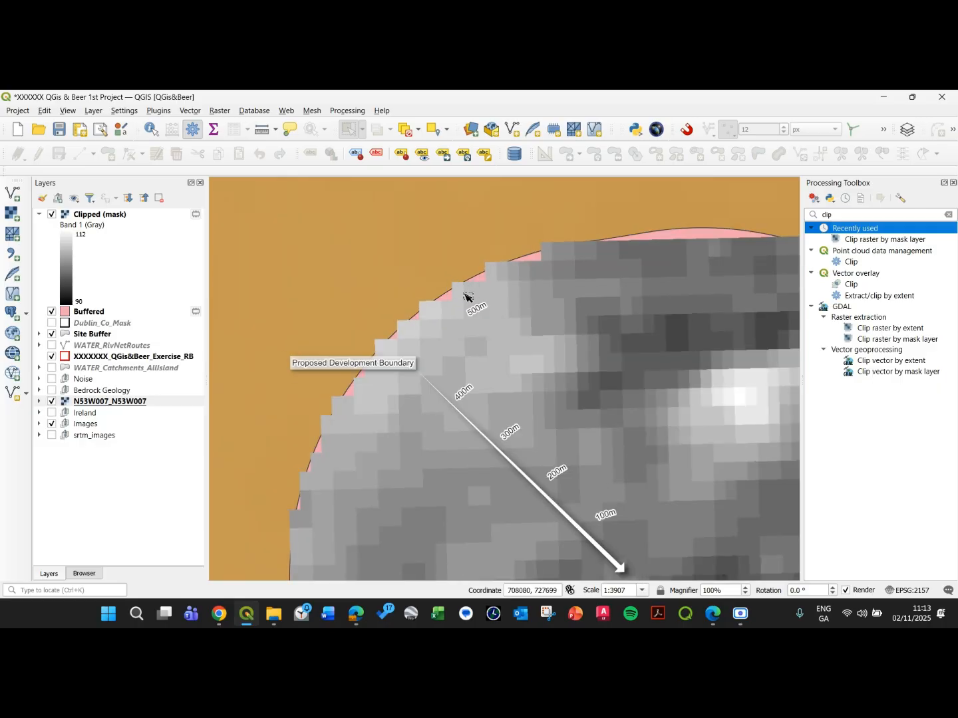
scroll(466, 295, up, 1)
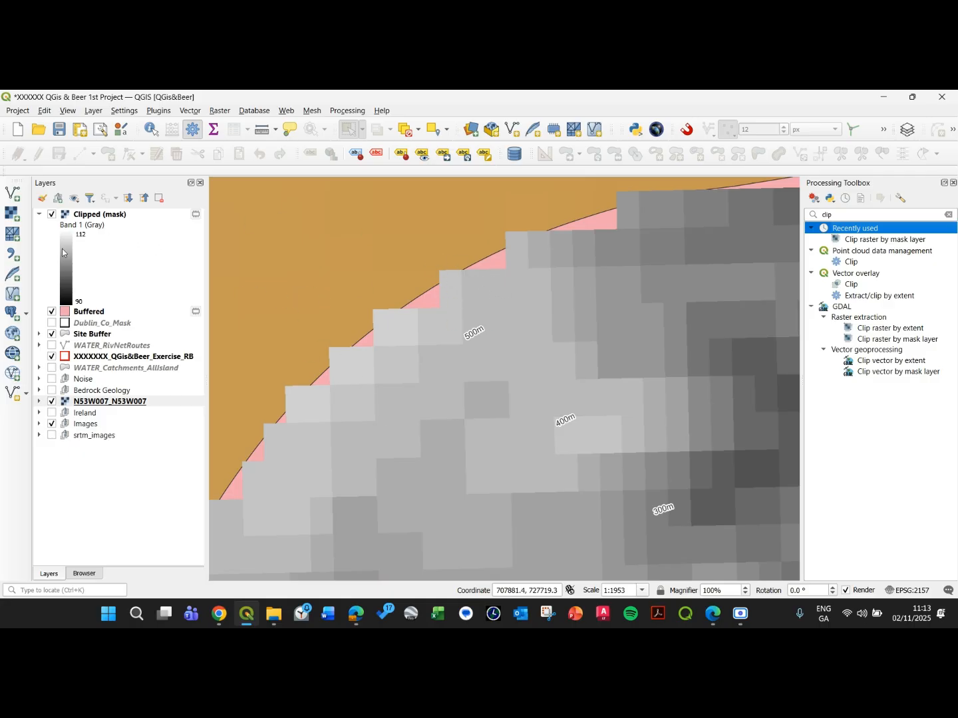
click(52, 312)
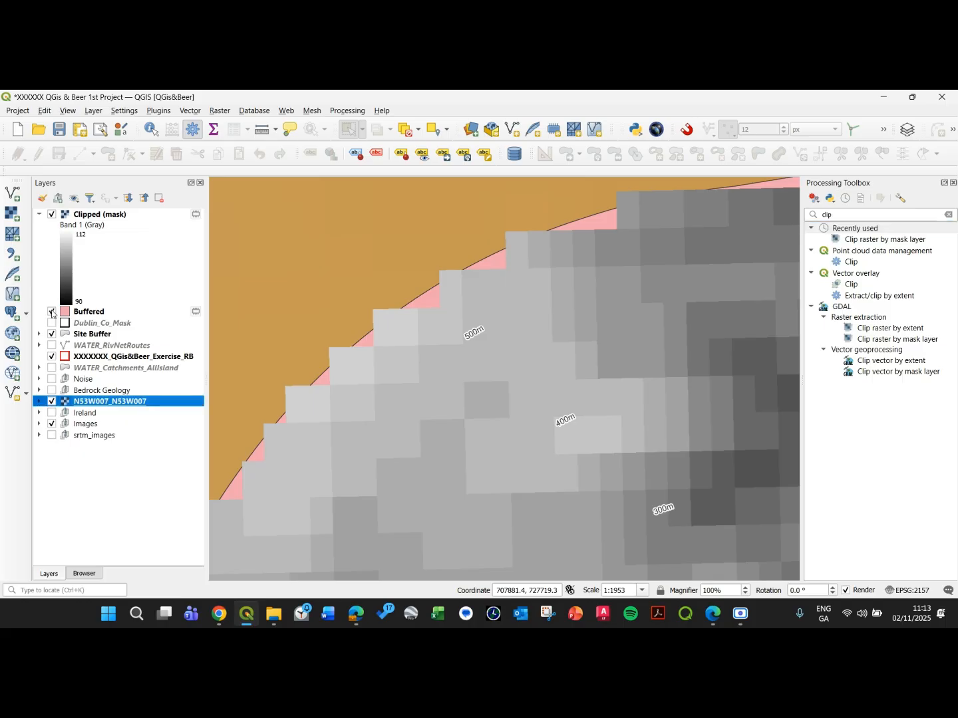
click(51, 403)
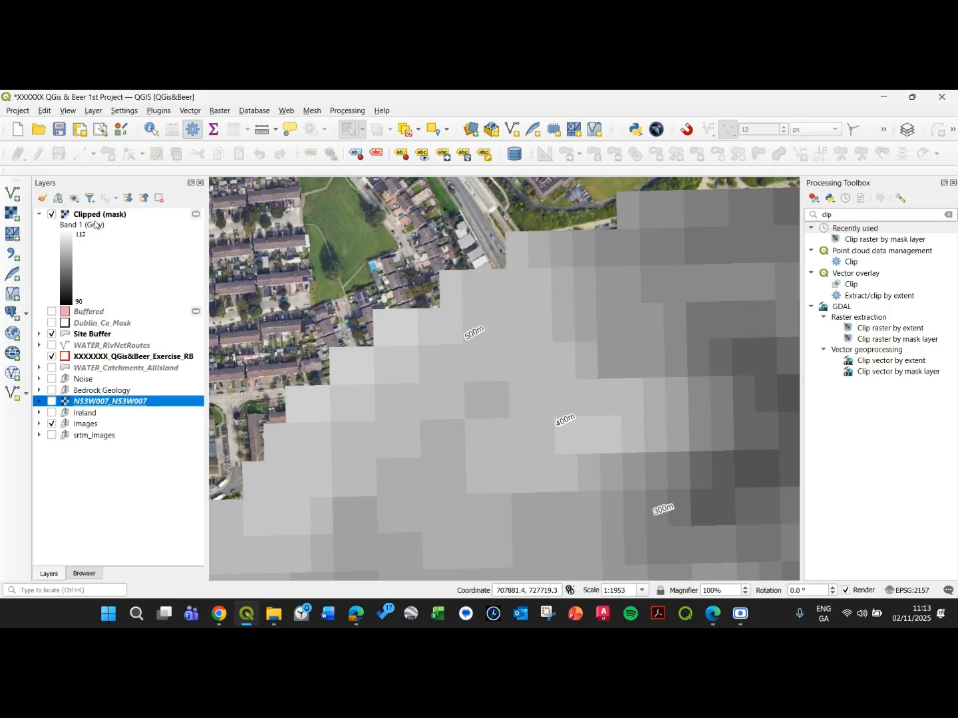
Move the Clipped (mask) layer directly above N53W007_N53W007 in the layer order and collapse its legend
drag(99, 216, 116, 397)
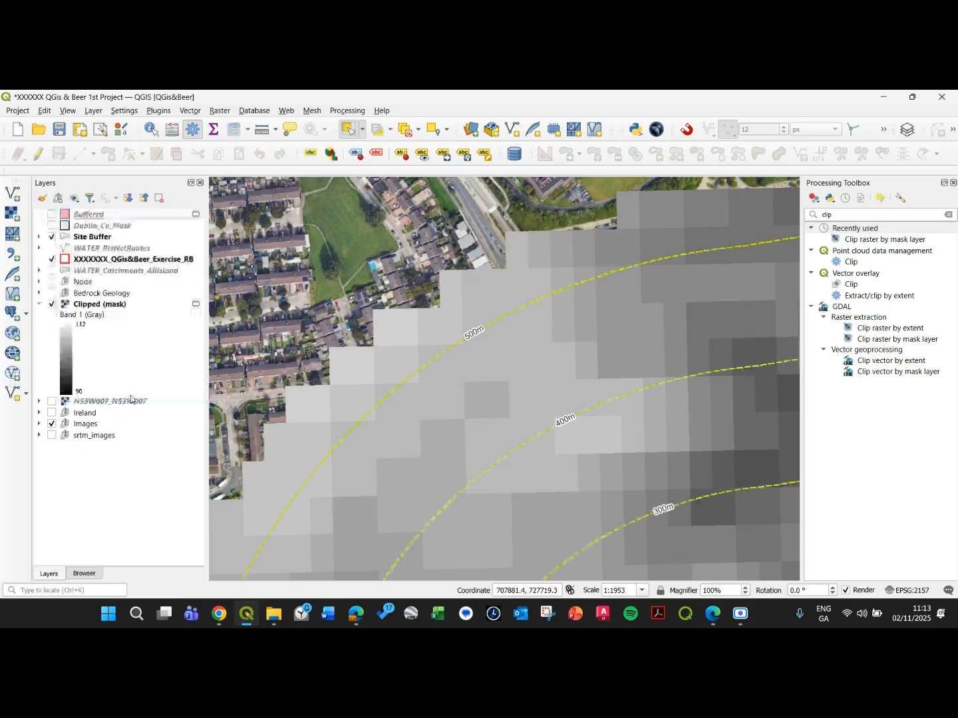
click(41, 308)
scroll(520, 286, down, 2)
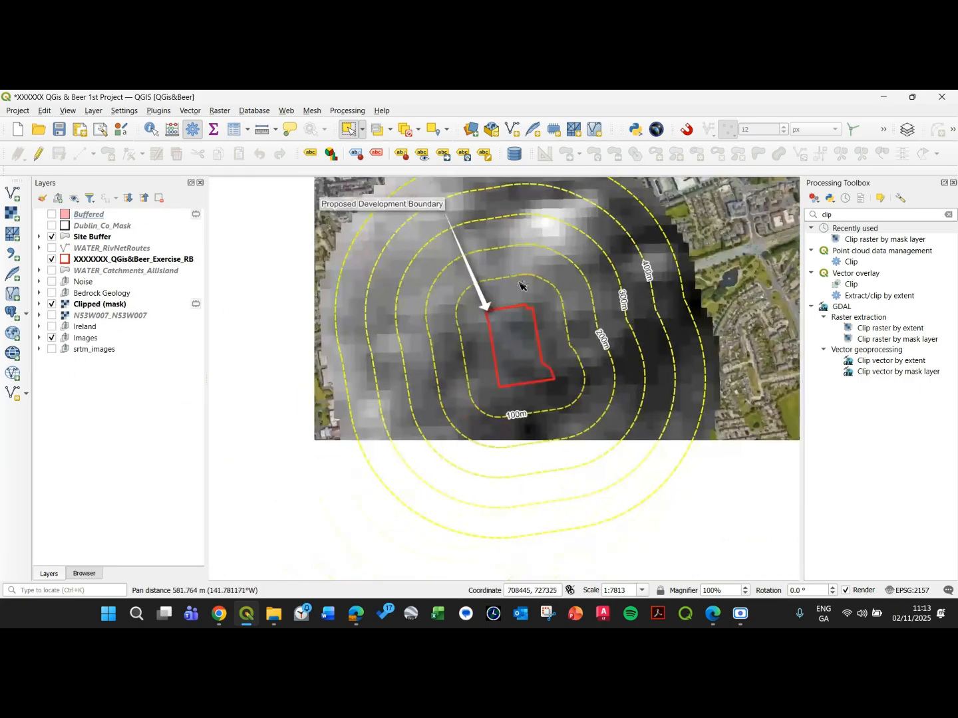
scroll(519, 286, down, 1)
drag(568, 267, 502, 350)
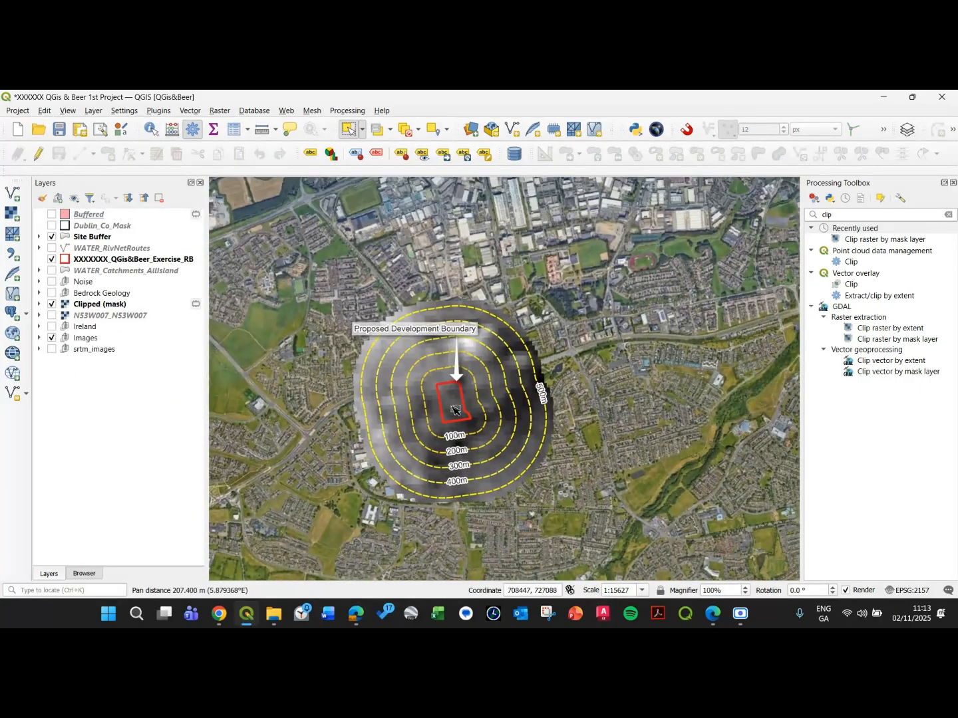
Expand the Clipped (mask) legend and examine its value range against the gray shades around the site
click(39, 304)
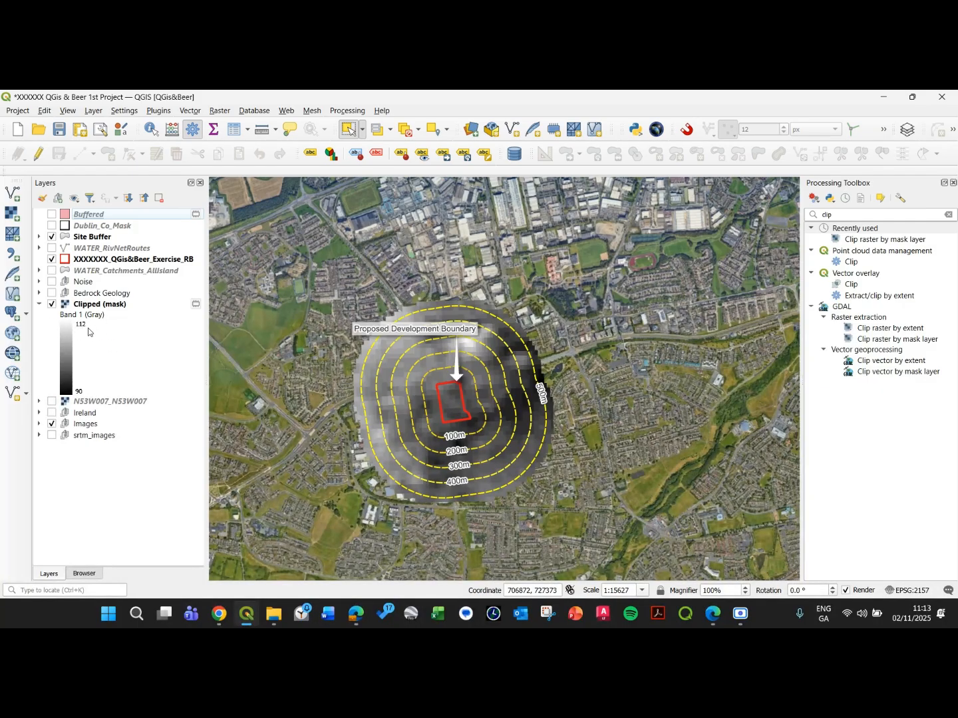
scroll(427, 390, up, 2)
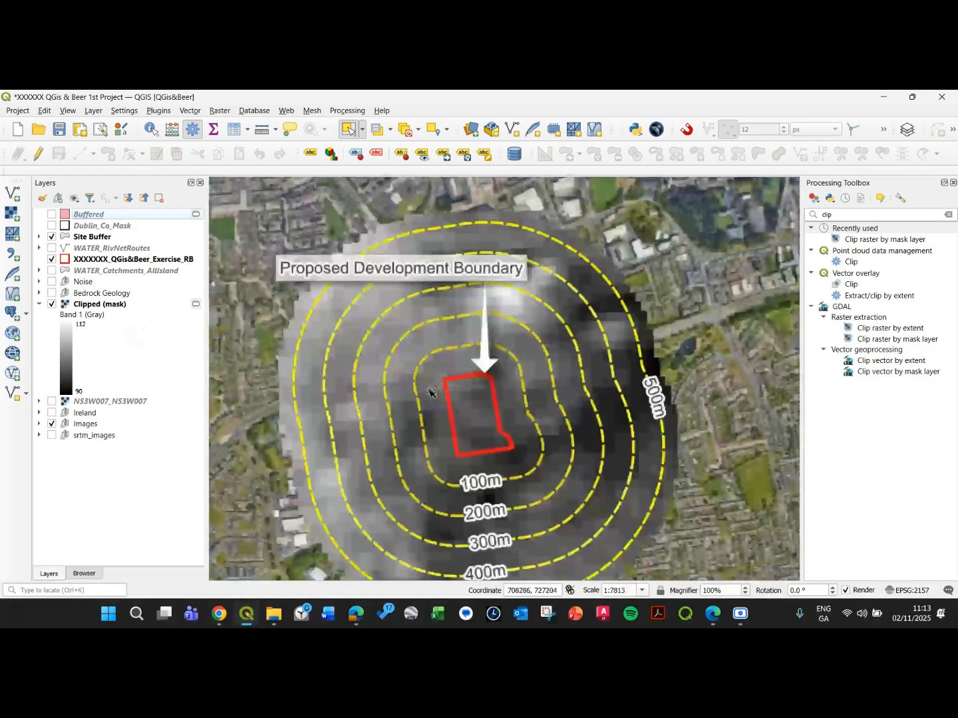
drag(376, 469, 356, 334)
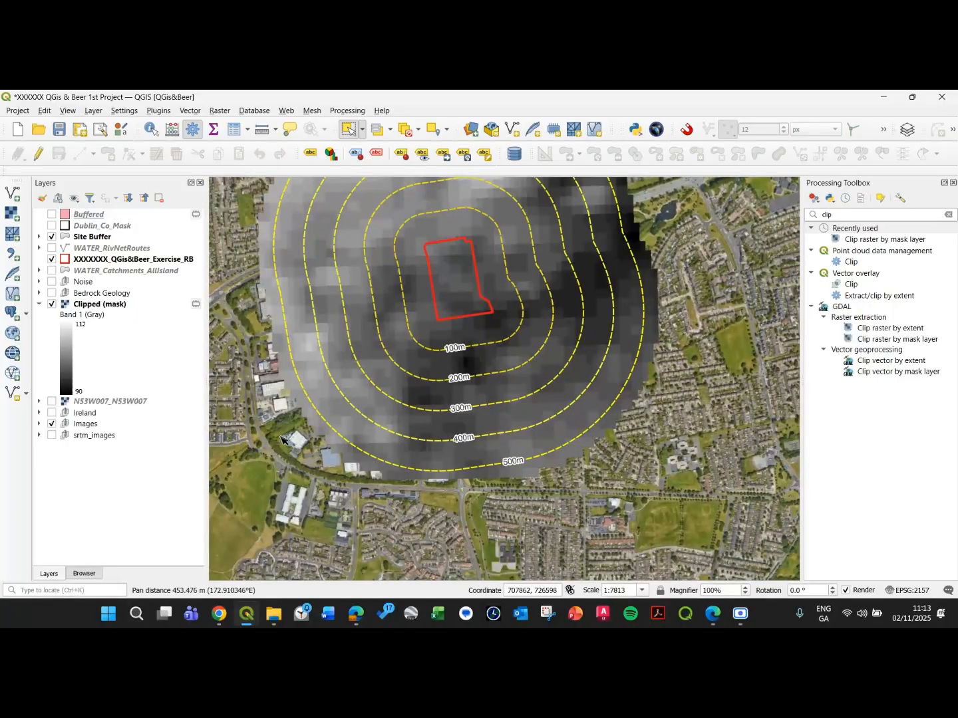
drag(591, 265, 546, 335)
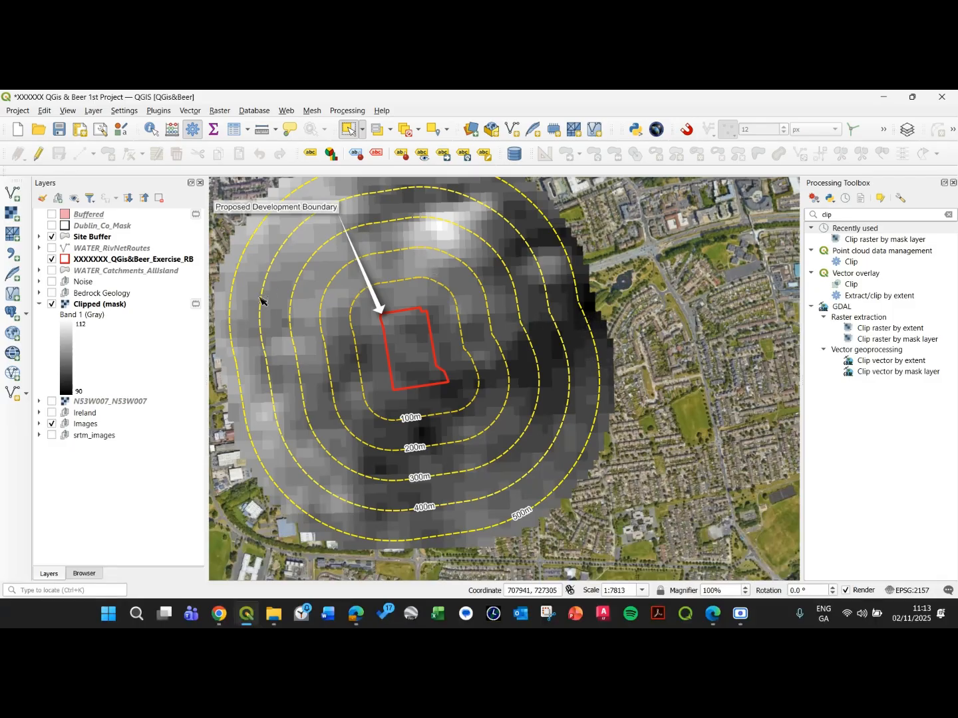
drag(423, 223, 485, 292)
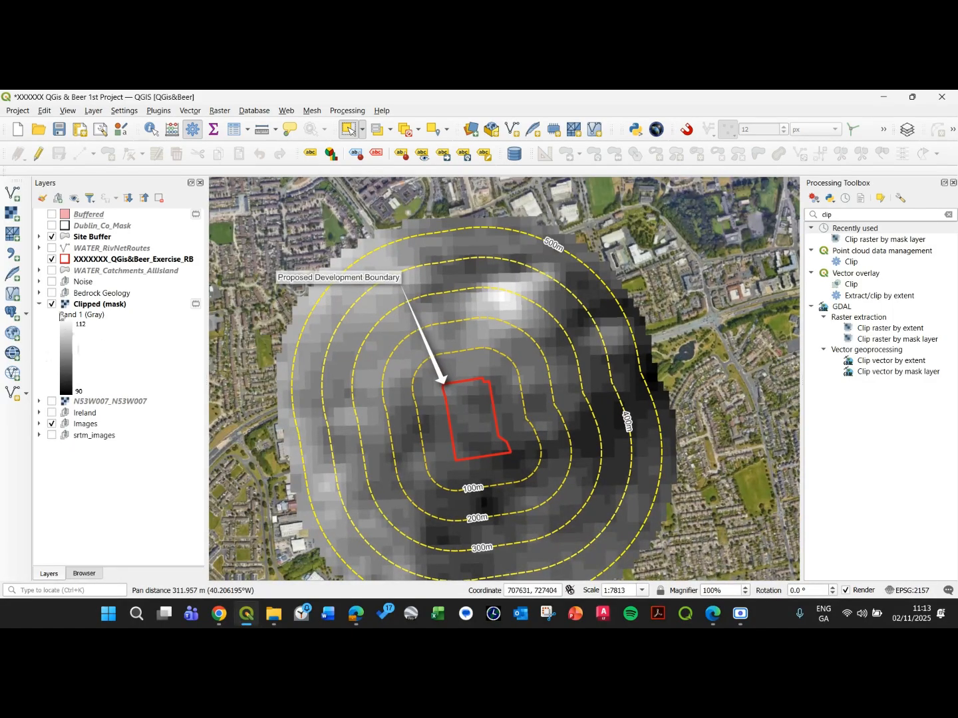
Open the symbology of the Clipped (mask) layer and set its render type to Singleband pseudocolor
double_click(72, 354)
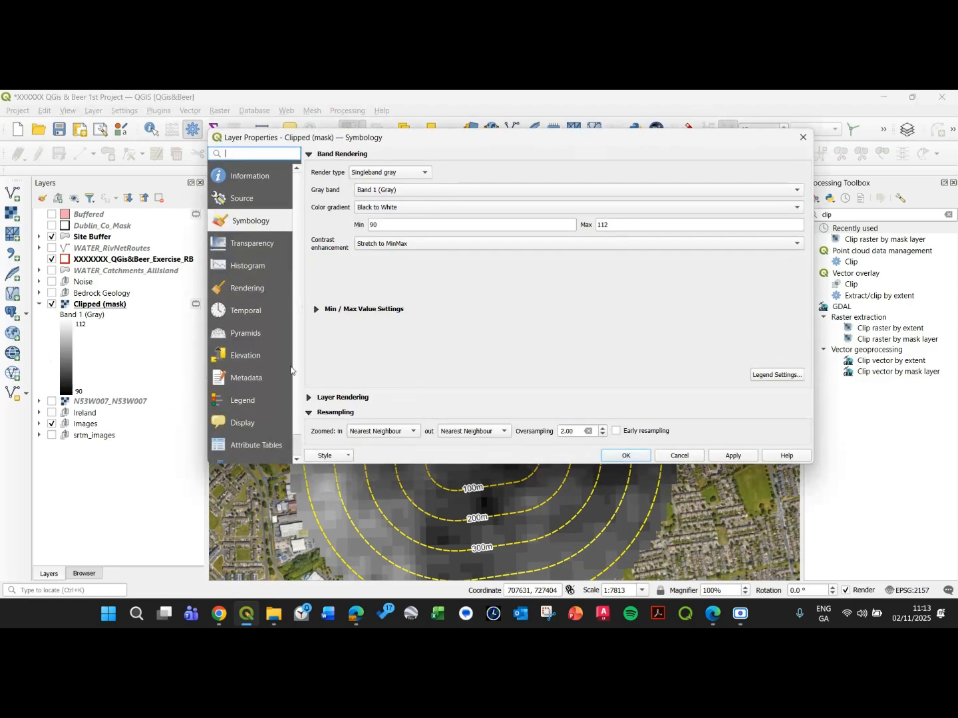
drag(464, 138, 324, 149)
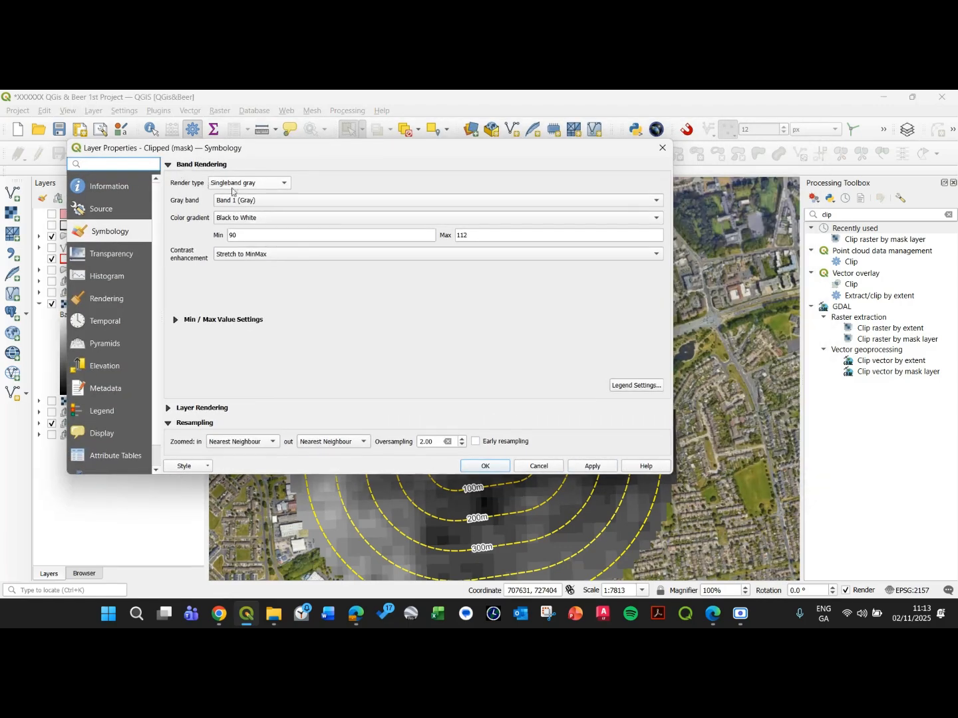
click(260, 185)
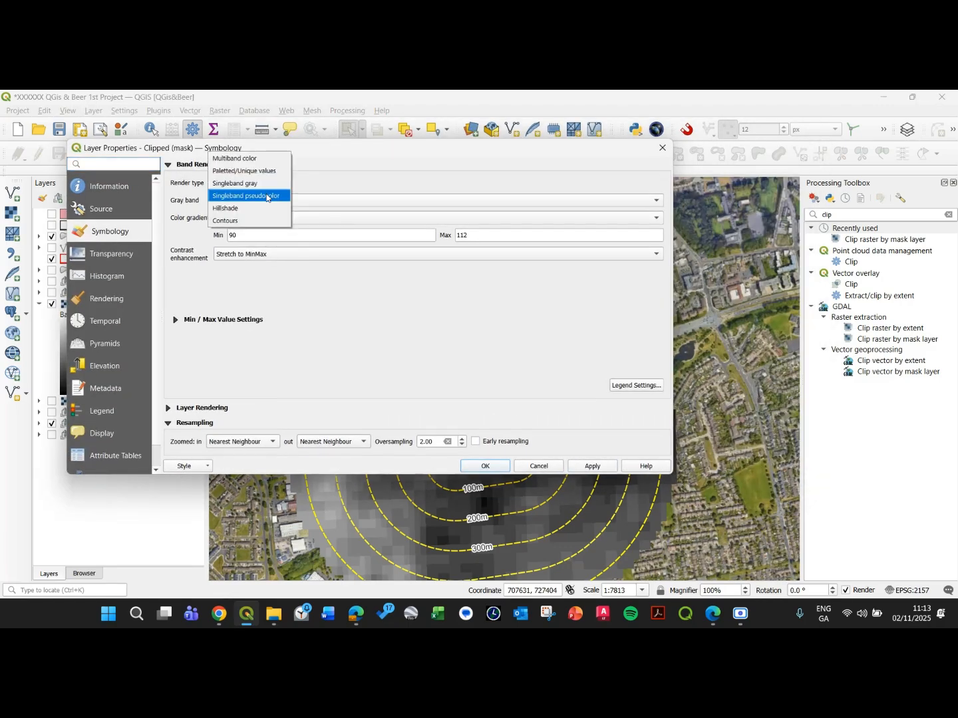
click(268, 197)
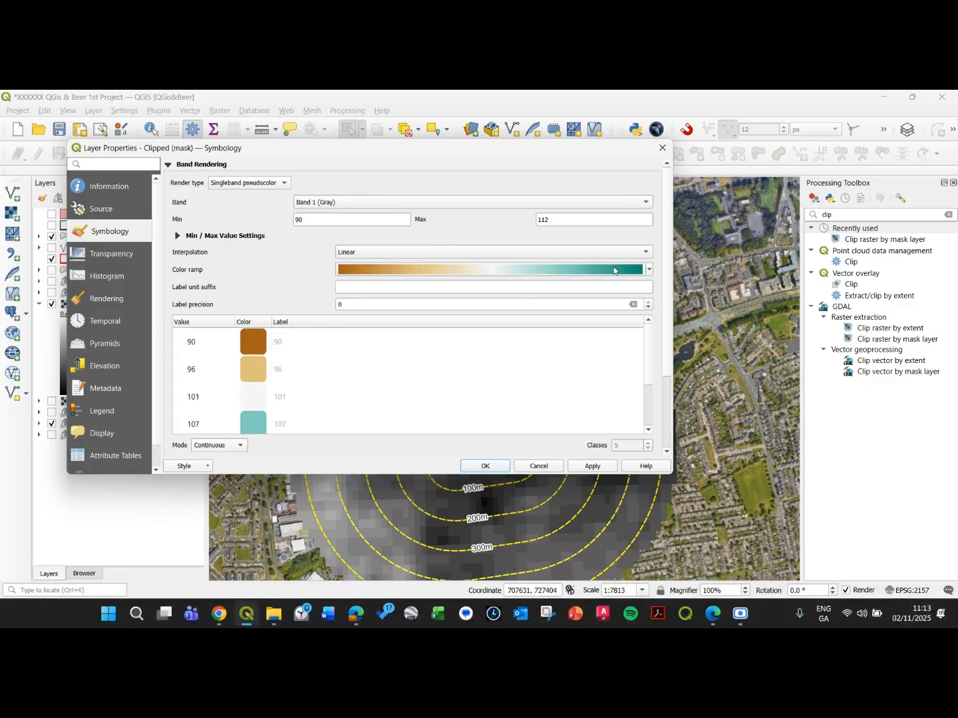
Review the color classes, switch the classification mode to Equal Interval, and set the number of classes to 22
scroll(664, 315, down, 3)
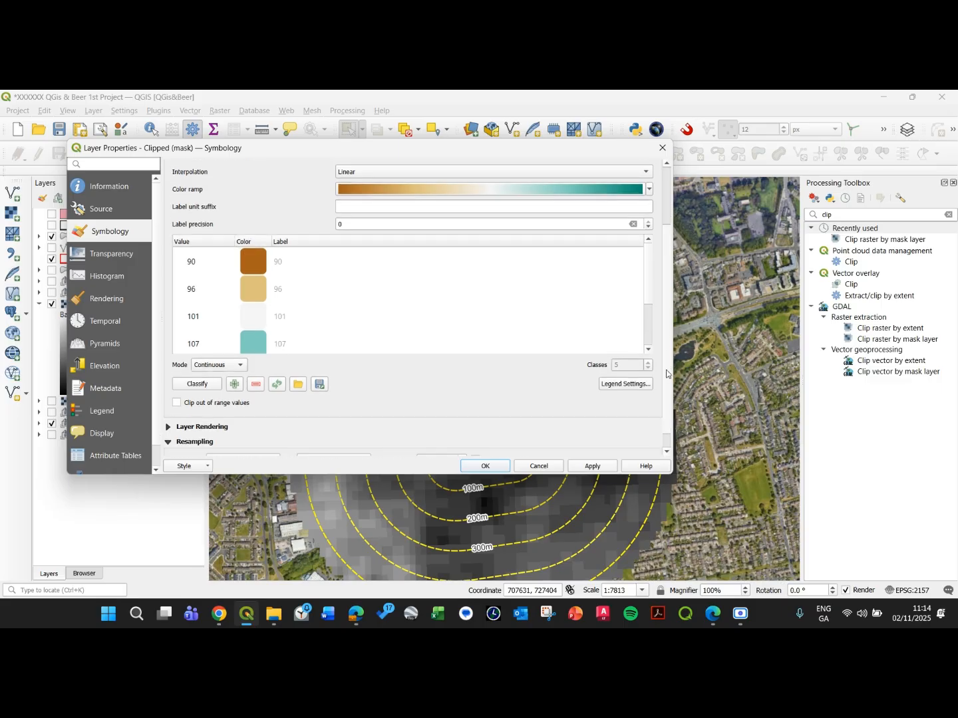
scroll(539, 283, up, 3)
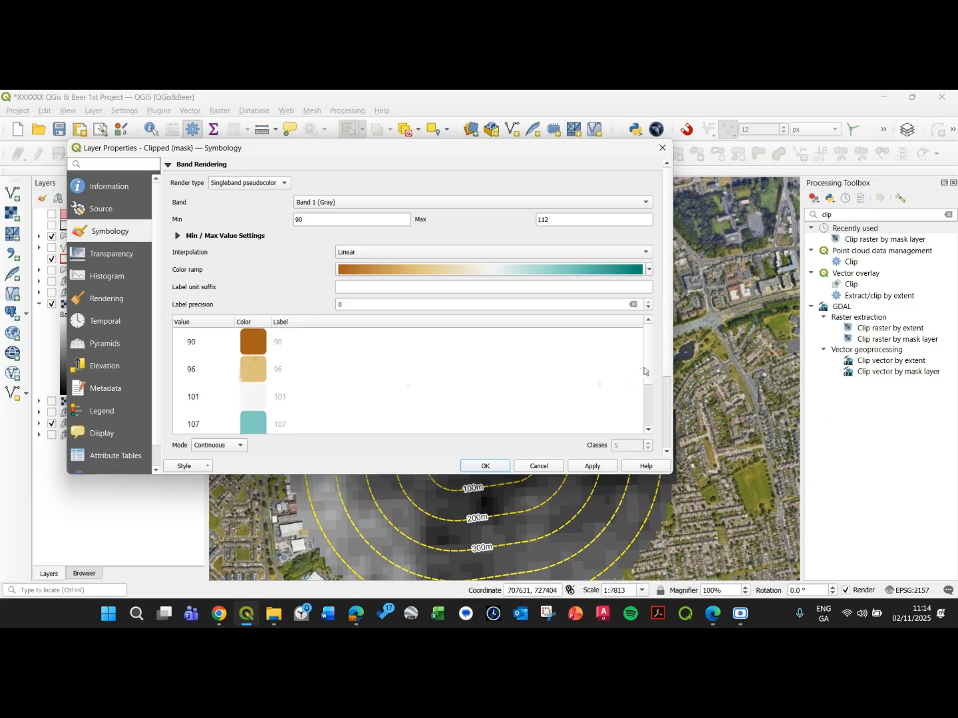
drag(646, 369, 645, 382)
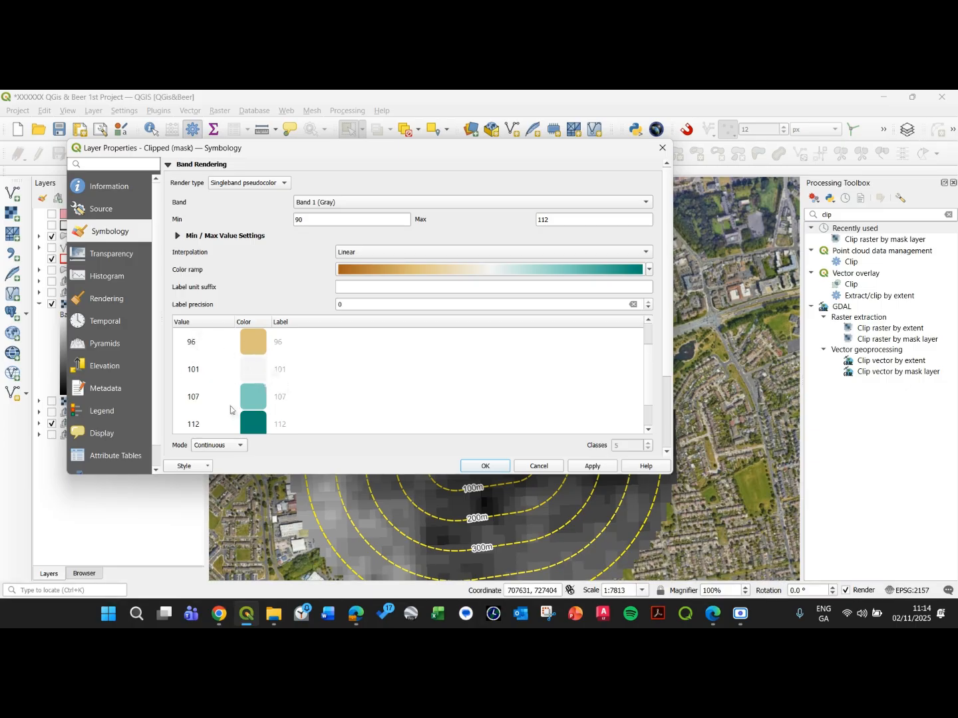
scroll(266, 405, down, 1)
scroll(638, 295, up, 1)
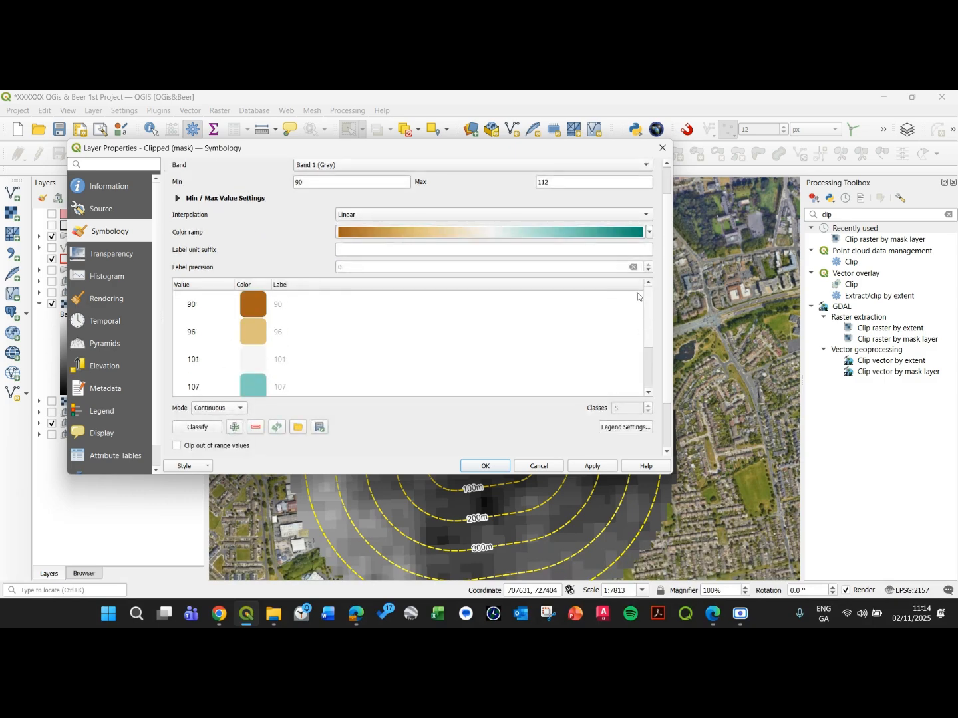
scroll(666, 332, up, 1)
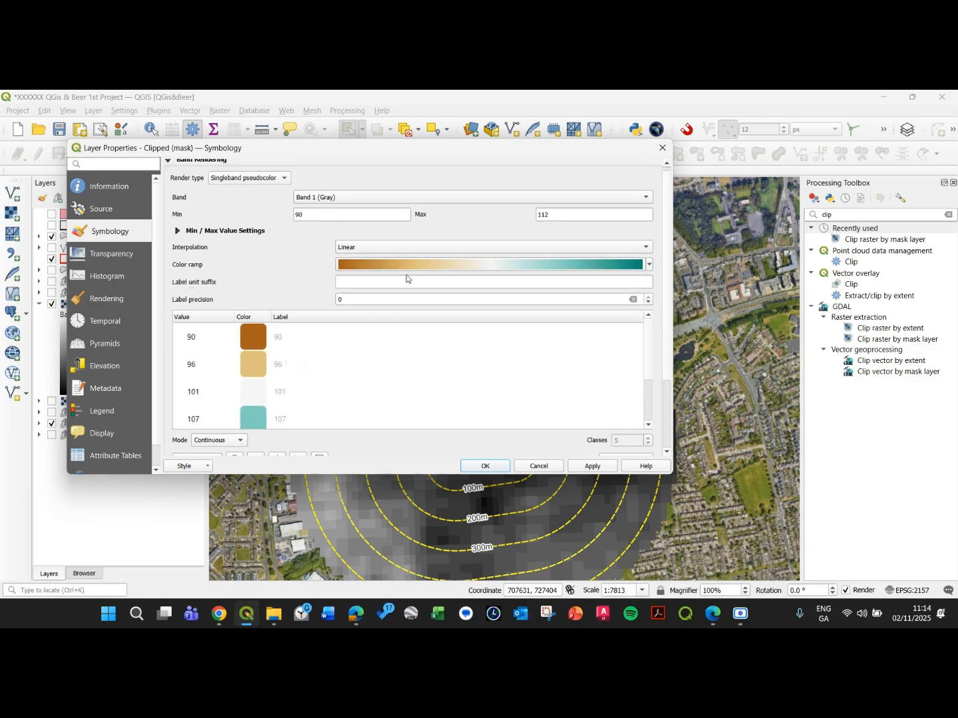
drag(400, 153, 359, 142)
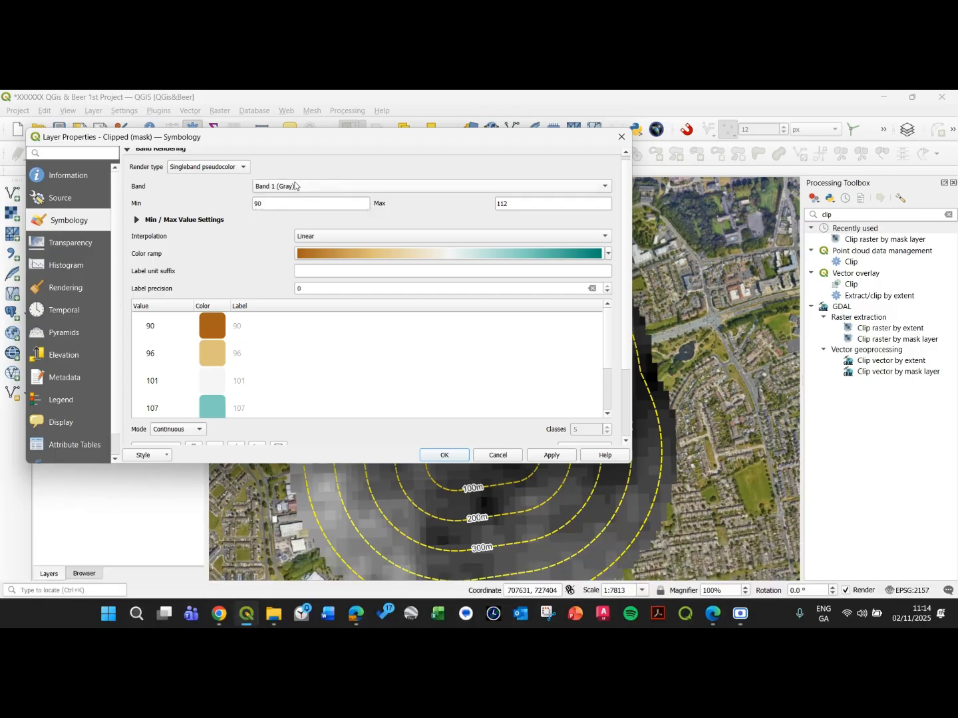
scroll(626, 272, down, 1)
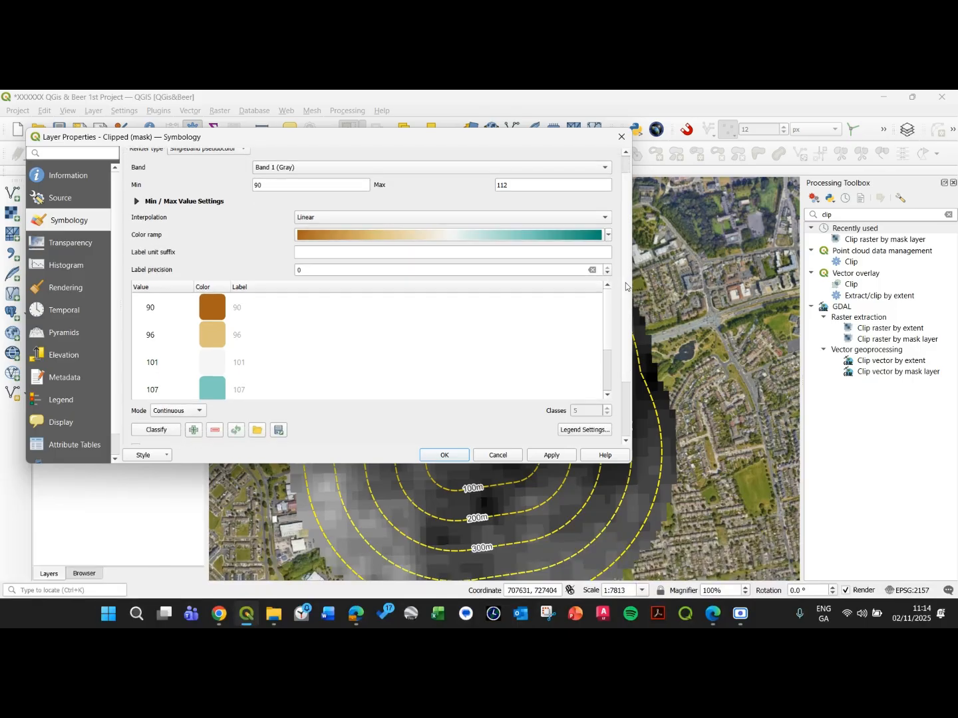
scroll(625, 284, down, 3)
click(197, 335)
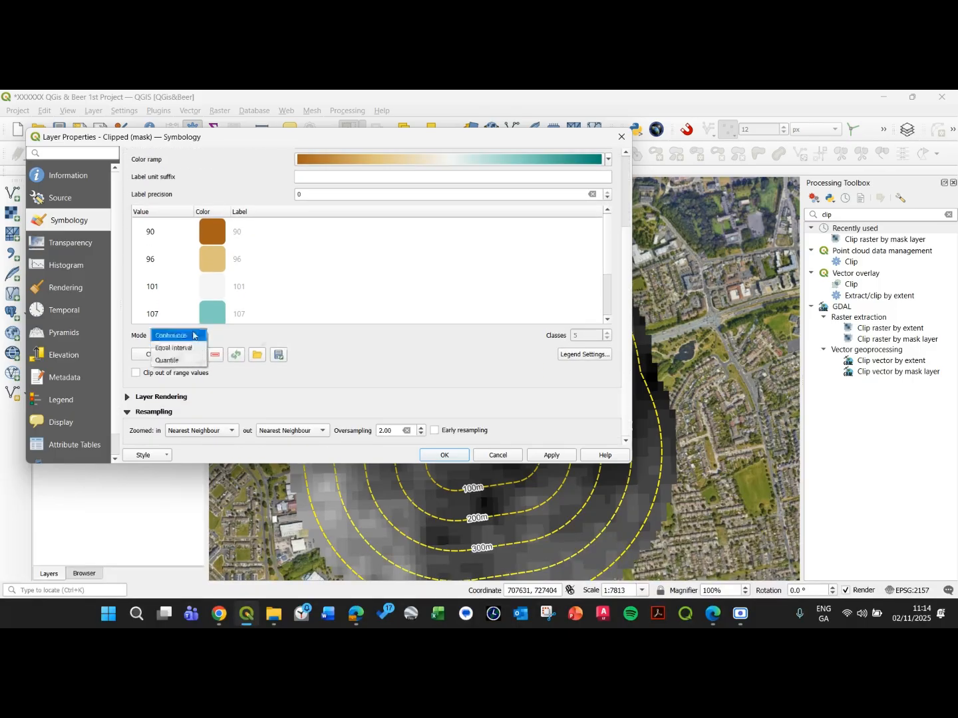
click(197, 349)
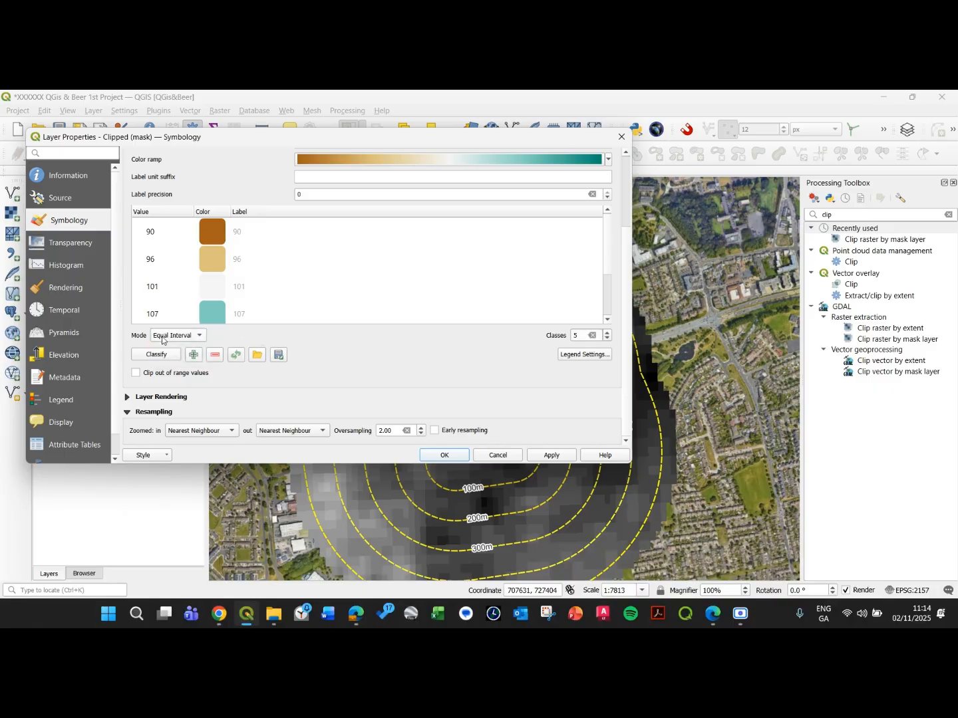
double_click(583, 335)
text(22)
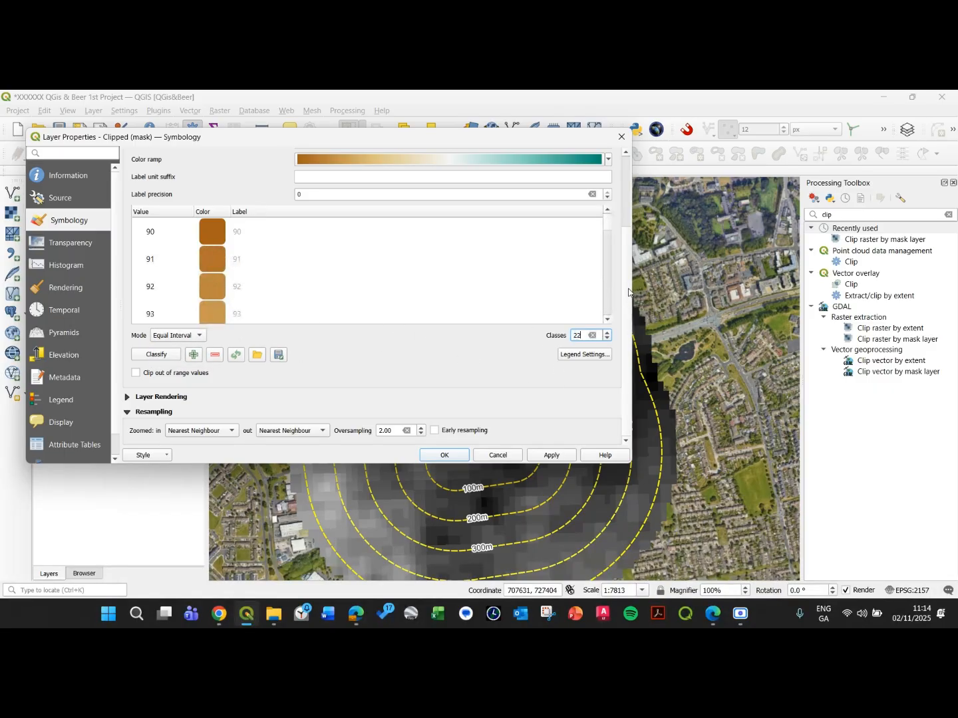
Check the class values through to the highest one, set the label unit suffix to "m", and apply the symbology
scroll(192, 249, up, 3)
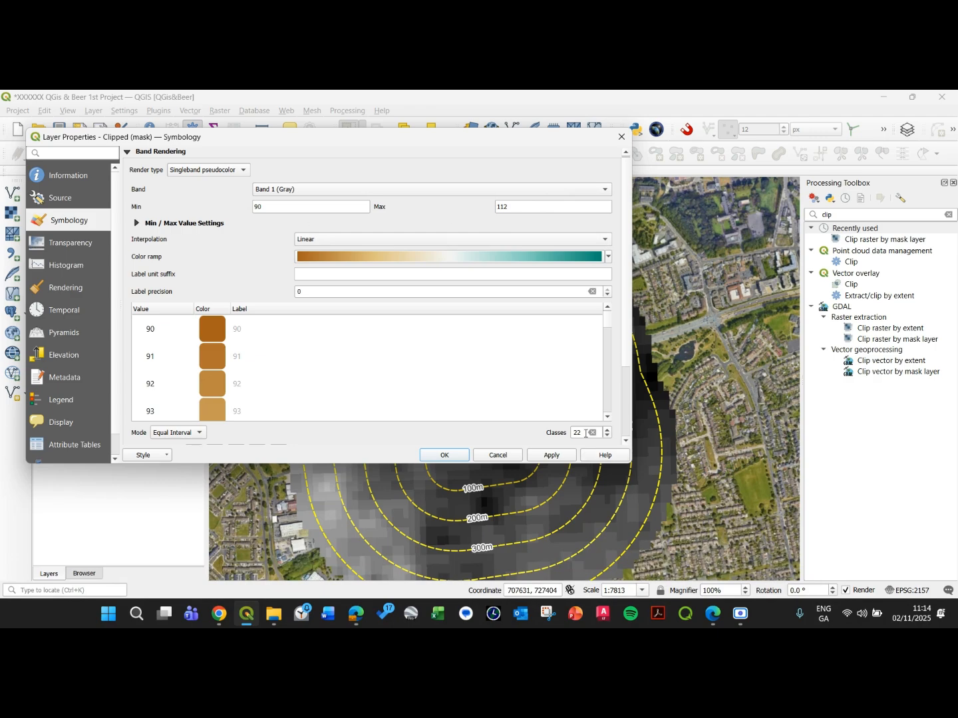
scroll(614, 314, down, 1)
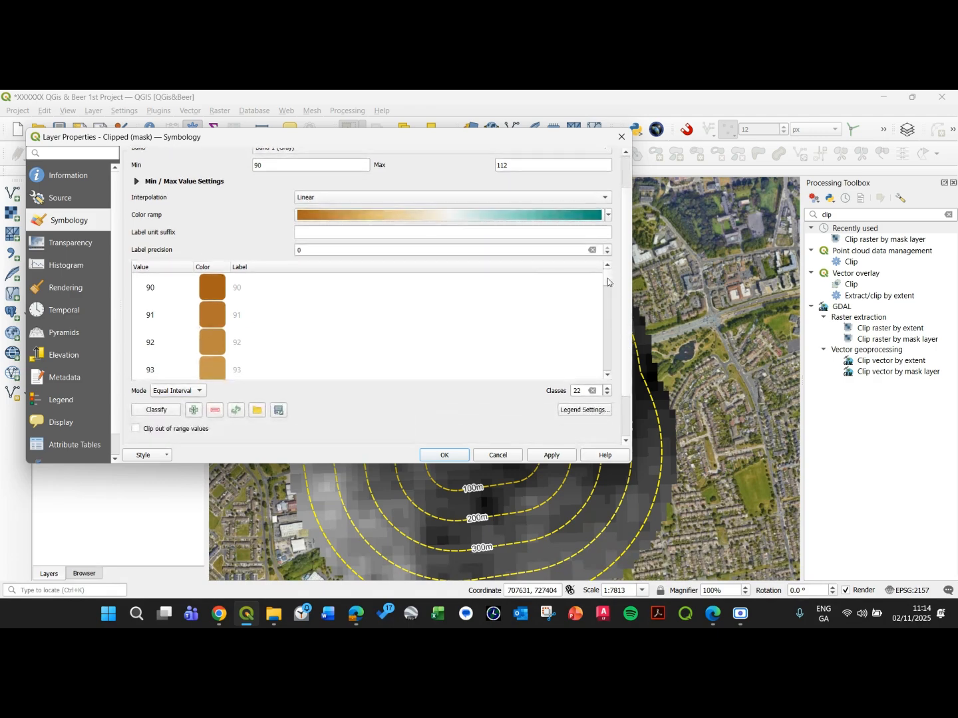
drag(608, 278, 607, 374)
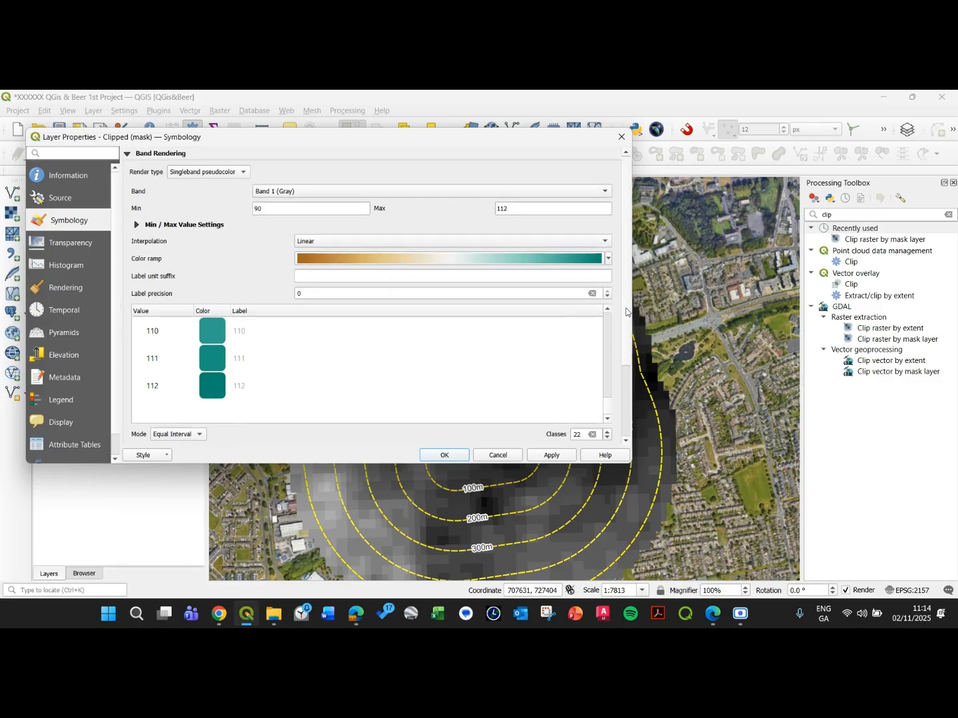
scroll(626, 367, up, 1)
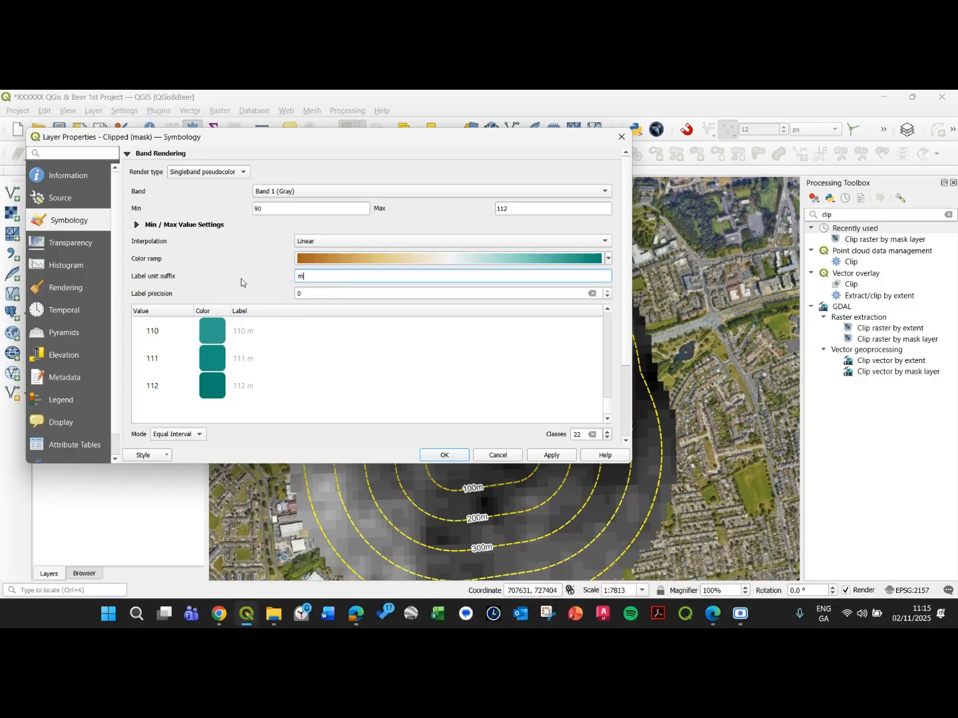
key(Tab)
click(552, 455)
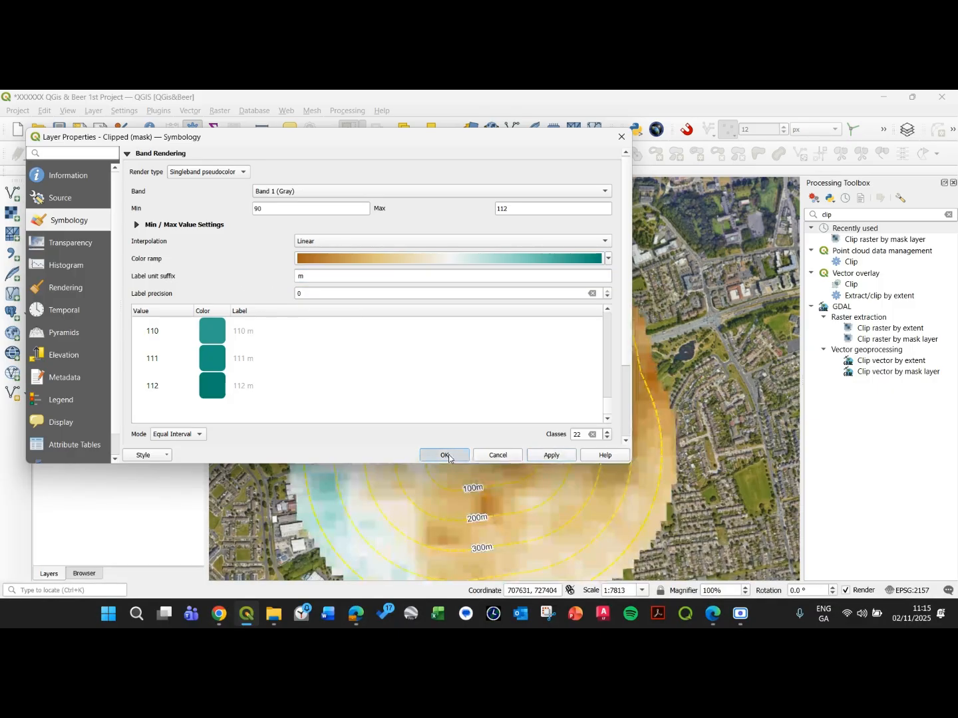
click(444, 456)
Inspect the colored elevation raster around the site and show the WATER_RivNetRoutes layer over it
drag(380, 420, 378, 310)
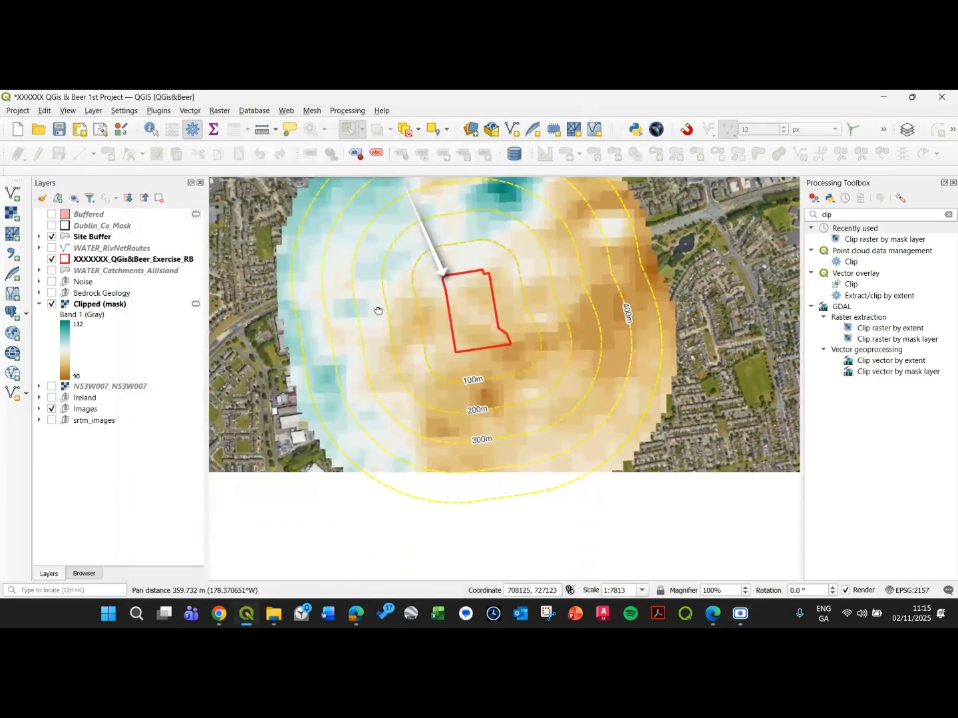
scroll(372, 336, down, 1)
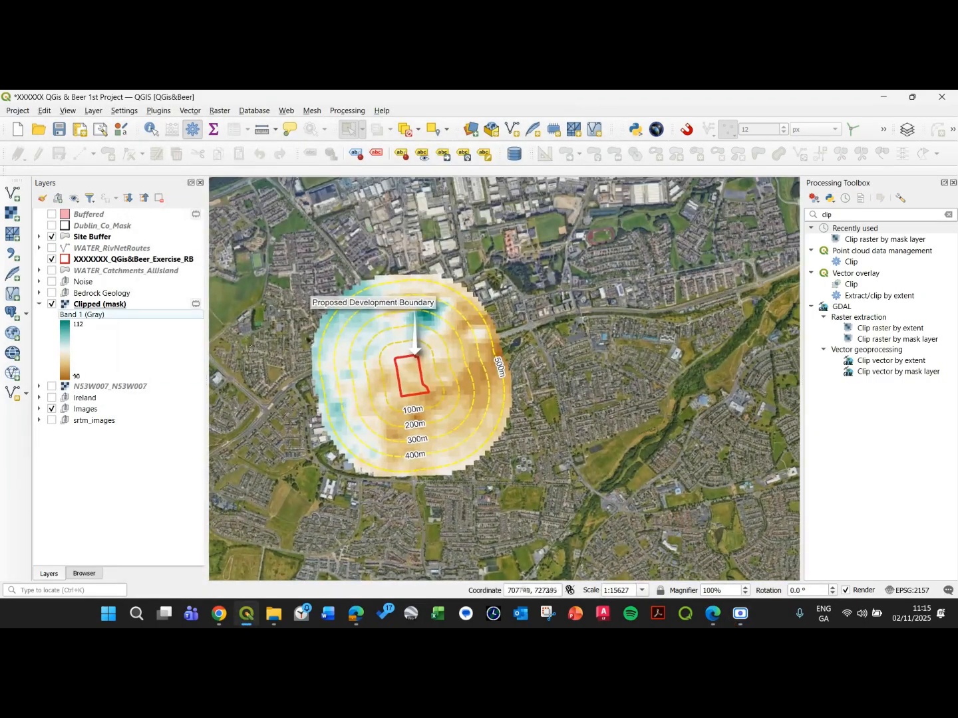
scroll(313, 342, up, 1)
scroll(513, 335, down, 1)
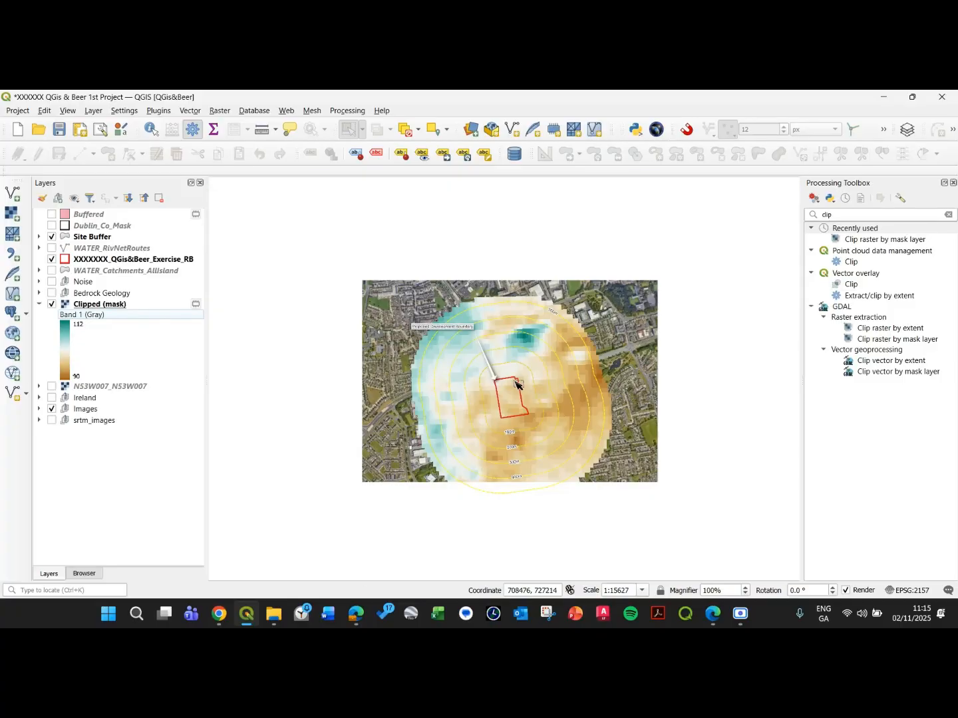
scroll(525, 407, up, 1)
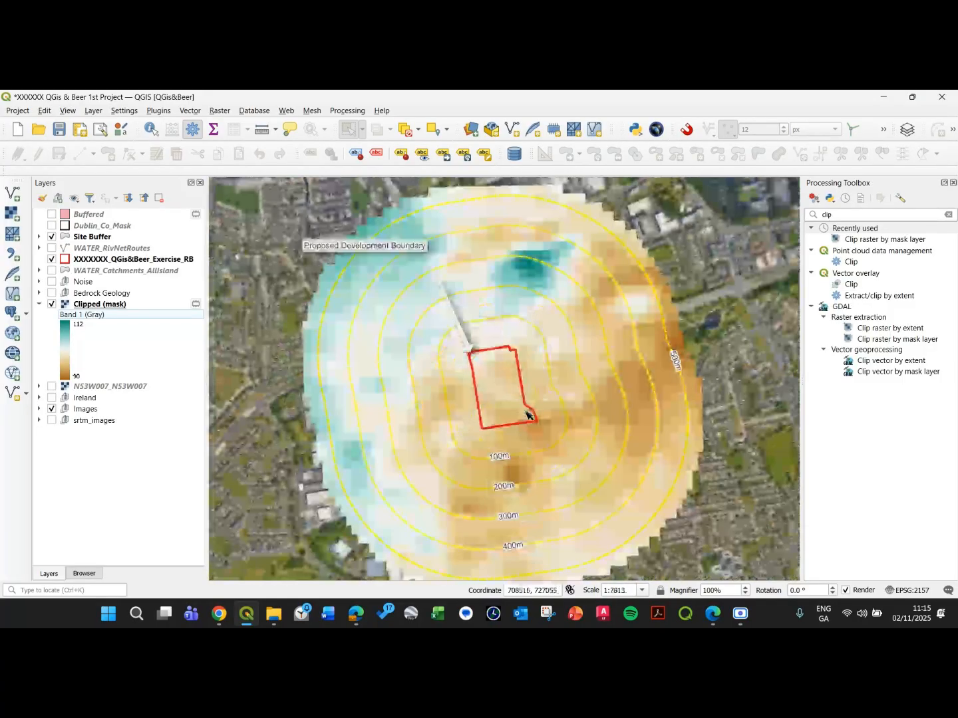
click(52, 249)
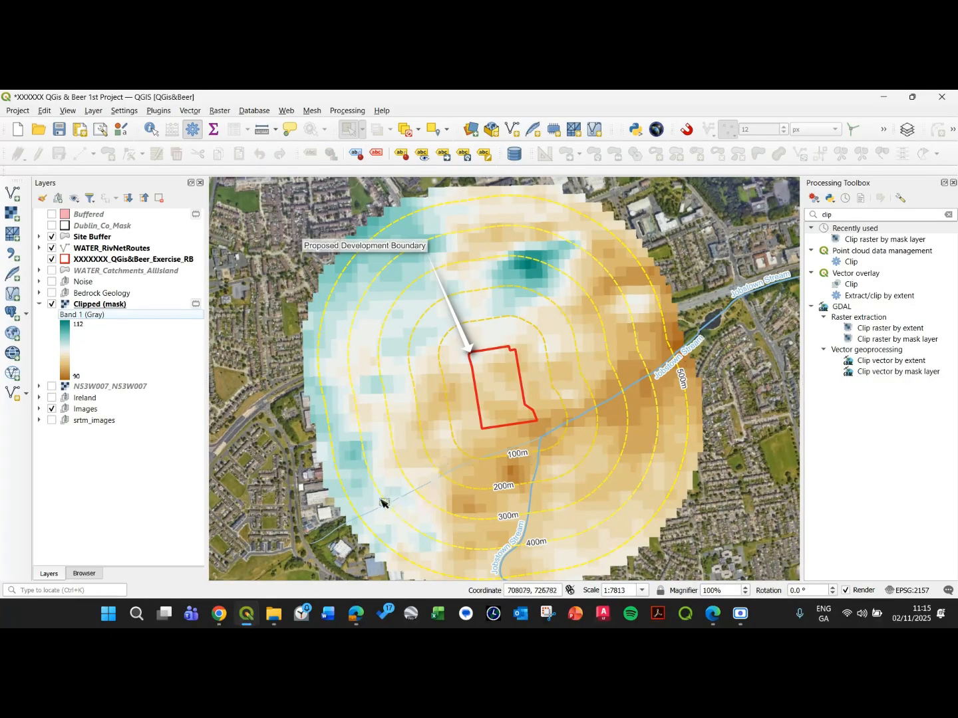
drag(383, 504, 385, 456)
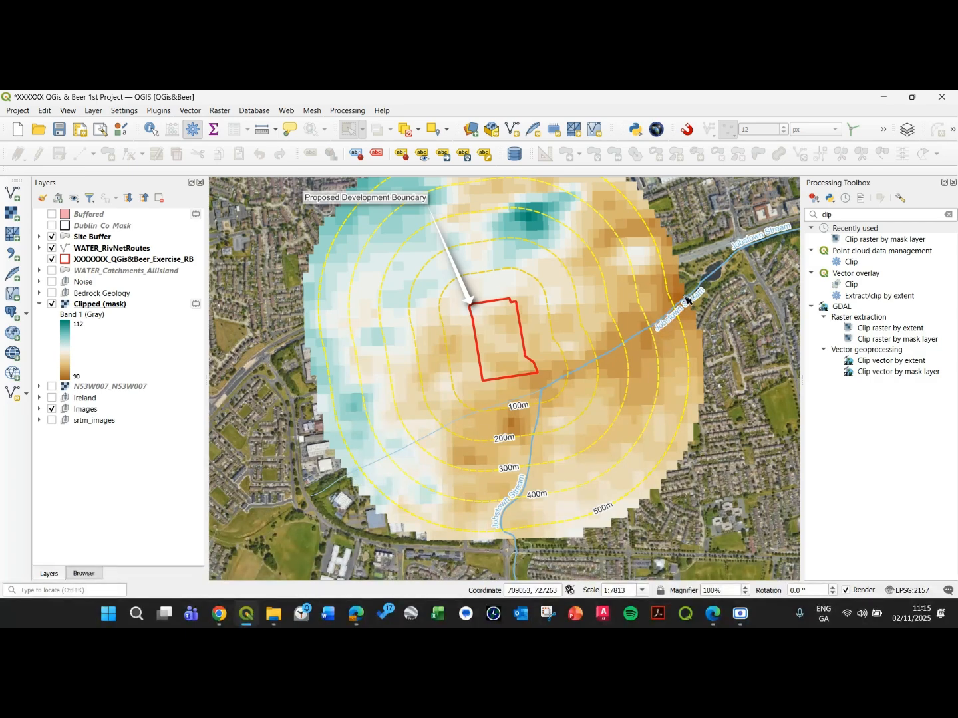
Invert the color ramp of the Clipped (mask) layer, apply the symbology, and inspect the recolored raster around the site
double_click(74, 358)
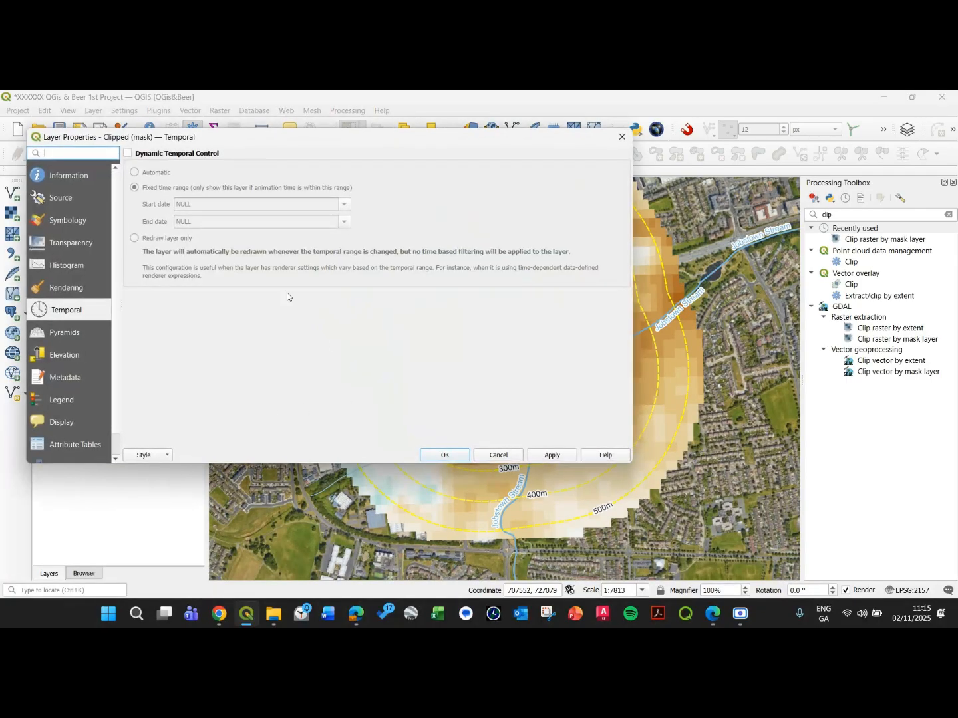
click(70, 226)
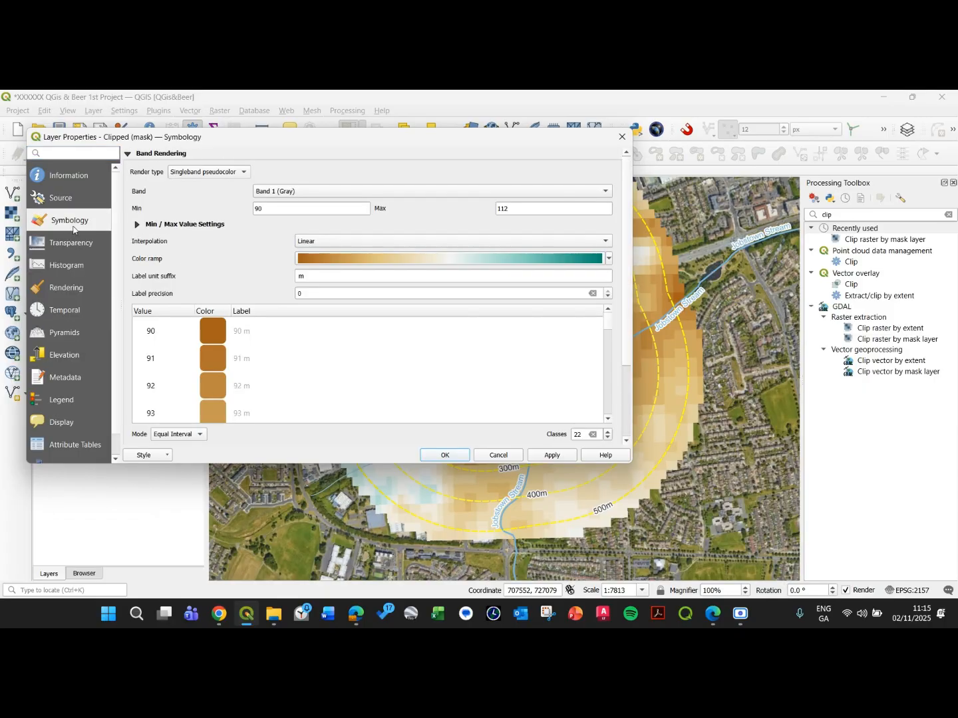
click(448, 260)
click(361, 271)
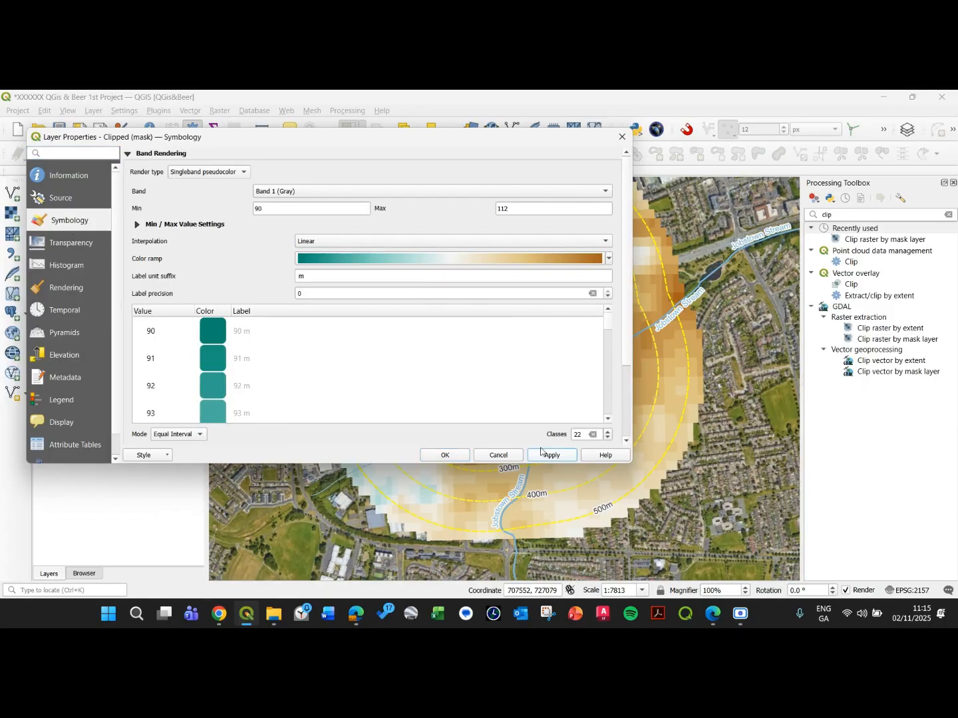
click(552, 455)
click(445, 455)
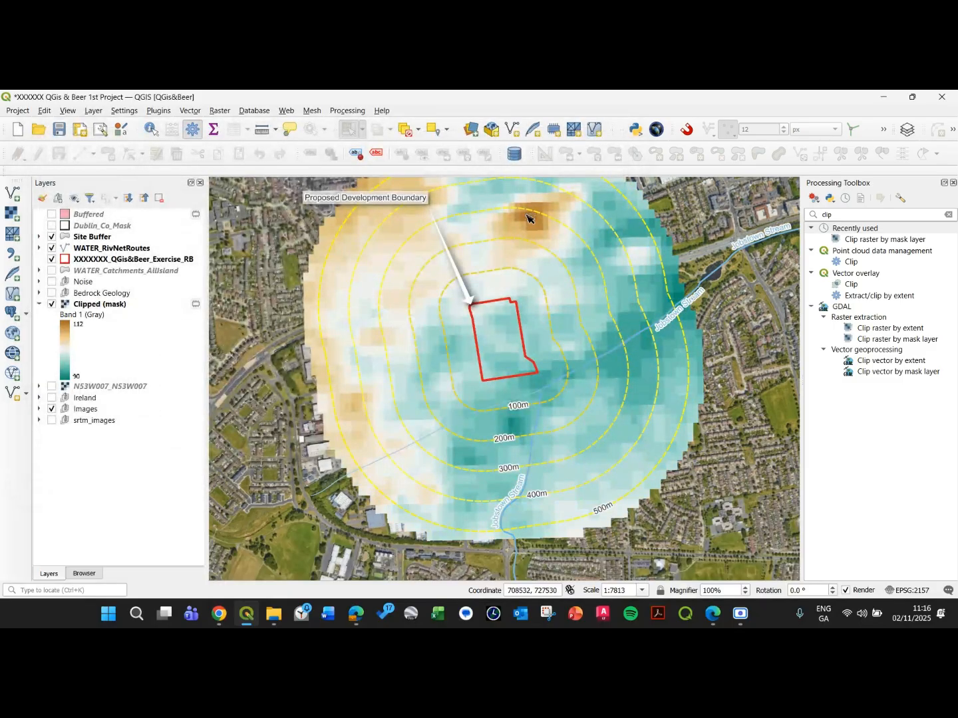
scroll(496, 413, down, 3)
scroll(508, 392, up, 3)
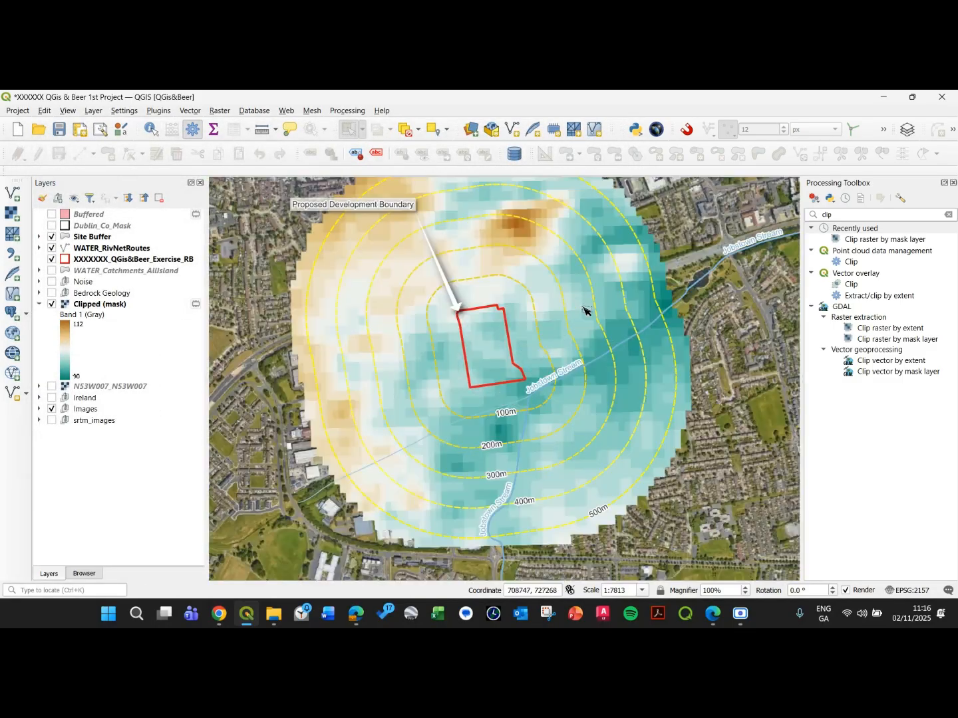
Collapse the Clipped (mask) layer's legend and inspect the recolored raster across the site's buffer rings
drag(565, 301, 526, 366)
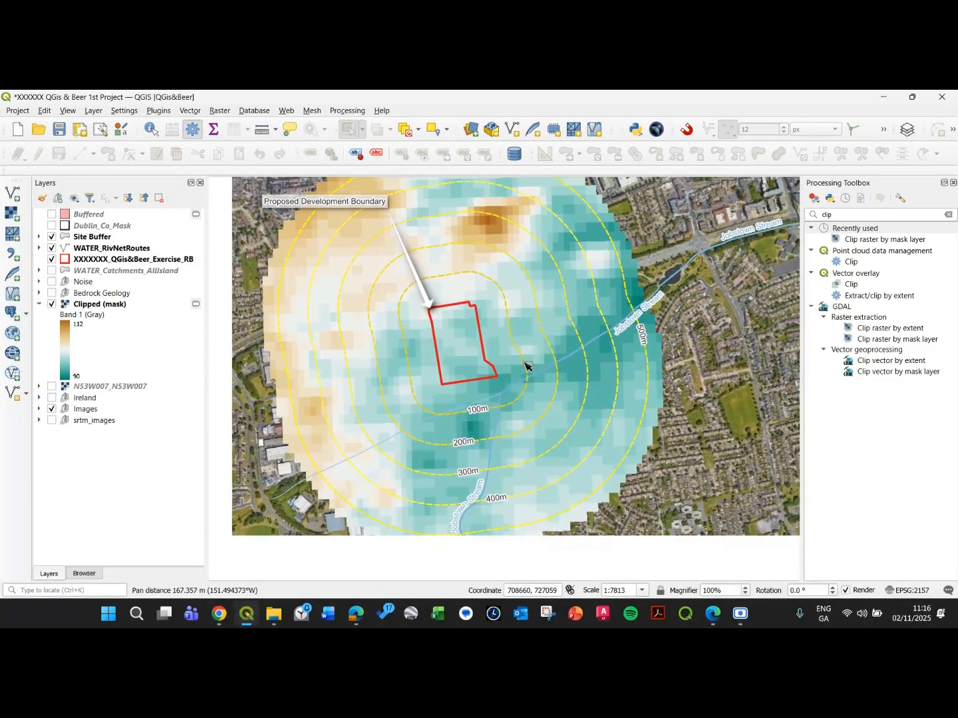
scroll(526, 366, down, 1)
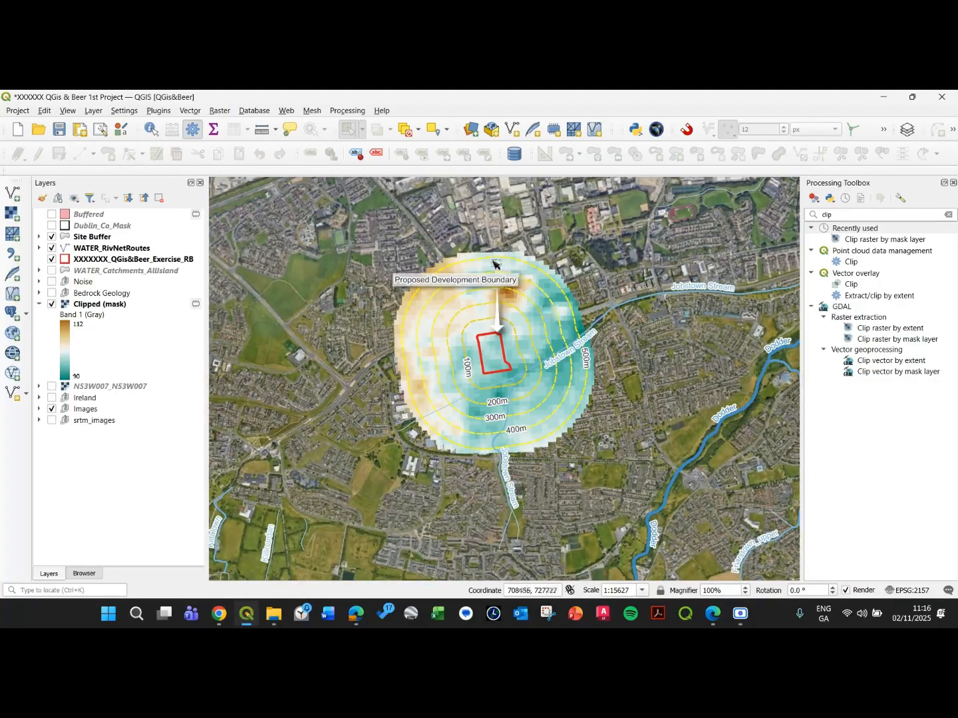
click(39, 305)
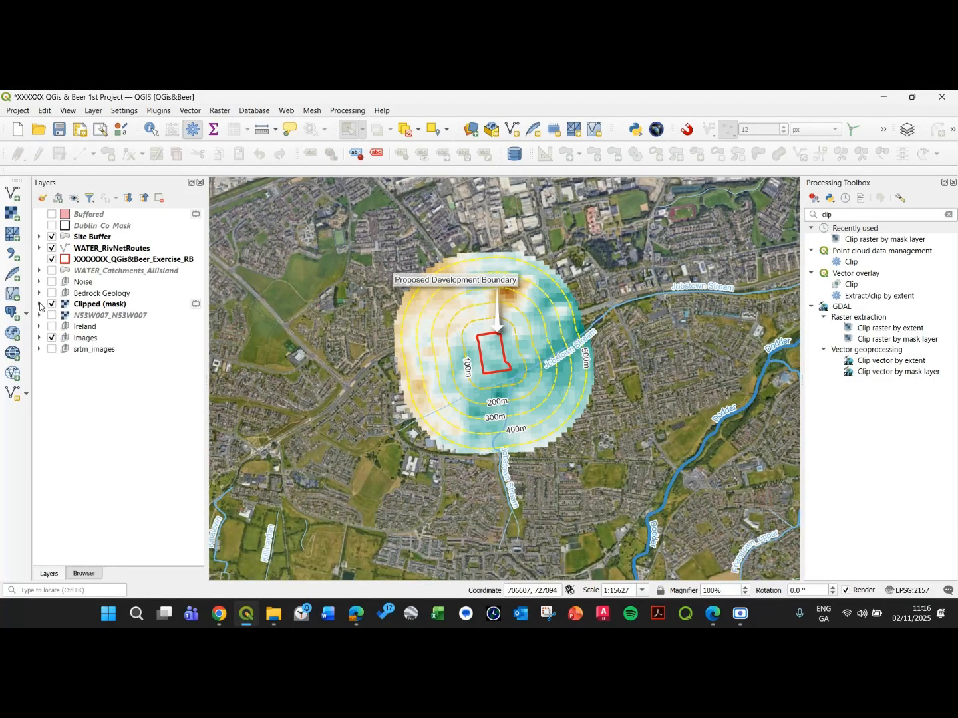
scroll(535, 330, up, 1)
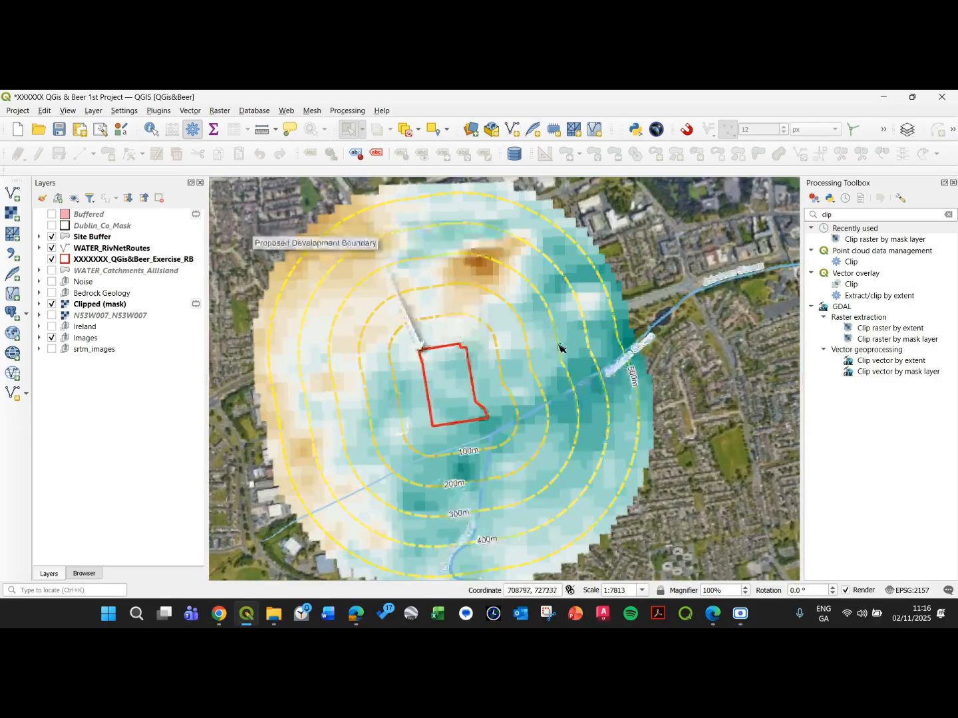
scroll(532, 374, down, 1)
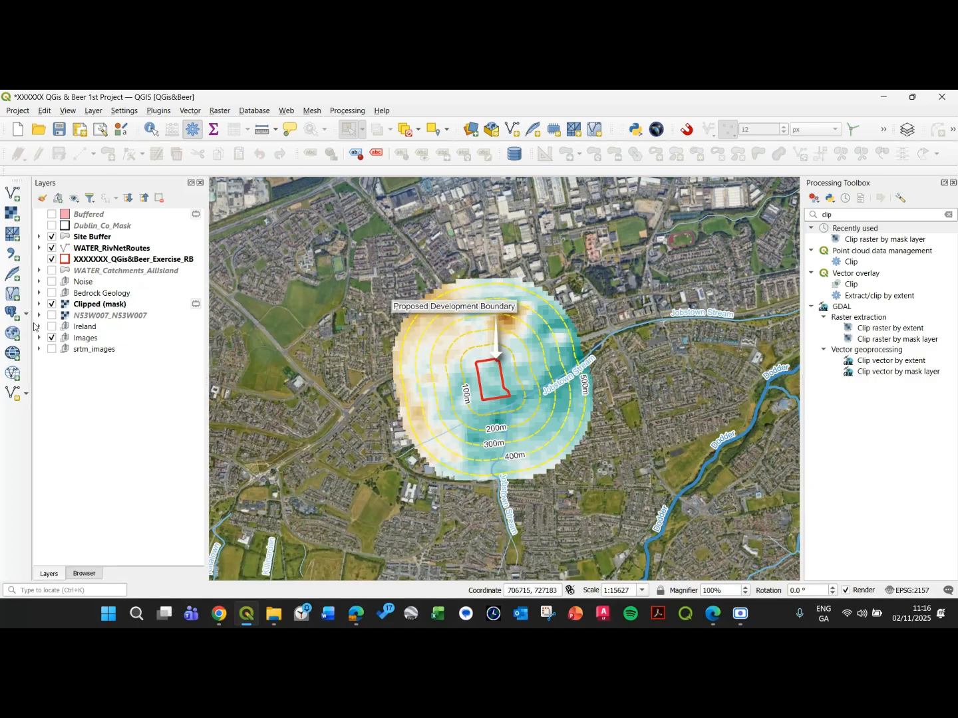
Set the Clipped (mask) layer's global opacity to 65% and inspect the aerial imagery through the raster around the site
double_click(99, 305)
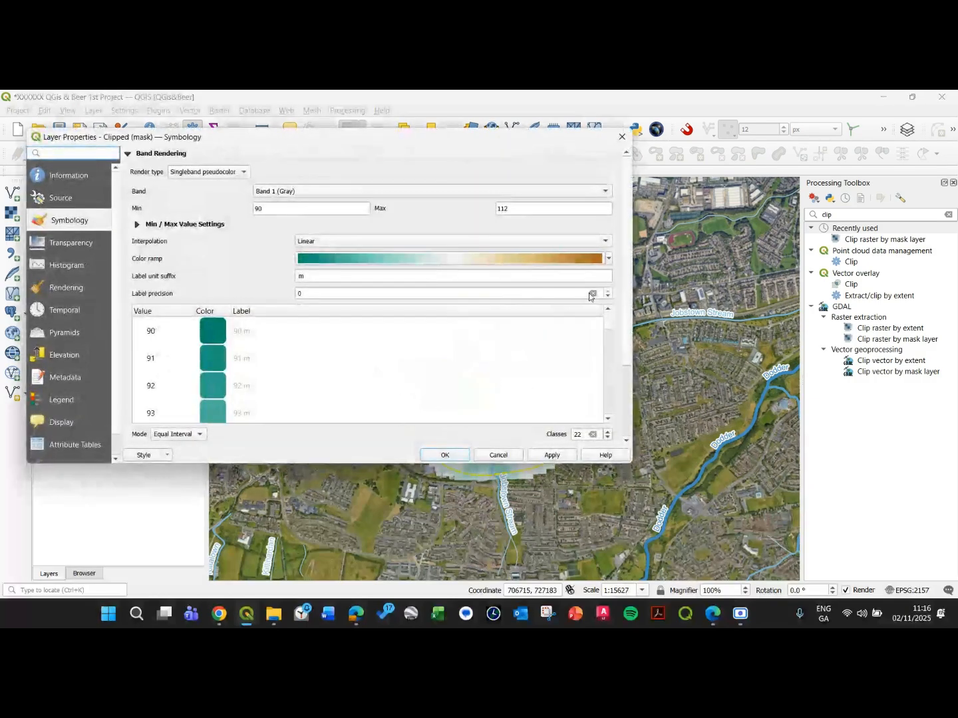
click(58, 245)
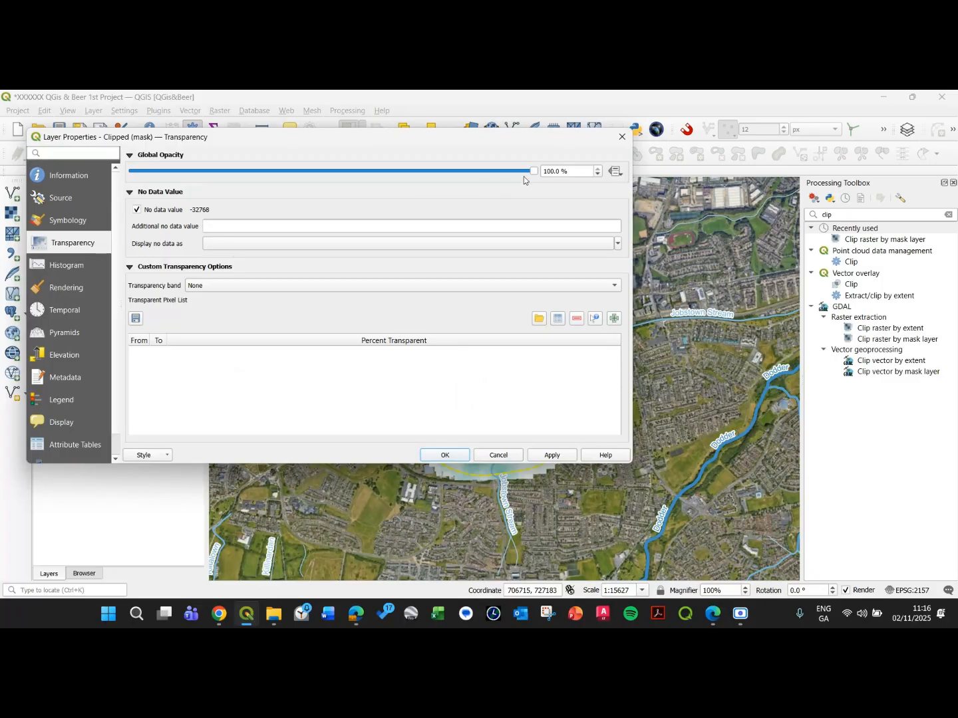
drag(555, 172, 462, 182)
text(65)
click(551, 456)
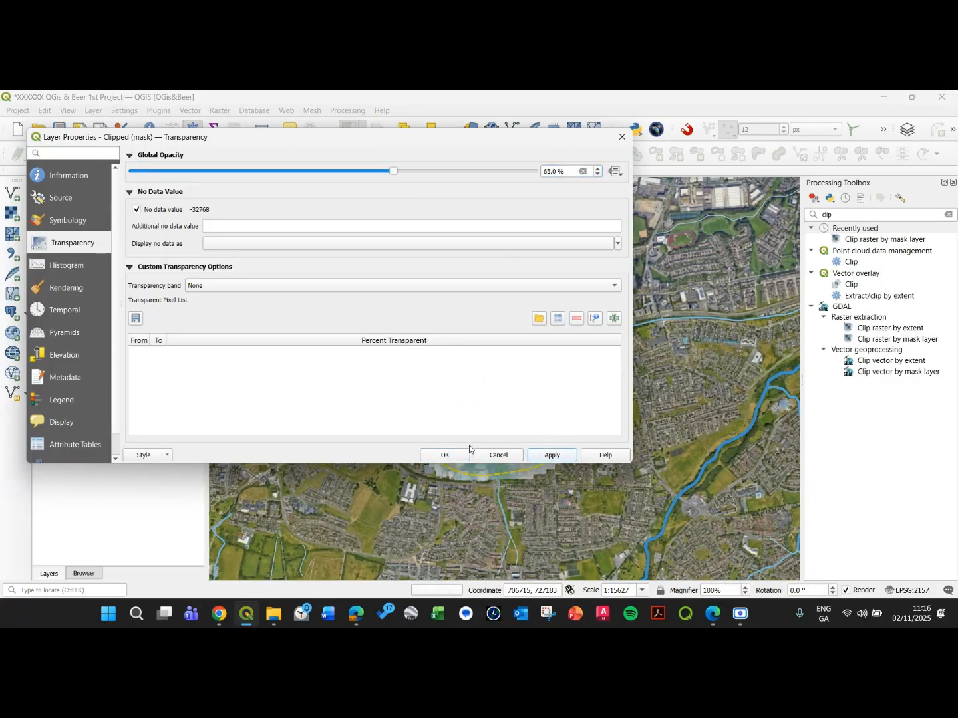
click(463, 455)
scroll(475, 313, up, 1)
scroll(475, 313, up, 1)
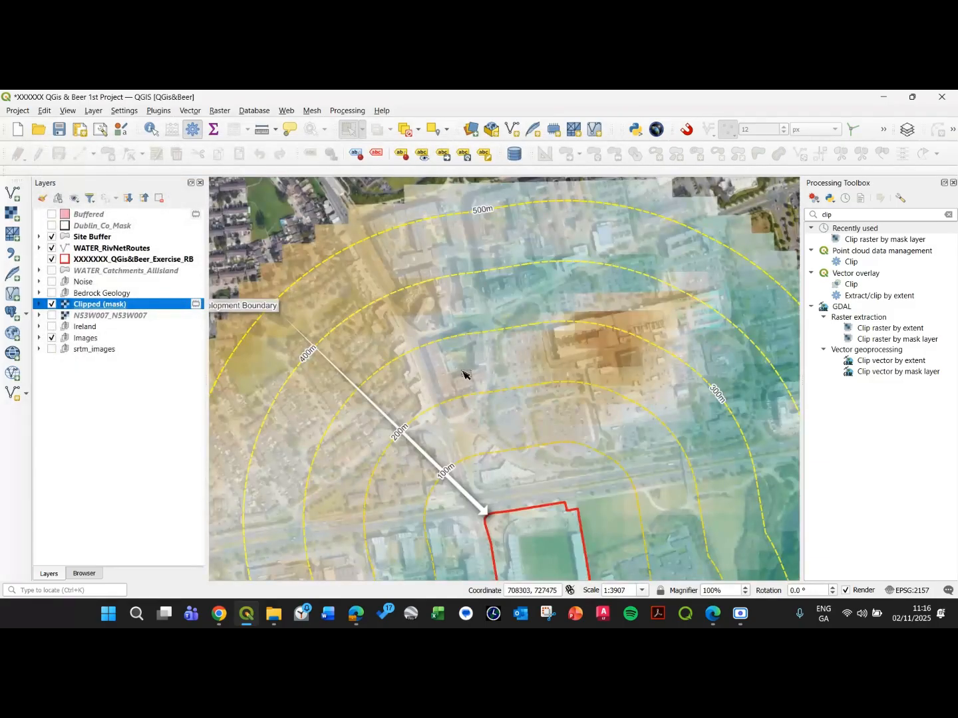
scroll(583, 443, down, 2)
drag(590, 498, 528, 419)
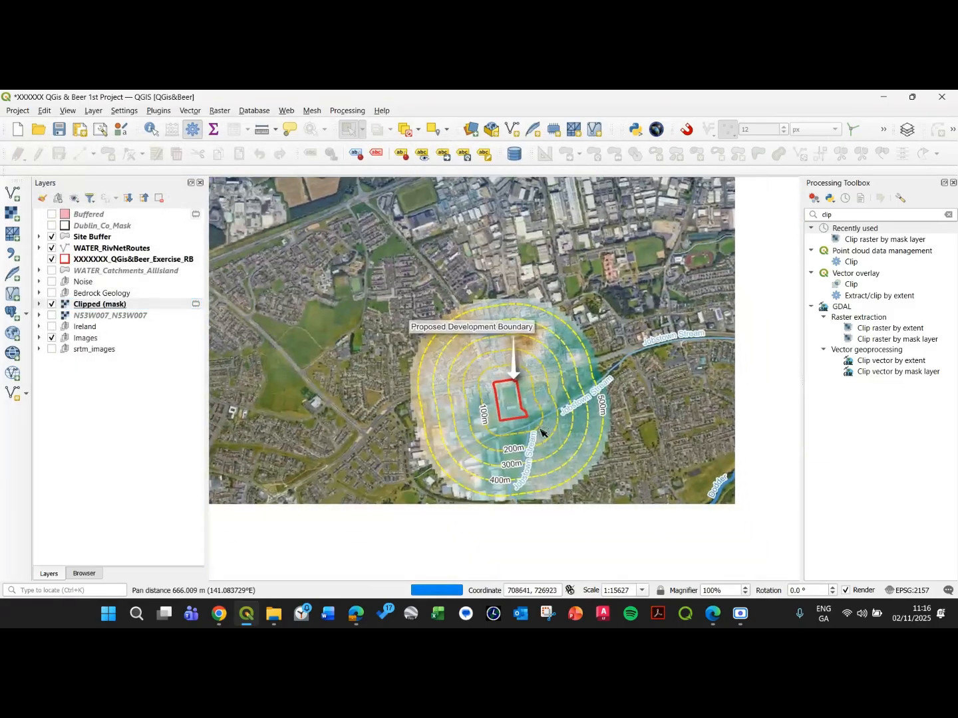
scroll(541, 427, up, 1)
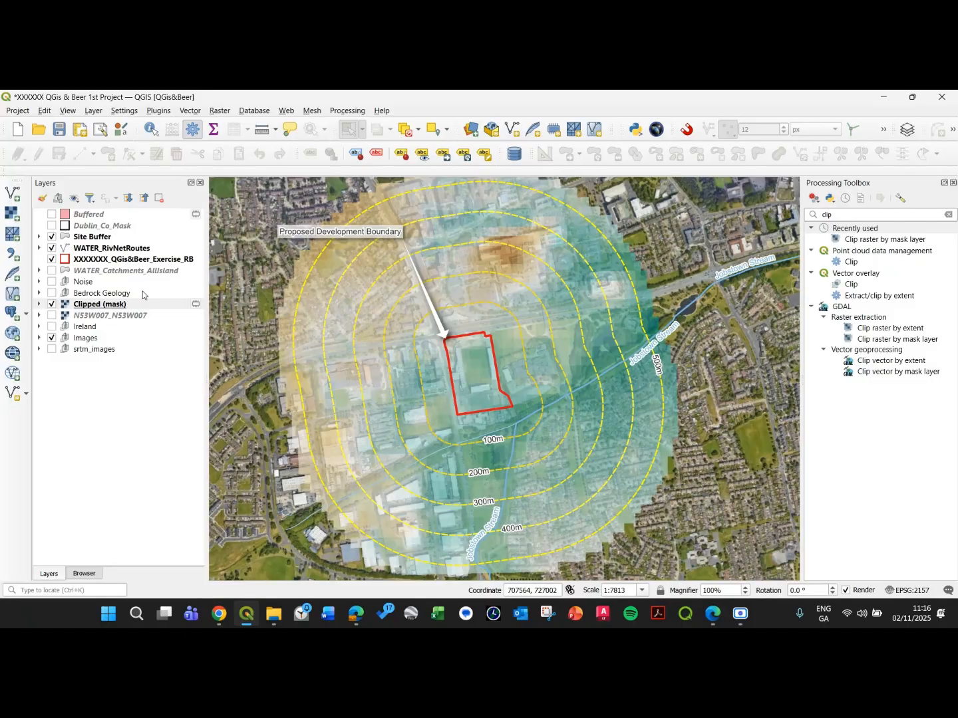
click(188, 304)
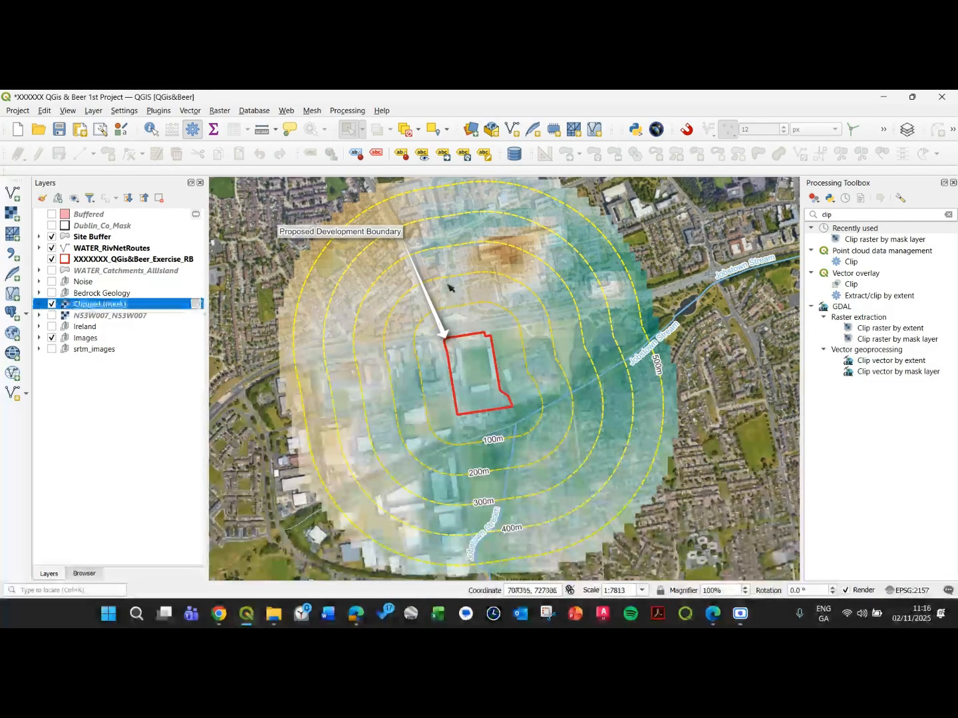
double_click(197, 308)
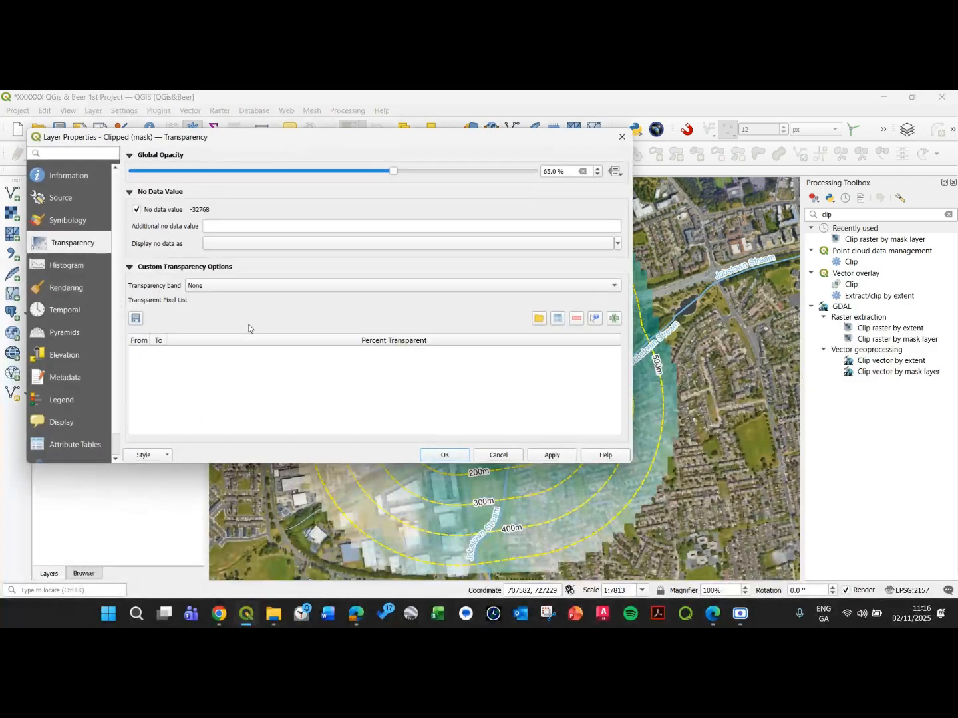
click(446, 455)
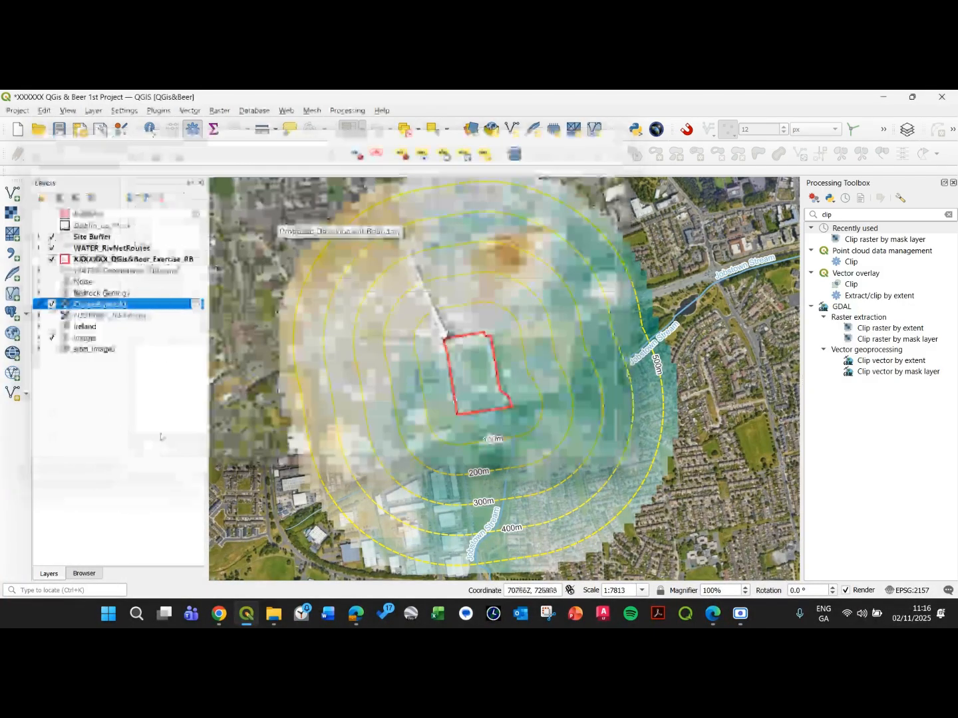
Export the Clipped (mask) raster as a GeoTIFF named SRTM_Elevation_Clipped in the 04_Episode folder and add it to the map
right_click(171, 305)
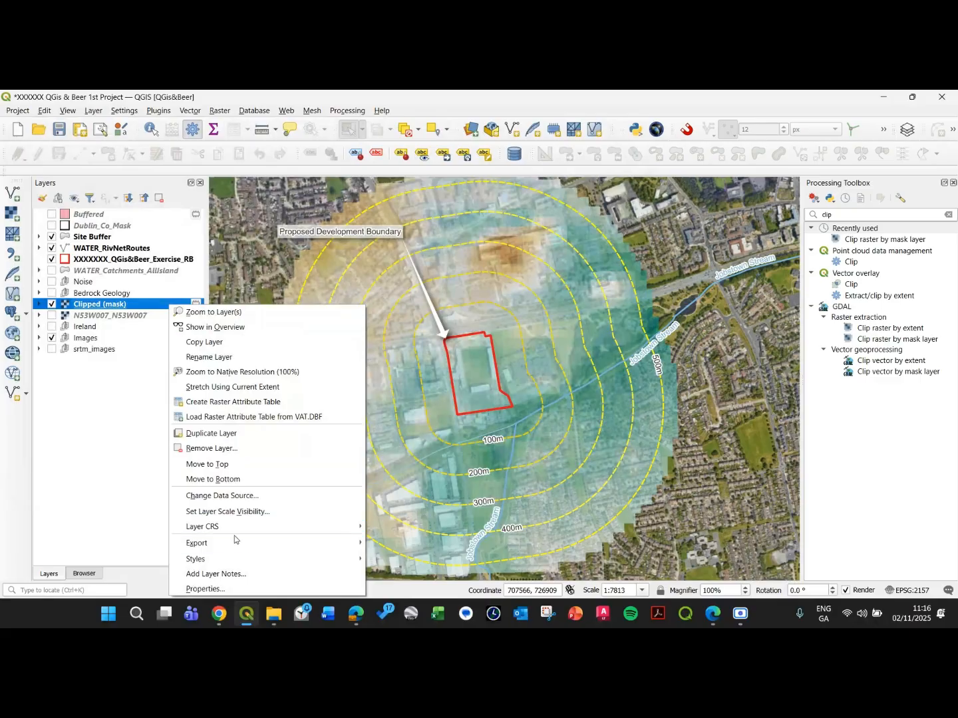
mouse_move(241, 543)
click(377, 544)
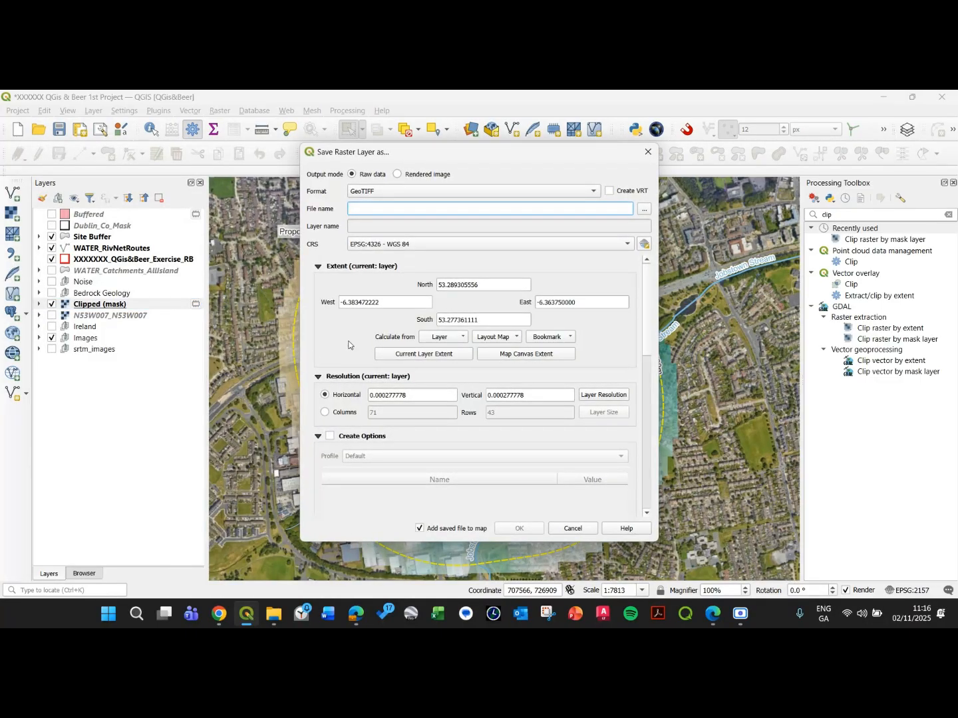
click(643, 209)
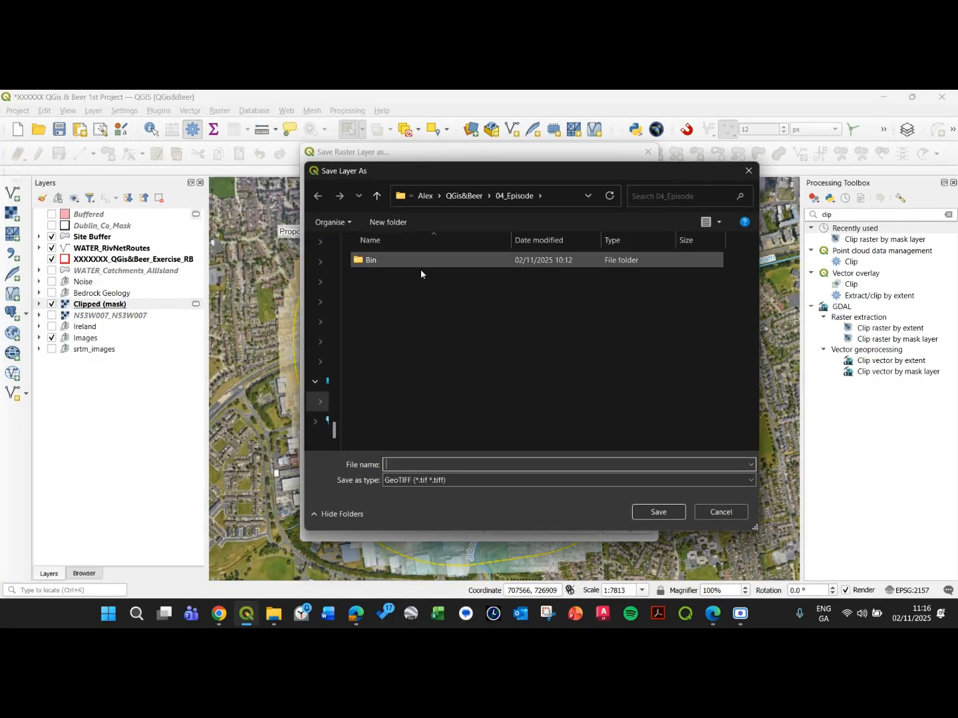
text(Elevation_S)
text(lipped)
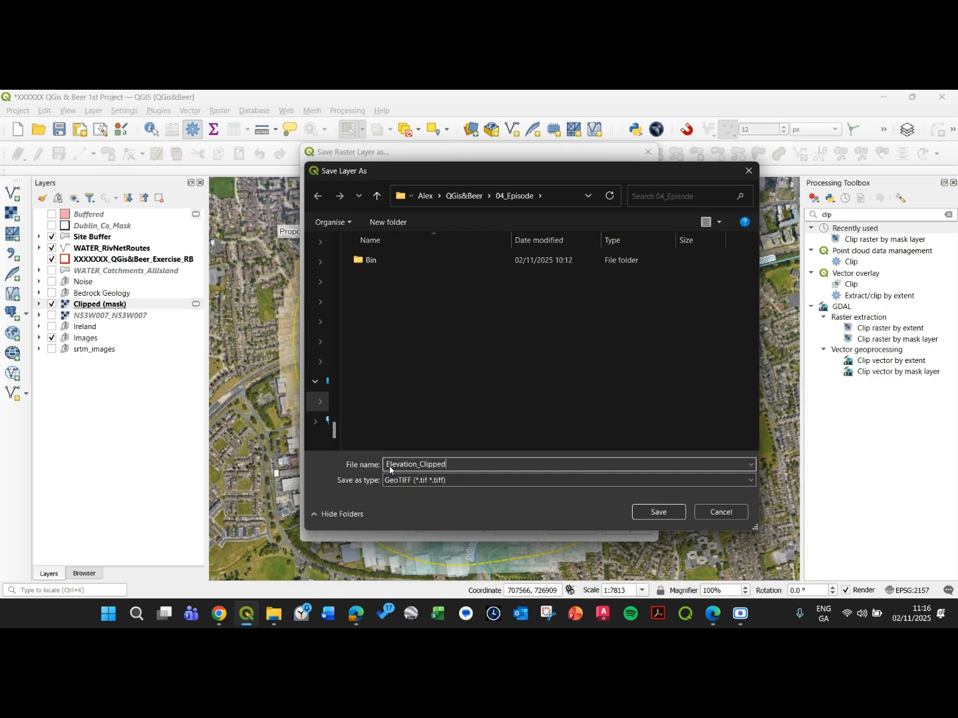
click(387, 464)
text(SRTM_)
text(_)
click(661, 517)
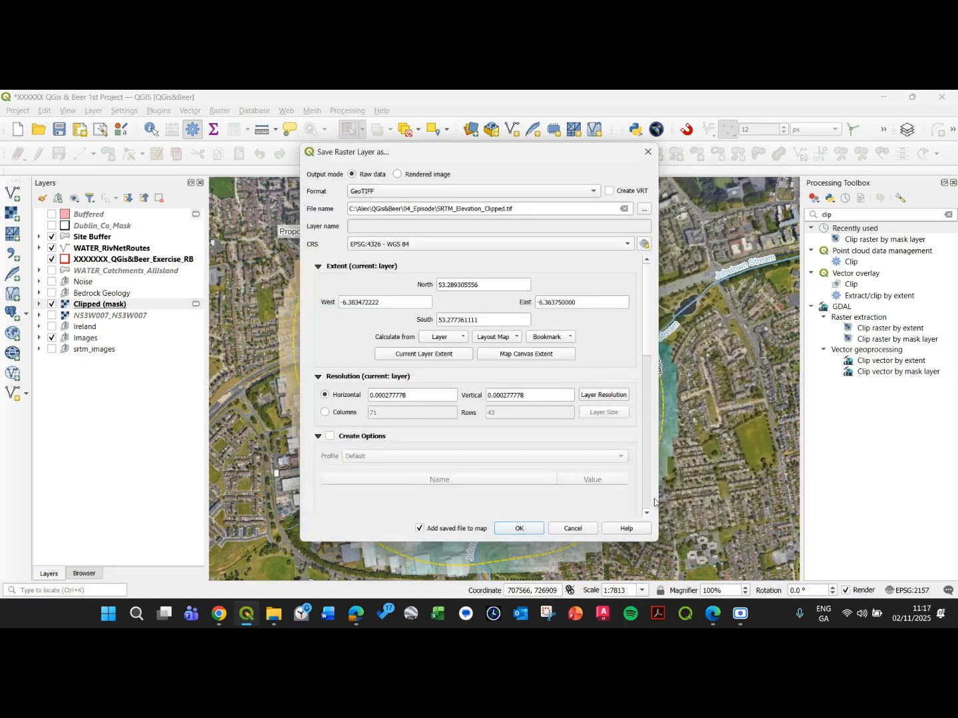
click(522, 529)
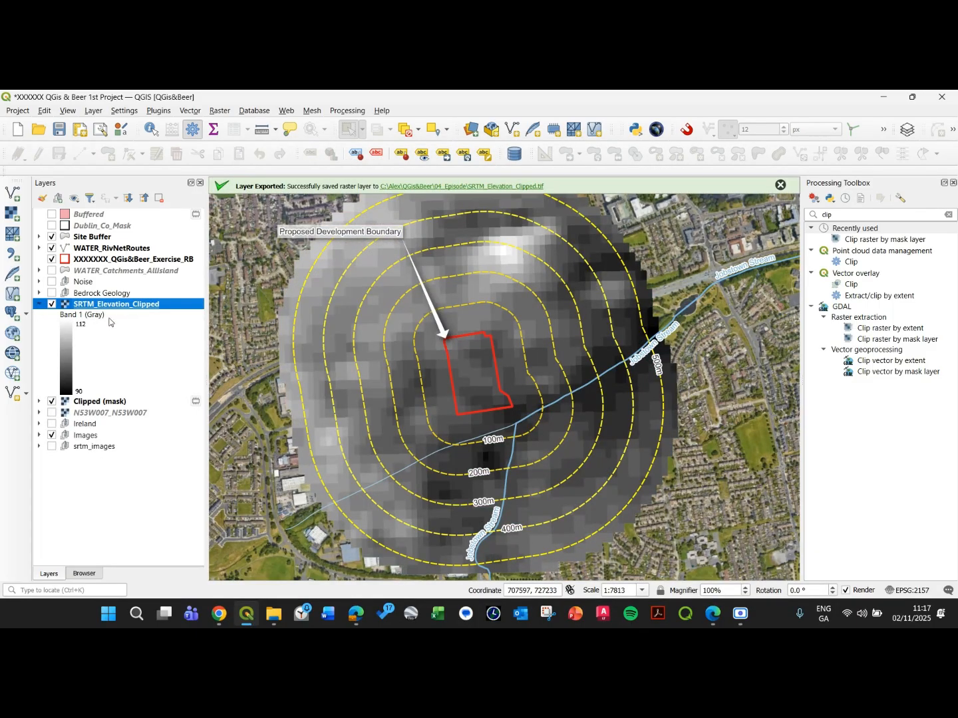
Copy the style of the Clipped (mask) layer and paste it onto the SRTM_Elevation_Clipped layer
right_click(99, 401)
mouse_move(280, 371)
click(329, 363)
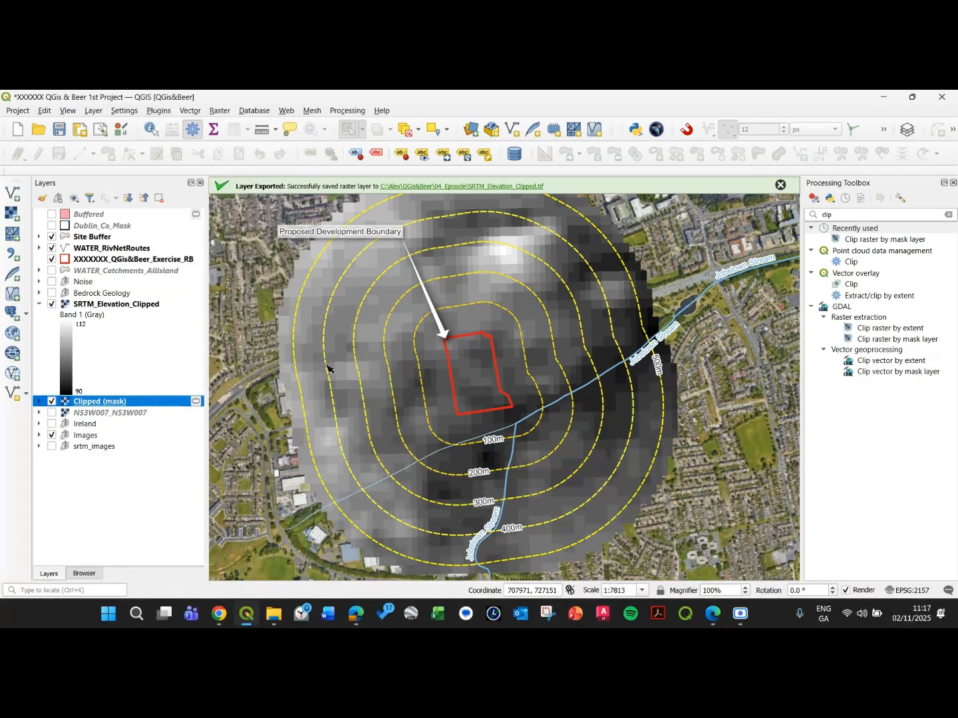
right_click(89, 302)
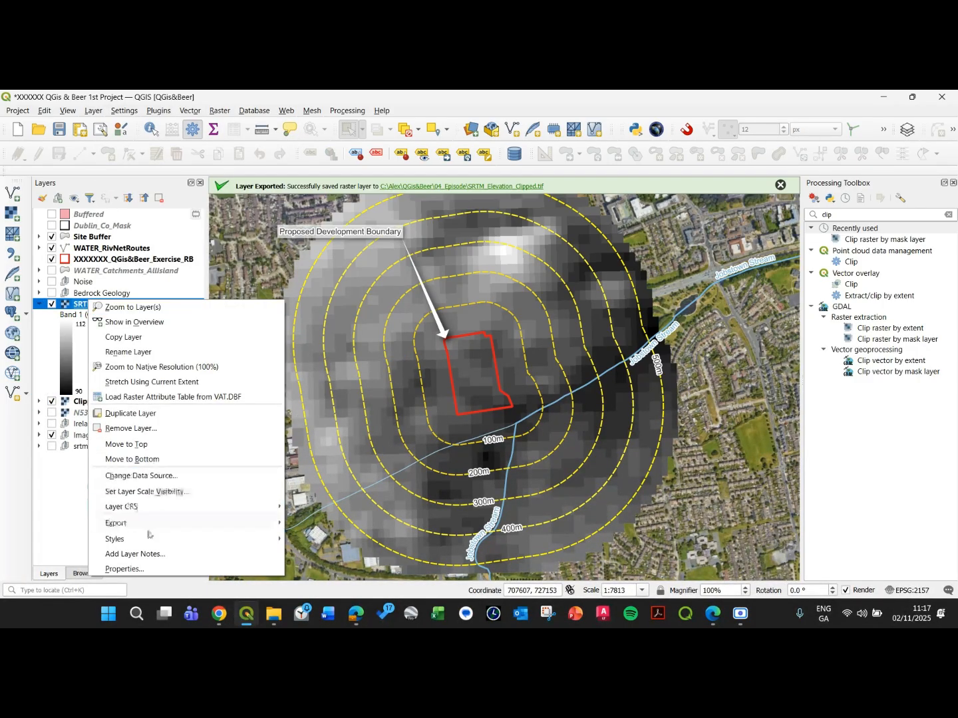
mouse_move(133, 538)
click(308, 555)
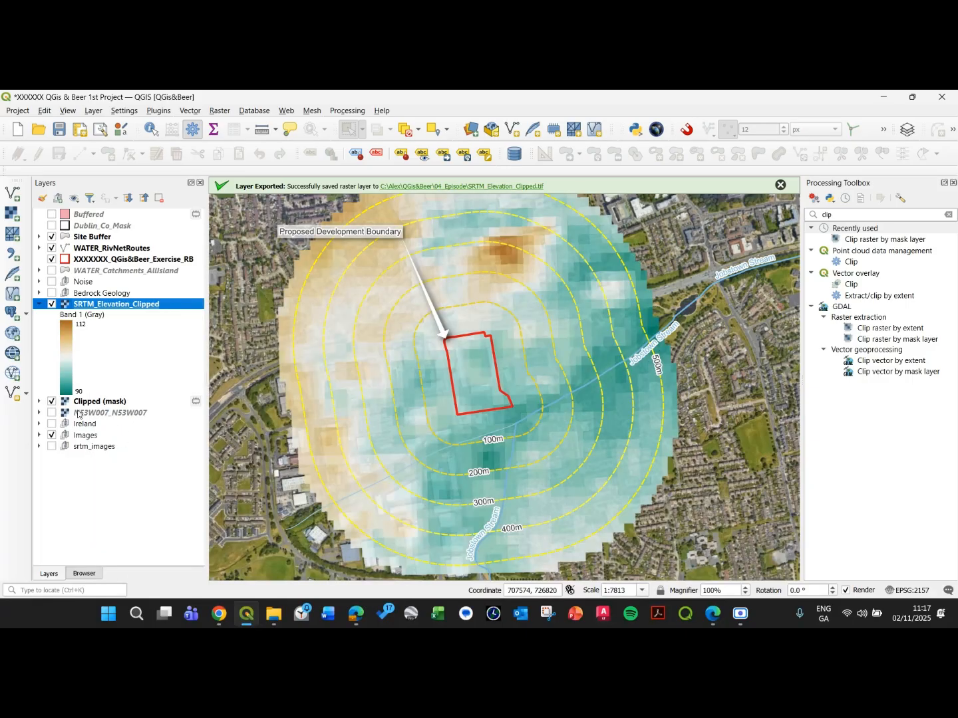
Remove the temporary Clipped (mask) layer, collapse the SRTM_Elevation_Clipped legend, and dismiss the export message
right_click(78, 403)
click(116, 253)
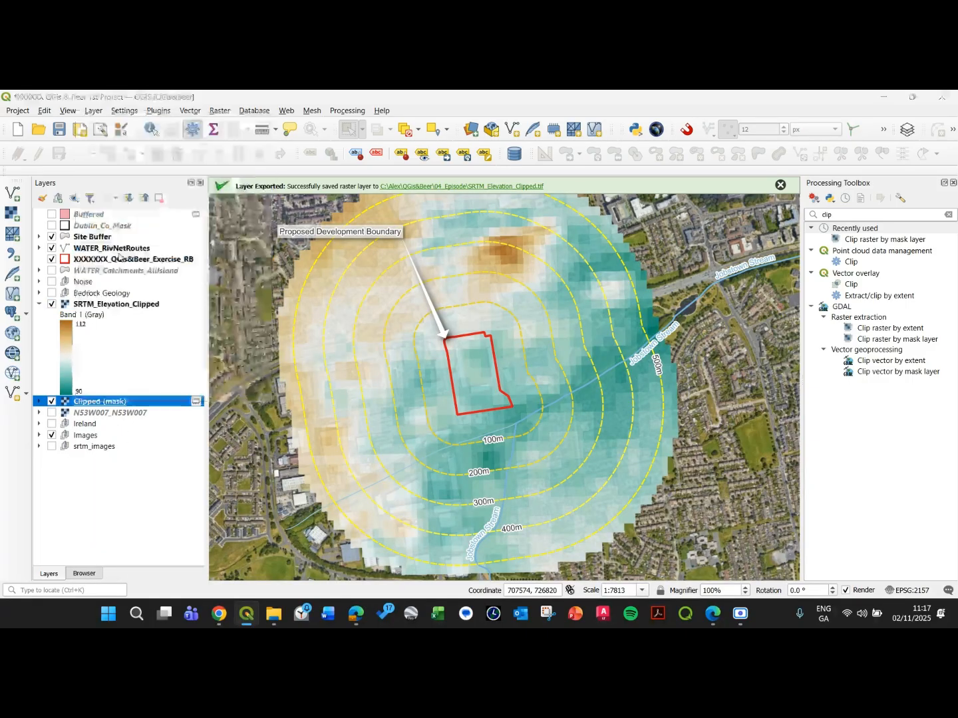
click(457, 364)
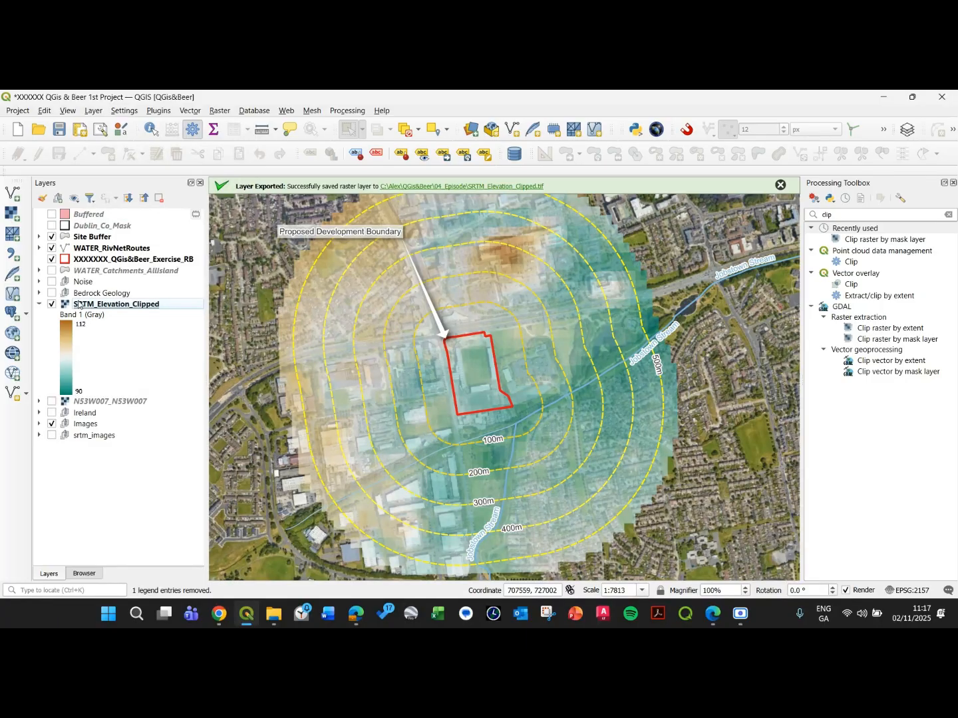
click(39, 304)
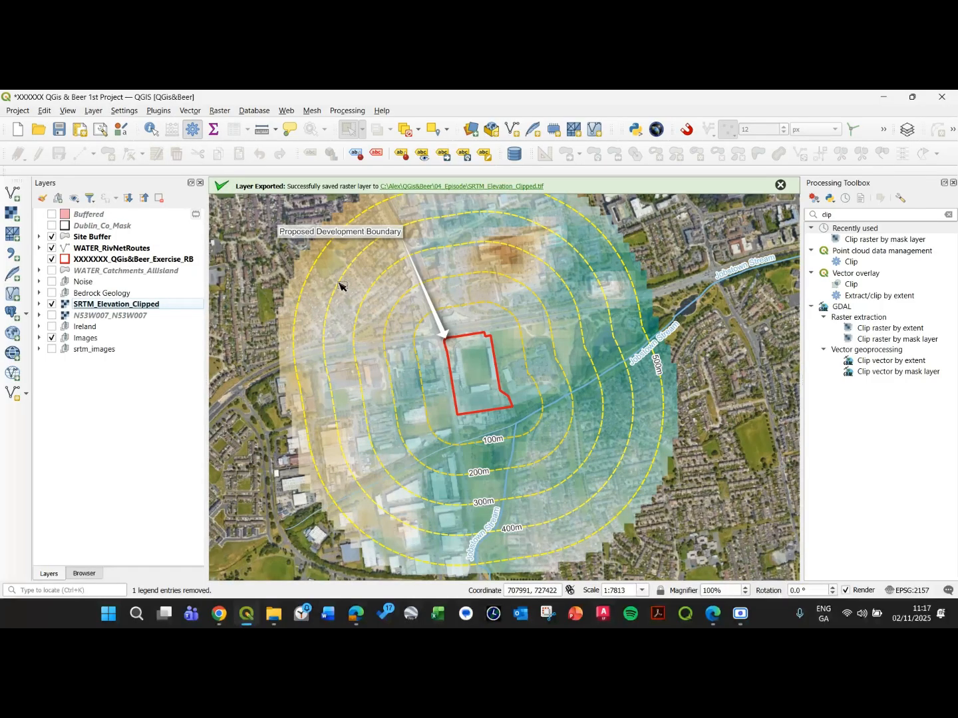
click(780, 187)
drag(603, 229, 592, 248)
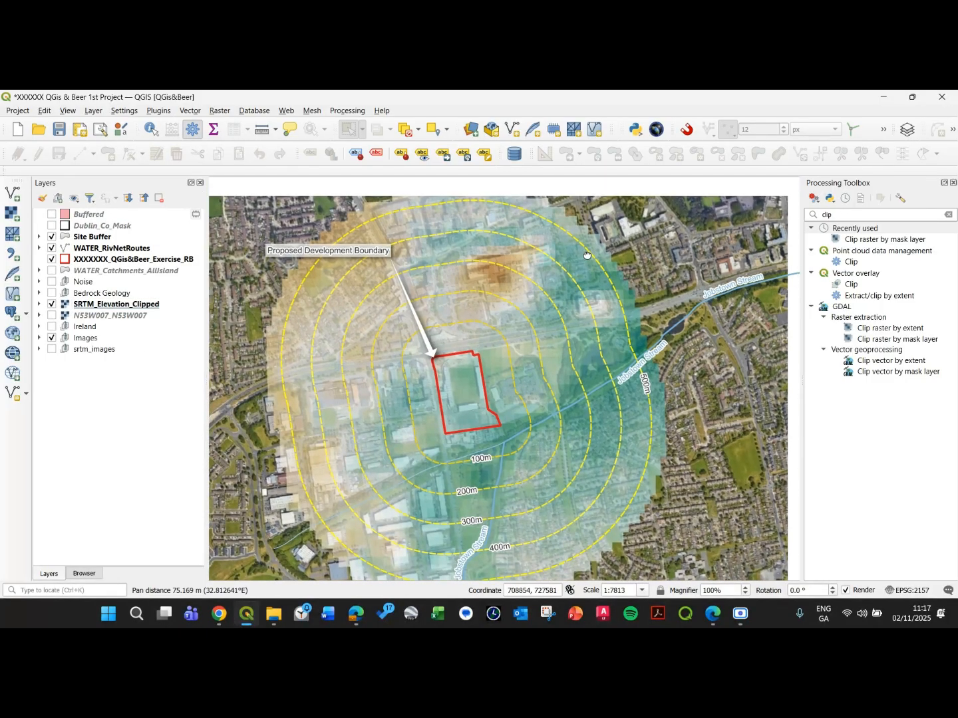
Search the processing algorithms for "points" and for "raster to", and select the Raster pixels to points tool
click(862, 216)
click(949, 215)
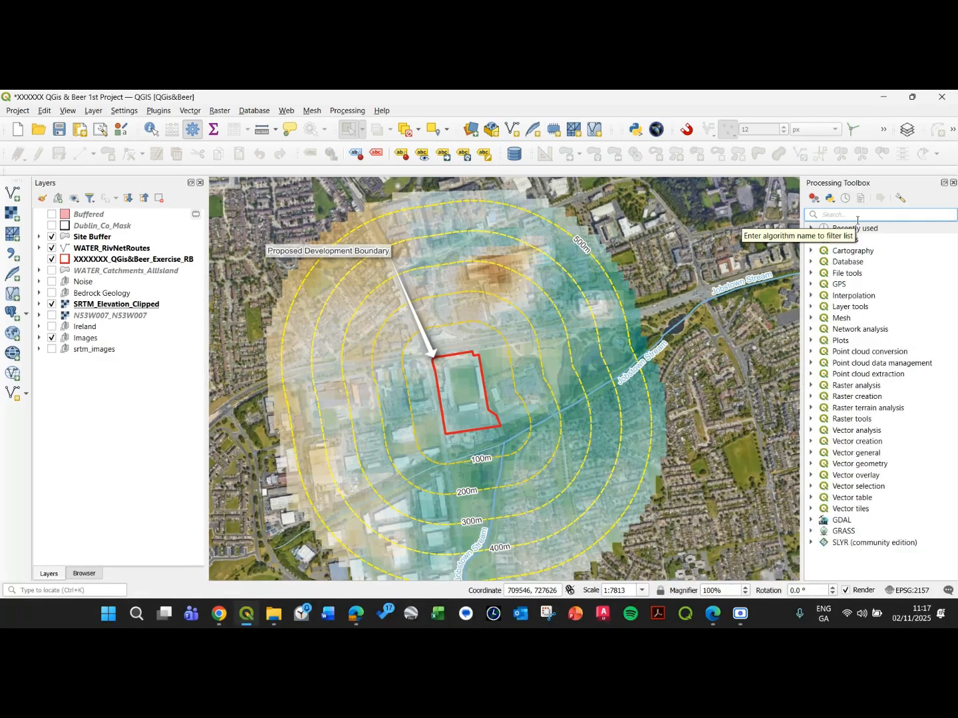
text(poi)
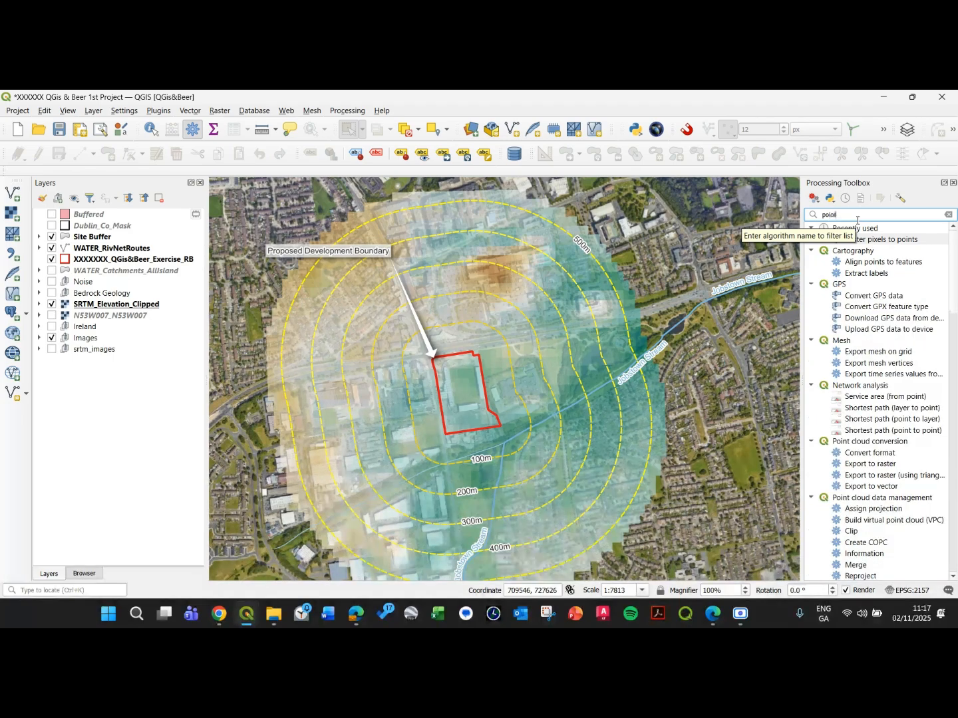
text(nts)
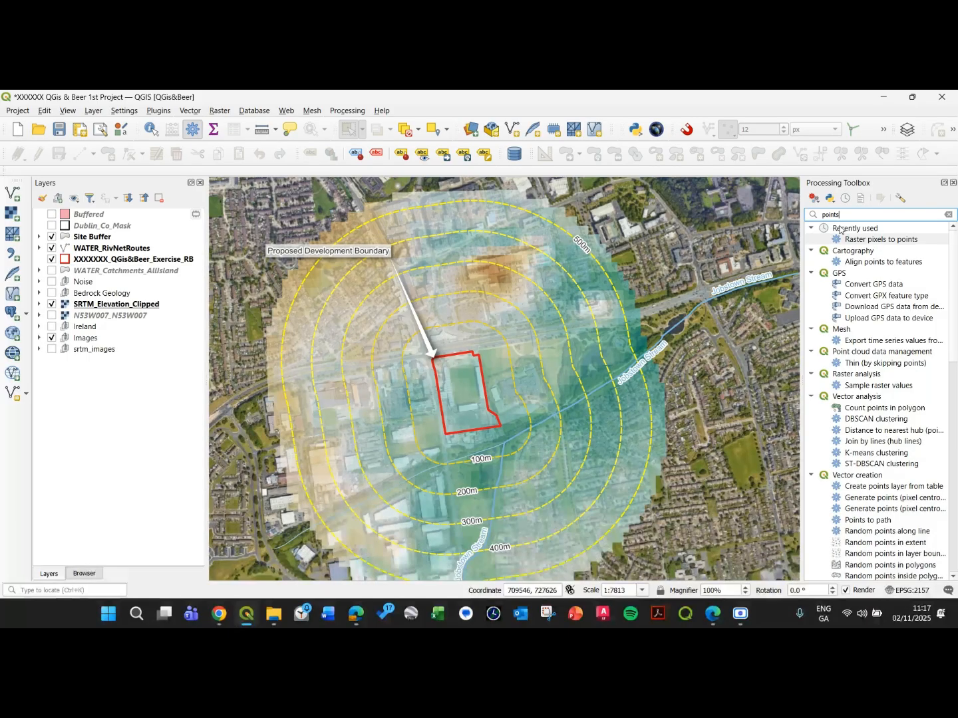
double_click(848, 216)
text(raste)
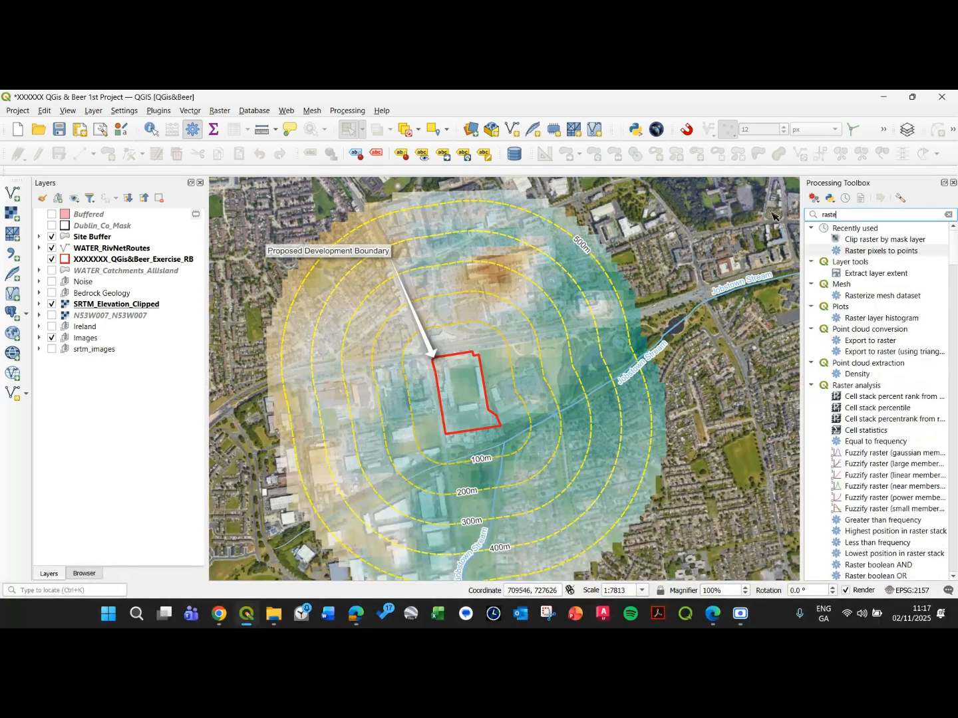
text(r to)
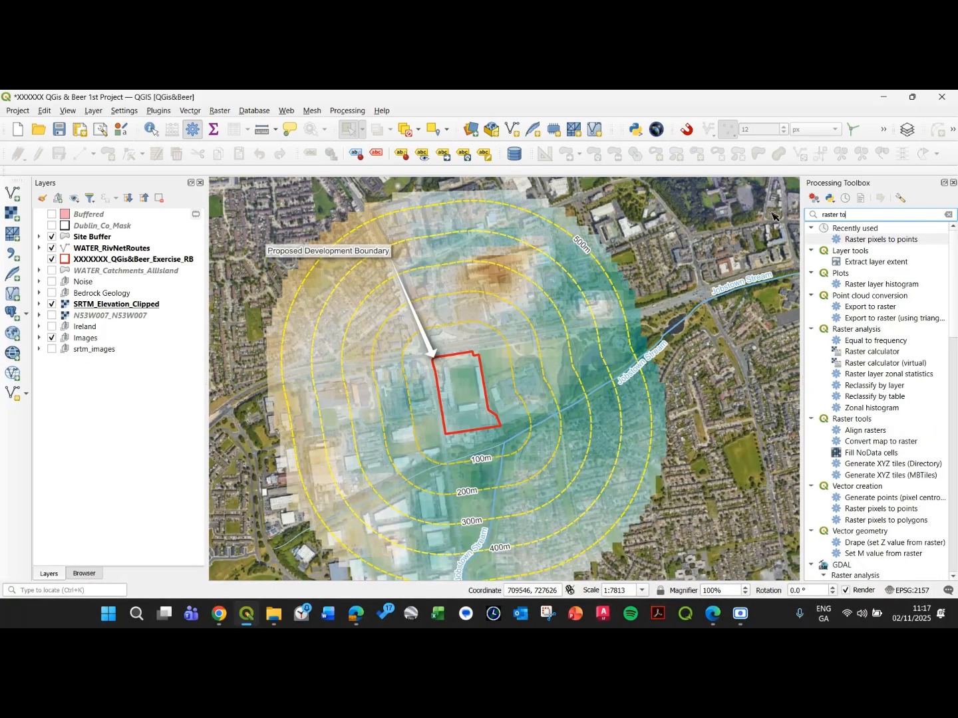
click(868, 240)
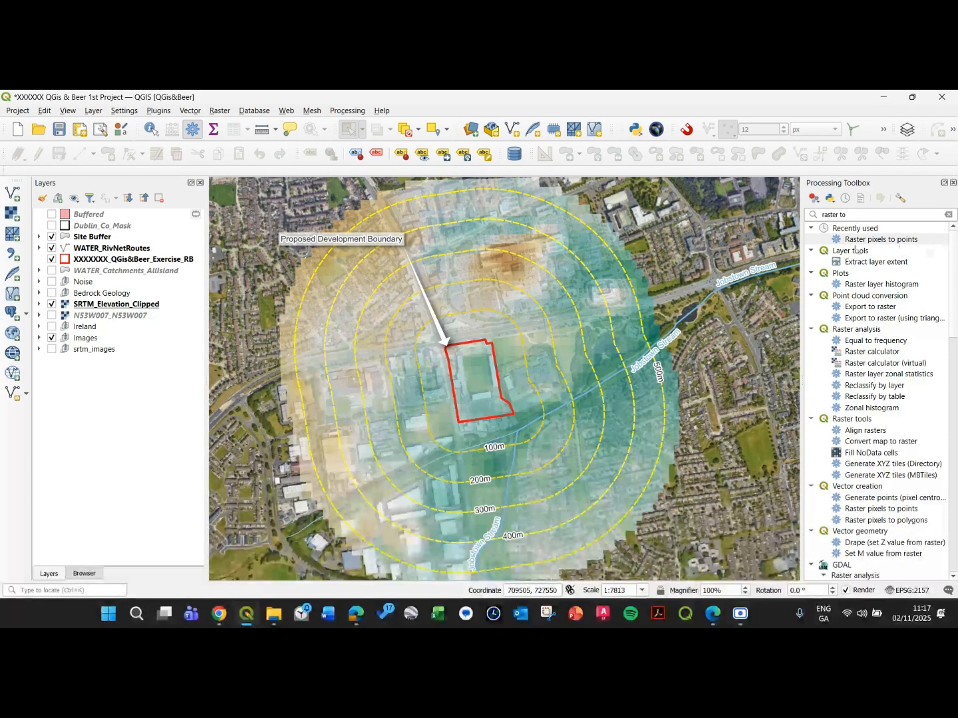
triple_click(848, 214)
right_click(848, 214)
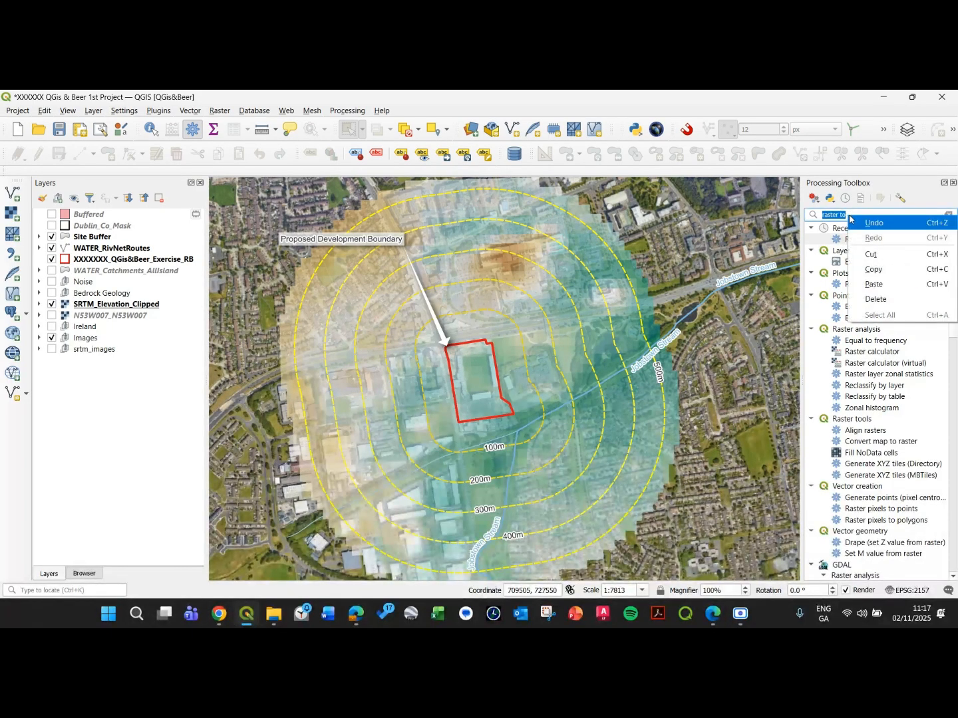
click(842, 215)
triple_click(847, 215)
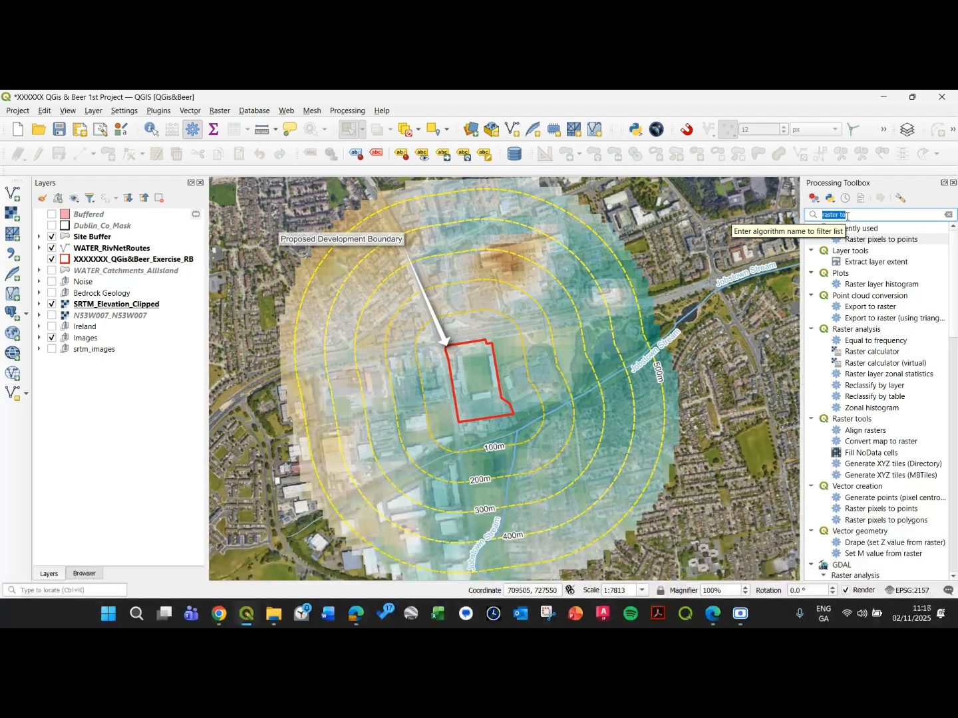
Run Raster pixels to points on band 1 of SRTM_Elevation_Clipped, naming the value field Elevation and outputting a temporary layer
double_click(887, 238)
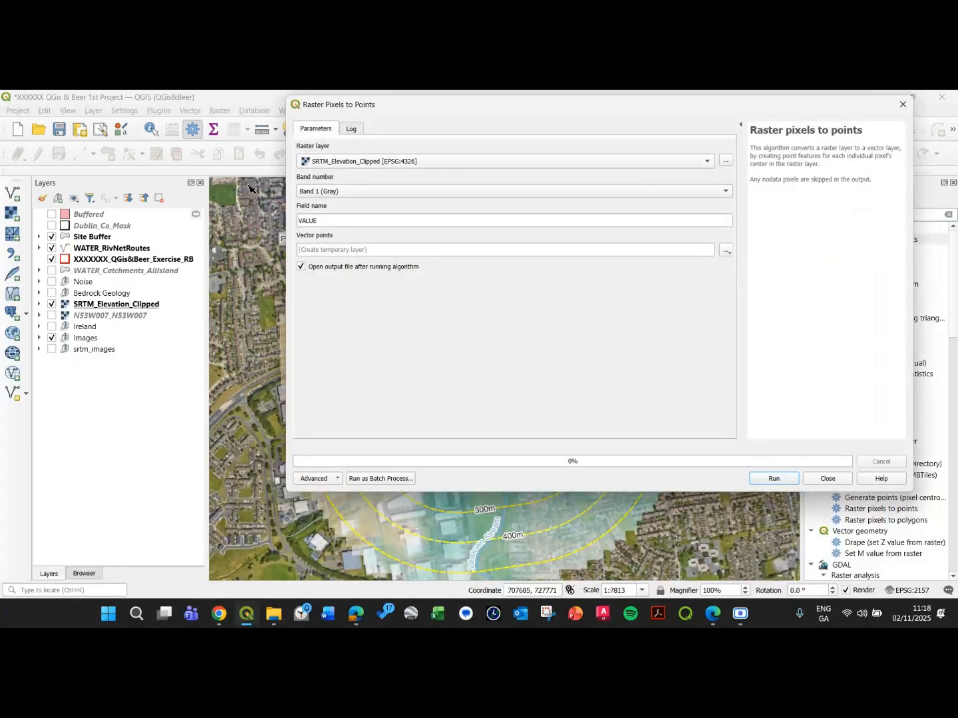
double_click(362, 221)
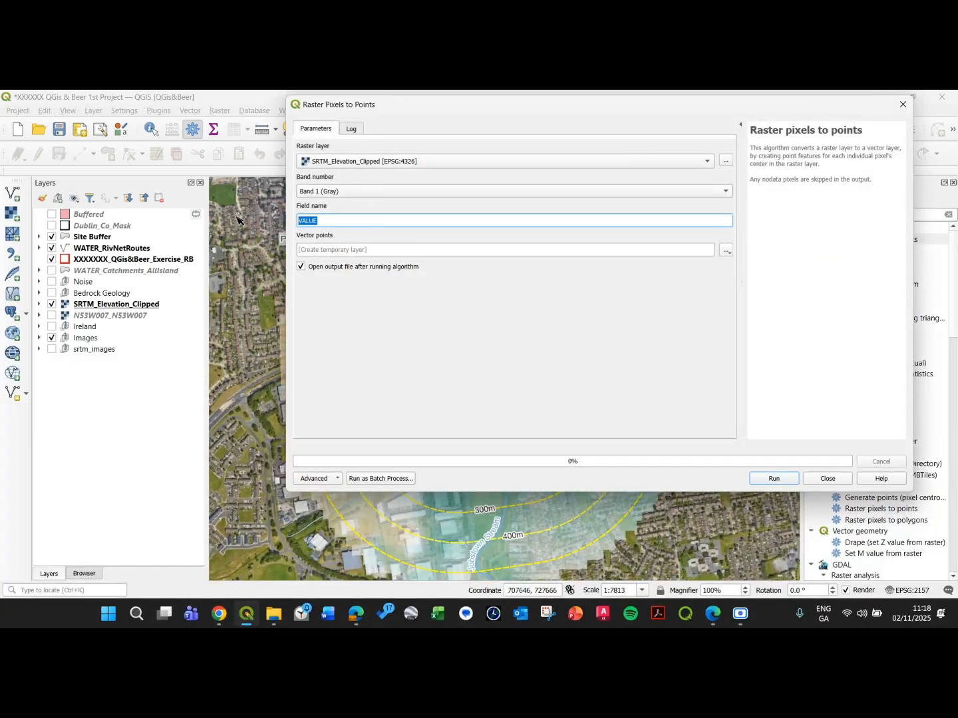
text(Elevation)
click(725, 253)
click(752, 284)
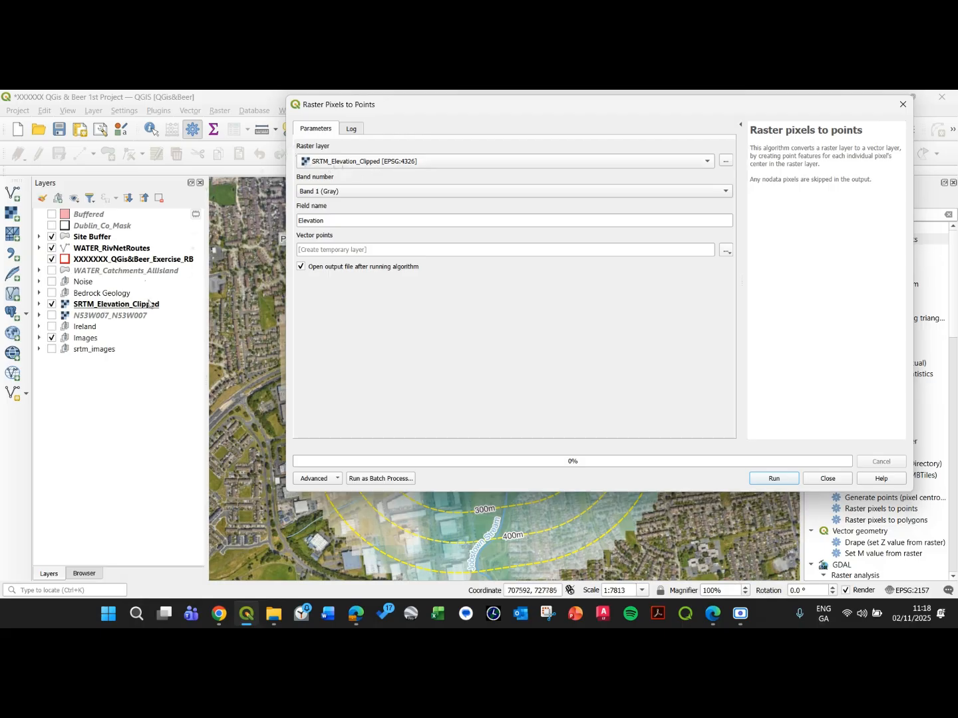
click(340, 191)
click(339, 194)
click(773, 479)
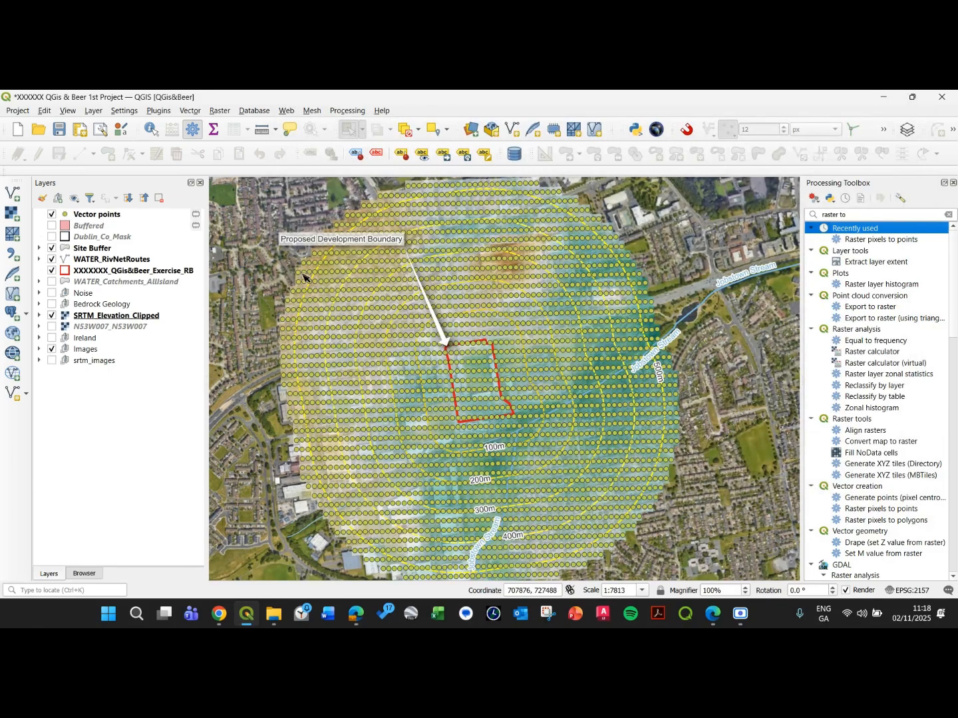
Examine the generated points near the 500m ring and review their Elevation values in the Vector points attribute table
scroll(303, 277, up, 2)
drag(306, 278, 386, 319)
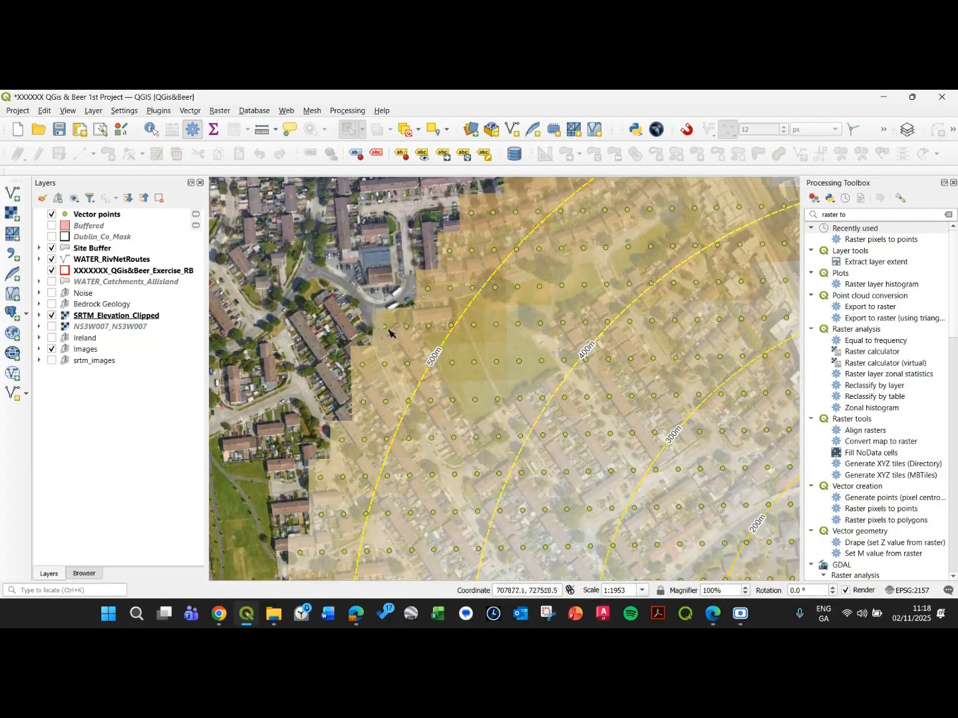
scroll(389, 331, up, 1)
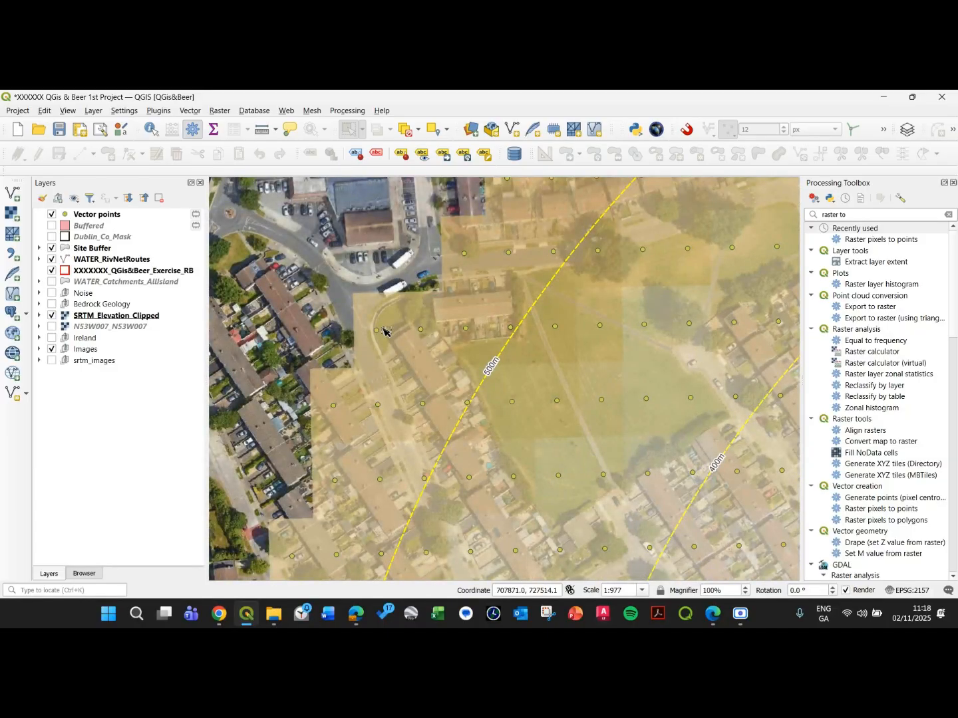
click(78, 216)
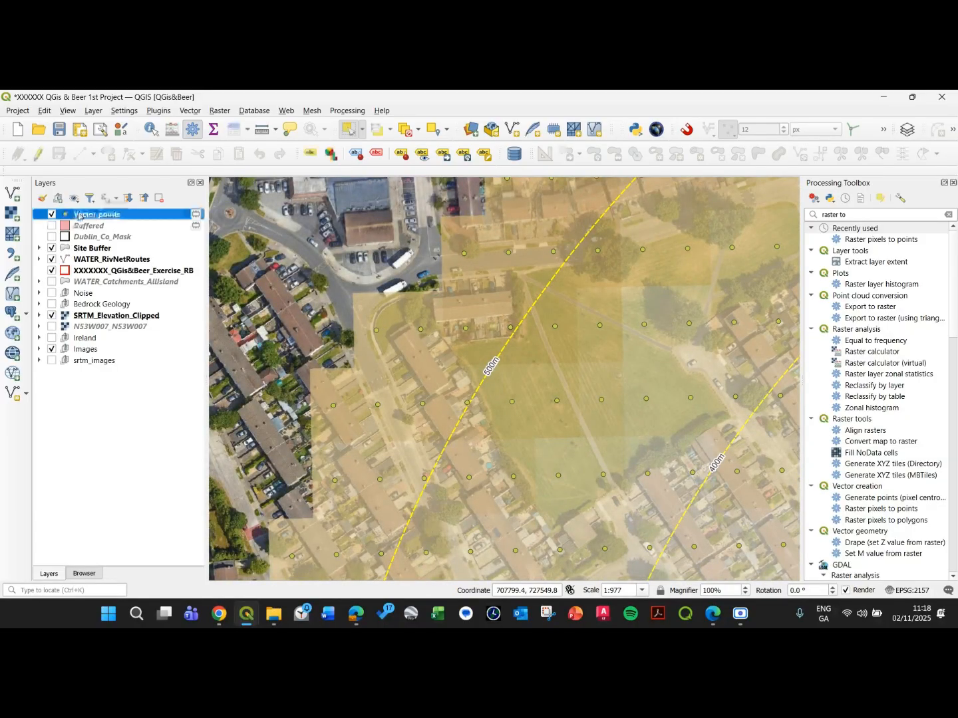
right_click(79, 216)
click(109, 373)
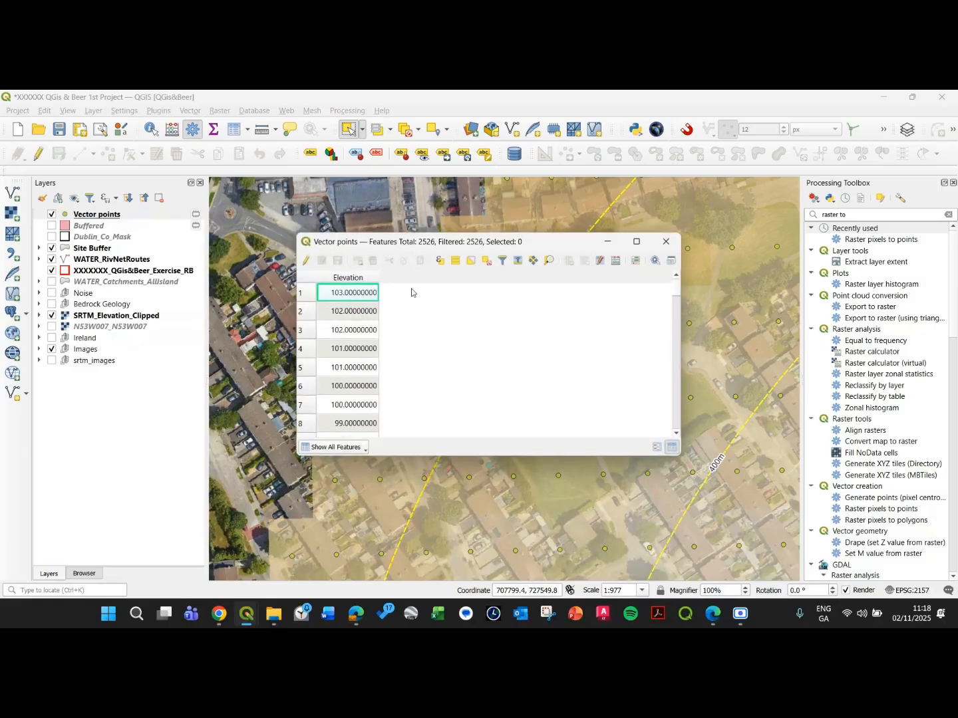
scroll(339, 313, down, 16)
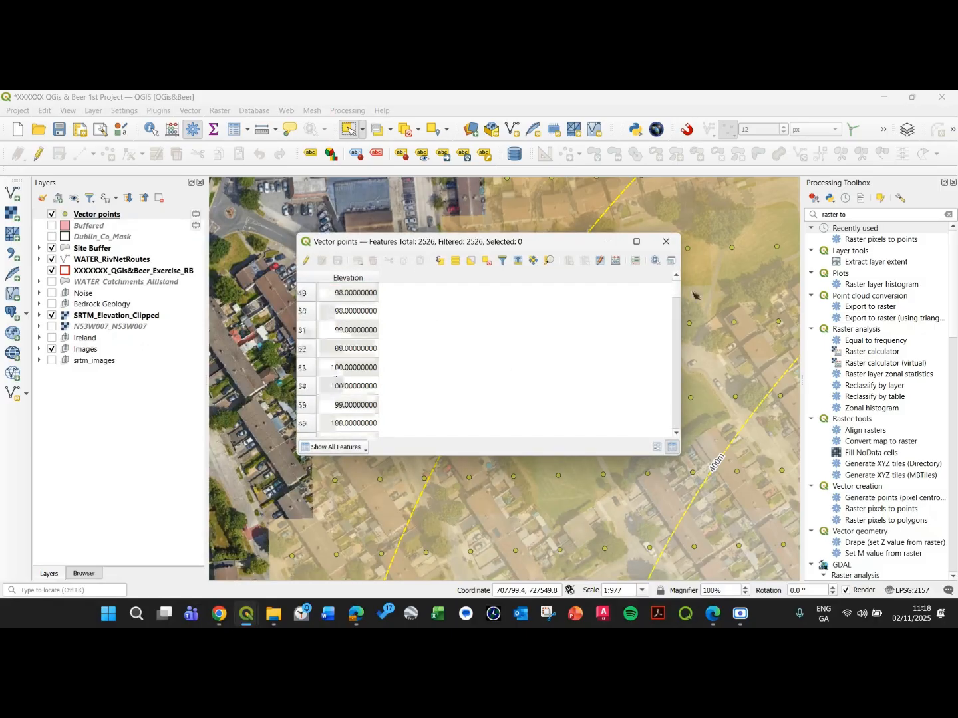
click(664, 242)
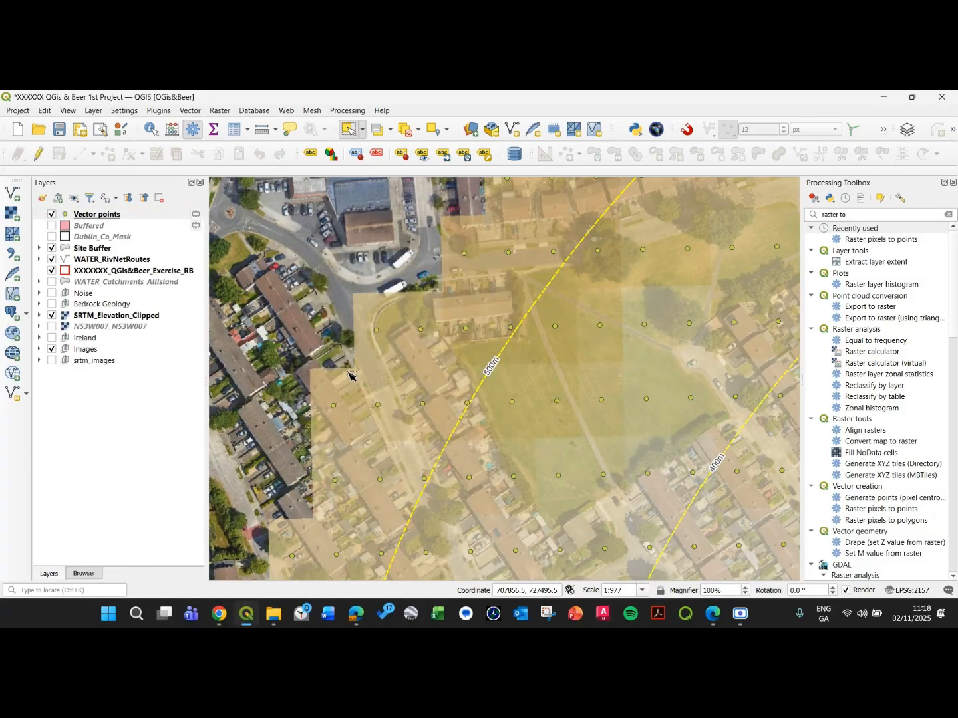
Identify the elevation of a single Vector points feature outside the 500m ring, and close the Processing Toolbox and results
scroll(400, 325, up, 1)
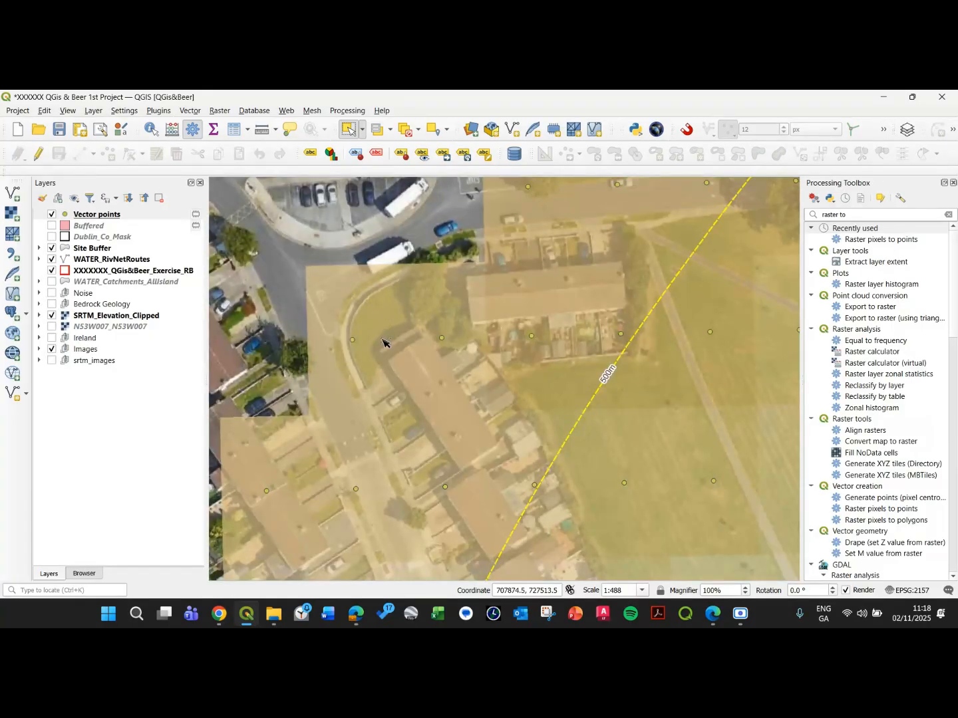
click(111, 215)
click(152, 129)
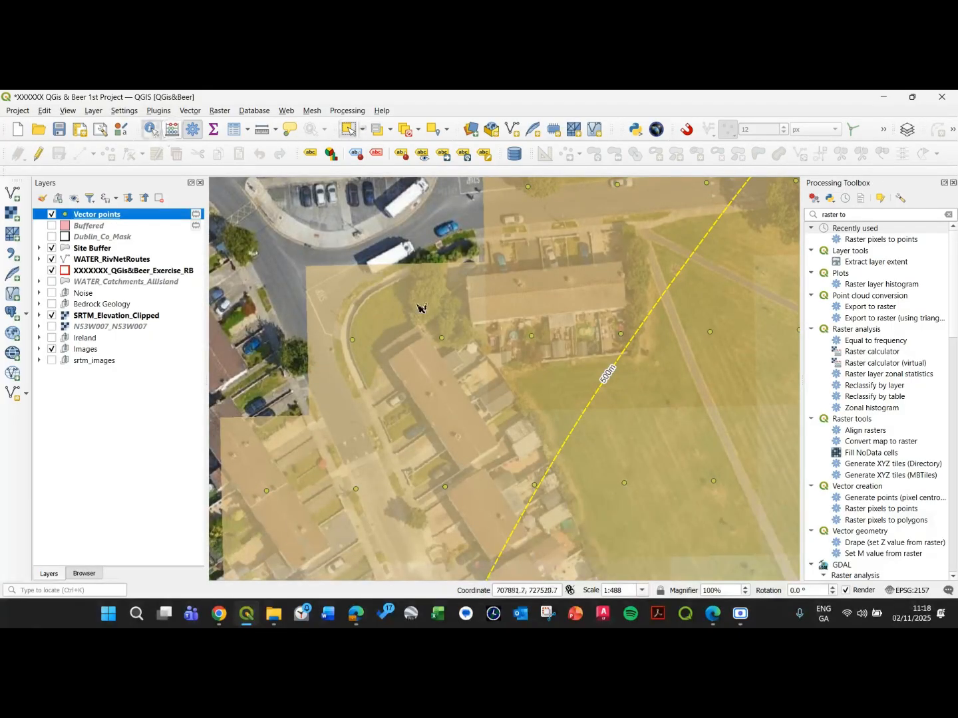
click(358, 341)
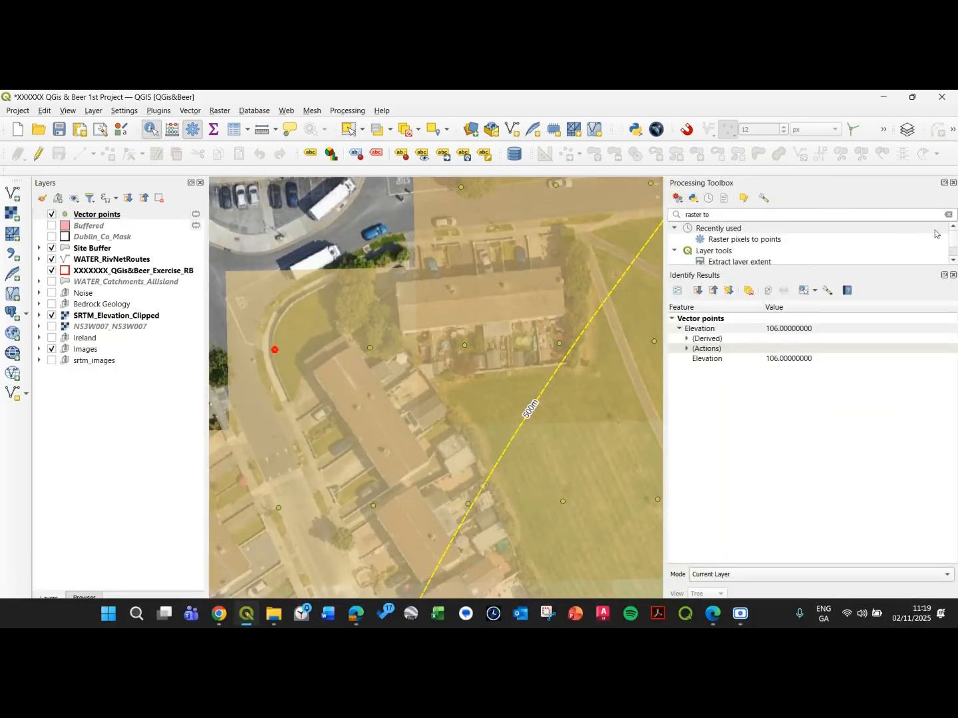
click(952, 183)
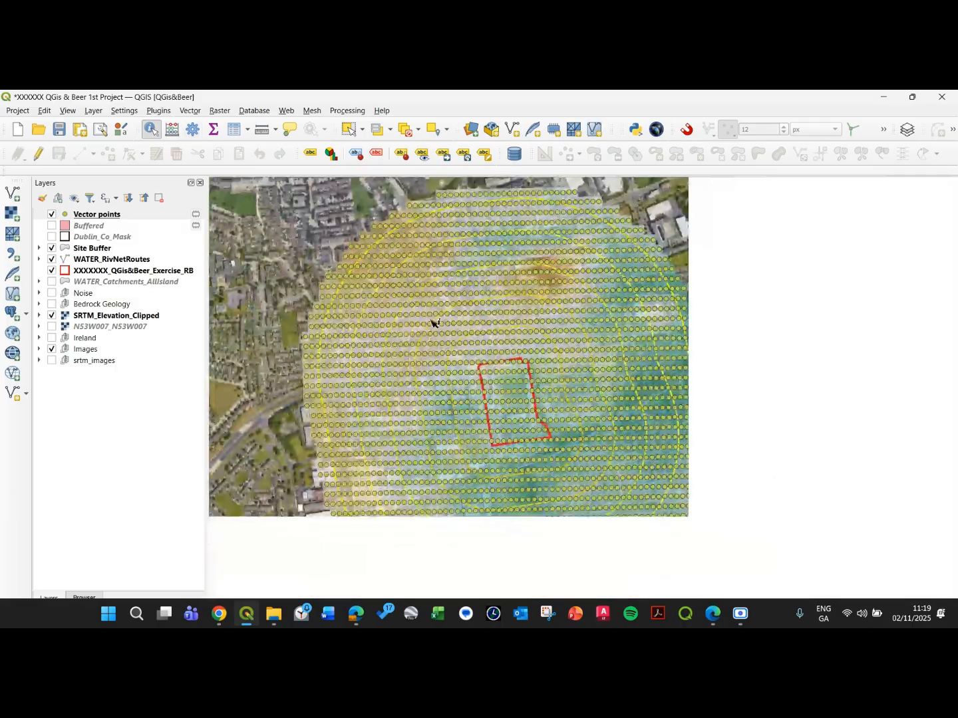
Save the temporary Vector points layer as an ESRI Shapefile named Elevation Points in the 04_Episode folder and dismiss the save message
click(89, 217)
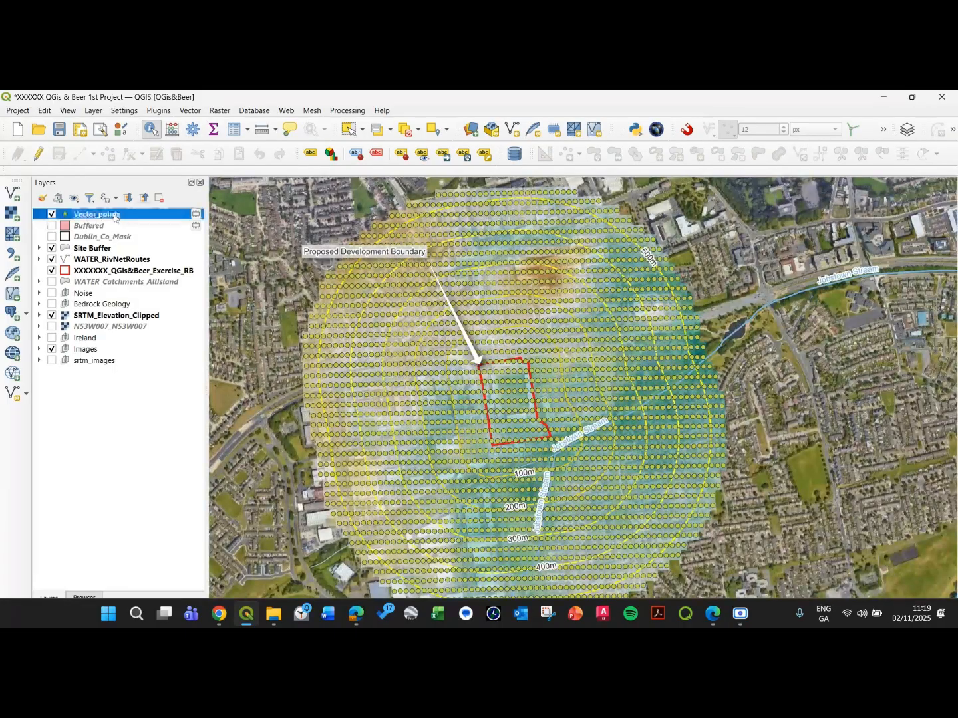
click(194, 214)
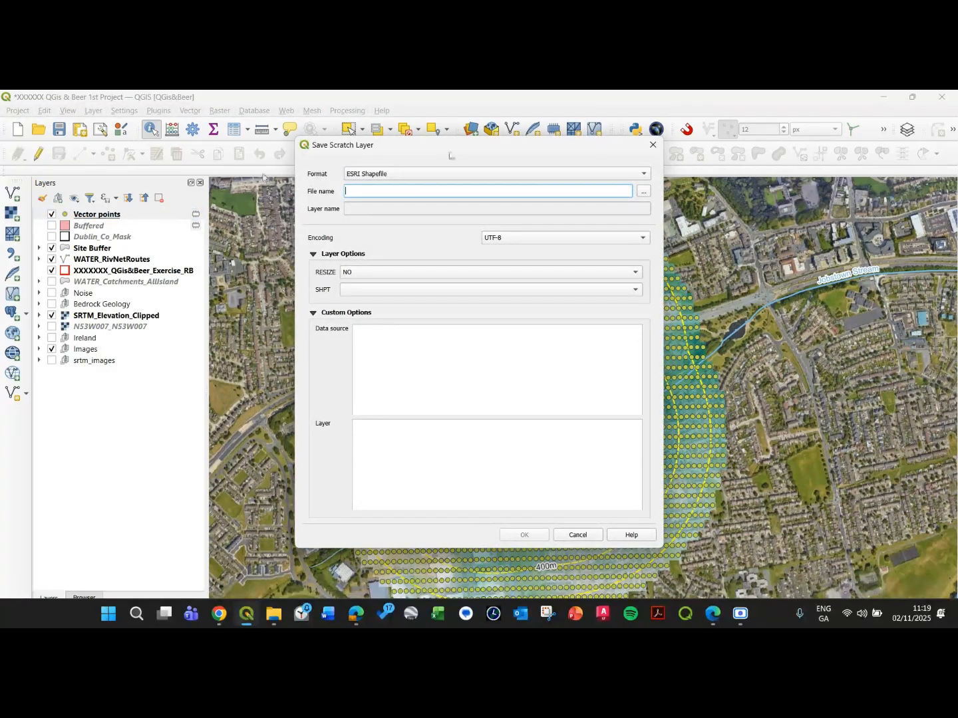
click(646, 192)
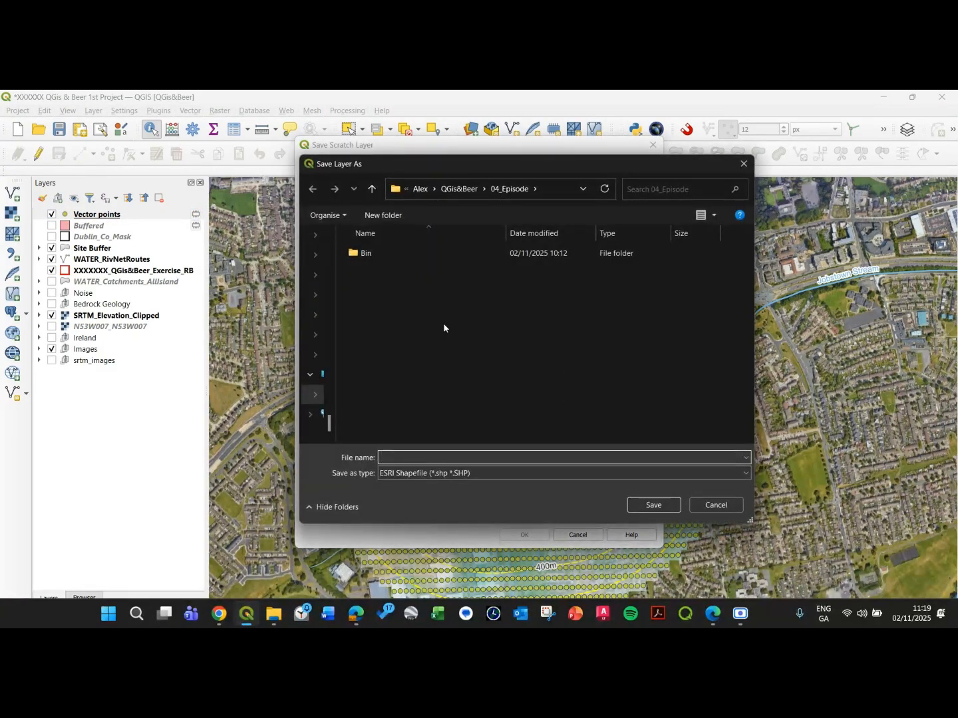
click(412, 455)
text(Elevation Points)
click(652, 506)
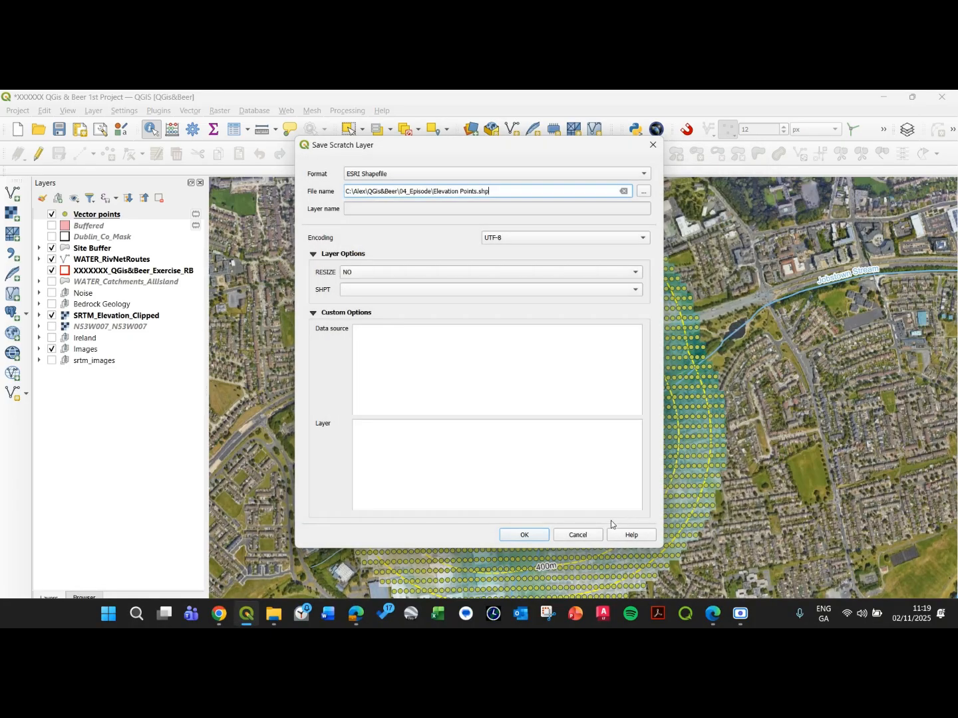
click(539, 539)
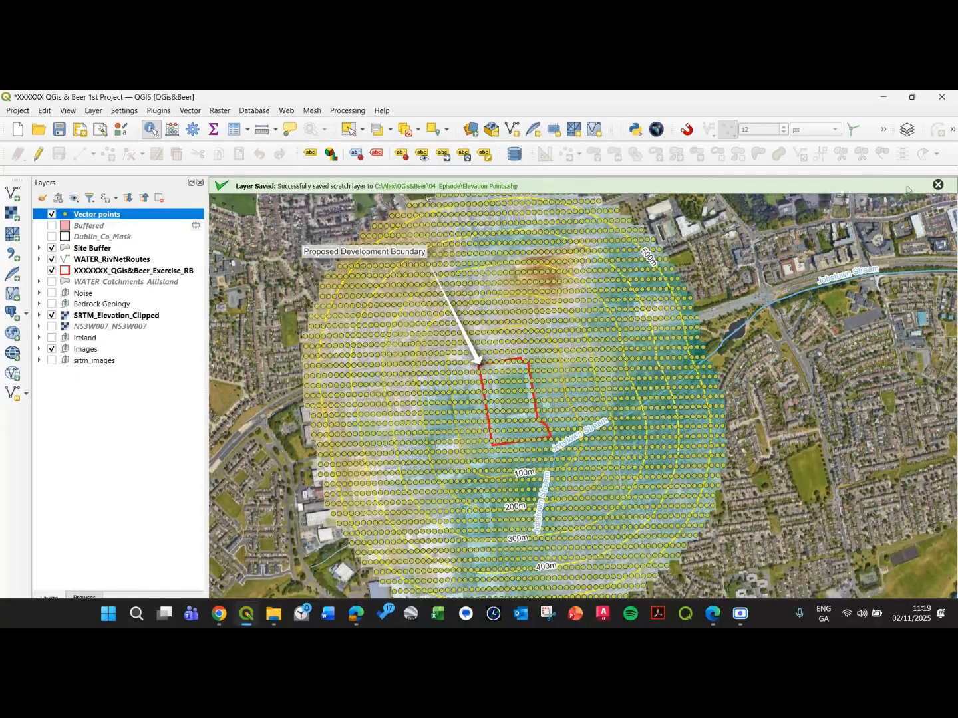
click(937, 185)
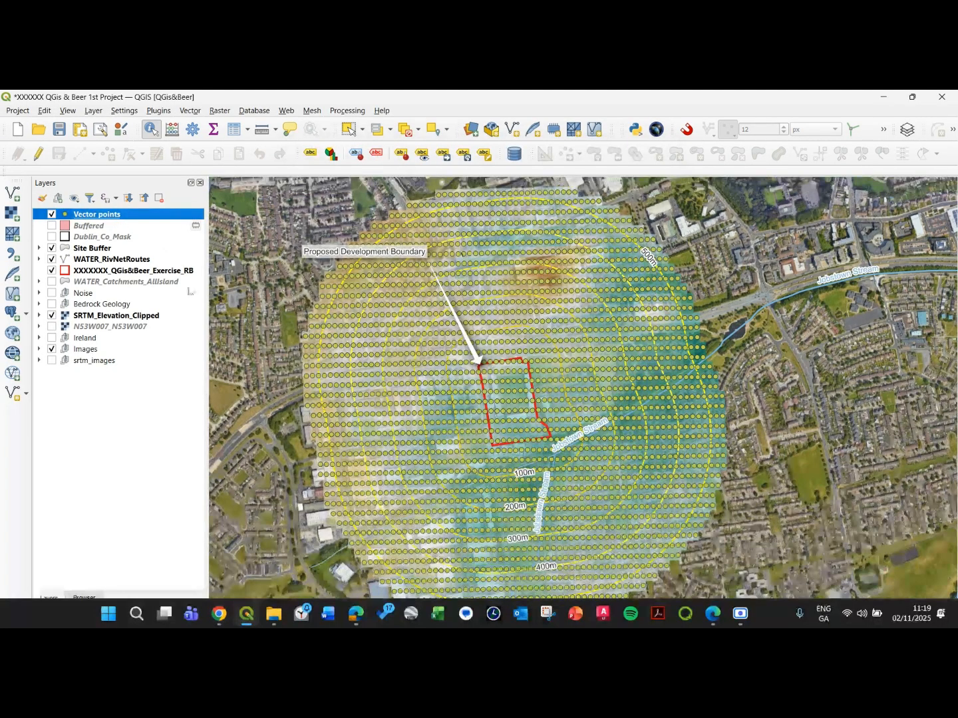
Change the Vector points simple marker to the diagonal cross (X) shape and apply the symbology
double_click(118, 216)
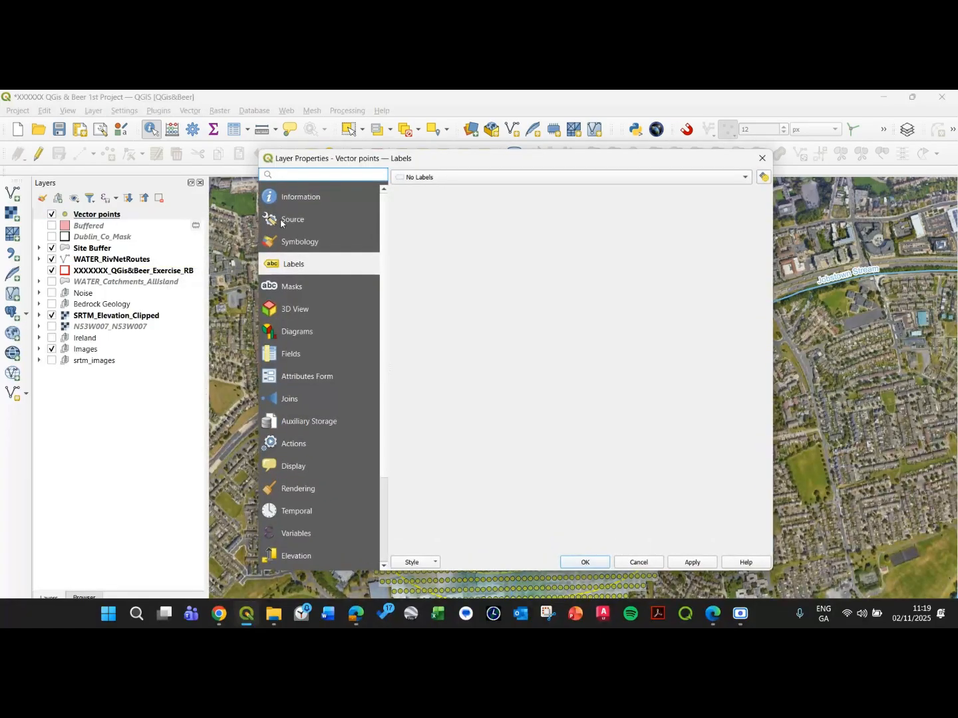
click(428, 178)
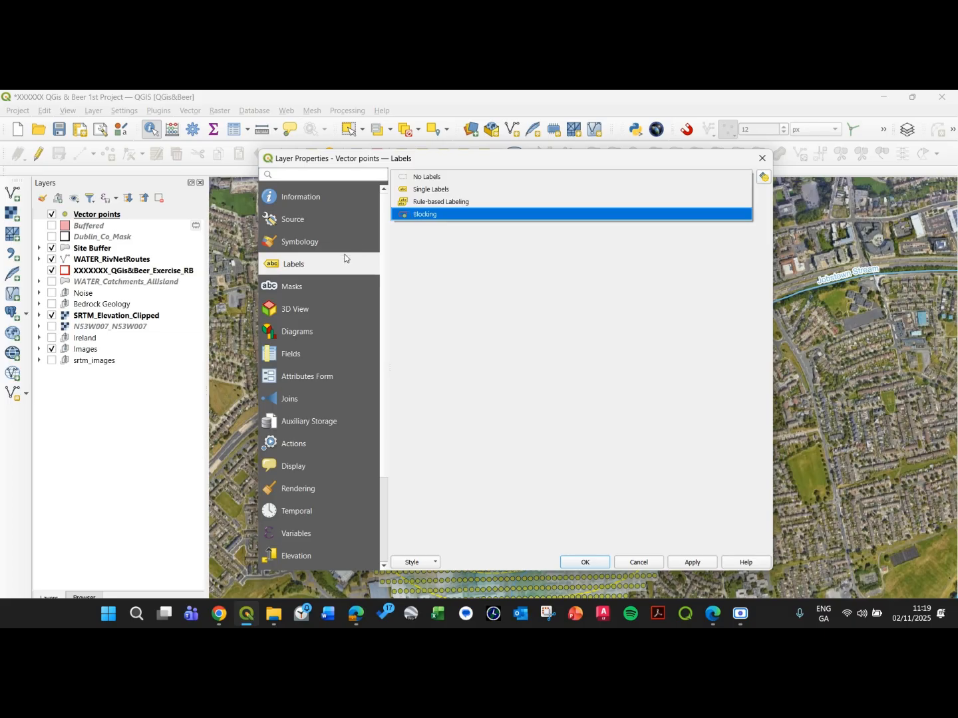
click(308, 248)
click(534, 208)
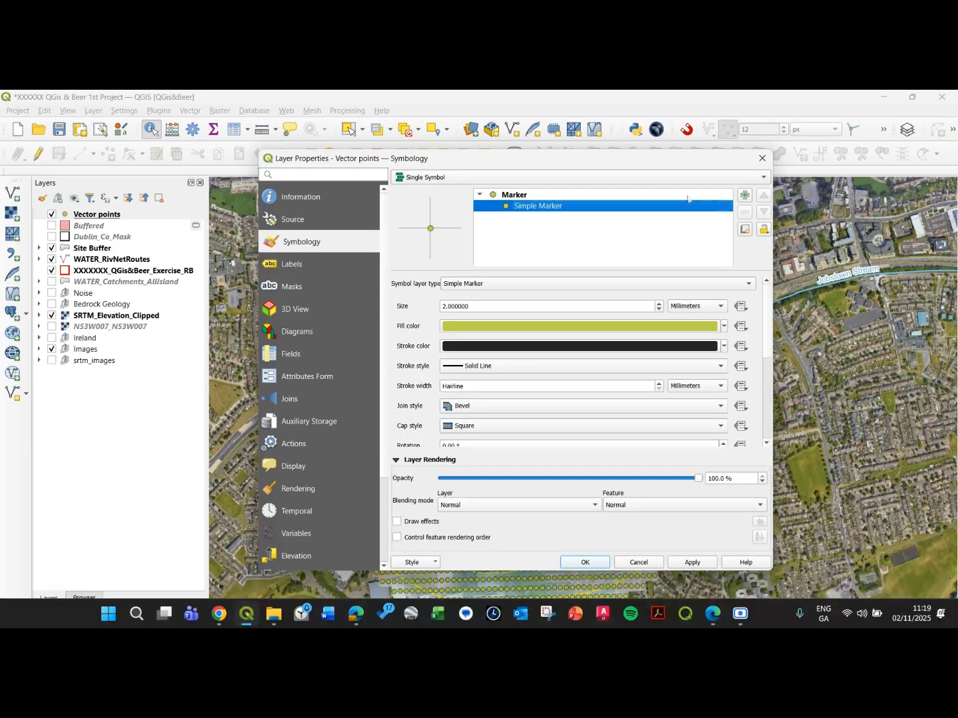
scroll(766, 352, down, 3)
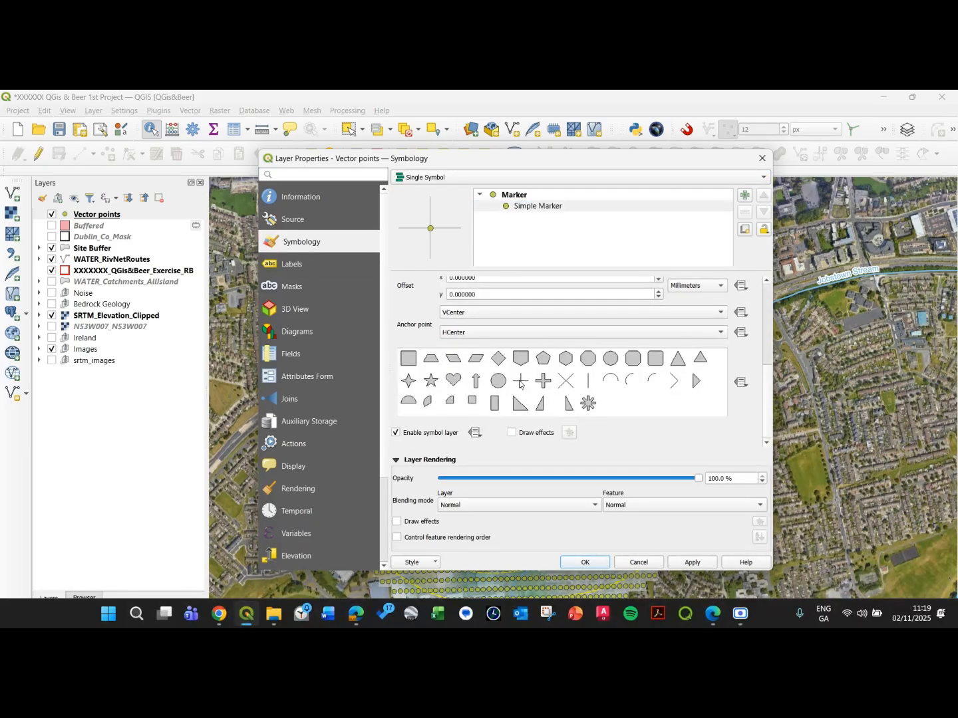
click(566, 382)
click(689, 562)
click(586, 562)
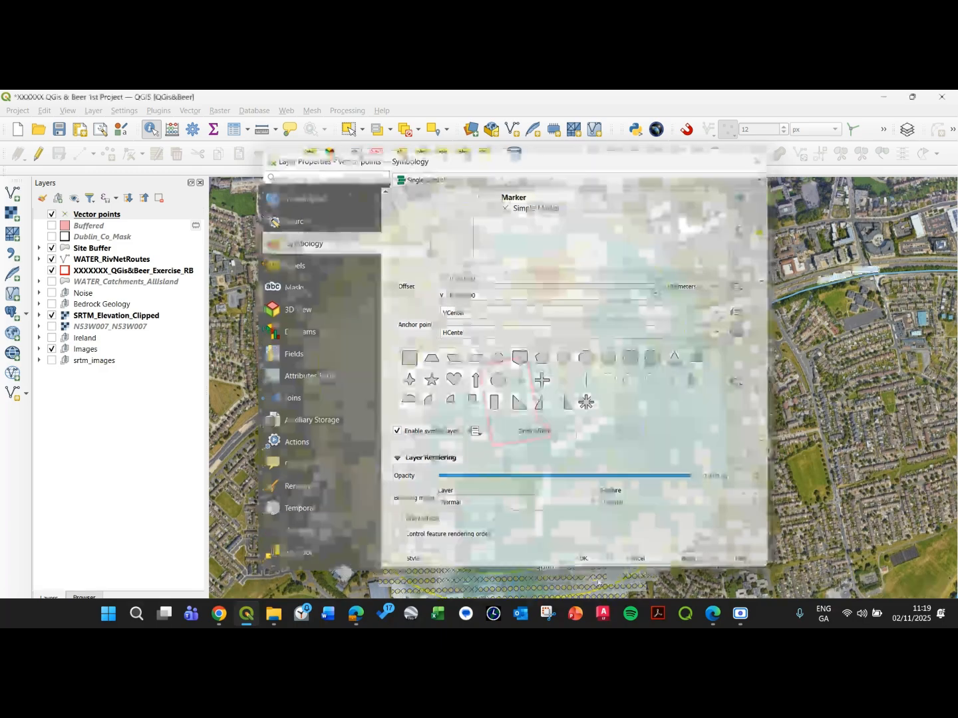
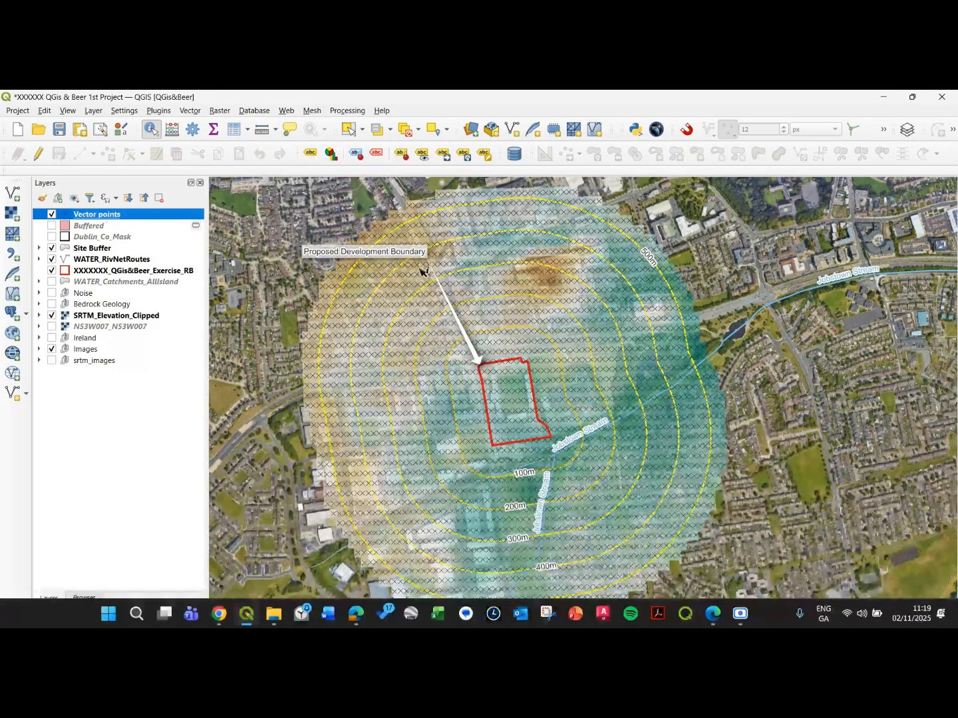
Enable editing on the Vector points layer and open its attribute table docked below the map
scroll(578, 310, down, 3)
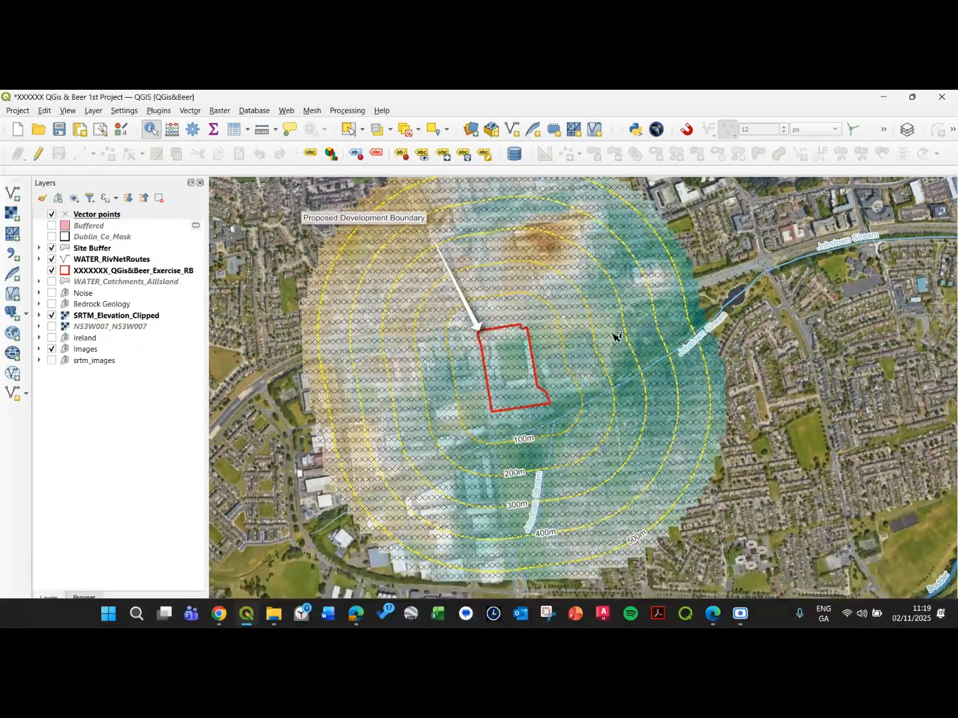
scroll(625, 336, up, 3)
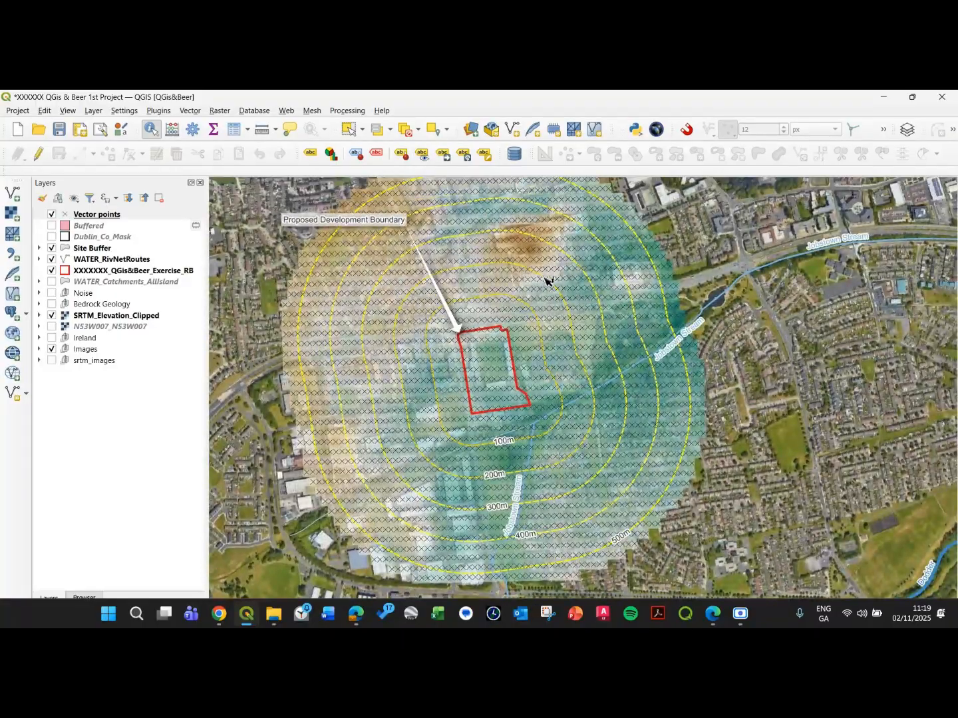
drag(551, 301, 541, 352)
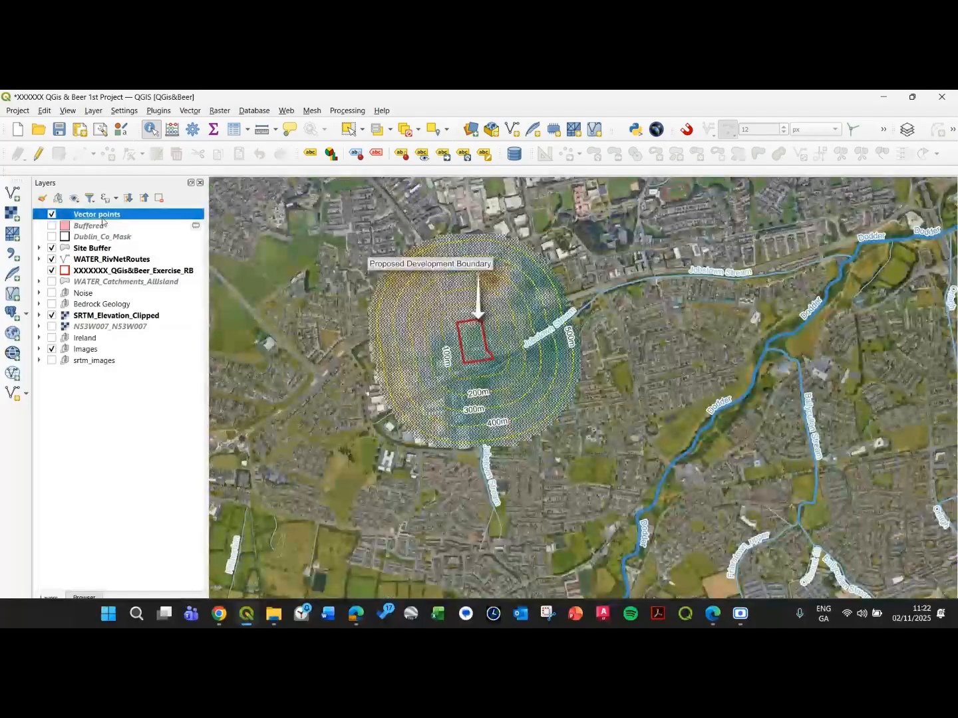
right_click(103, 220)
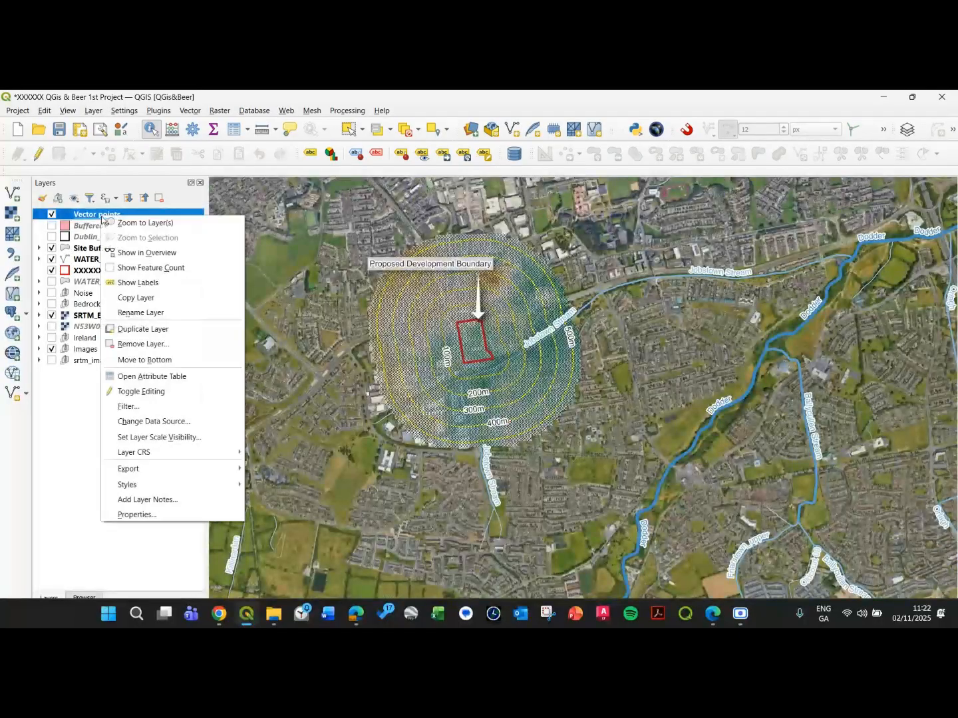
click(137, 392)
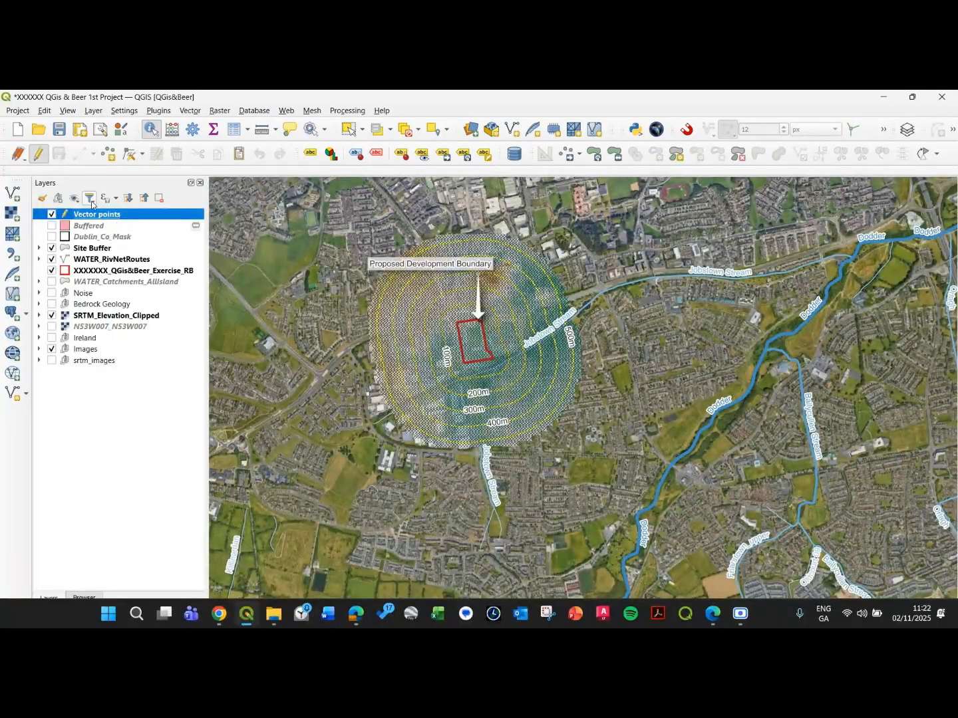
right_click(126, 215)
click(176, 374)
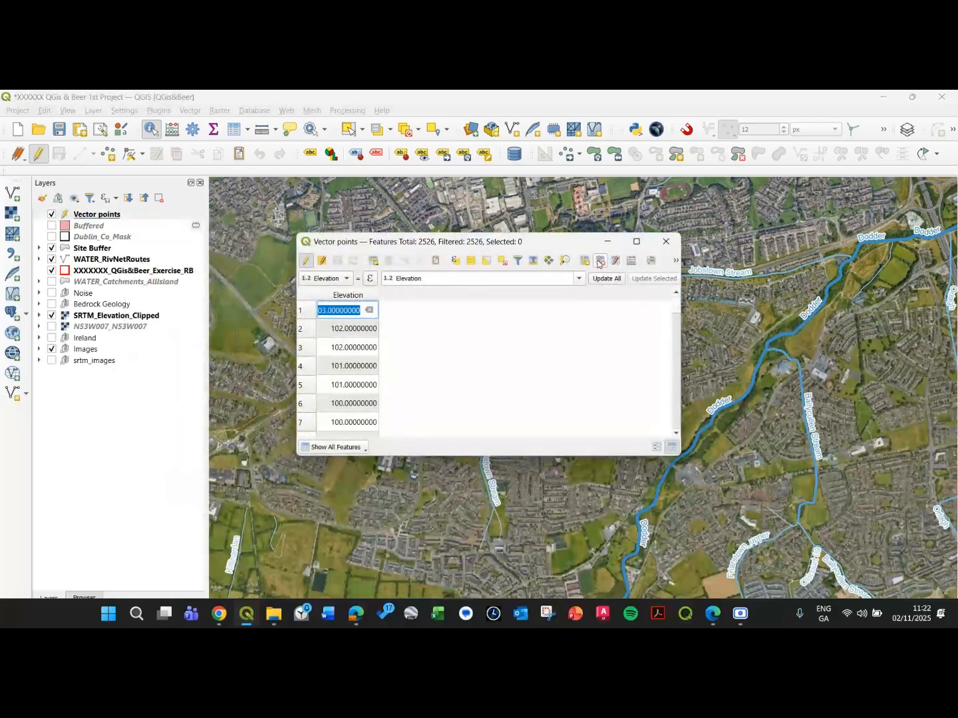
click(676, 260)
click(705, 276)
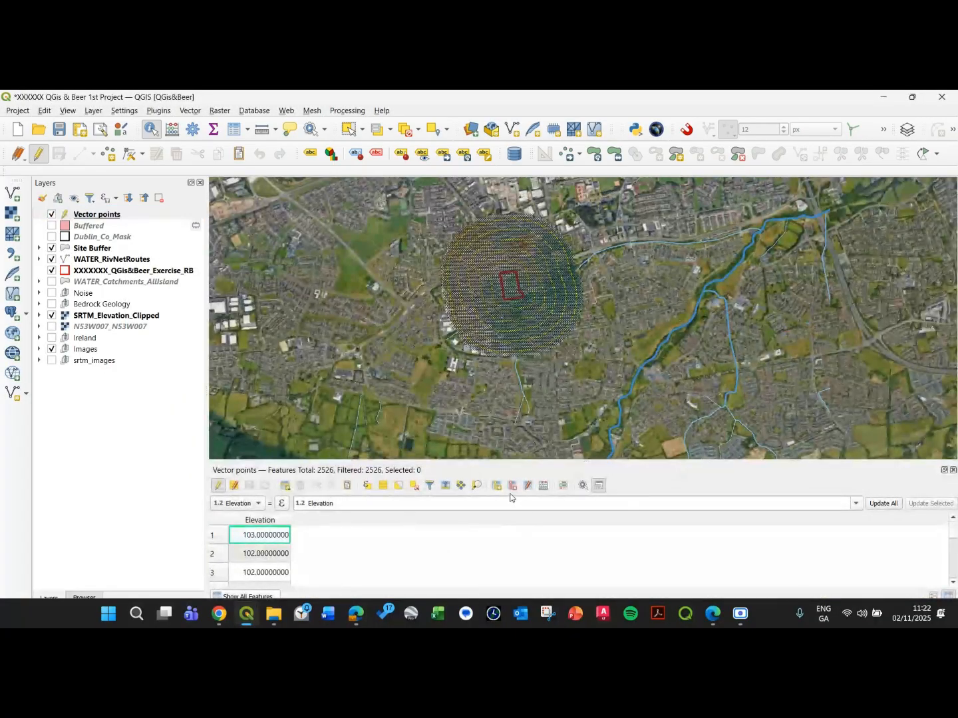
Add a text (string) field named Label with length 1 to the Vector points attribute table
click(499, 486)
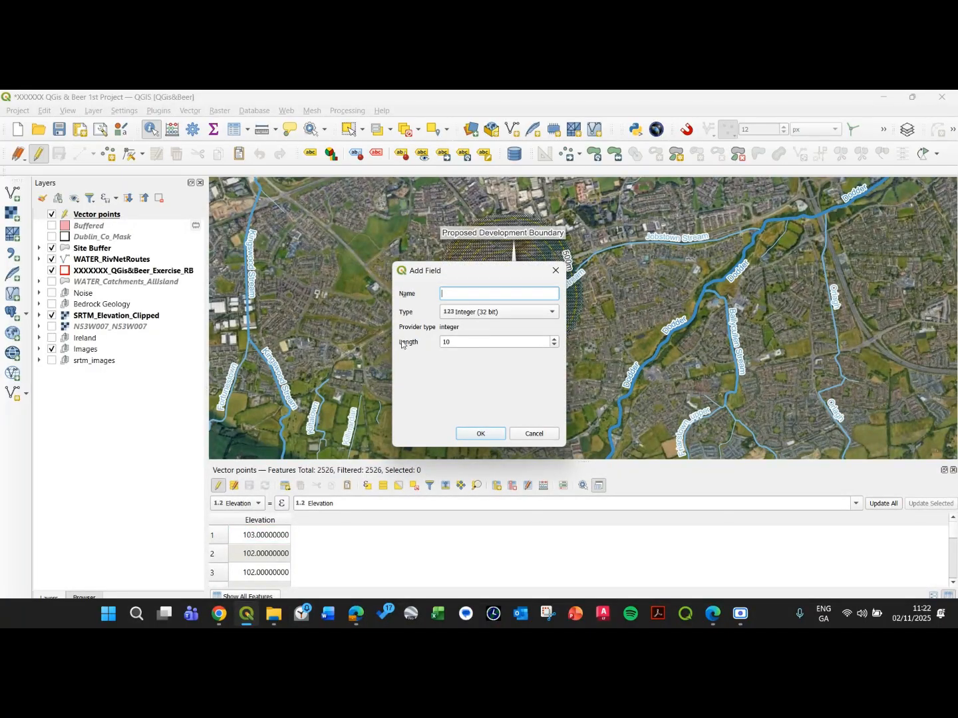
key(Tab)
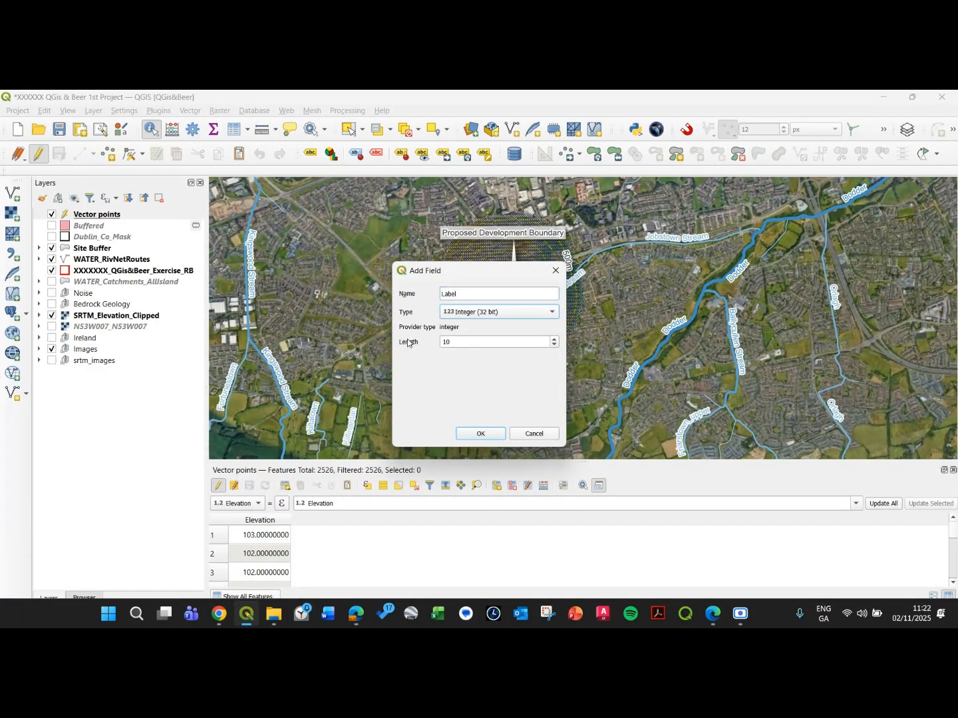
key(alt+Down)
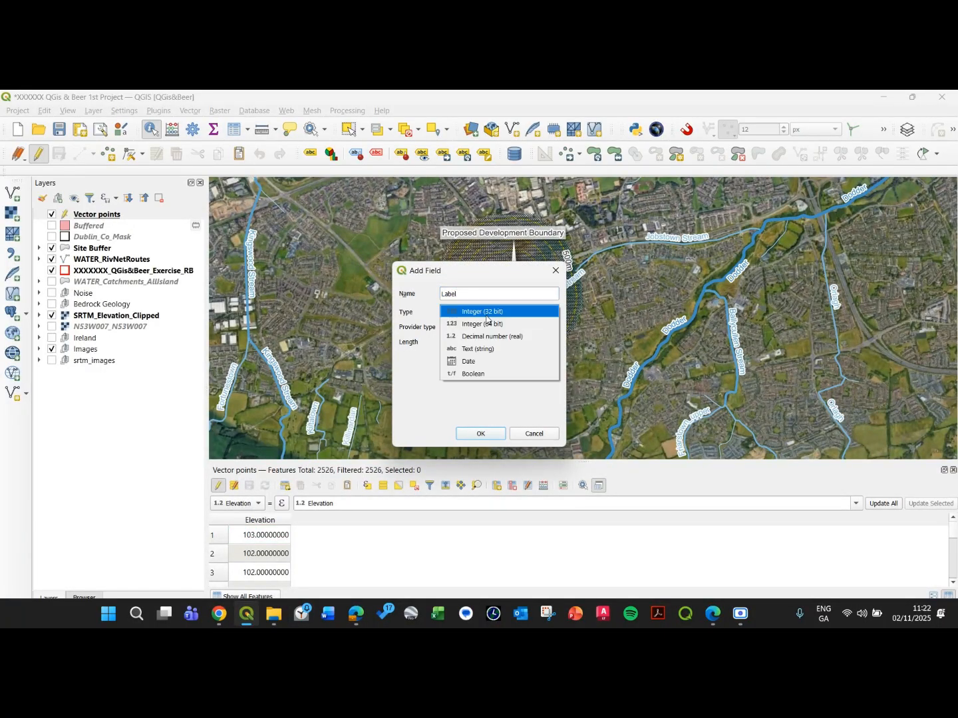
click(481, 351)
drag(458, 339, 432, 357)
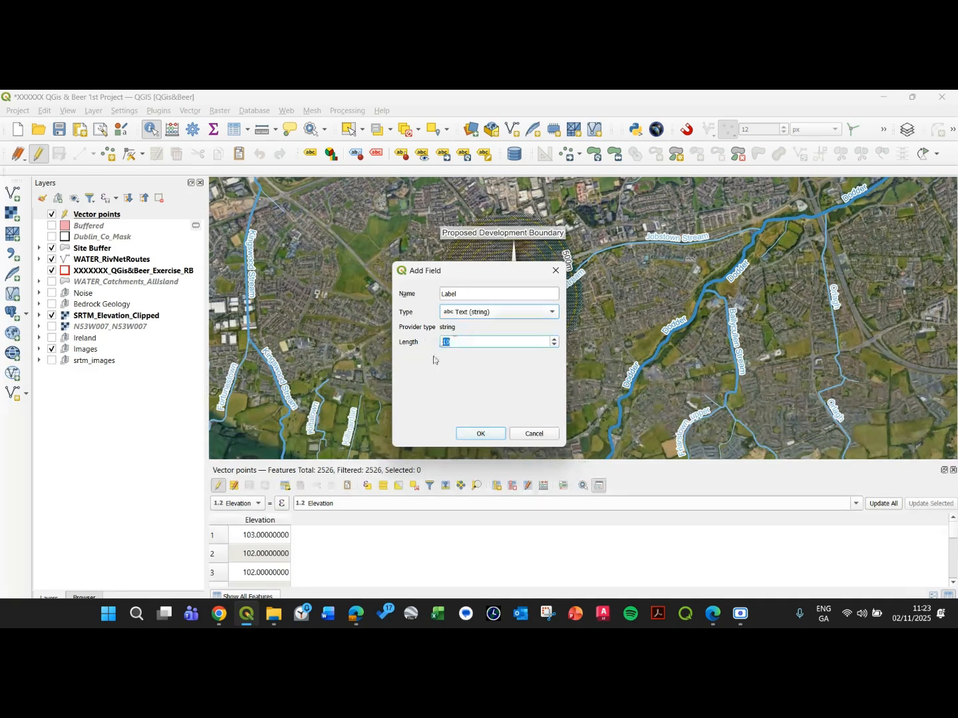
text(1)
click(479, 435)
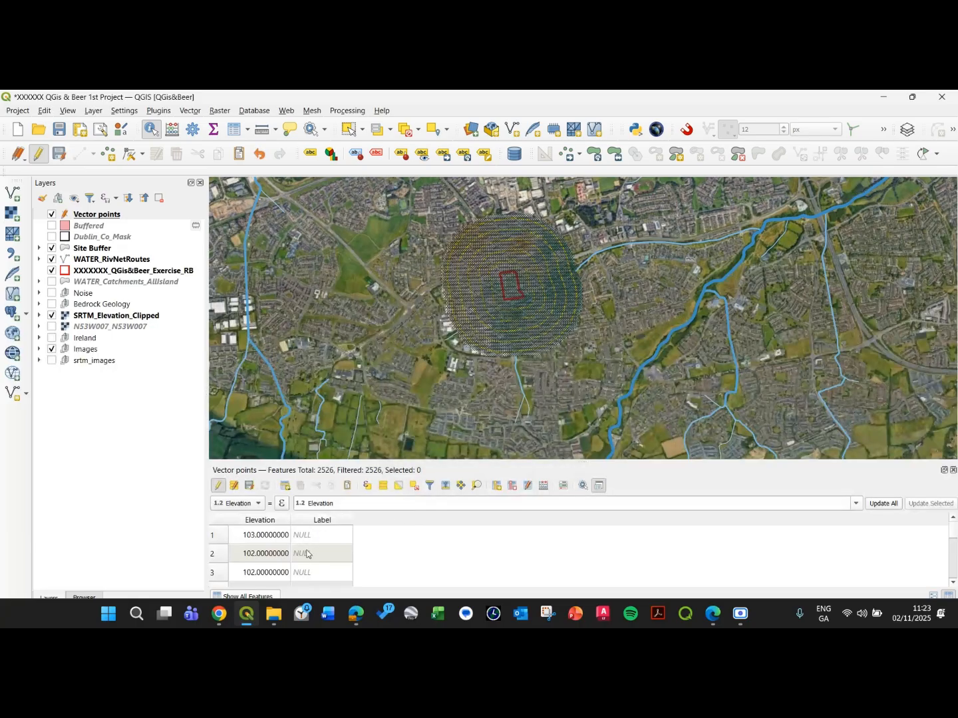
Sort the Vector points table by Elevation in descending order and enter H as the Label of the highest point
click(262, 520)
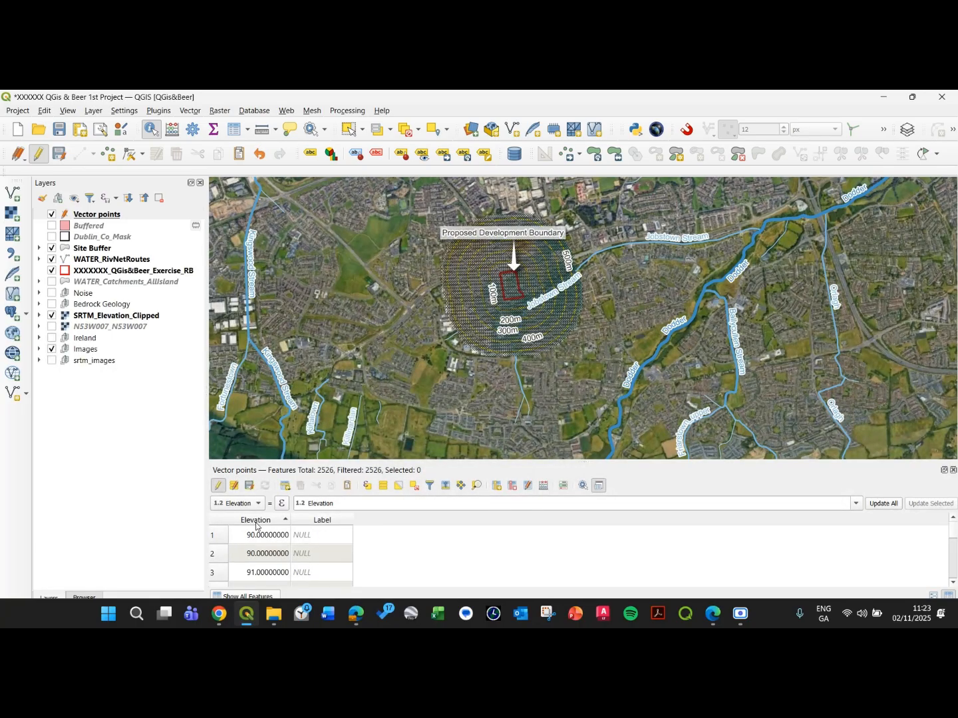
click(259, 522)
click(315, 536)
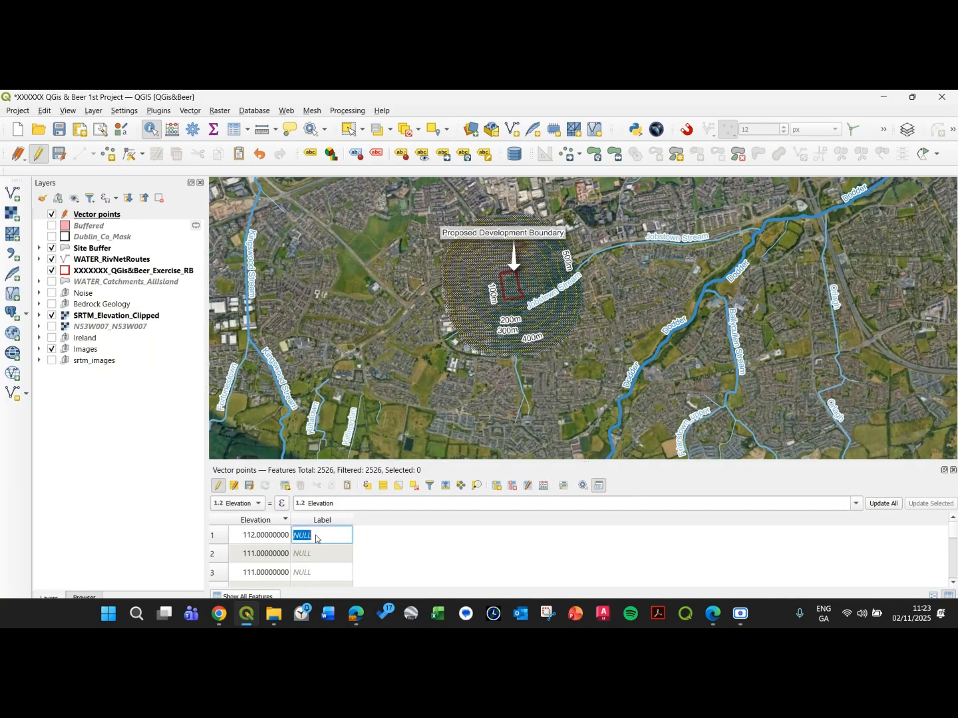
text(H)
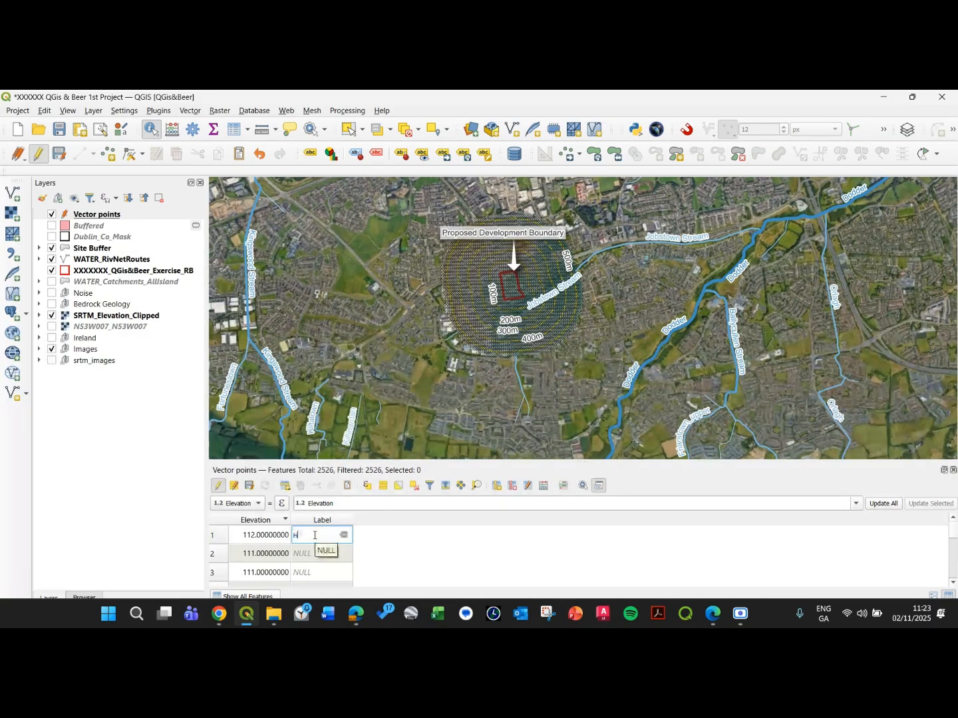
Sort by Elevation ascending to label the two lowest points L, and save the layer edits with editing turned off
click(258, 522)
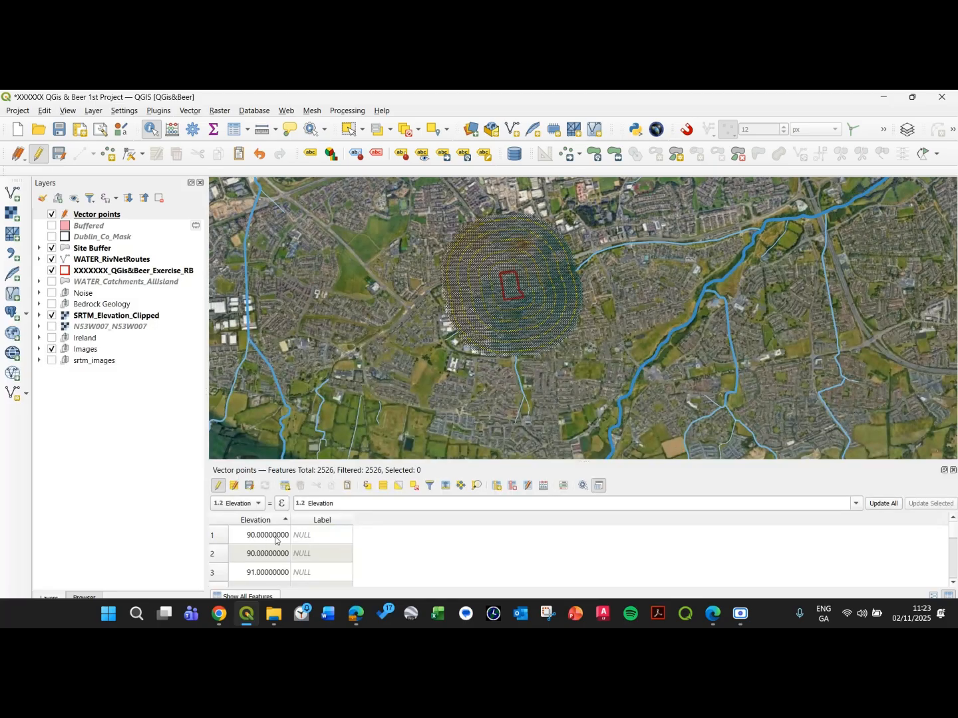
double_click(309, 535)
text(L)
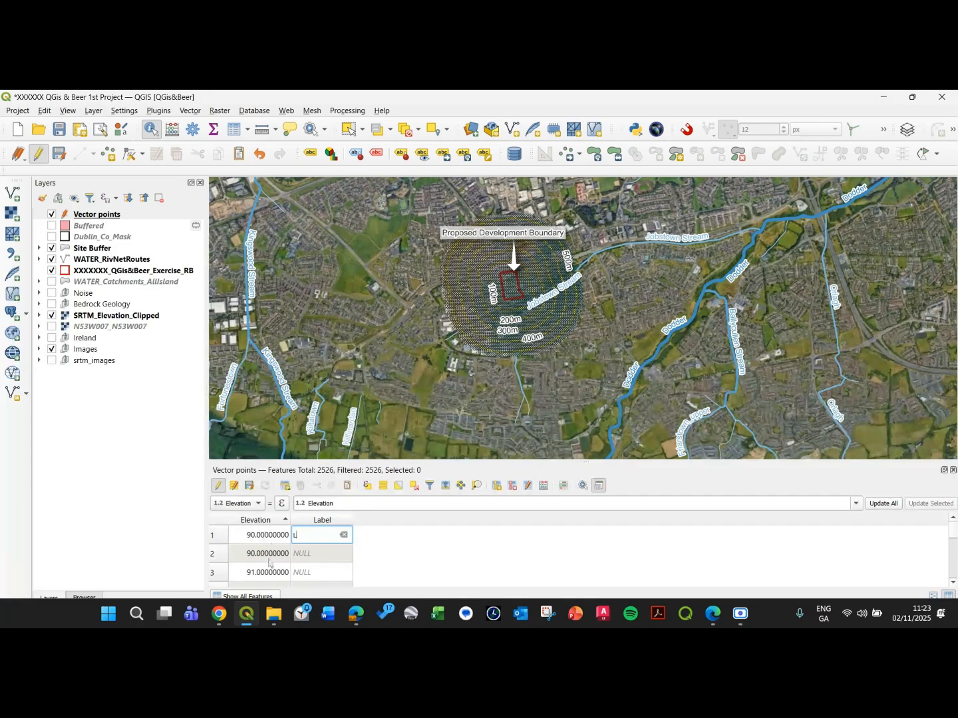
click(326, 553)
text(L)
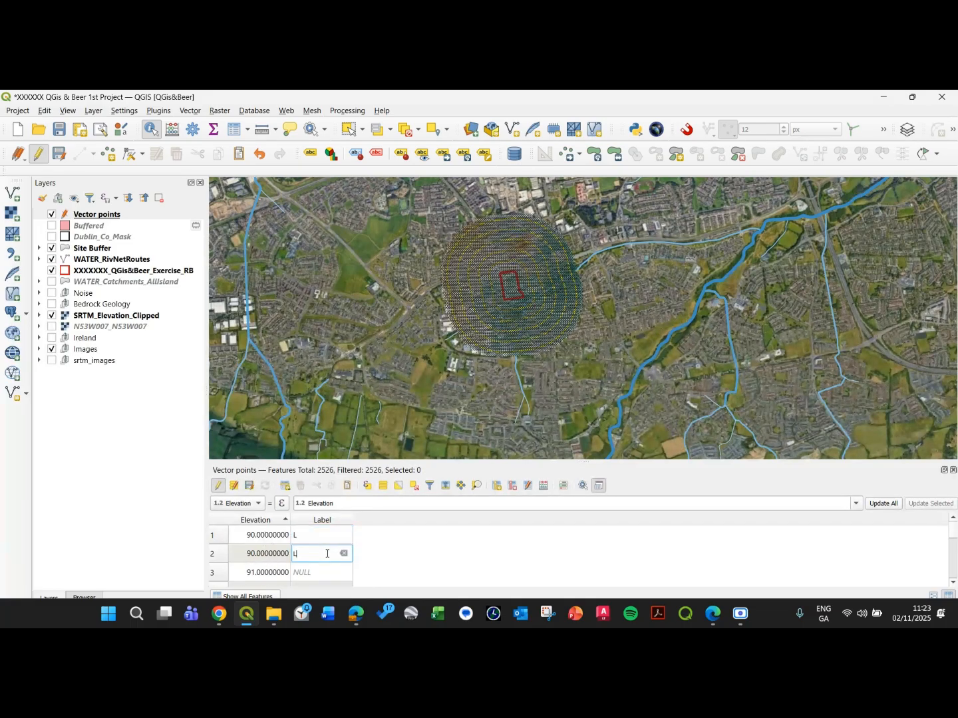
click(470, 562)
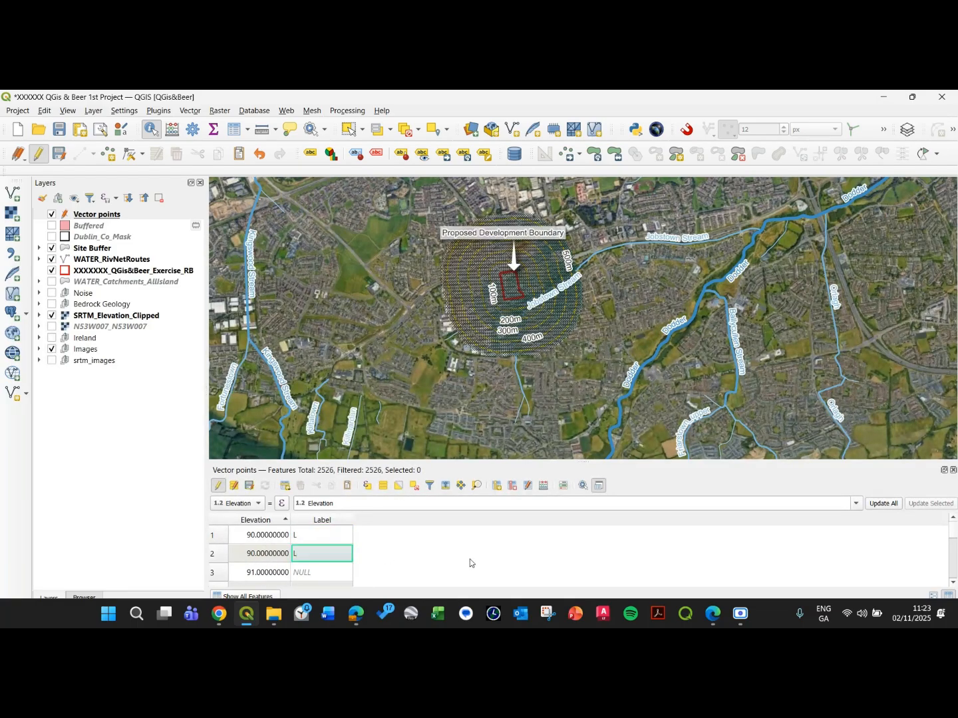
click(250, 486)
click(216, 491)
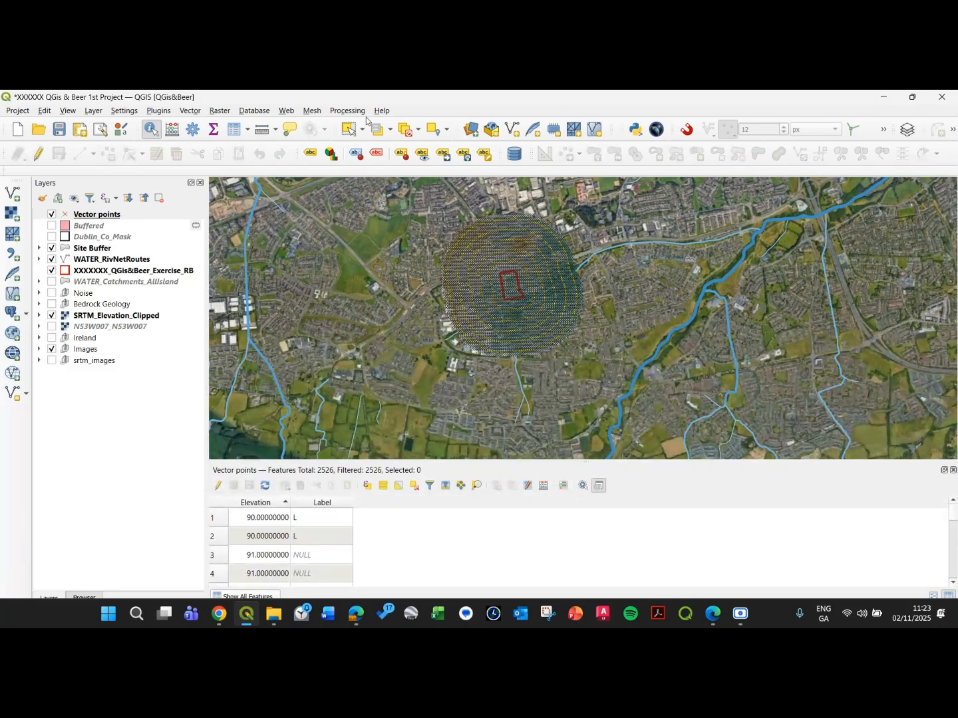
Open the Processing Toolbox and narrow its panel to widen the map view
click(193, 129)
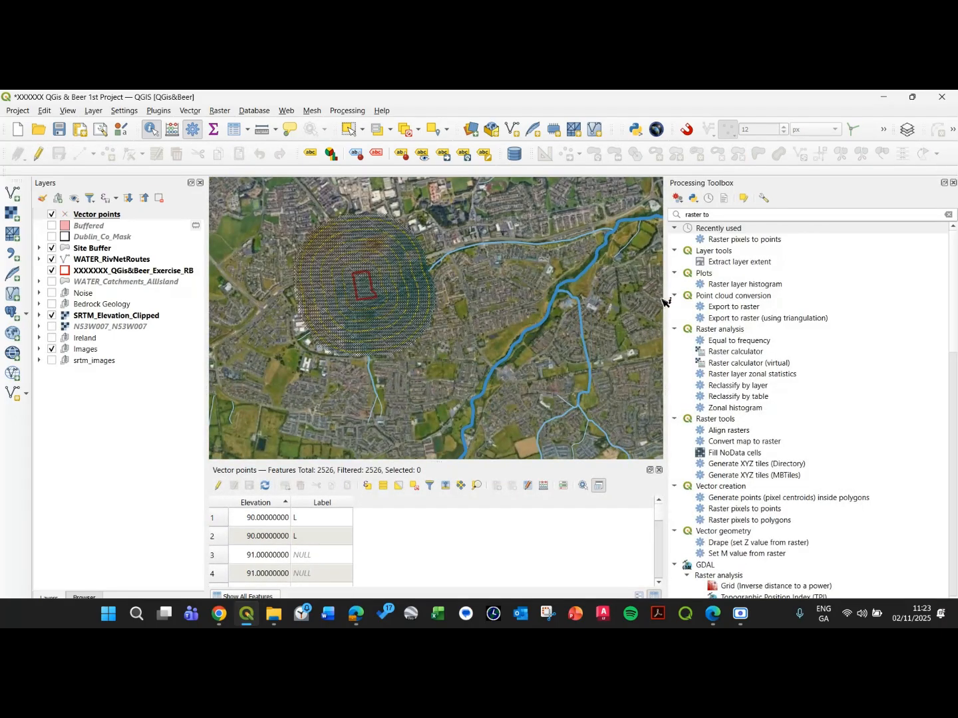
drag(664, 301, 832, 296)
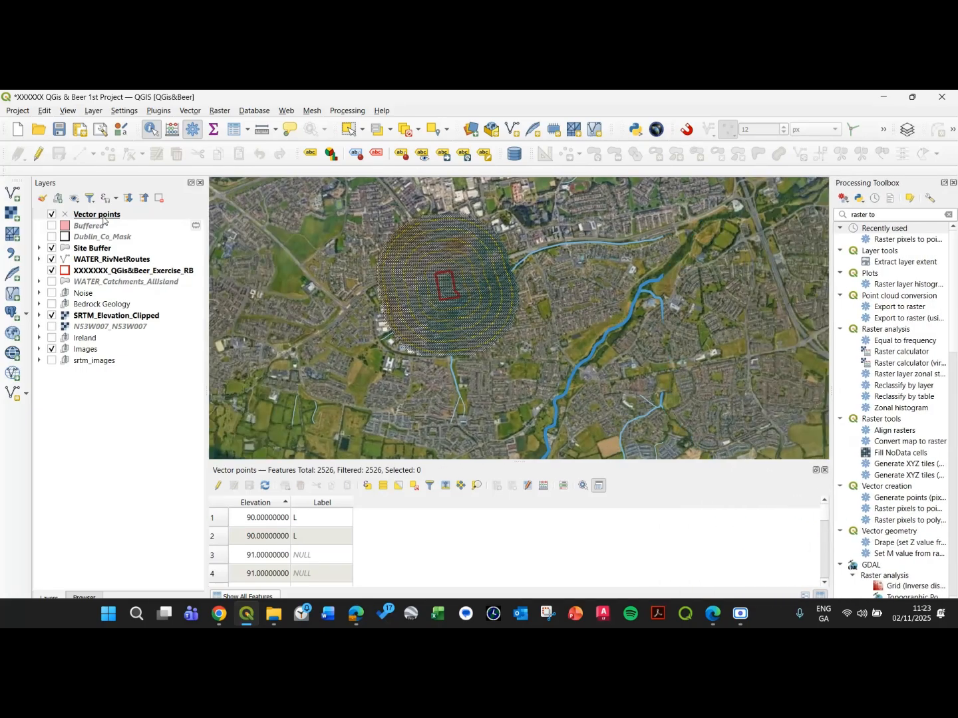
Rename the Vector points layer to Elevation Points in its source properties
click(105, 217)
double_click(129, 217)
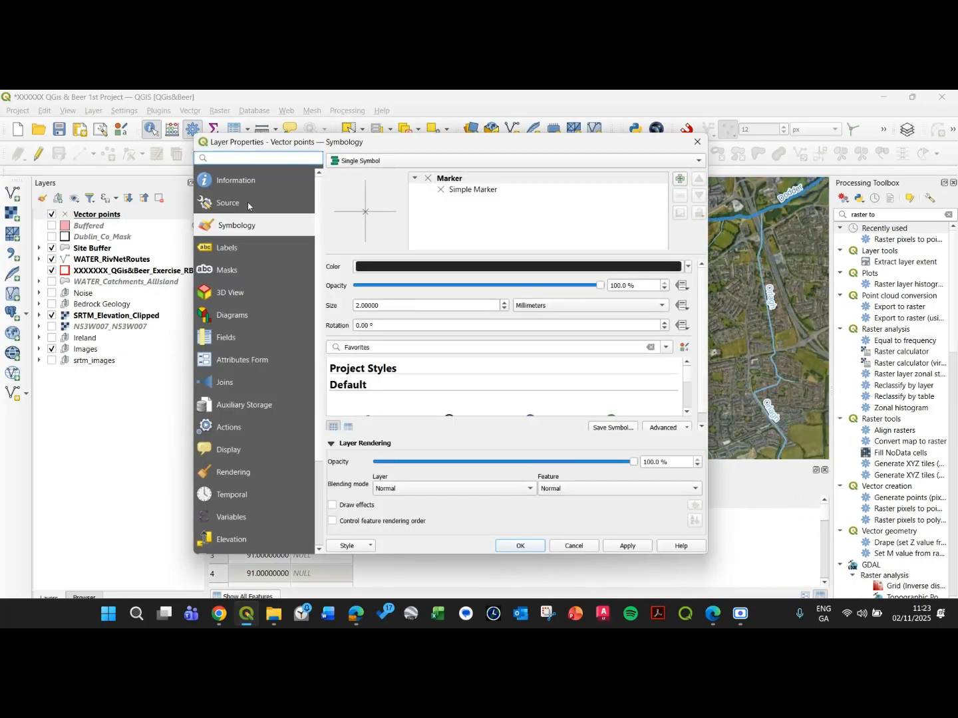
click(247, 202)
click(236, 226)
click(245, 203)
triple_click(397, 173)
text(E)
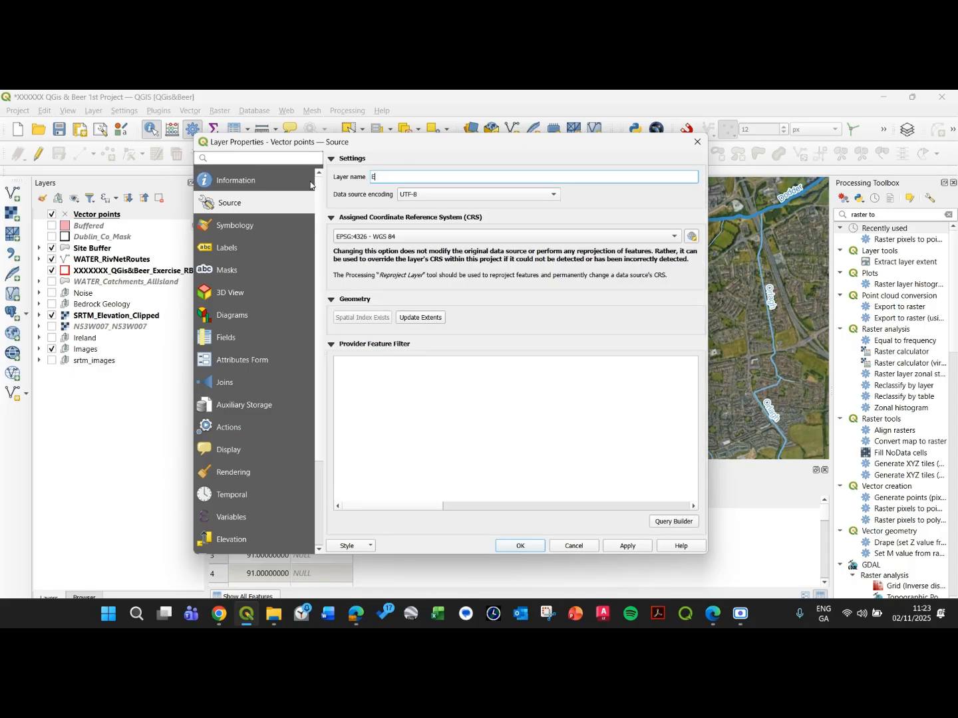
text(levation Points)
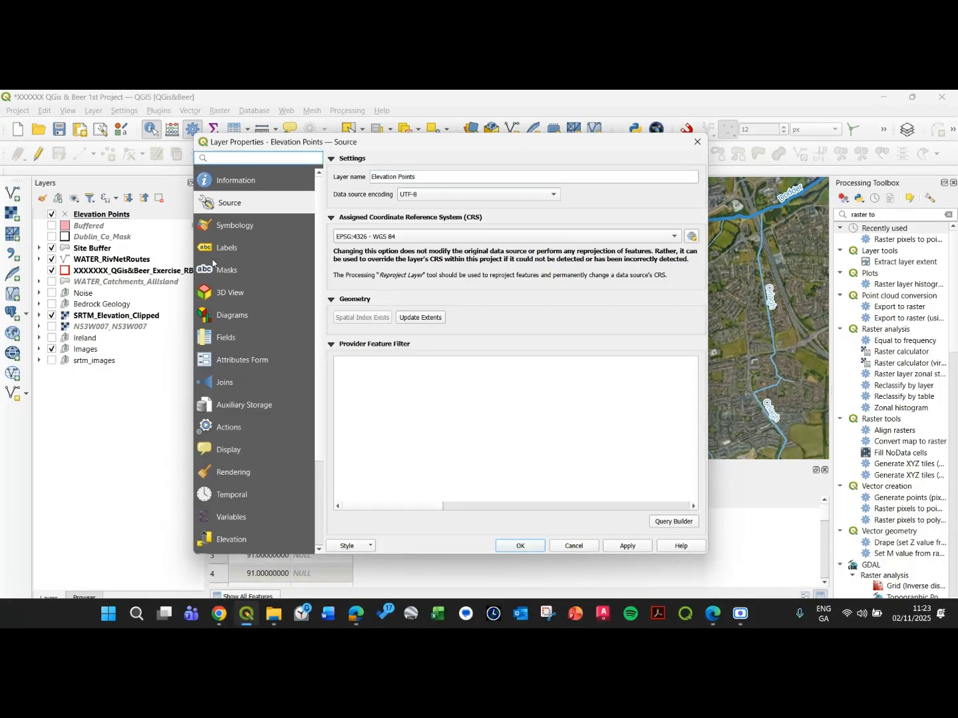
Open the symbology settings of the Elevation Points layer
click(233, 230)
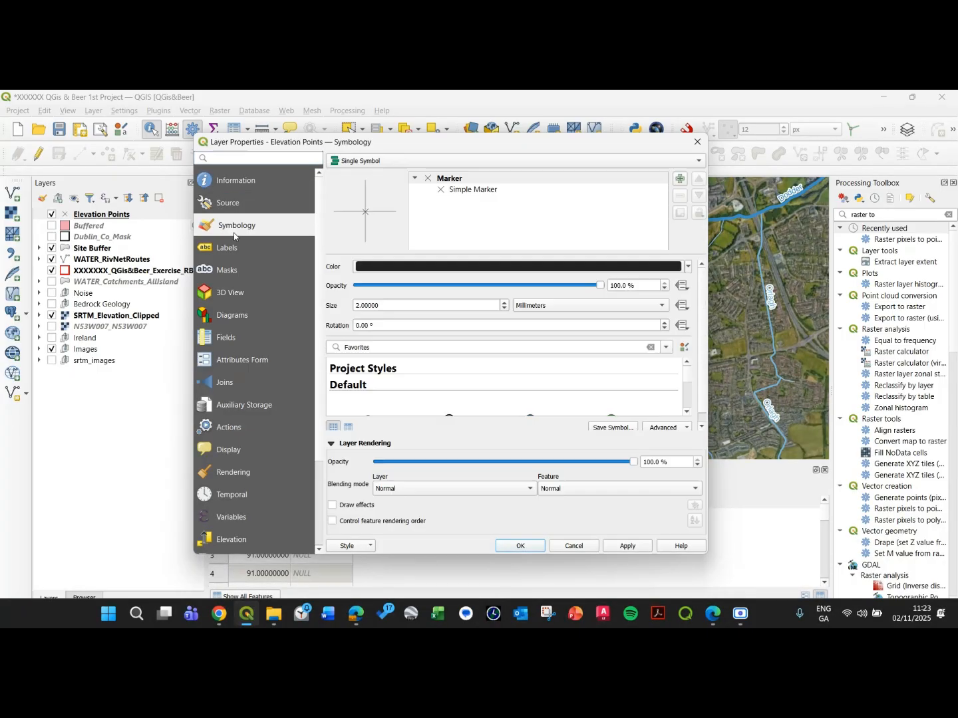
Switch the Elevation Points symbology to Rule-based and label the existing rule "Higher"
click(399, 164)
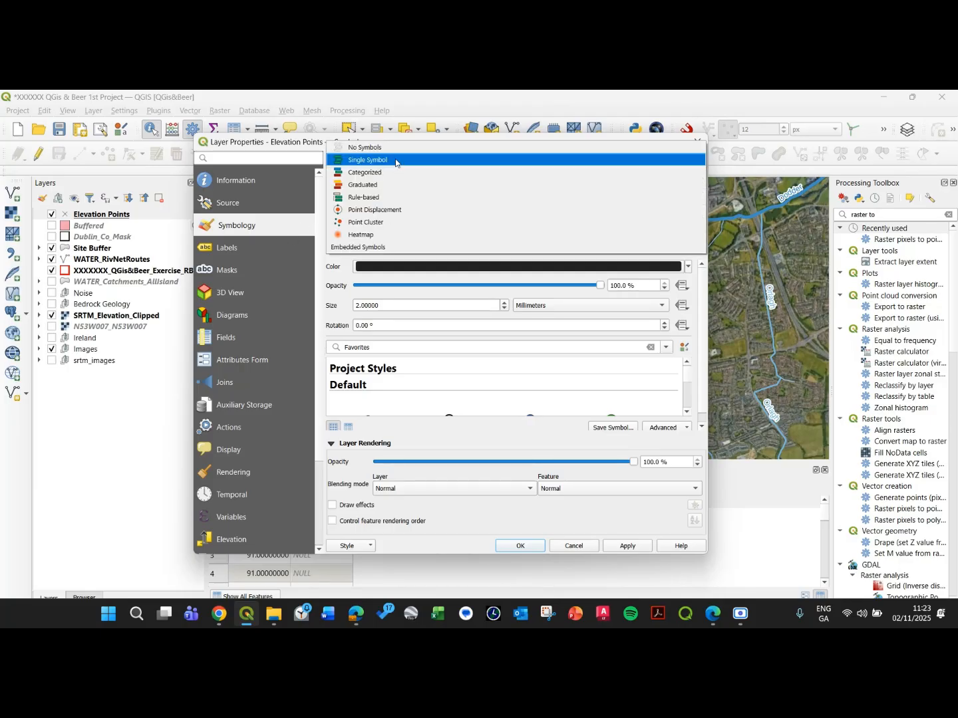
click(373, 197)
double_click(379, 190)
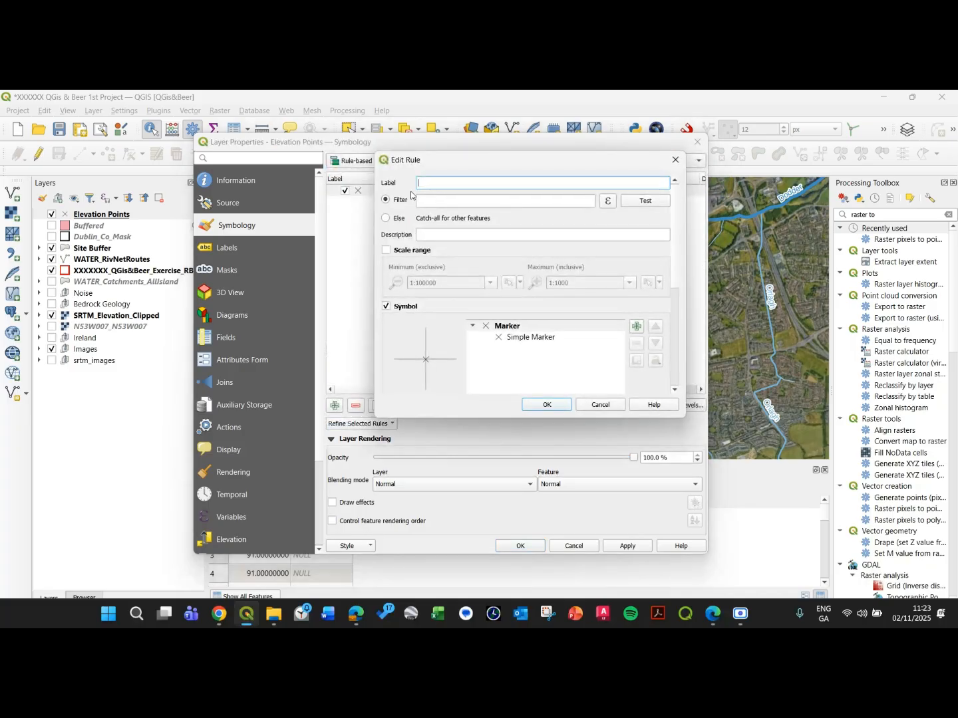
text(Higher)
key(Tab)
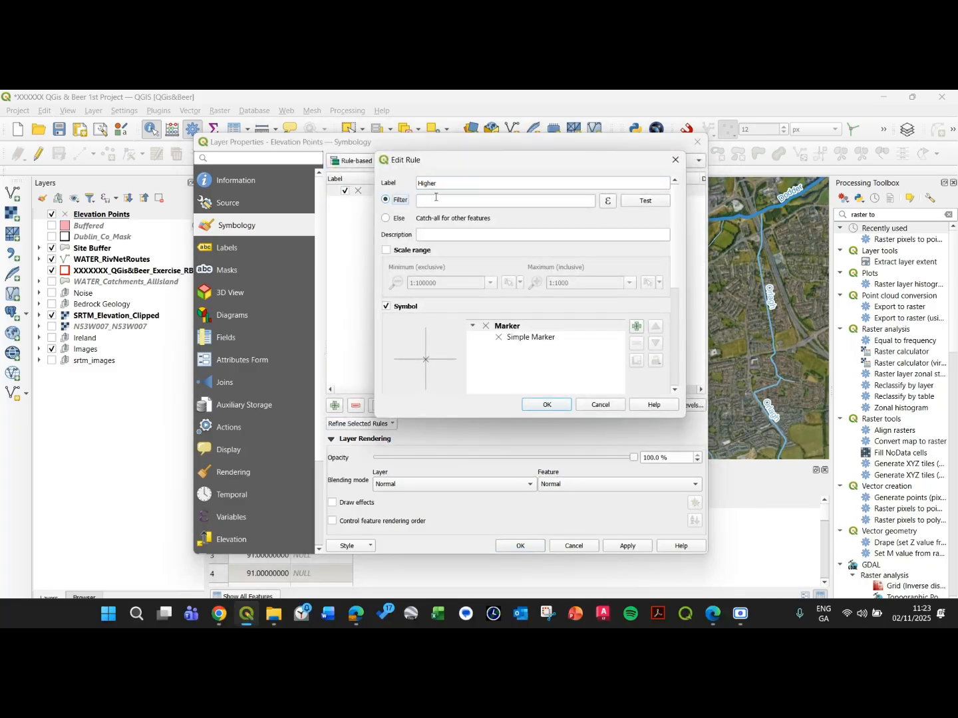
Set the Higher rule's filter expression to "Label" = 'H'
click(607, 201)
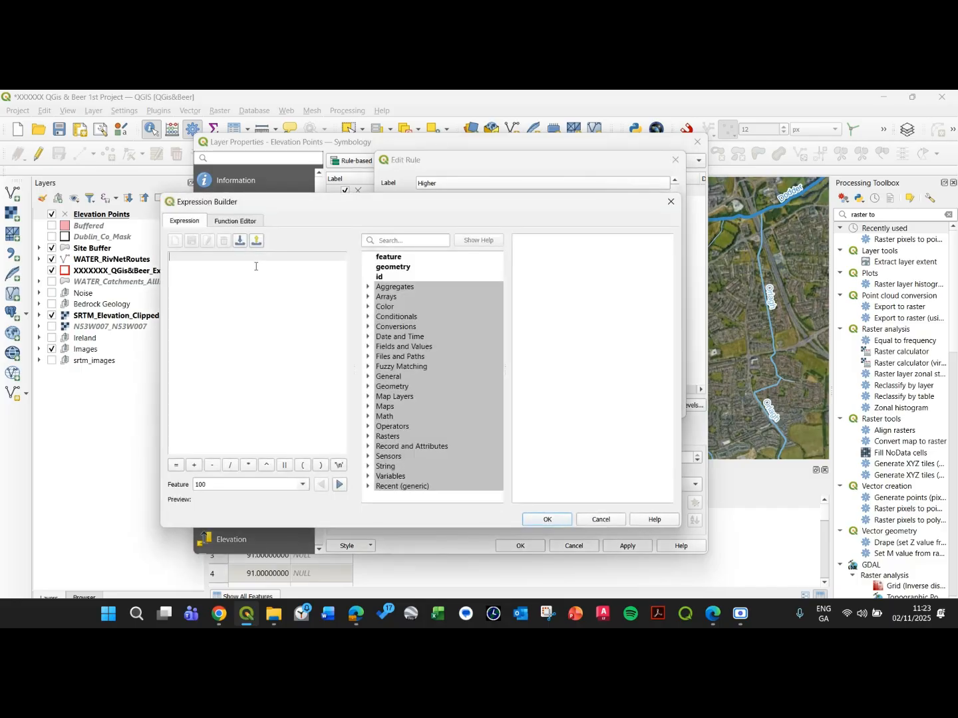
text("Ele)
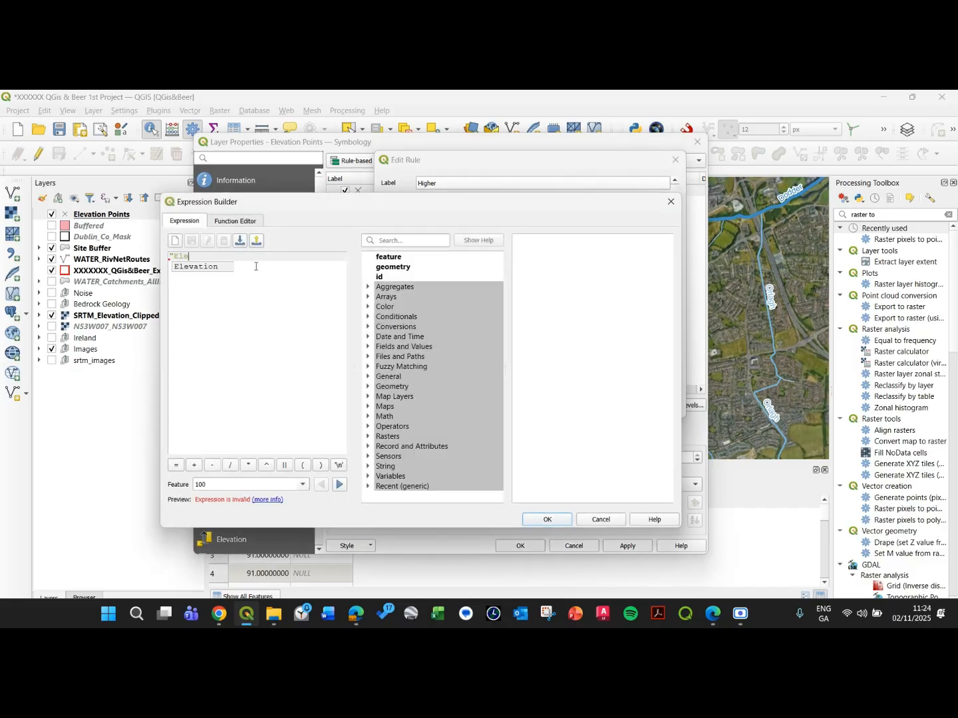
text(va)
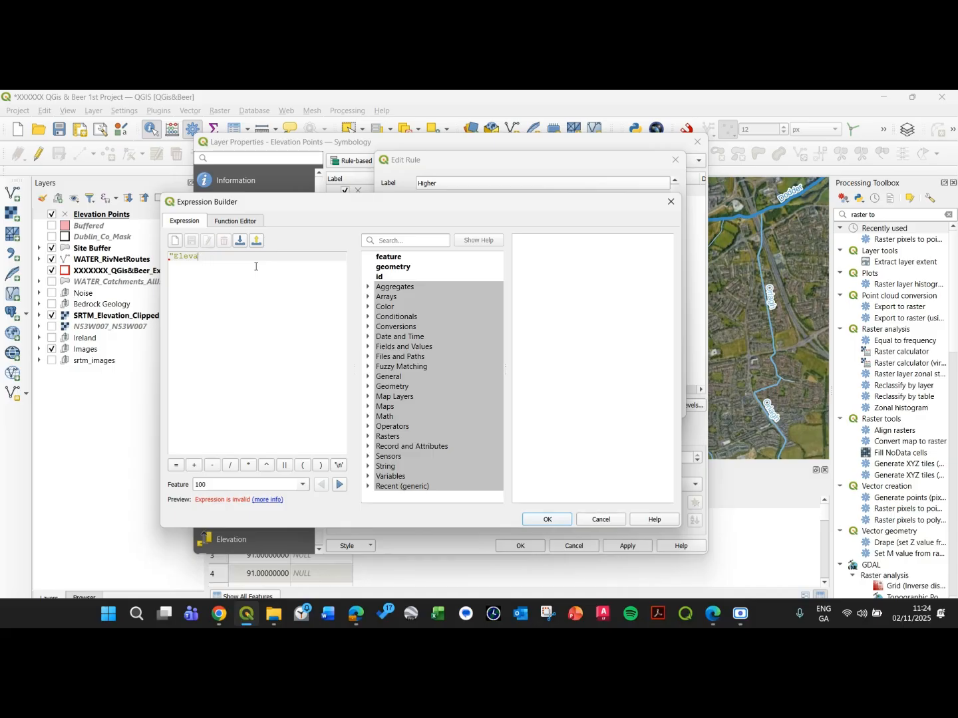
text(tinLabel" )
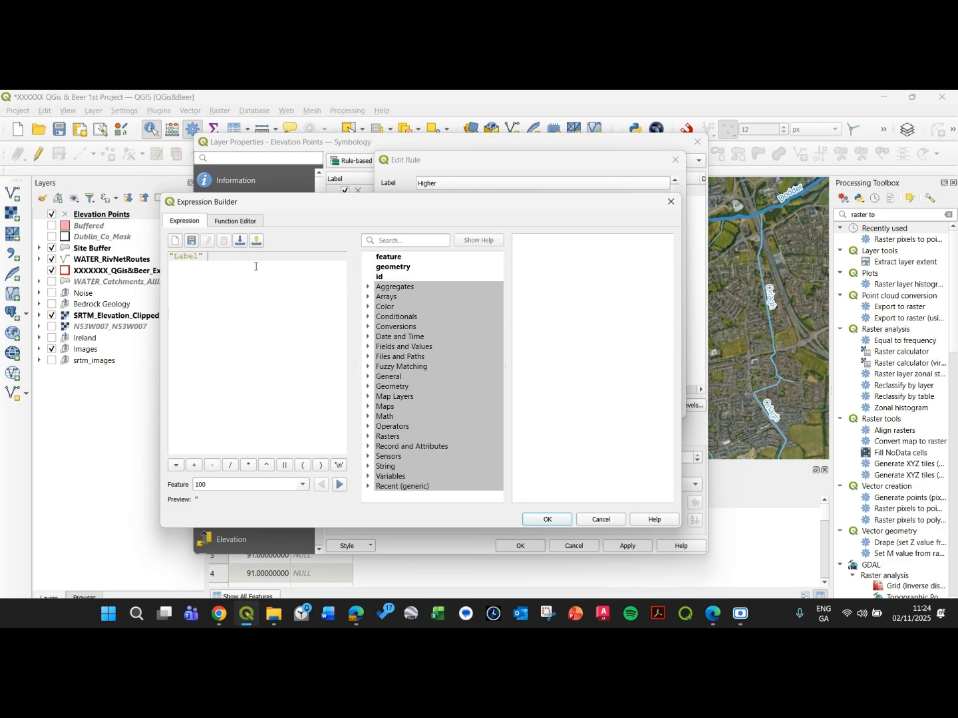
text(= )
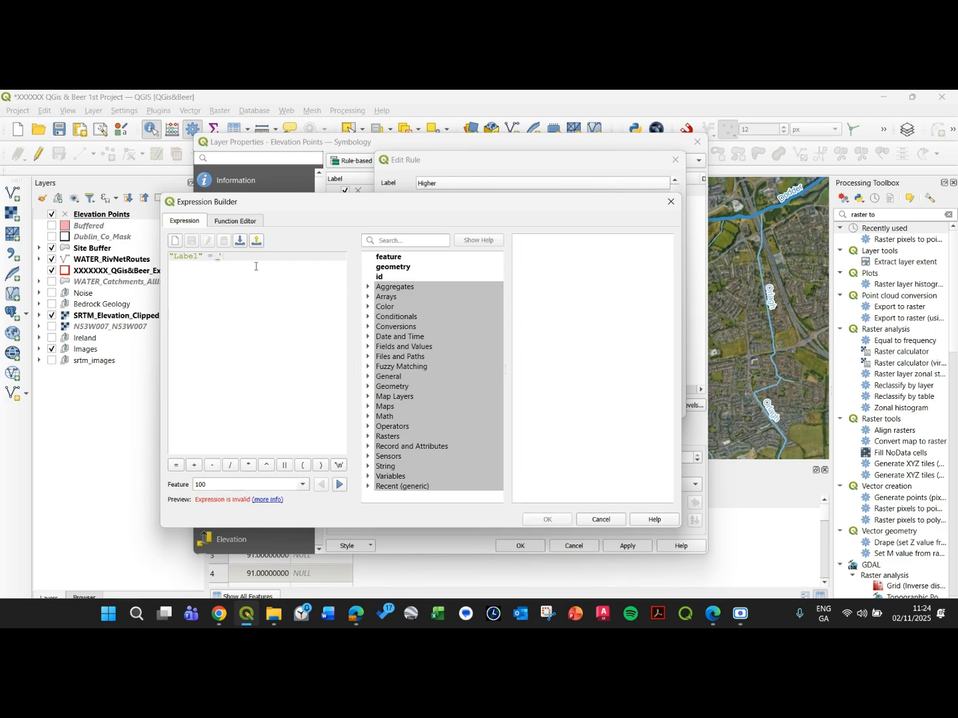
text('H')
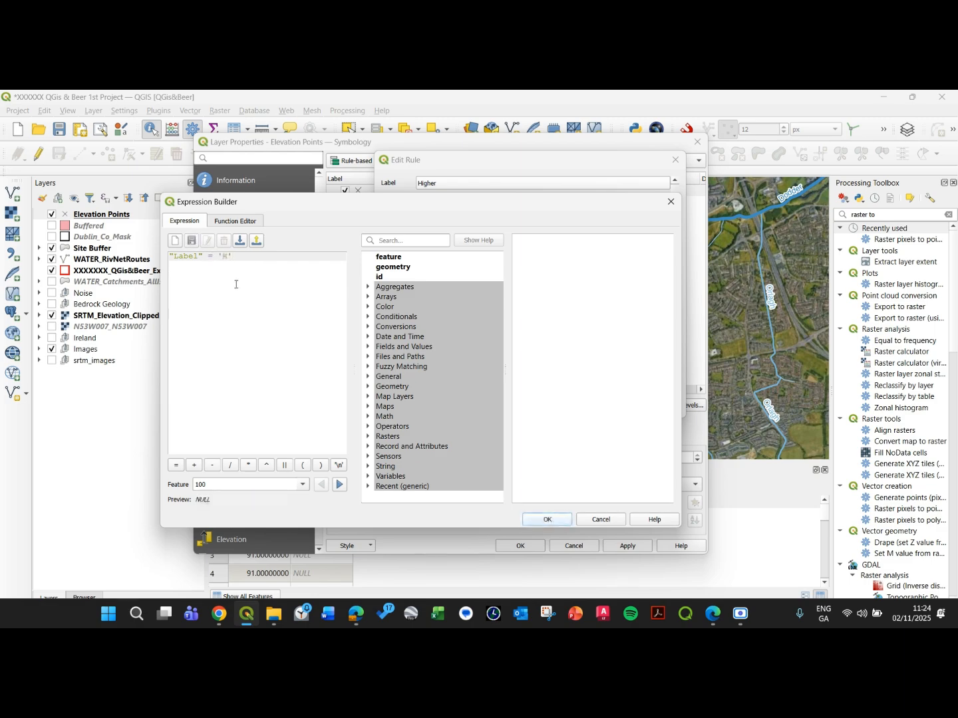
click(548, 522)
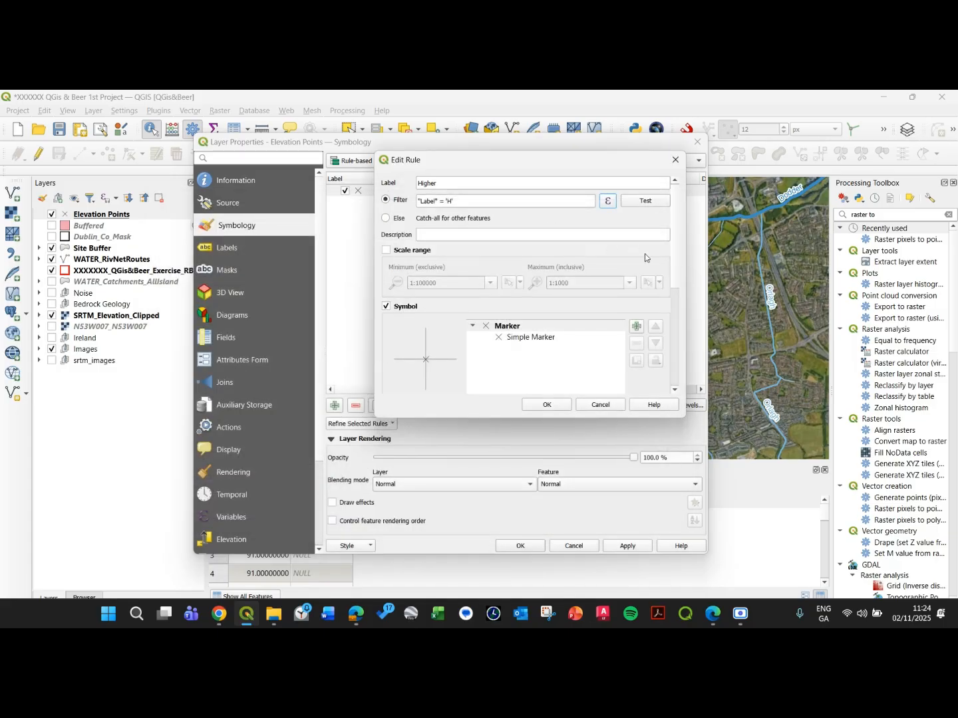
Change the Higher rule's simple marker shape to a triangle
scroll(671, 264, down, 2)
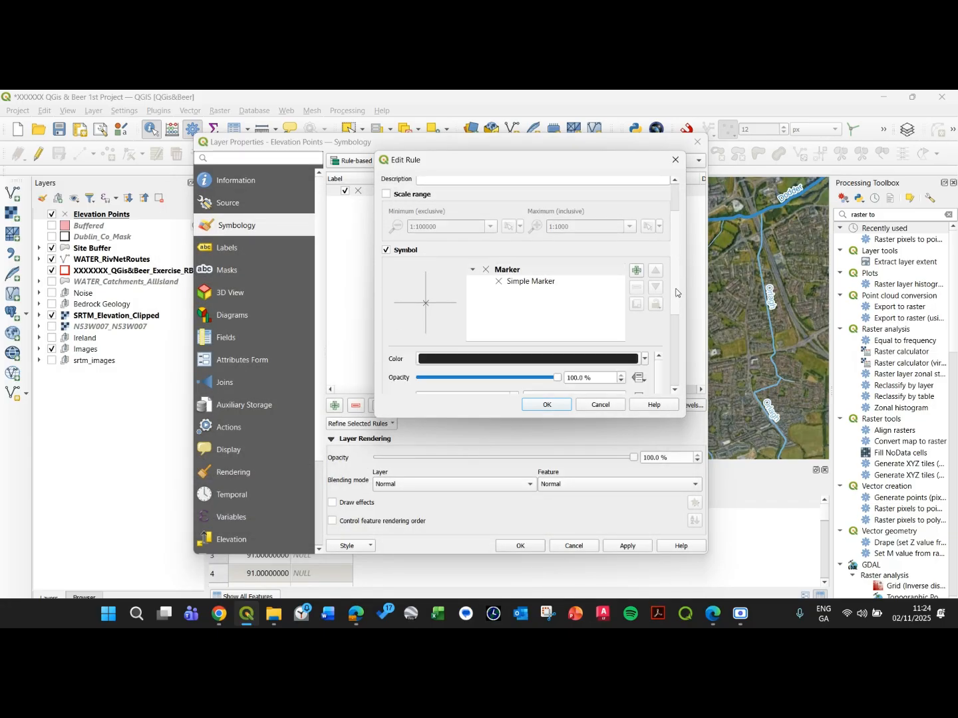
click(530, 274)
scroll(665, 339, down, 3)
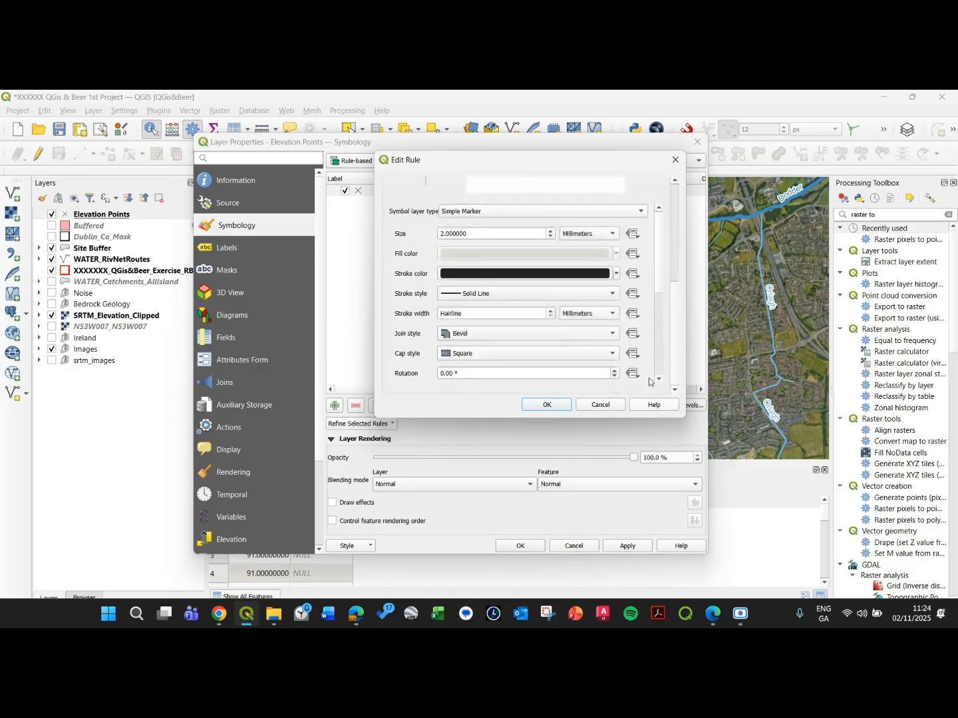
scroll(657, 288, down, 5)
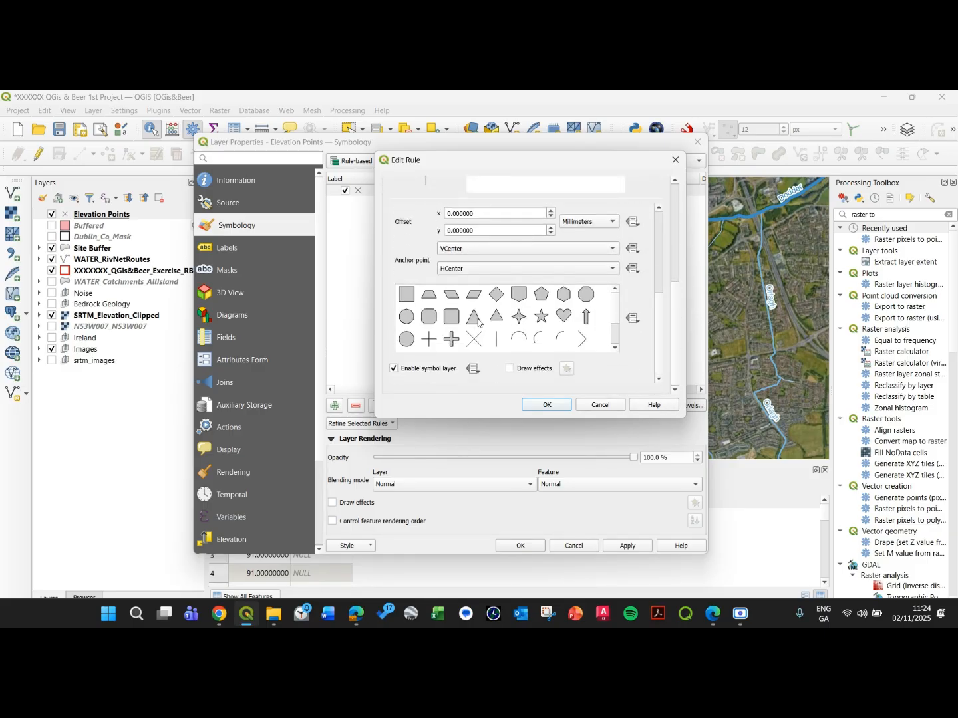
scroll(595, 346, up, 5)
scroll(675, 299, up, 5)
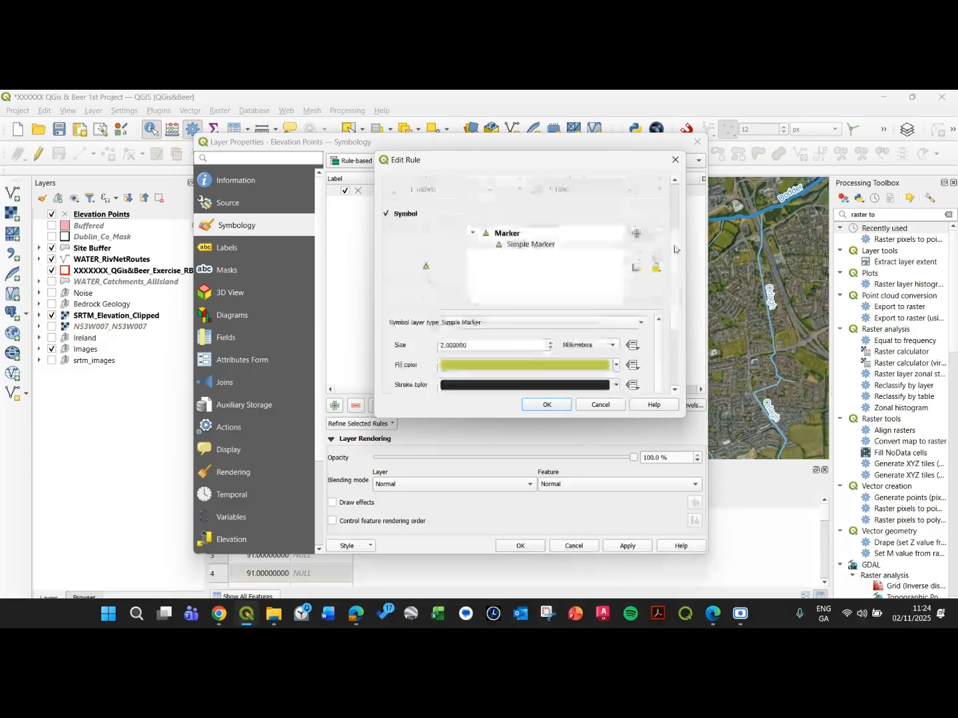
Set the triangle marker's fill color to pure green, #00ff00
click(551, 369)
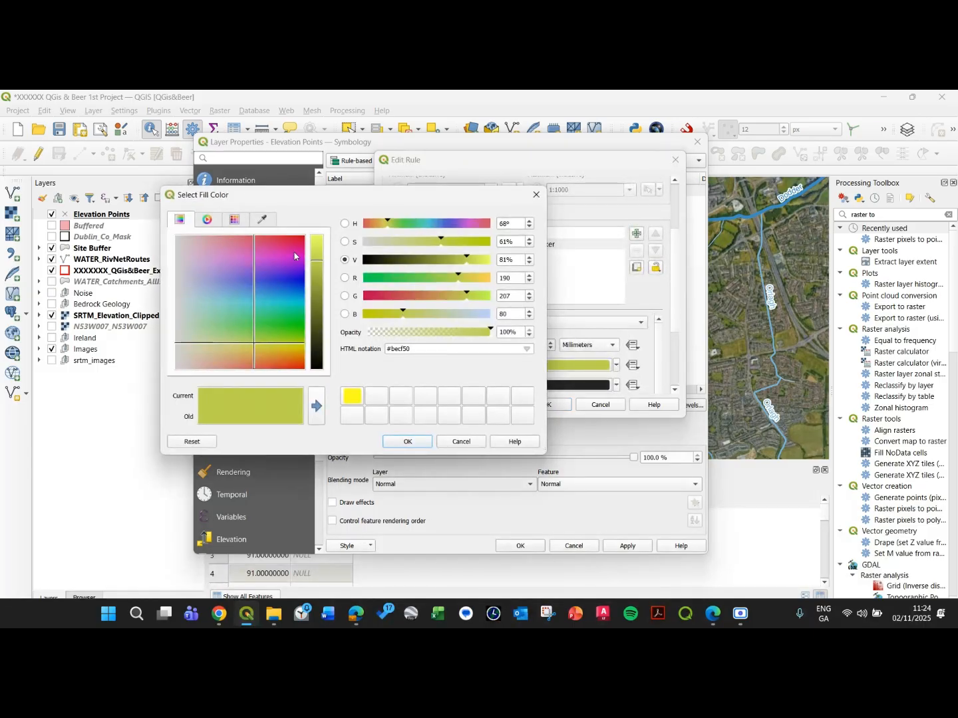
drag(457, 278, 359, 286)
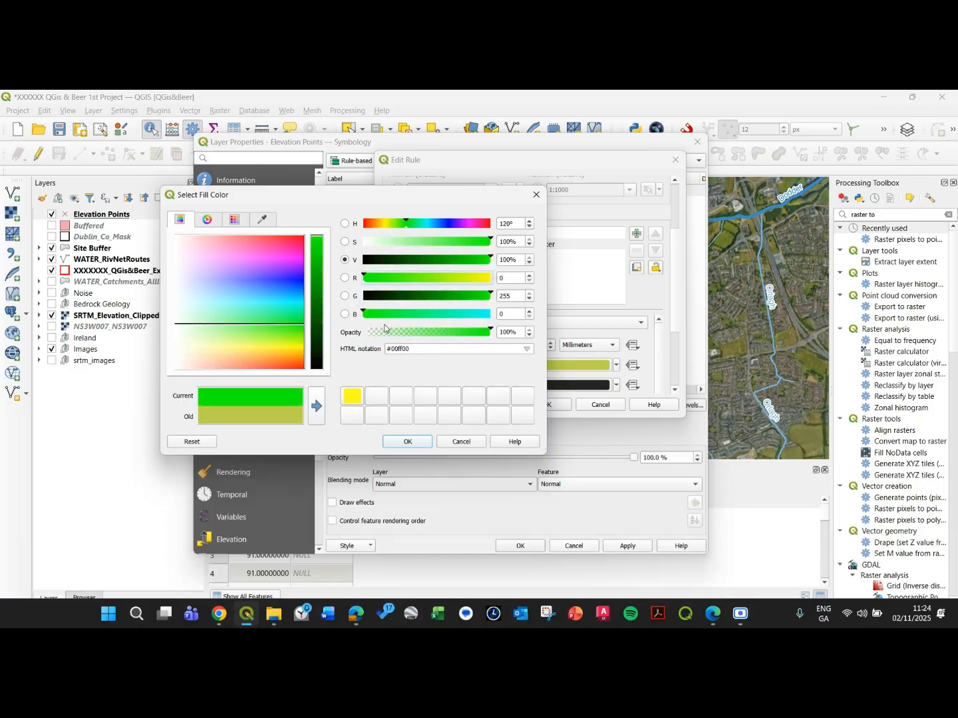
click(387, 441)
Give the triangle marker a white stroke 0.6 mm wide and accept the rule
click(616, 385)
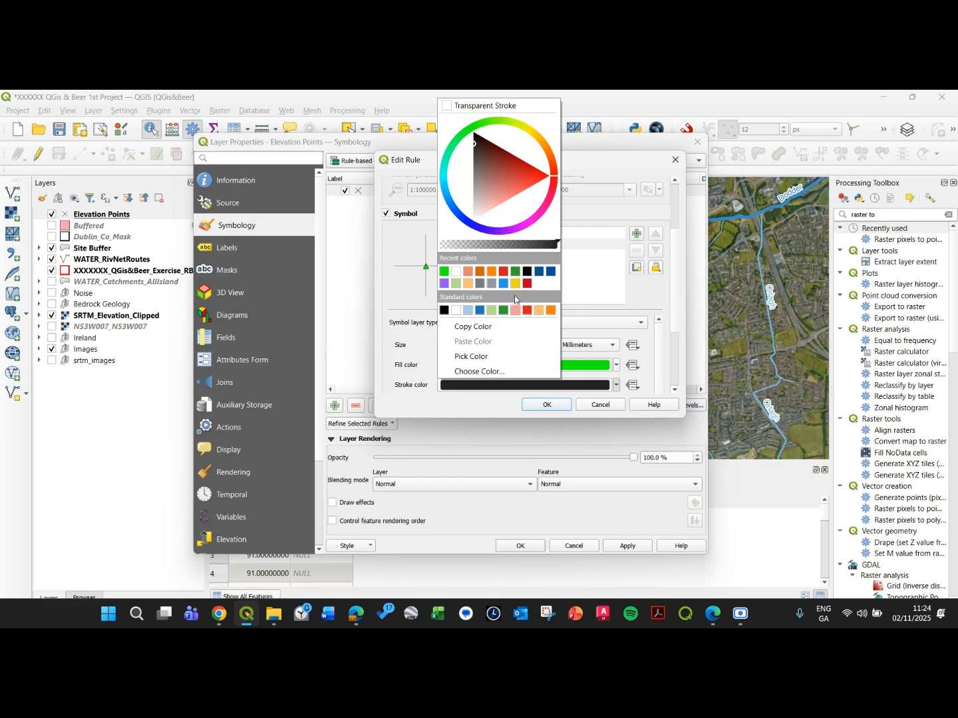
click(455, 271)
scroll(668, 306, down, 3)
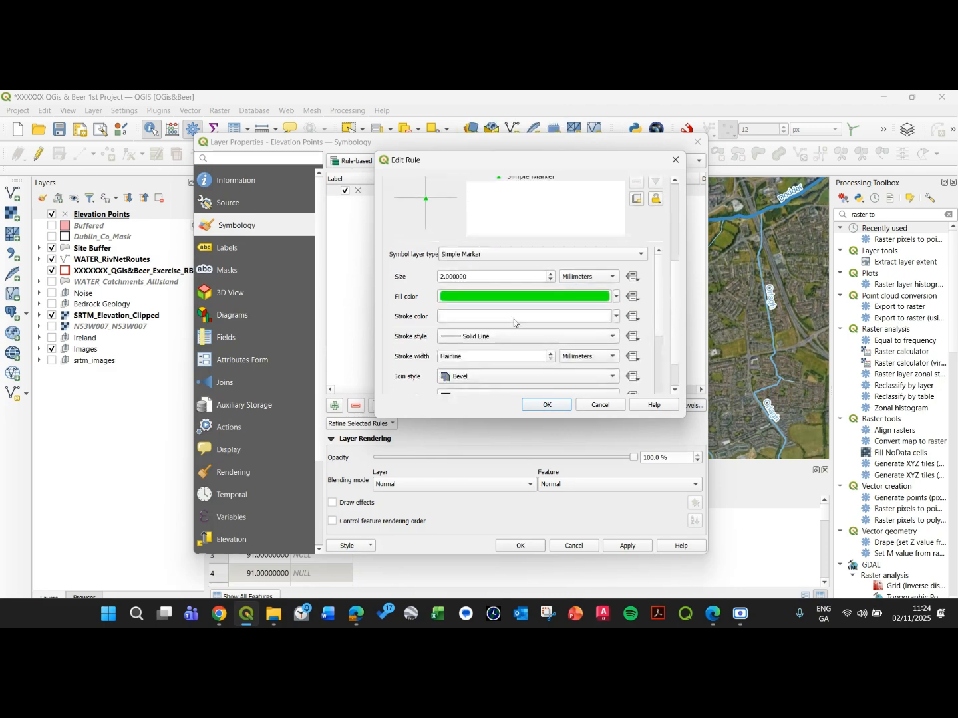
click(550, 355)
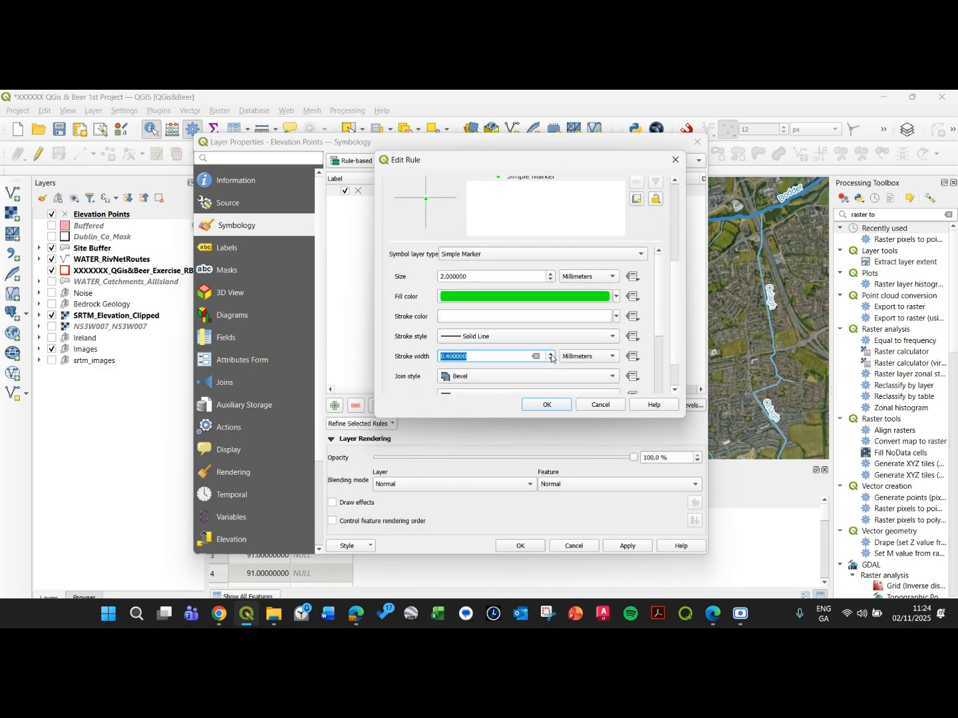
click(547, 404)
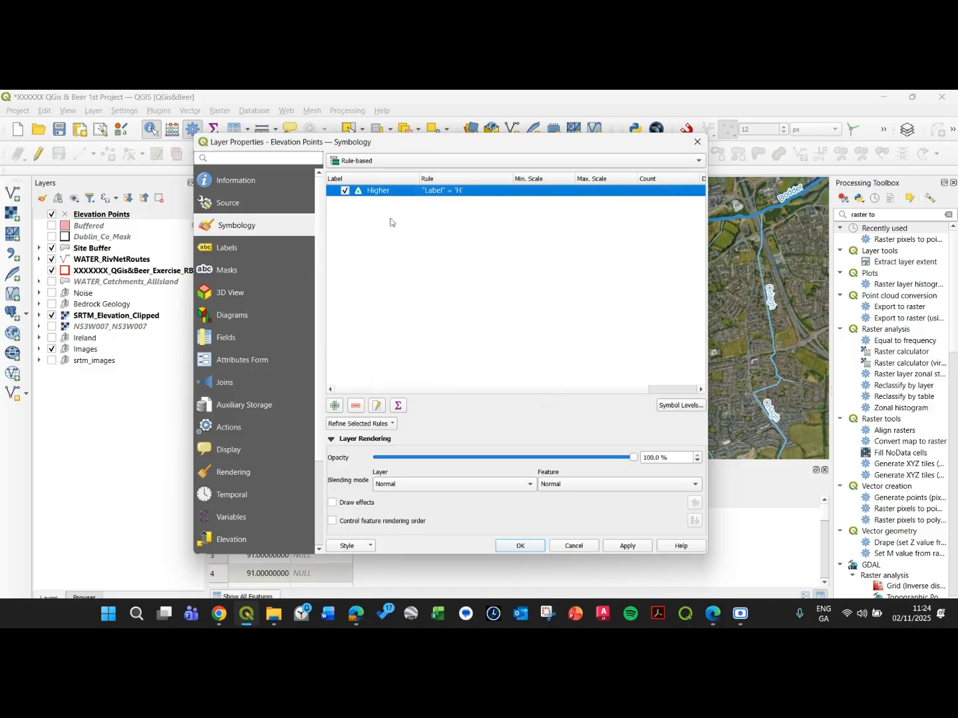
Reopen the Higher rule and set its marker size to 6 mm
double_click(375, 193)
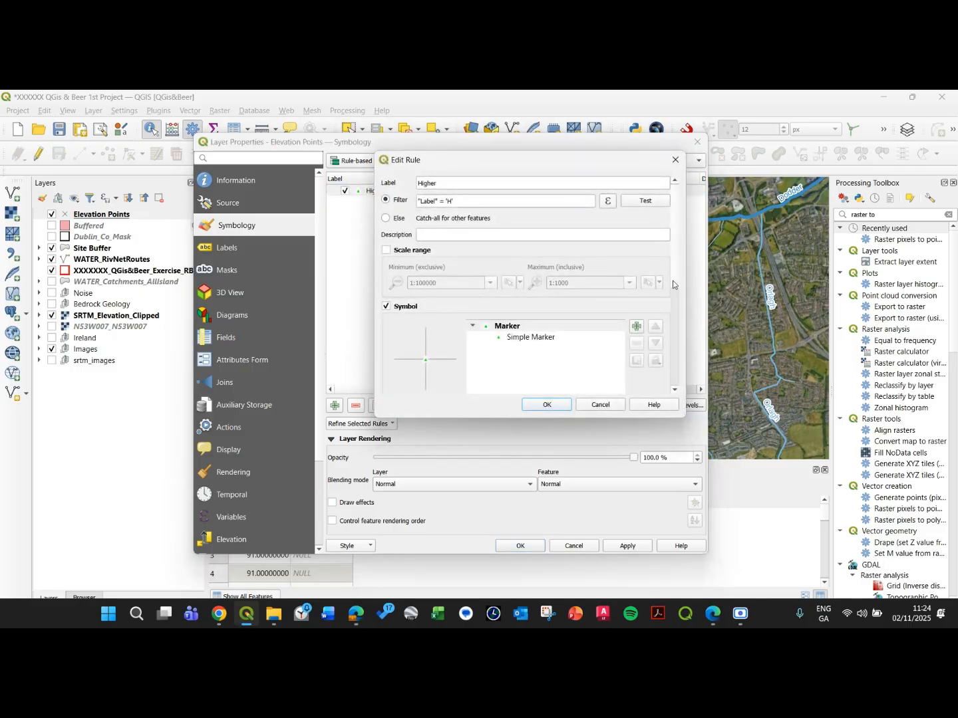
scroll(672, 284, down, 3)
click(462, 358)
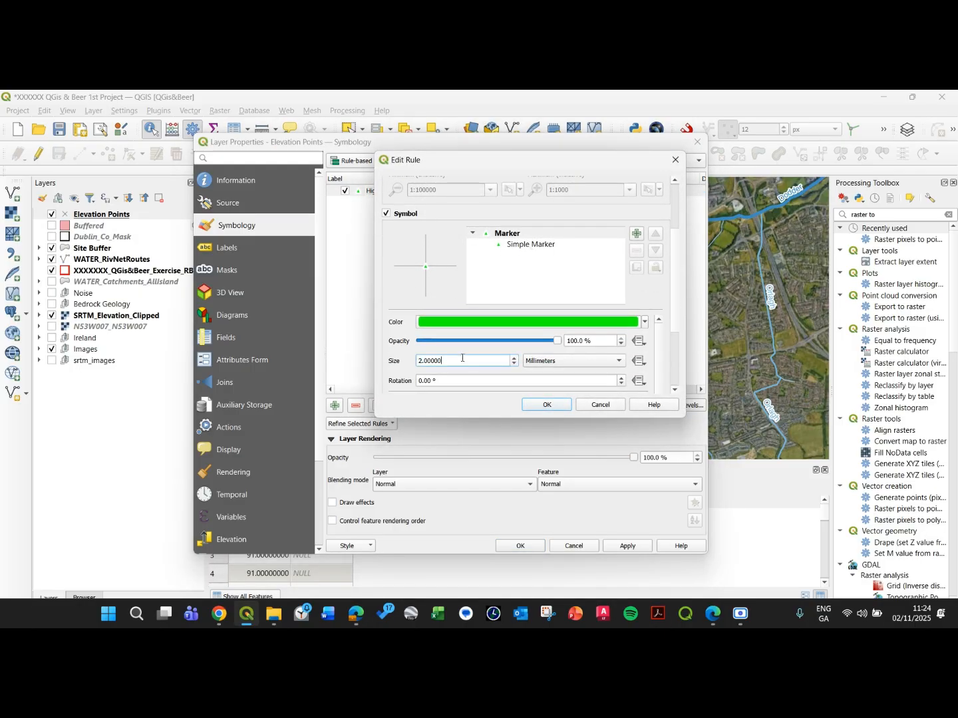
double_click(462, 358)
text(6)
click(425, 269)
scroll(677, 303, down, 3)
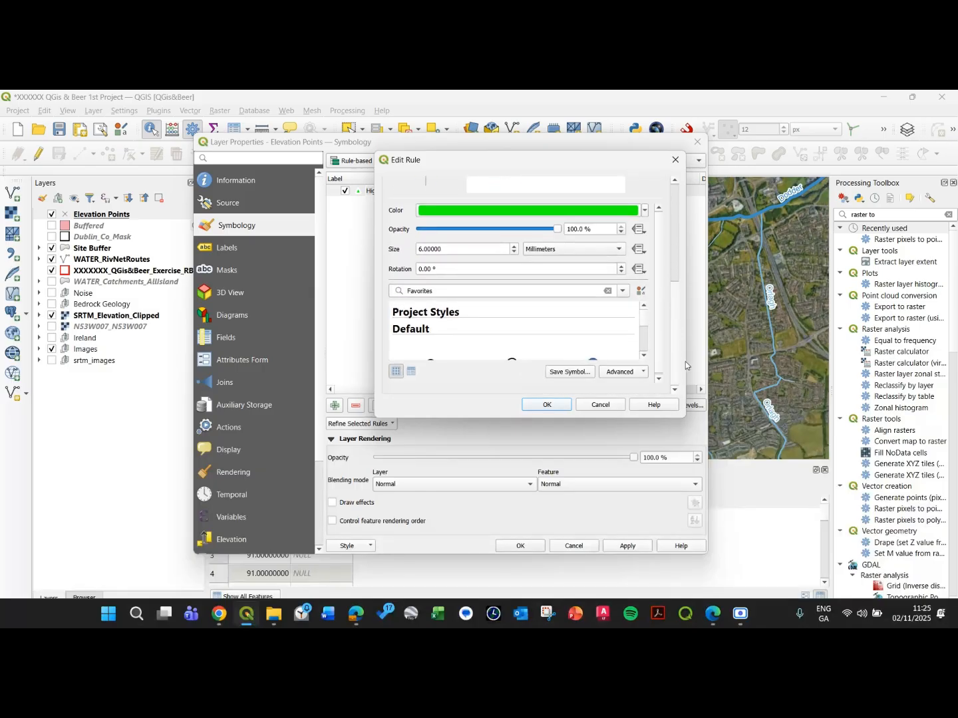
scroll(673, 313, up, 3)
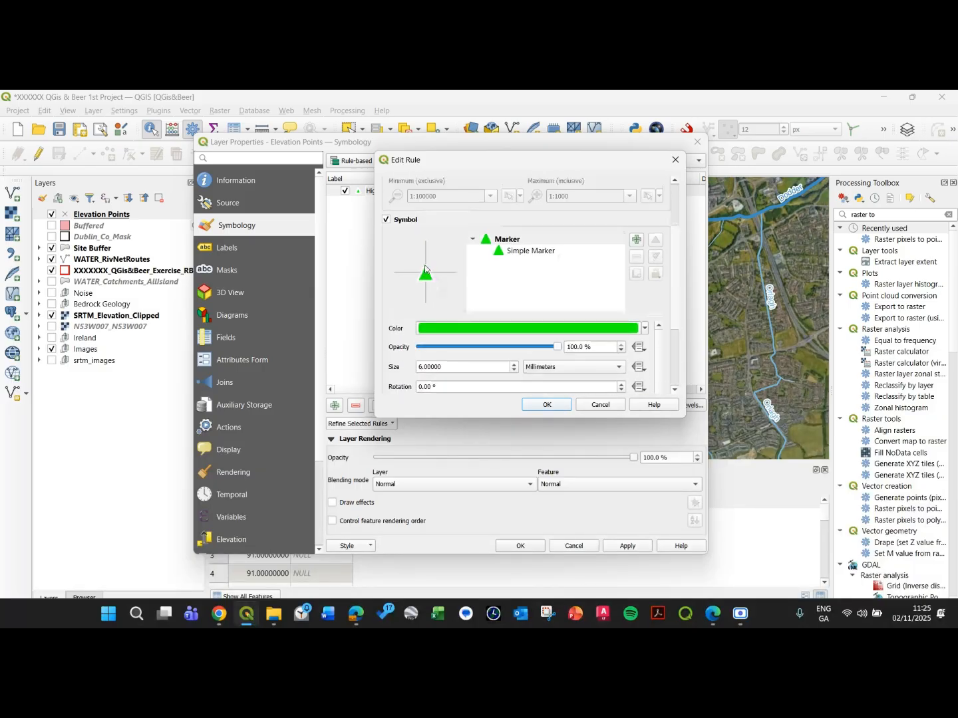
Set the simple marker's vertical anchor point to Top
scroll(505, 266, down, 3)
scroll(532, 253, up, 3)
click(546, 234)
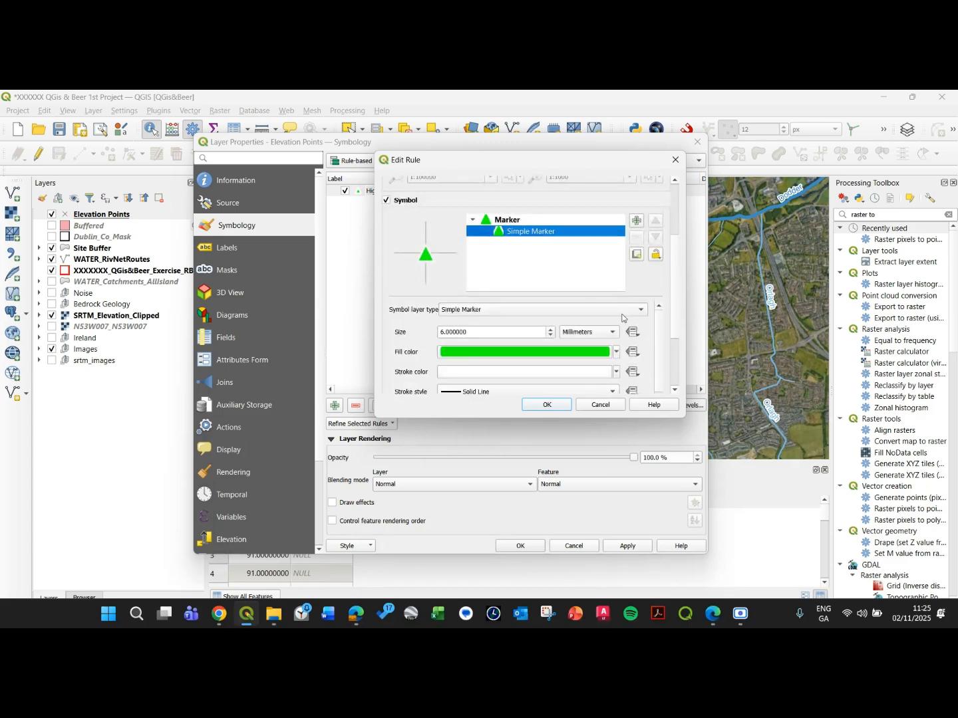
scroll(675, 315, down, 3)
scroll(652, 293, down, 5)
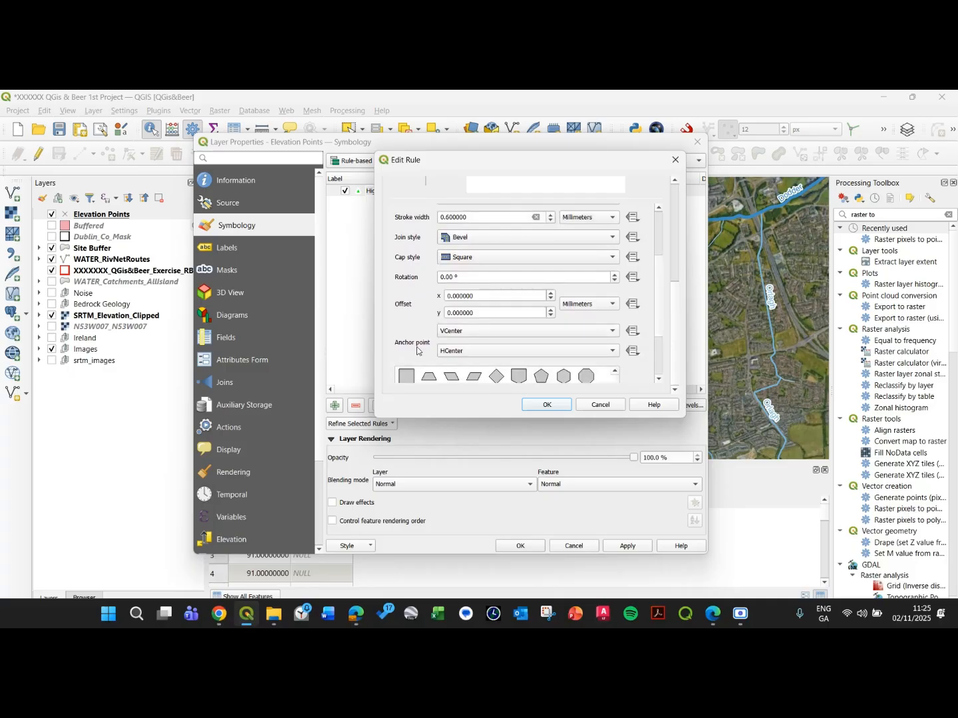
click(462, 332)
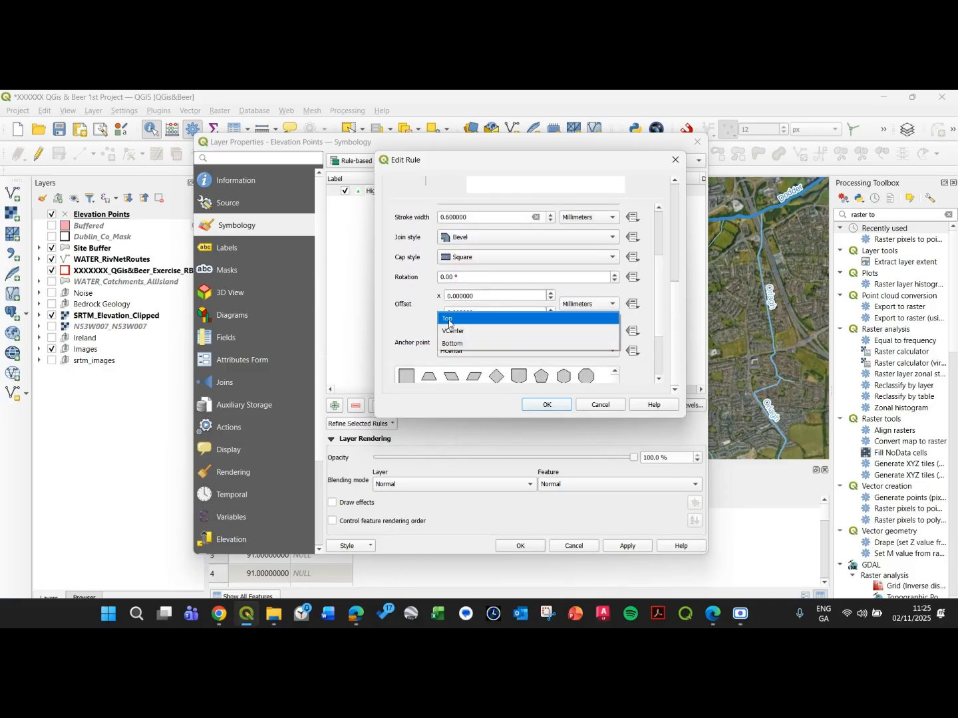
click(448, 319)
drag(659, 323, 656, 268)
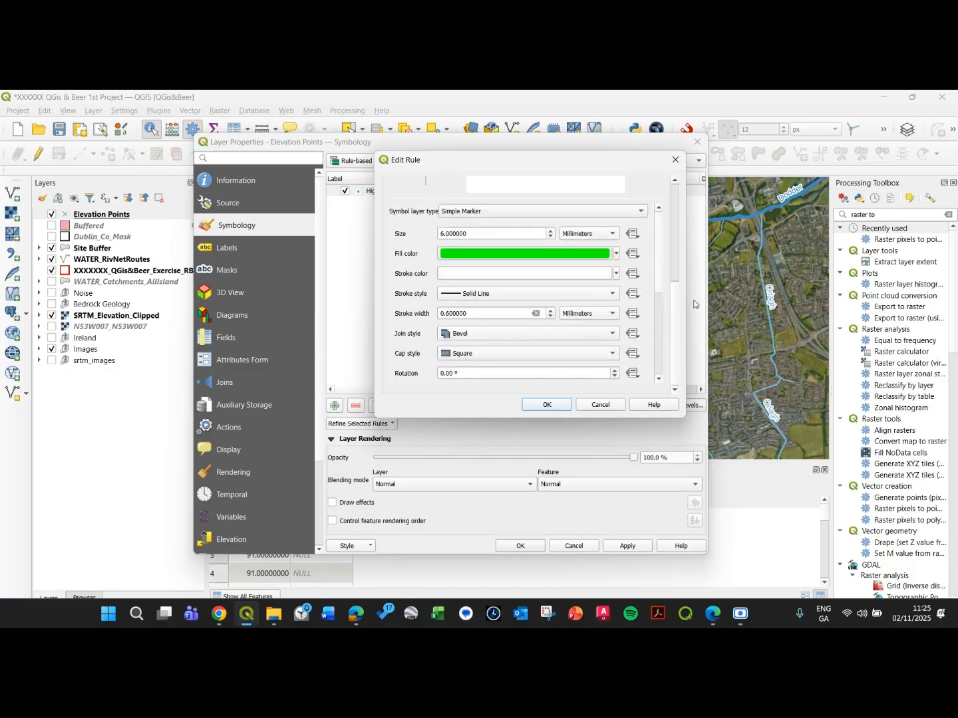
scroll(672, 240, up, 5)
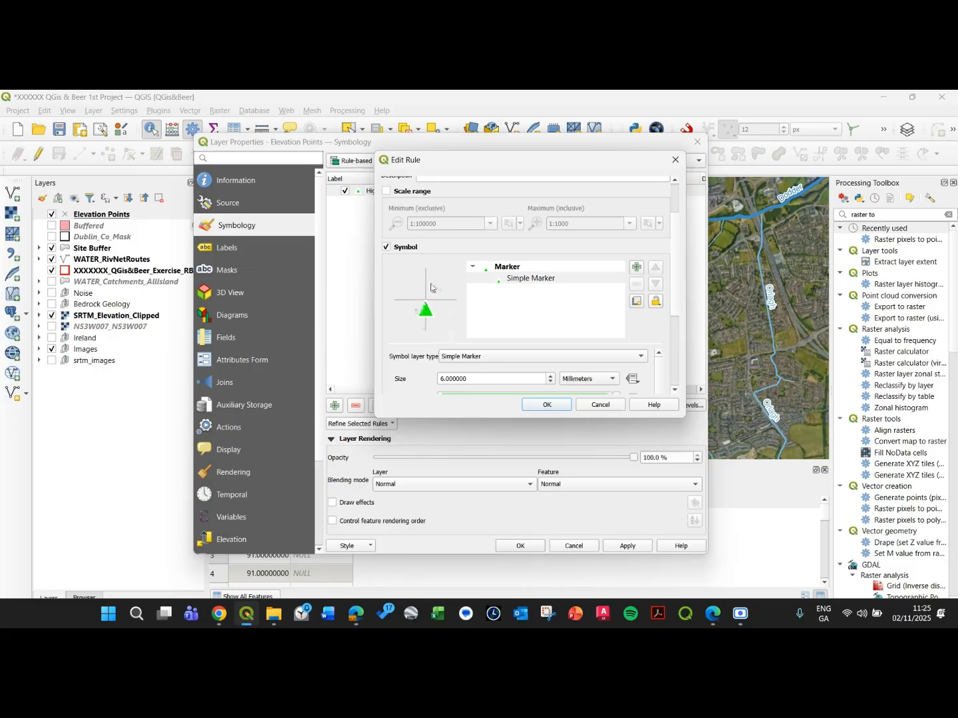
Rotate the triangle marker 180 degrees to point downwards and apply the rule-based style to the layer
scroll(680, 301, down, 3)
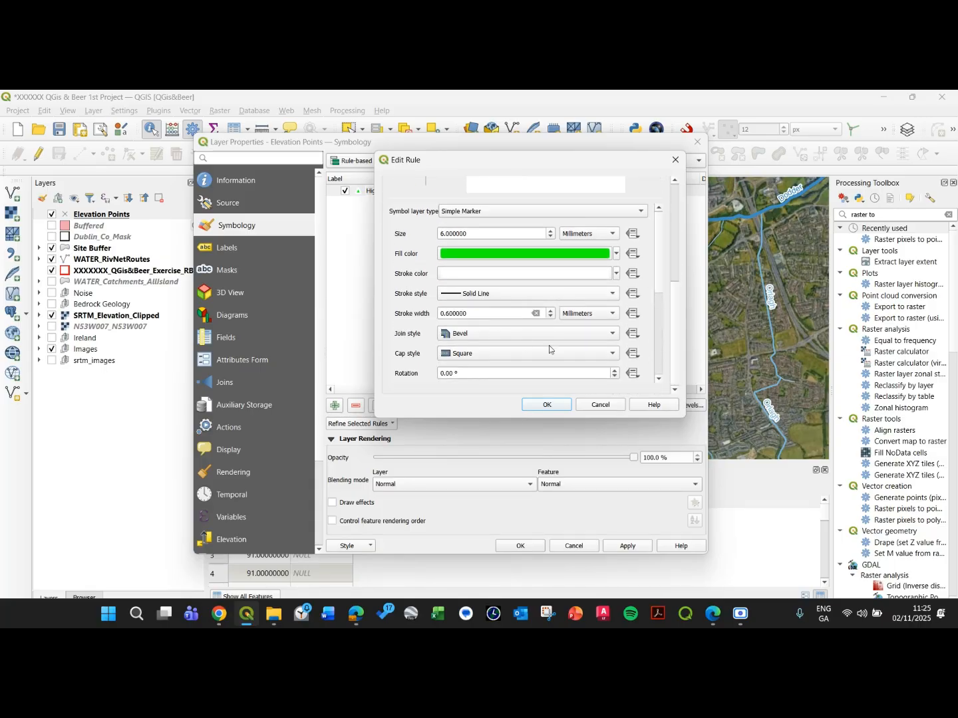
double_click(445, 373)
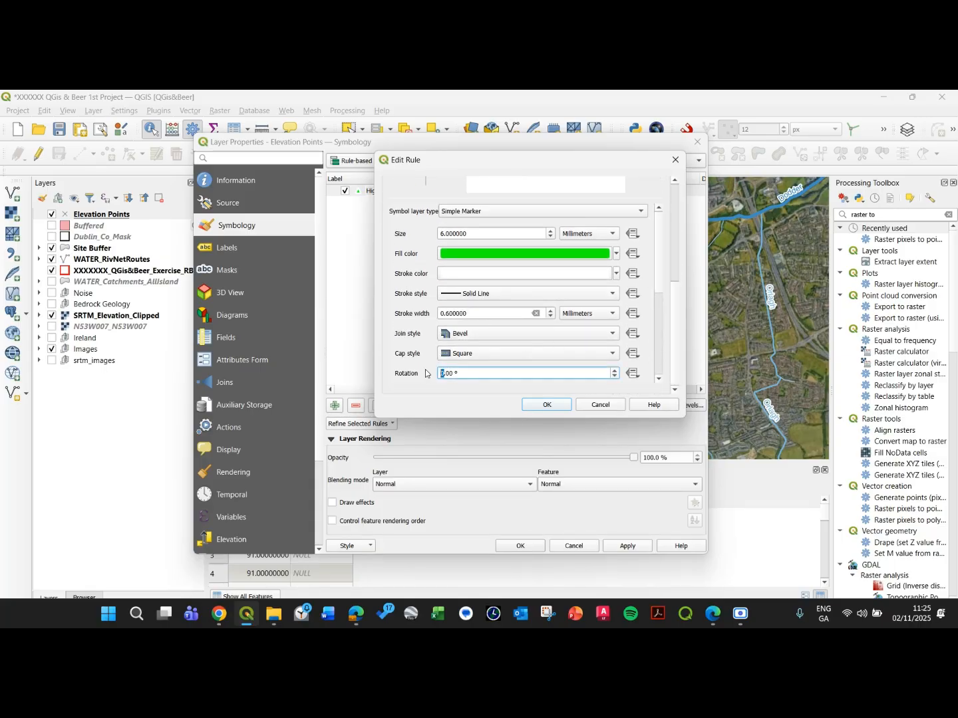
text(18)
drag(674, 307, 673, 205)
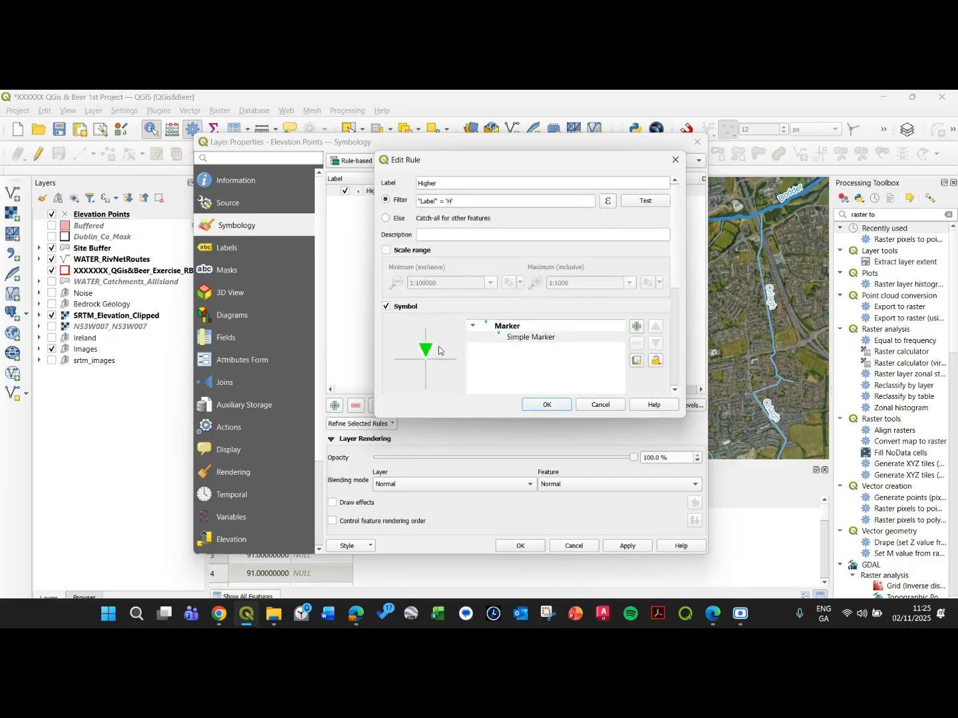
click(541, 401)
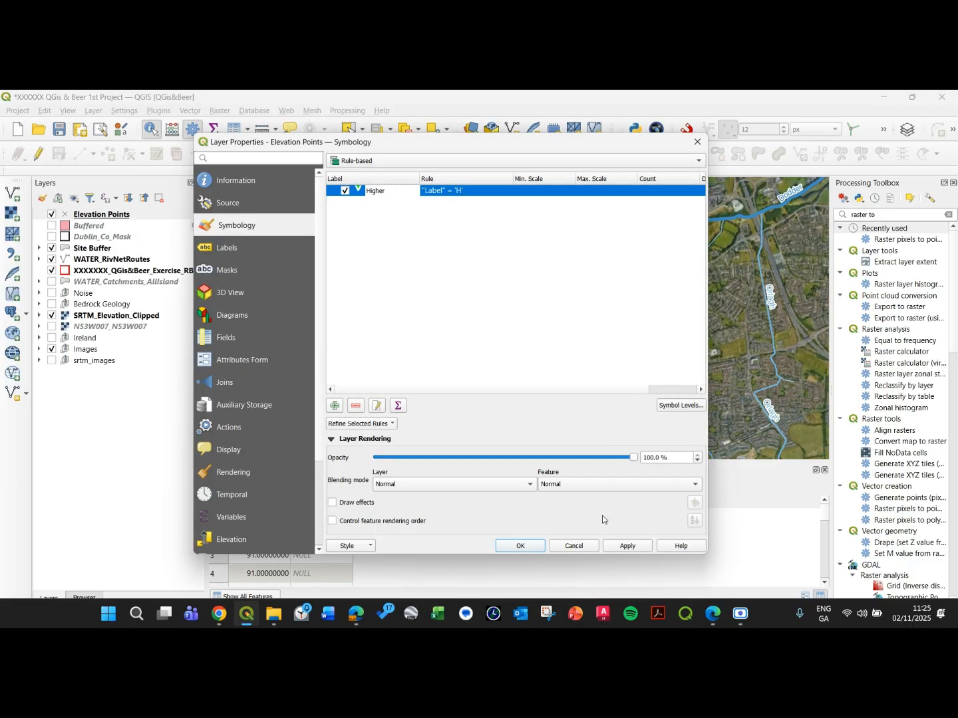
drag(512, 150, 246, 145)
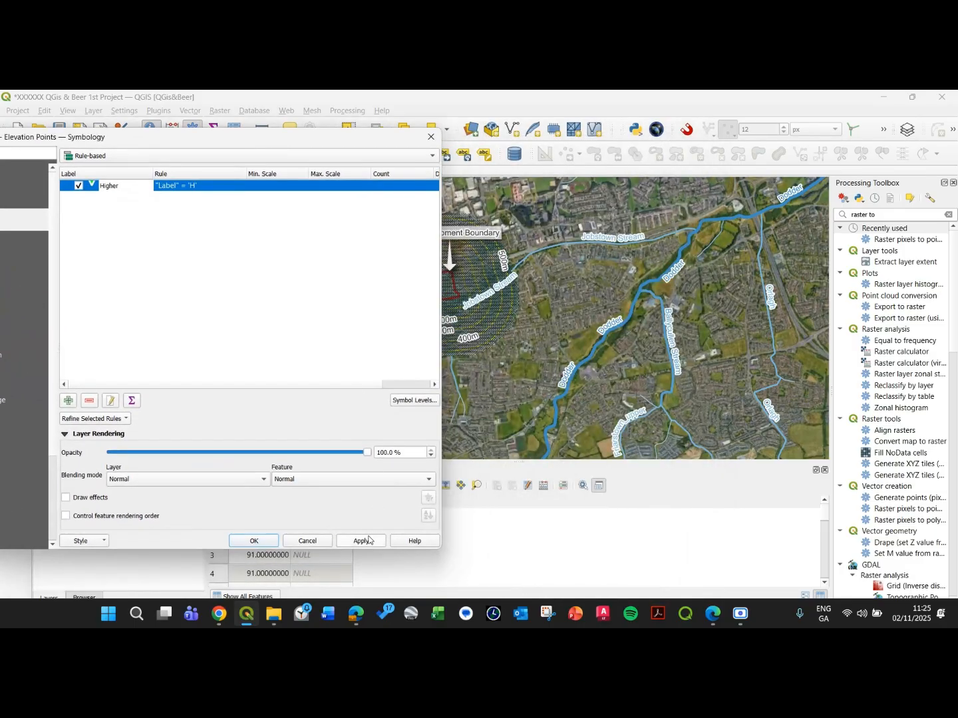
click(361, 540)
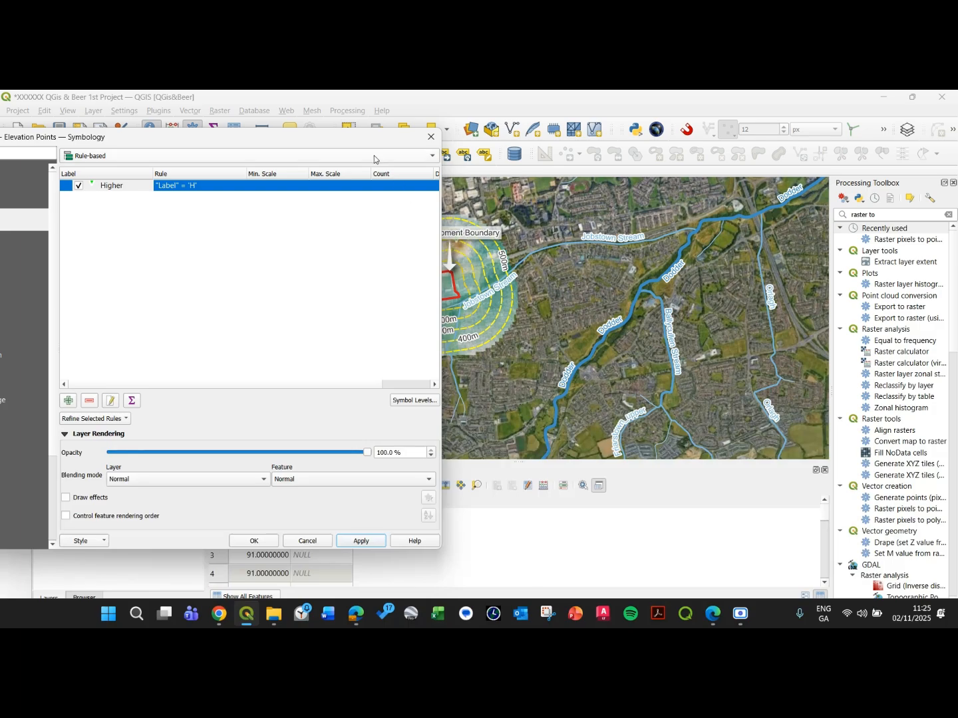
Duplicate the Higher rule in the Elevation Points rule-based symbology by copying and pasting it
drag(340, 137, 690, 242)
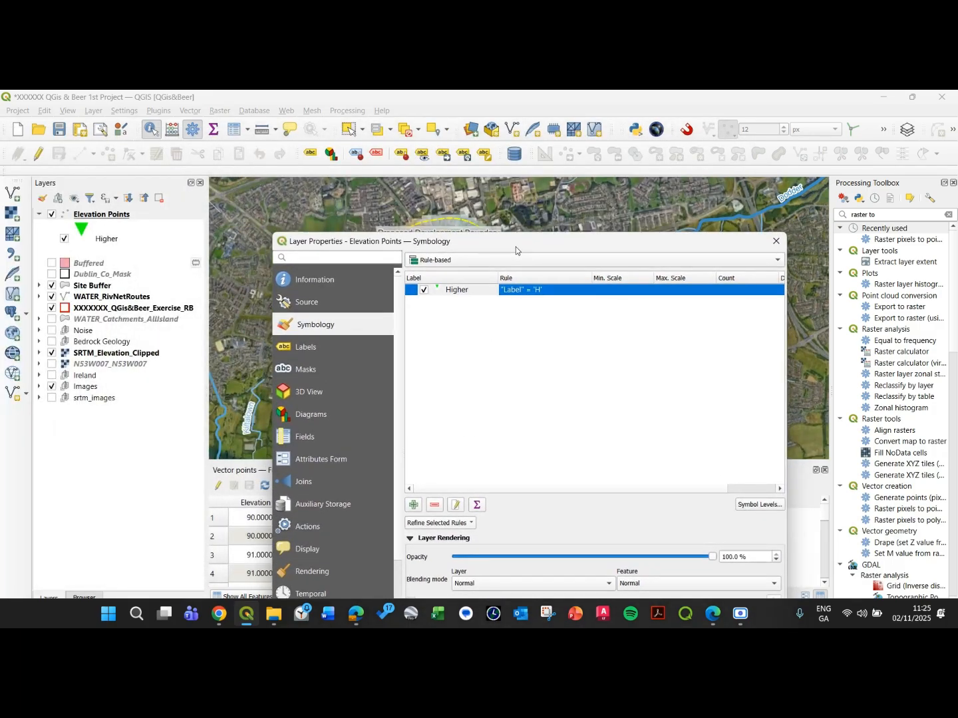
drag(516, 247, 551, 152)
right_click(550, 194)
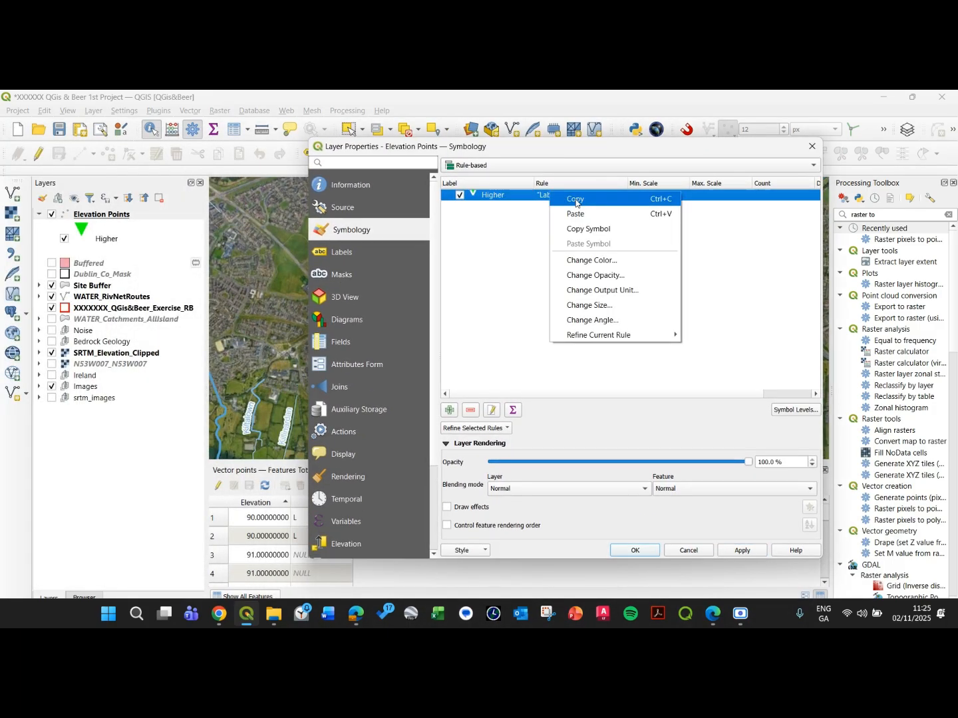
click(575, 199)
right_click(529, 227)
click(552, 246)
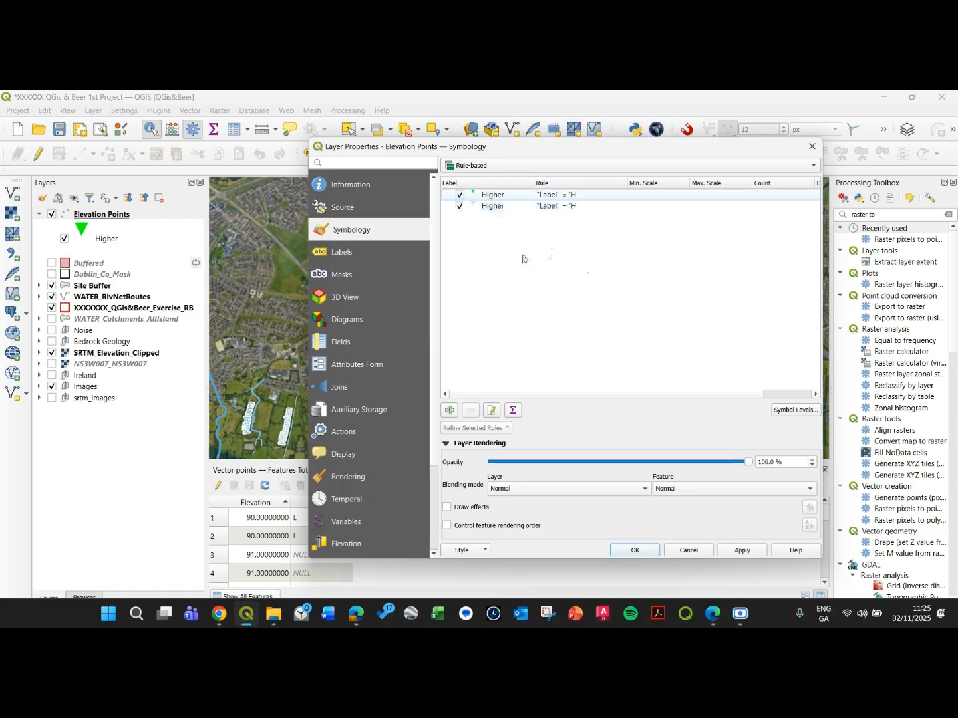
Relabel the pasted rule as Lower and set its filter to "Label" = 'L'
click(489, 209)
double_click(489, 208)
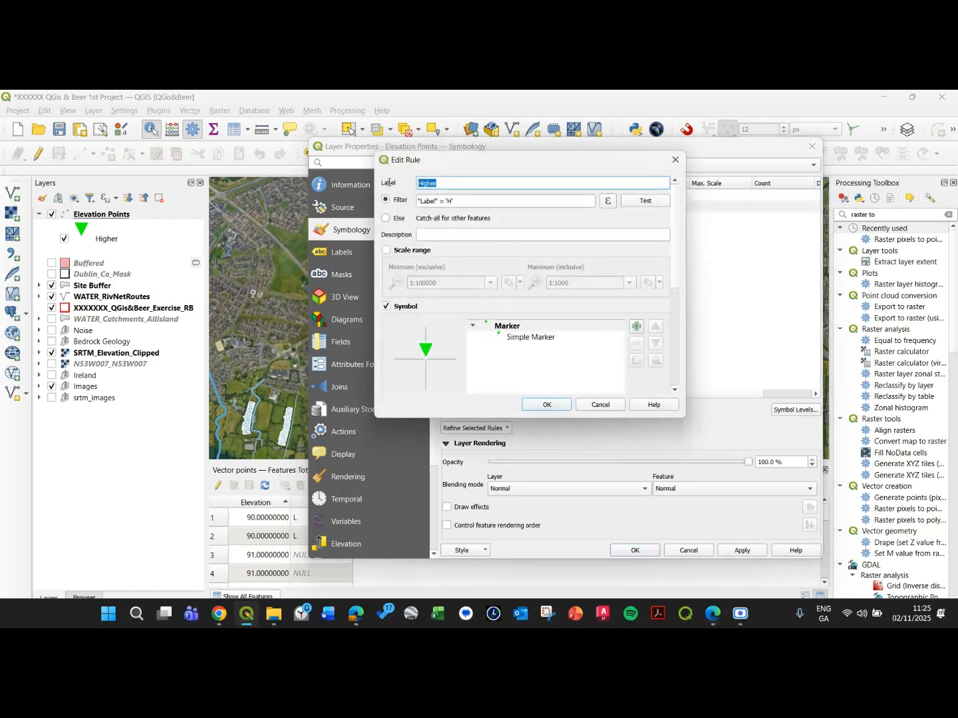
text(Lower)
click(458, 235)
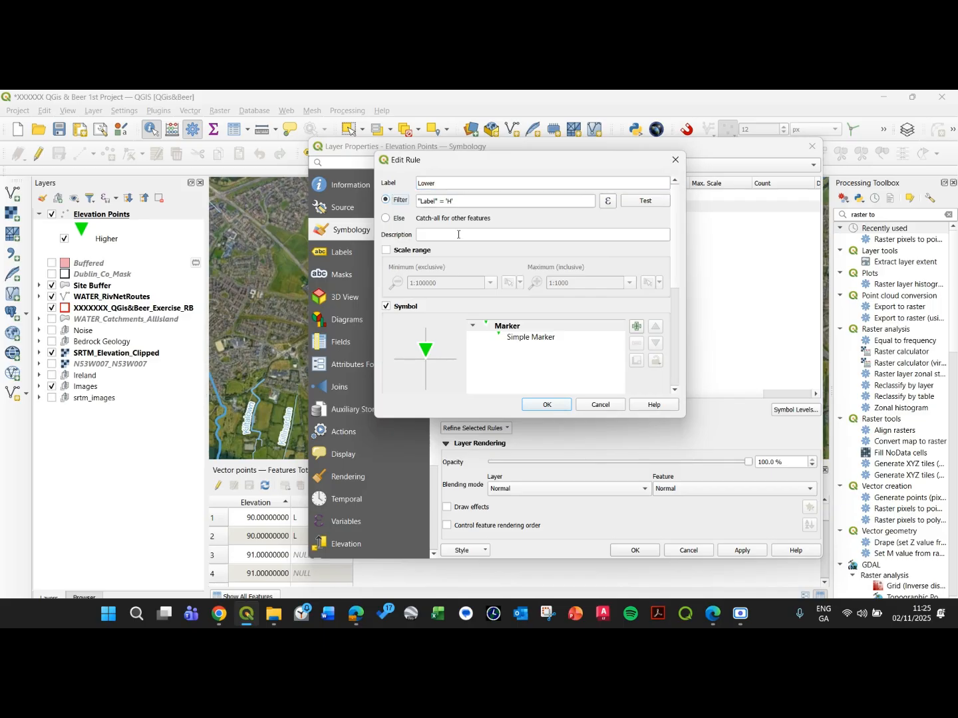
click(448, 199)
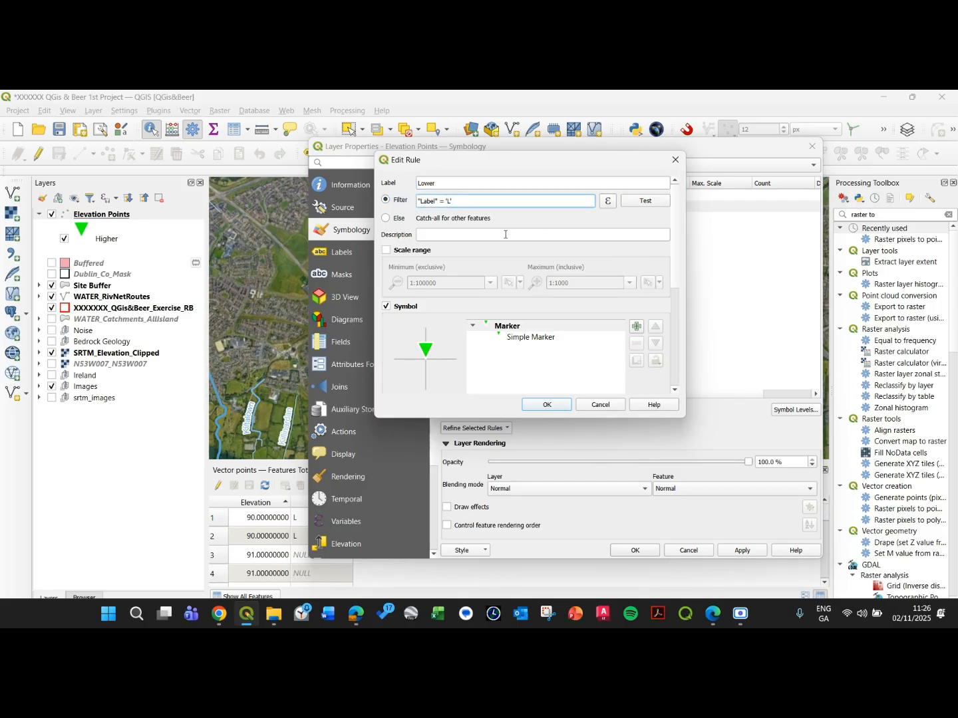
Change the Lower rule's marker color to red, accept the rule and apply the symbology to the layer
click(566, 338)
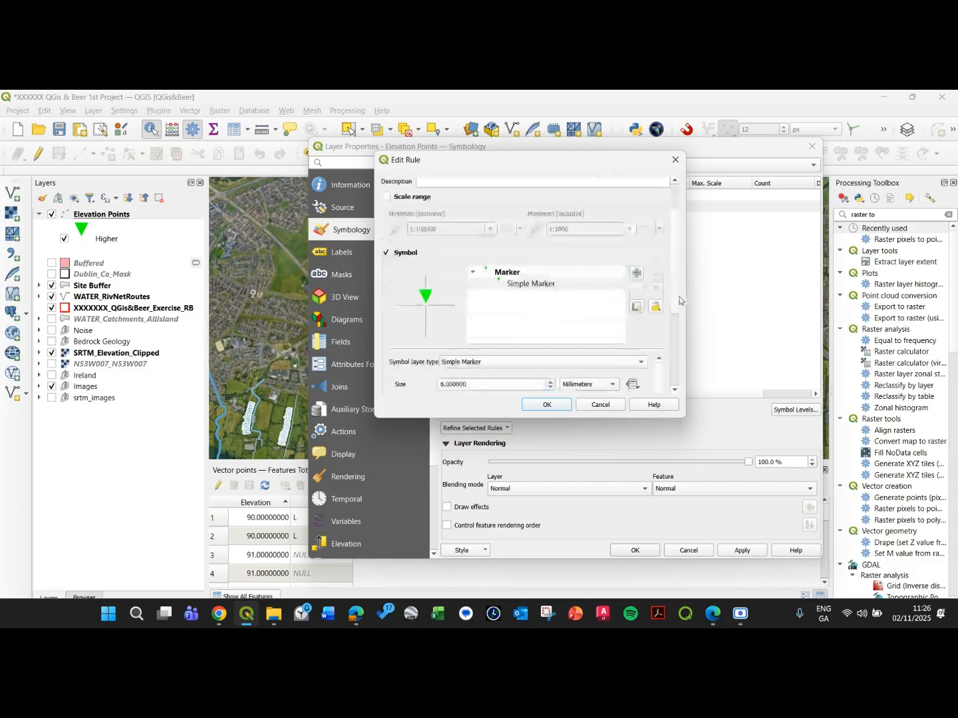
scroll(602, 306, down, 2)
click(562, 282)
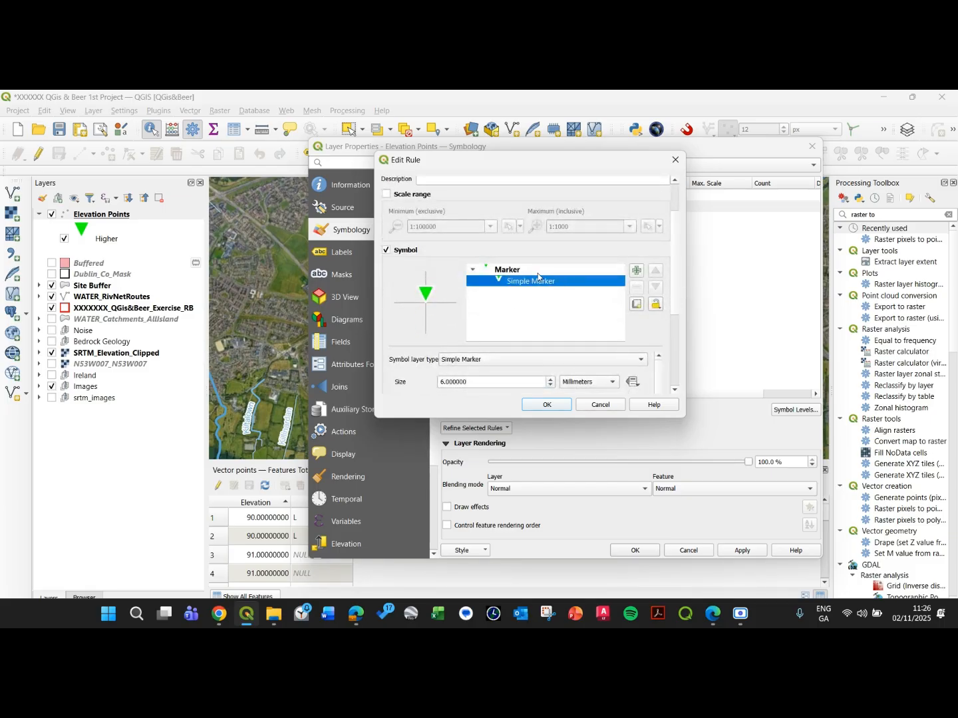
double_click(537, 273)
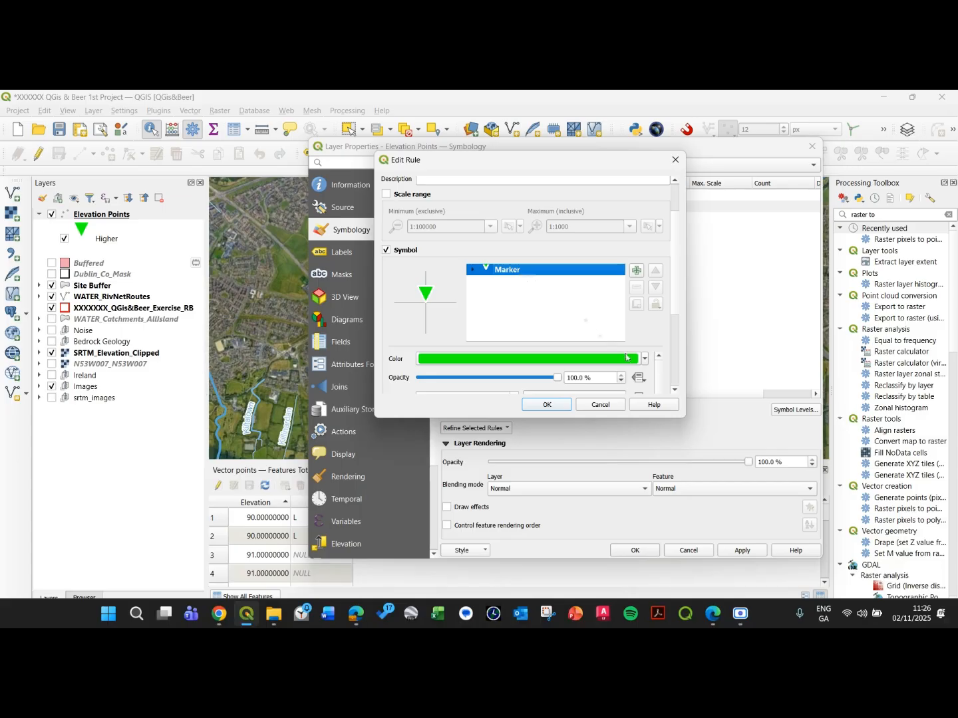
click(645, 360)
click(520, 273)
click(546, 405)
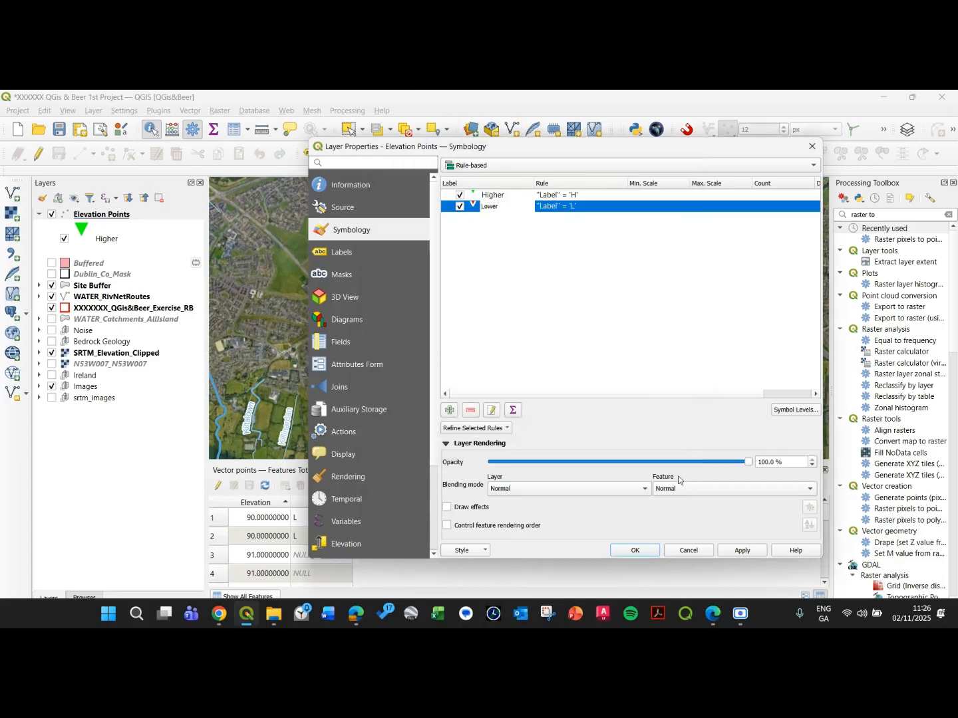
click(744, 555)
drag(594, 151, 580, 400)
drag(504, 394, 511, 196)
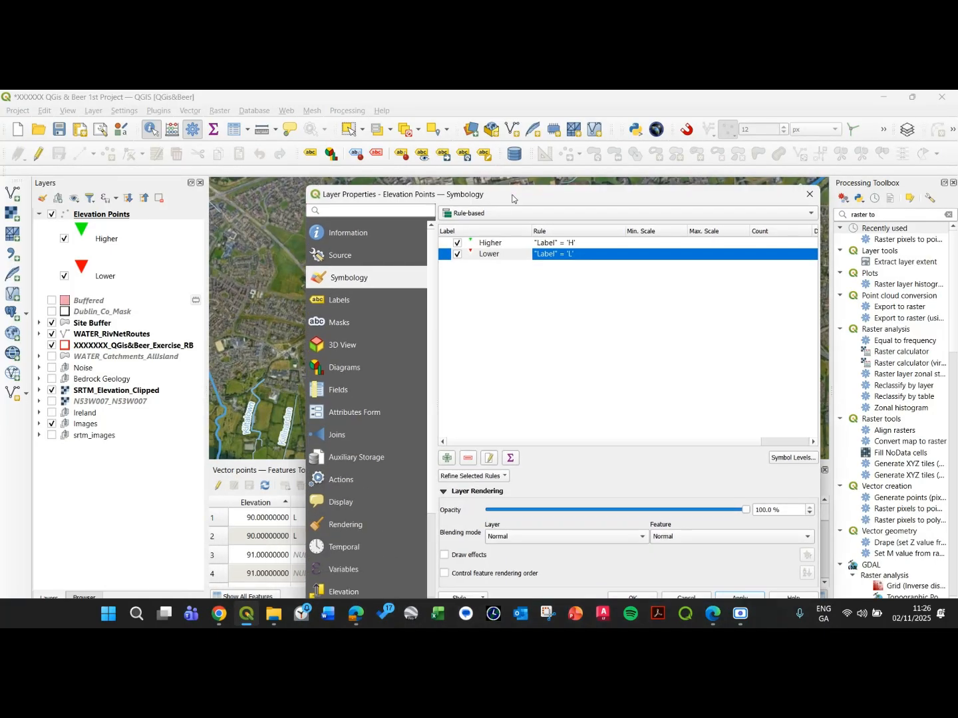
Turn on Single Labels for the Elevation Points layer, using the Elevation field as the value
click(394, 294)
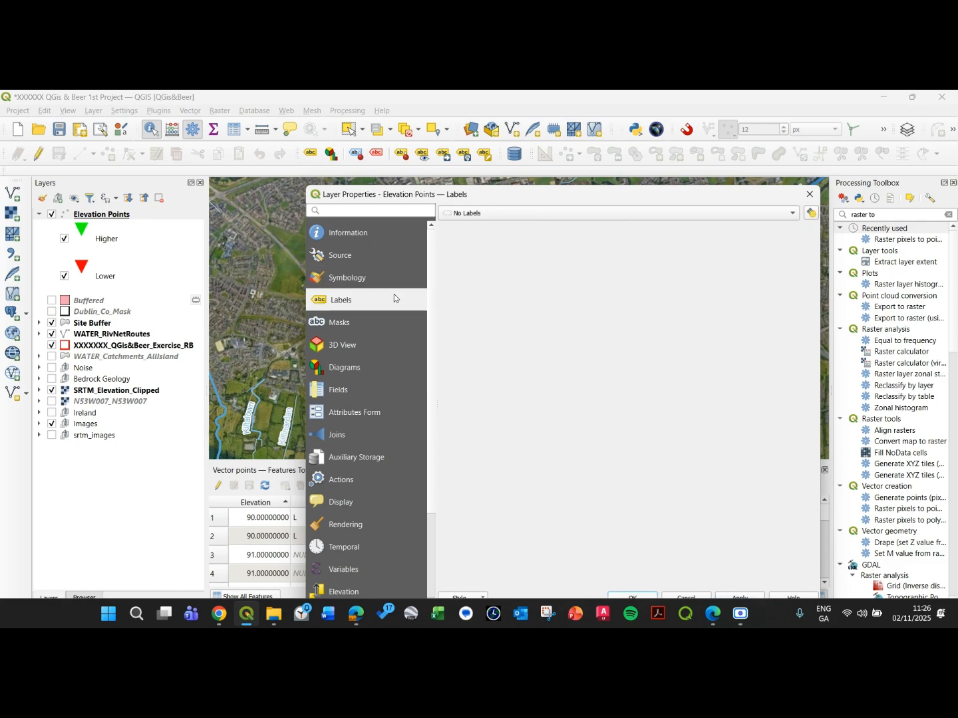
click(512, 213)
click(508, 225)
drag(513, 194, 417, 179)
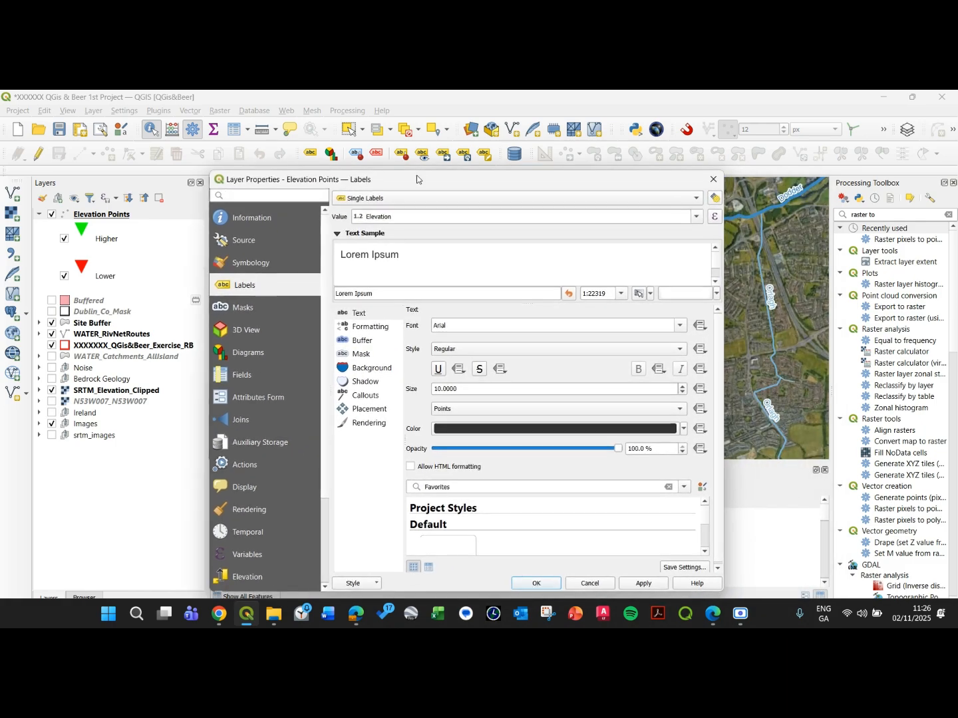
Enable a 0.5 mm text buffer on the elevation labels, apply it and accept the layer properties
click(370, 328)
click(361, 313)
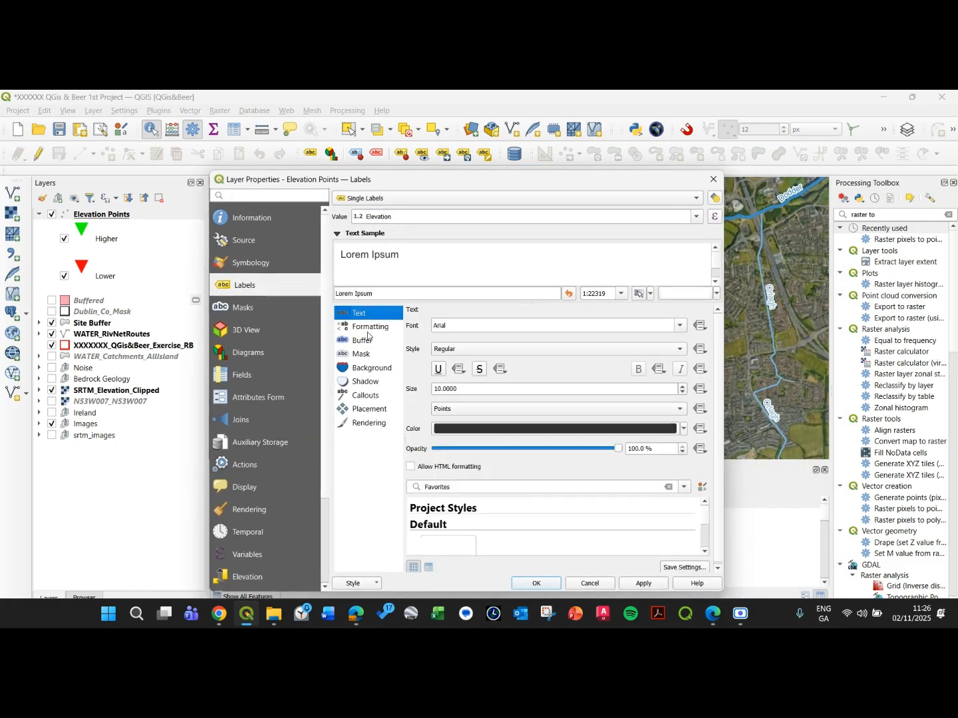
click(367, 329)
click(365, 342)
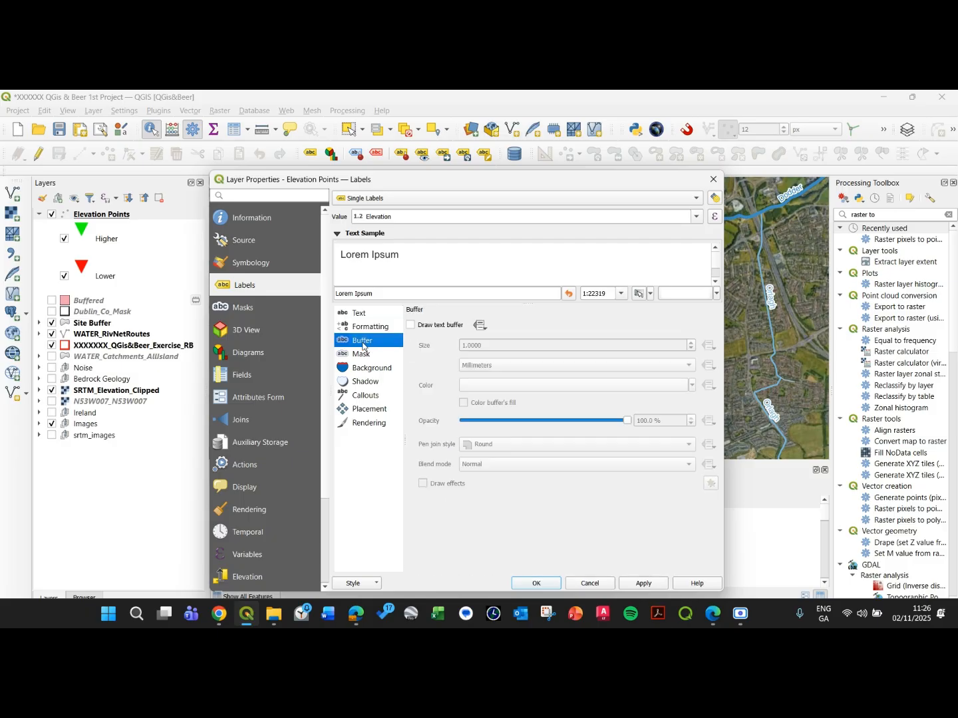
click(371, 353)
click(368, 315)
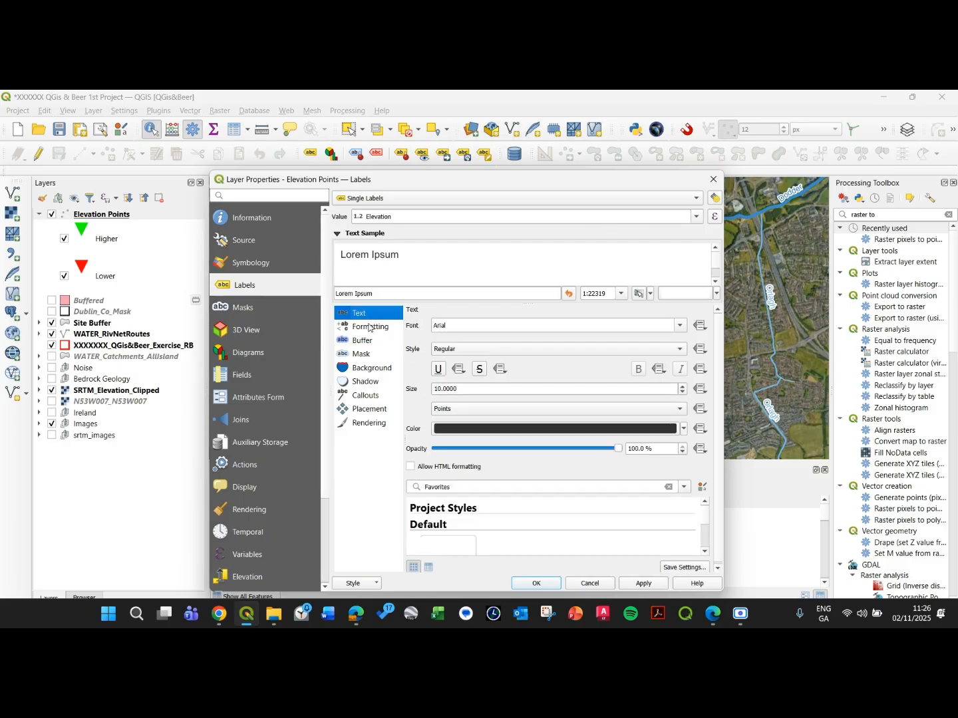
click(362, 341)
click(410, 324)
click(643, 583)
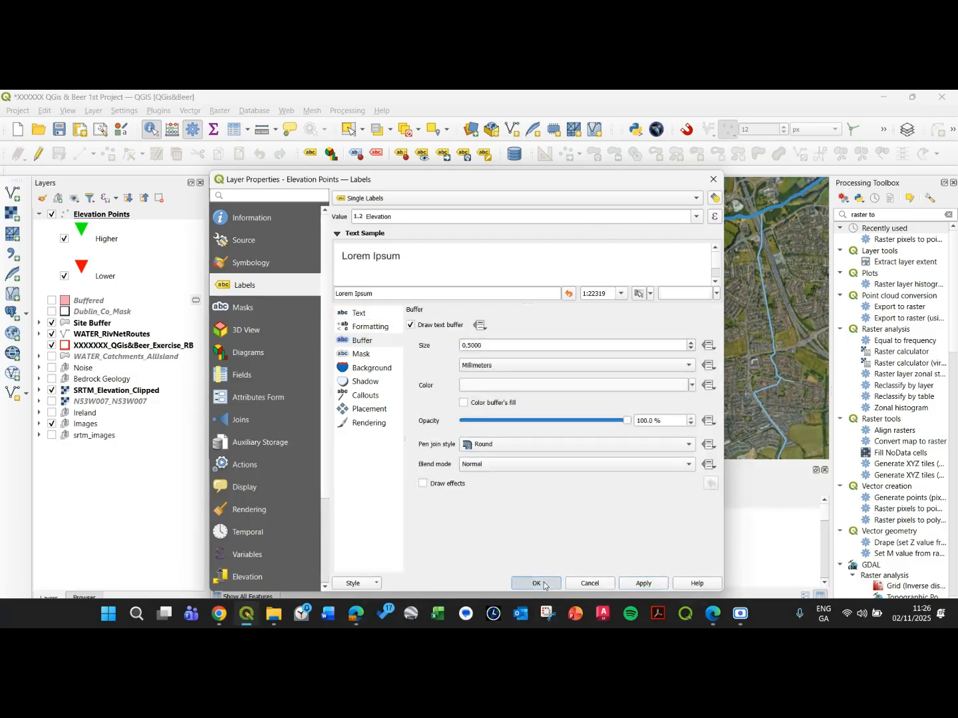
click(537, 583)
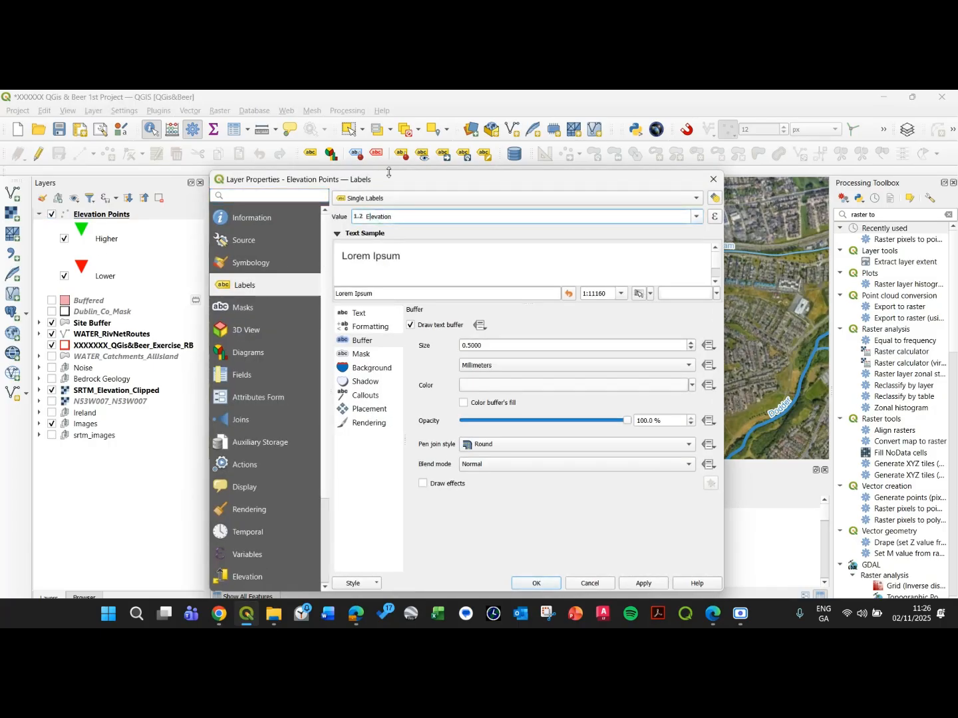
Extend the label value to Elevation || ' m' and apply it to the layer
drag(401, 180, 115, 182)
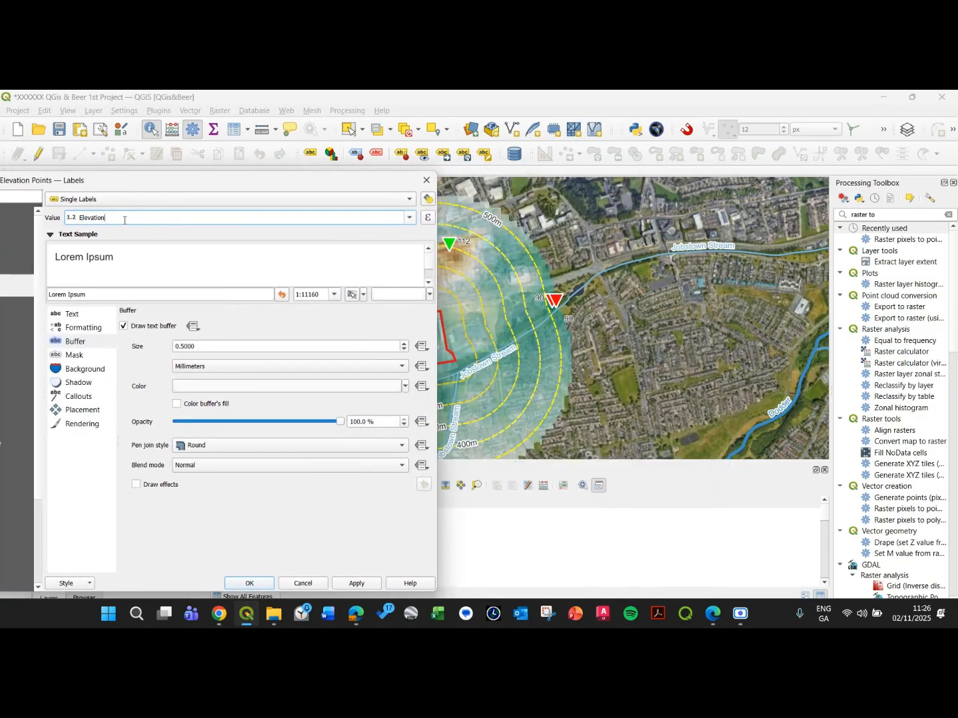
click(121, 217)
text(// ' m'm)
click(352, 584)
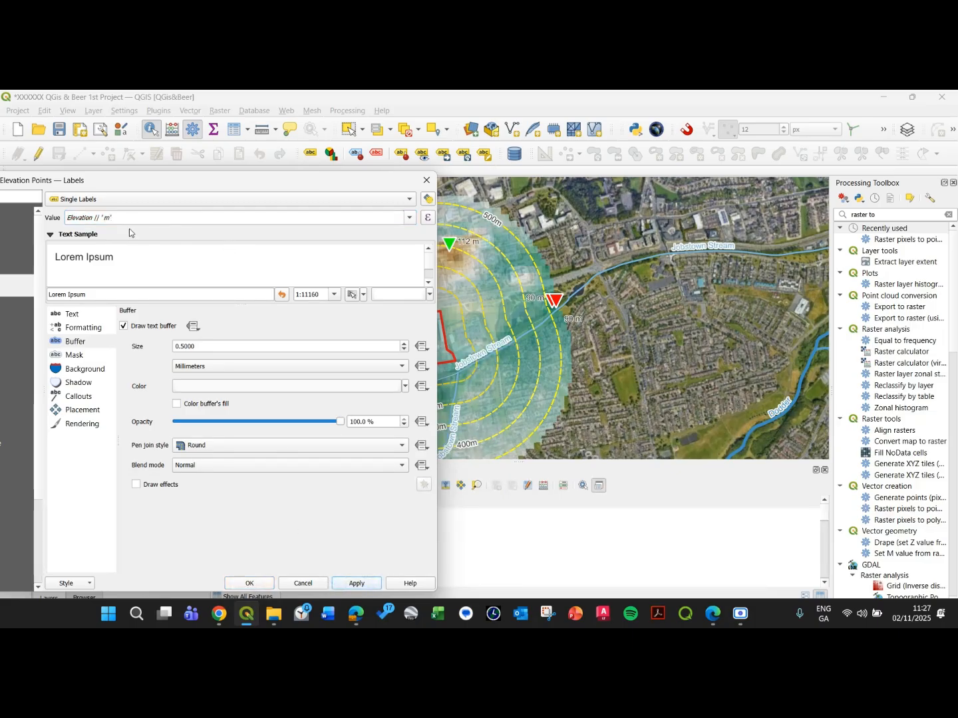
Add AOD to the label's unit suffix so the expression reads Elevation || ' m AOD', and apply it
click(110, 217)
text(AOD)
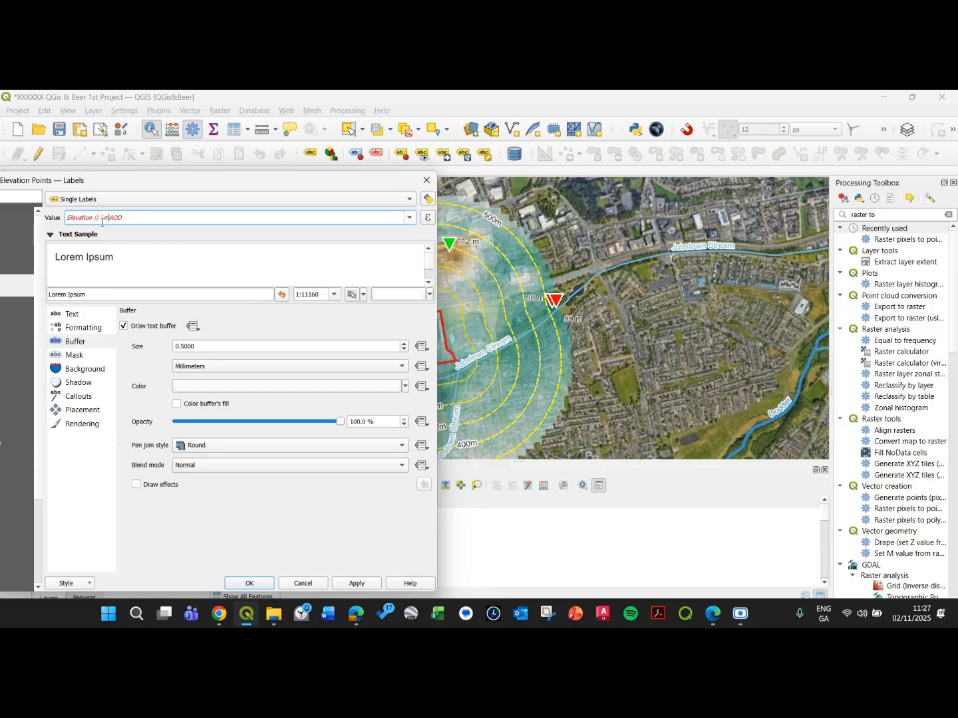
text( ')
click(358, 584)
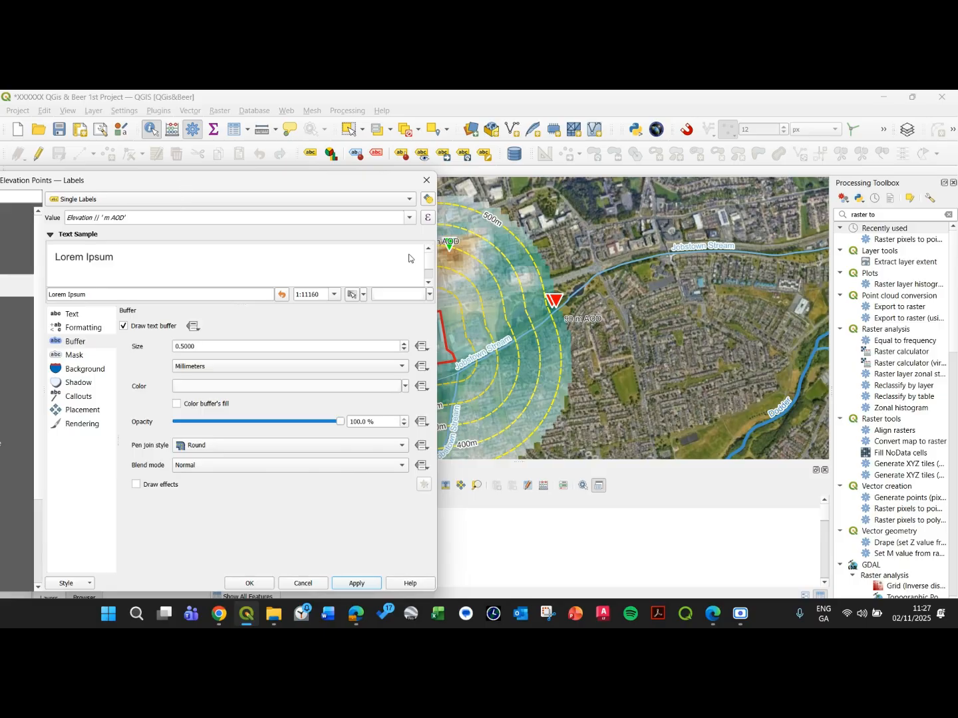
Set the label placement mode to Offset from Point
drag(310, 182, 278, 138)
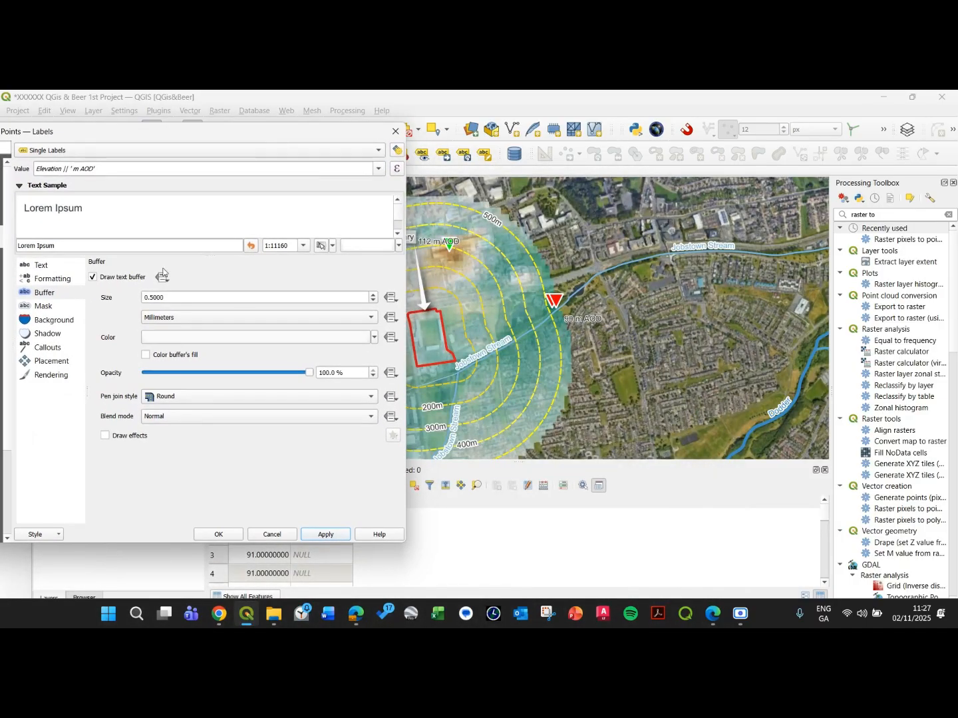
click(60, 360)
click(160, 326)
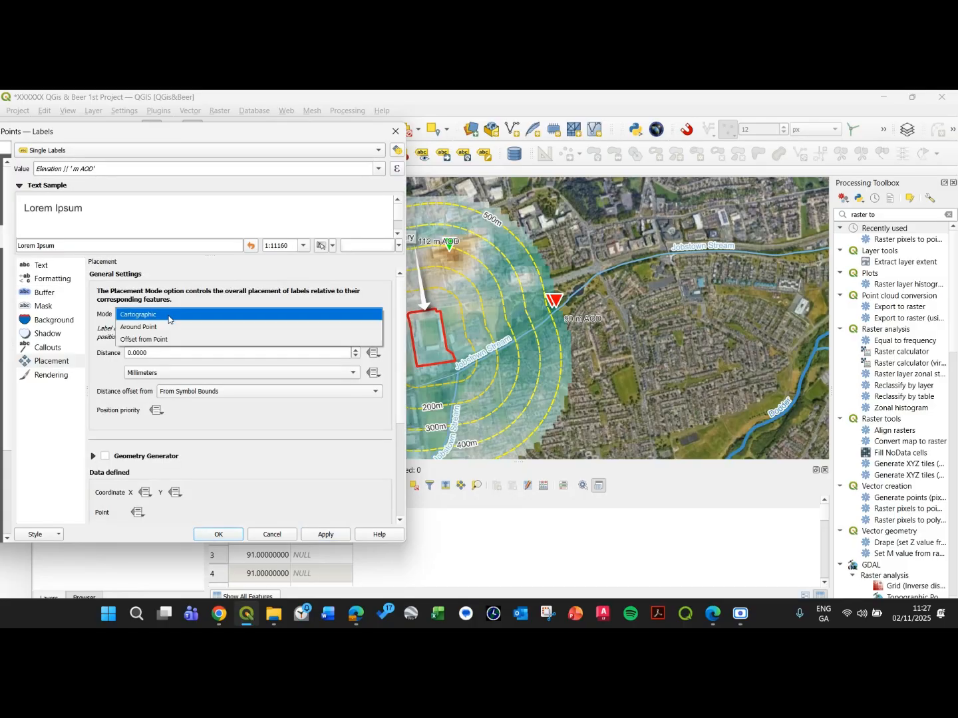
click(173, 340)
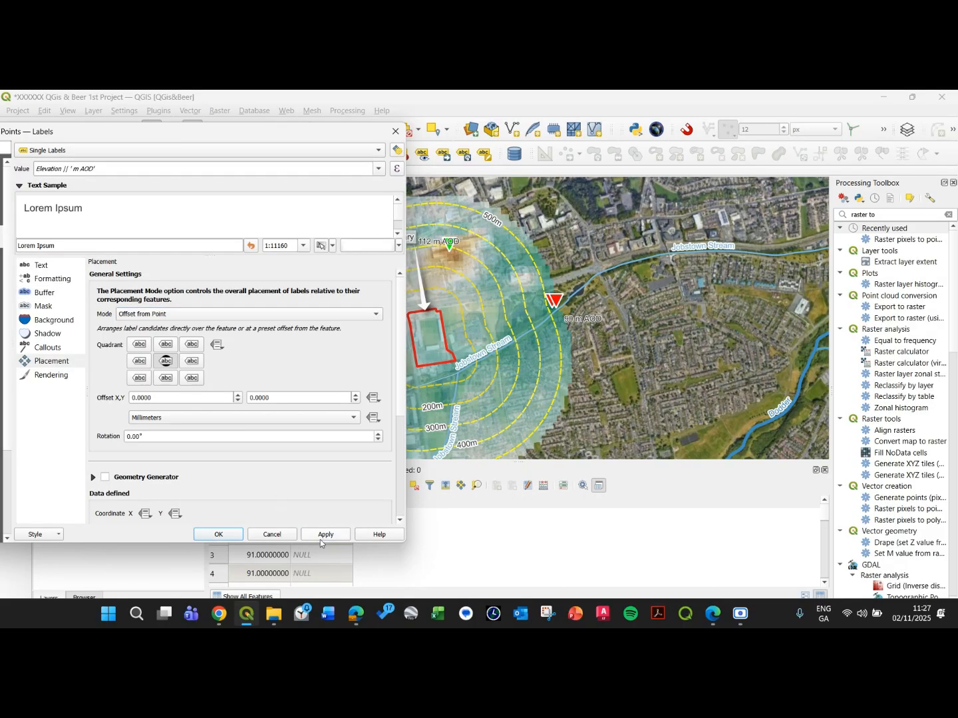
click(50, 279)
click(51, 265)
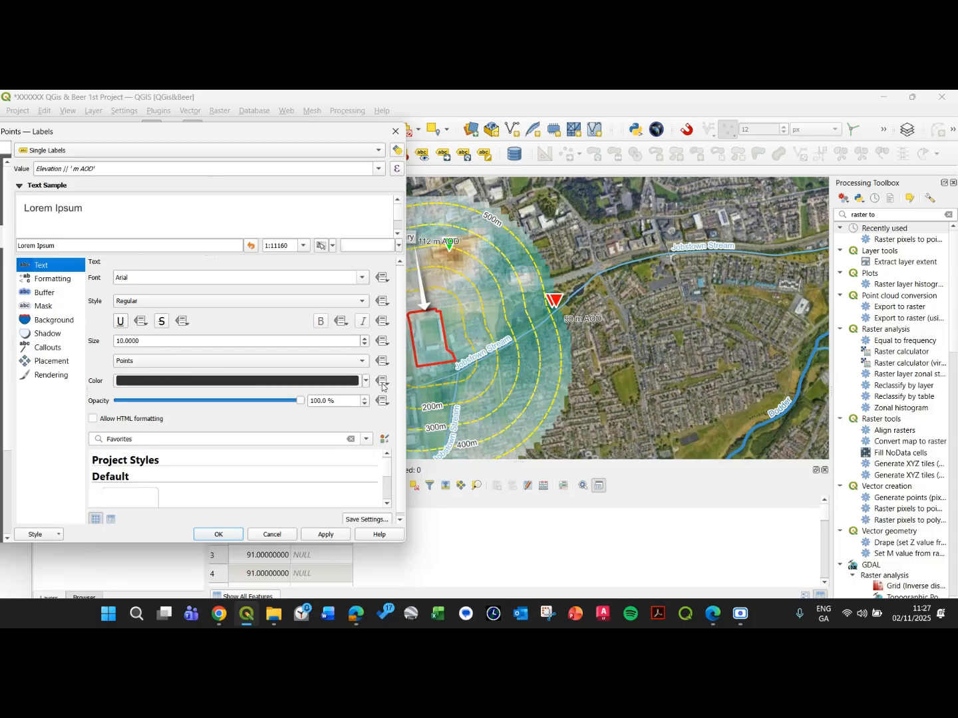
click(383, 385)
click(399, 534)
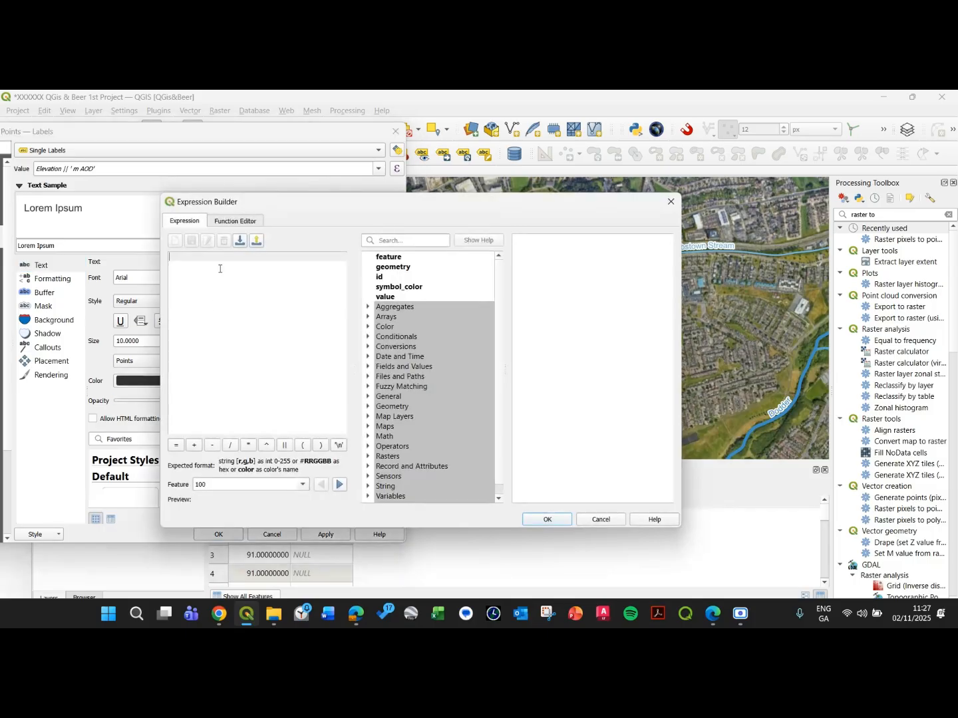
text(@sym)
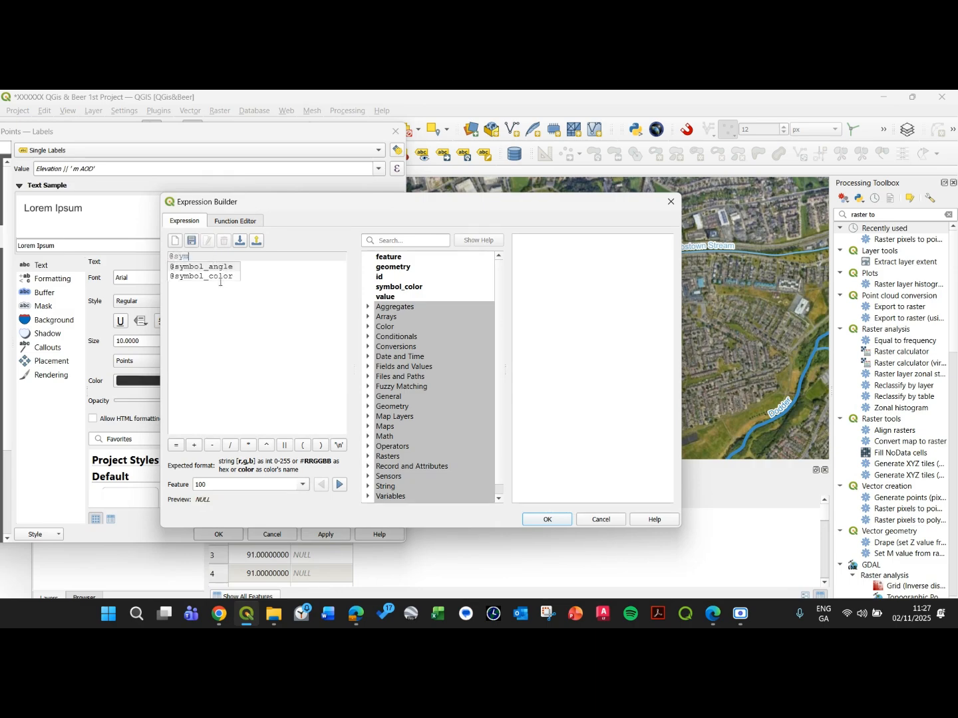
click(228, 279)
click(533, 519)
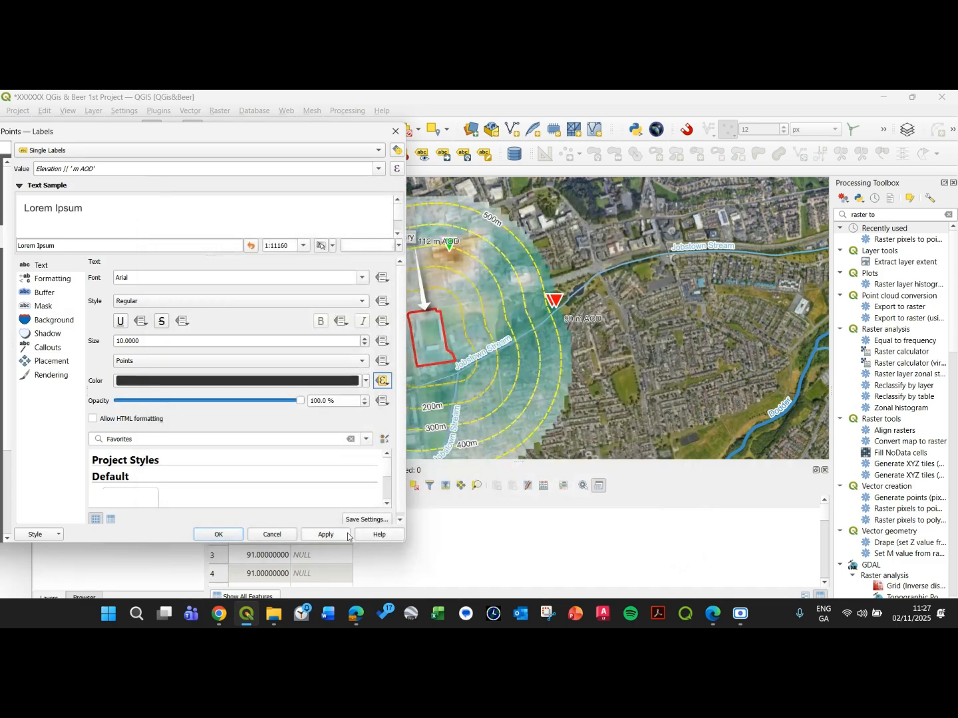
click(326, 535)
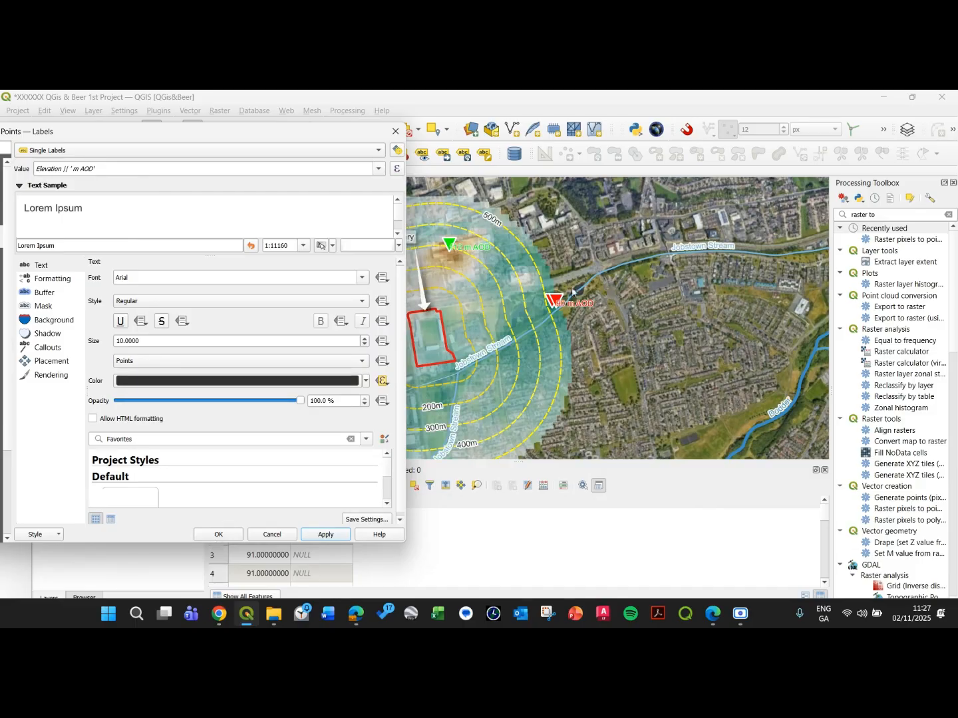
click(224, 534)
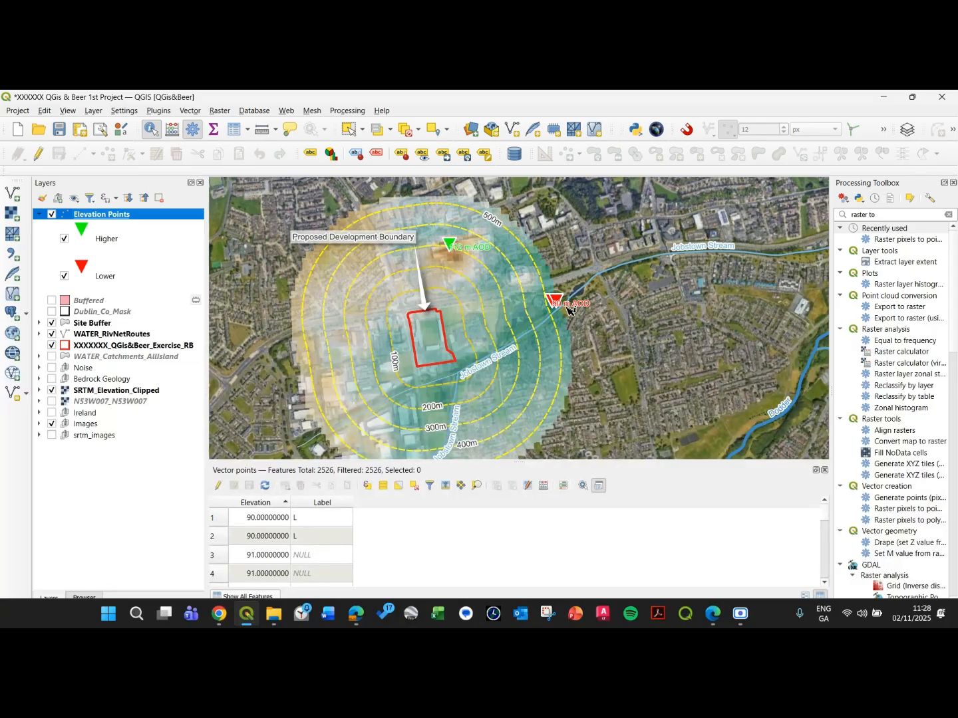
Collapse the Elevation Points legend, save the project and enlarge the map view by shrinking the attribute table
click(40, 214)
click(59, 129)
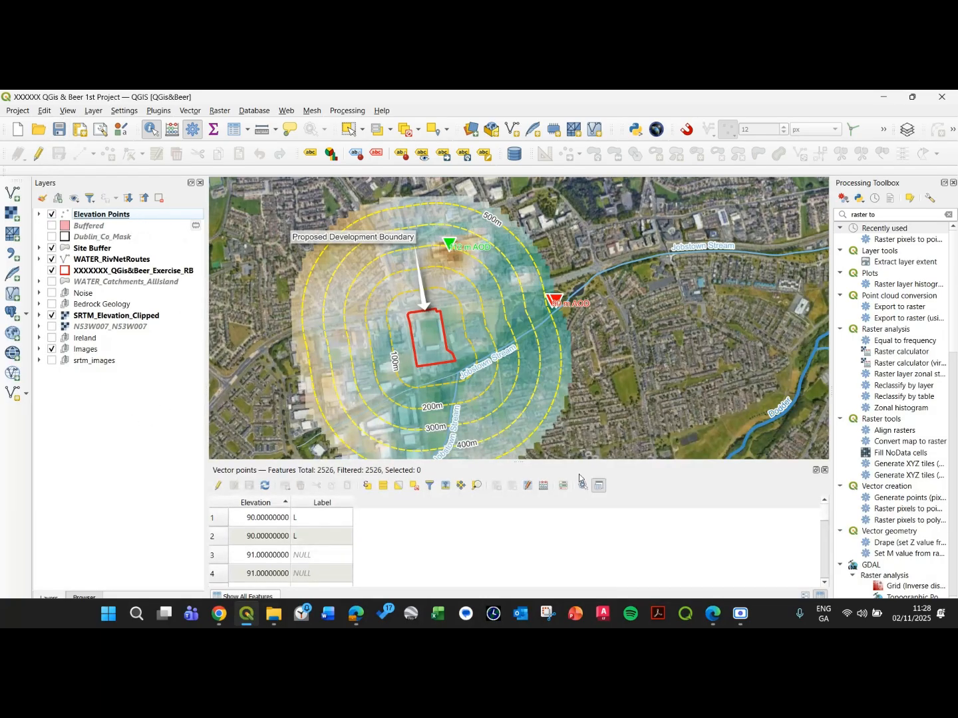
drag(547, 460, 547, 477)
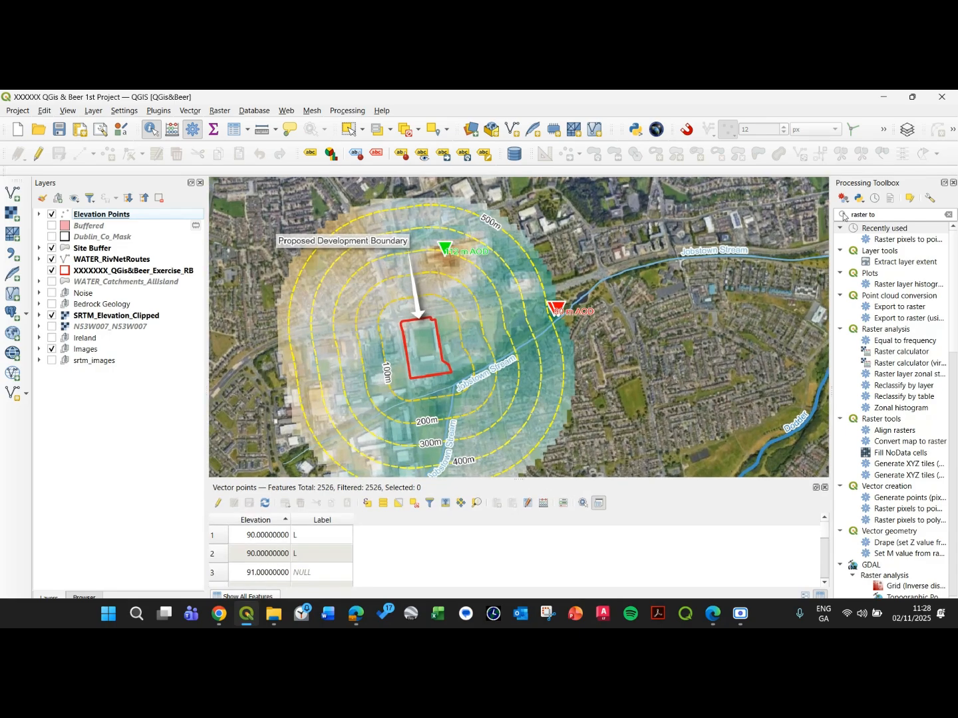
Find the Contour raster extraction algorithm, open it and choose SRTM_Elevation_Clipped as the input layer
triple_click(877, 216)
text(contou)
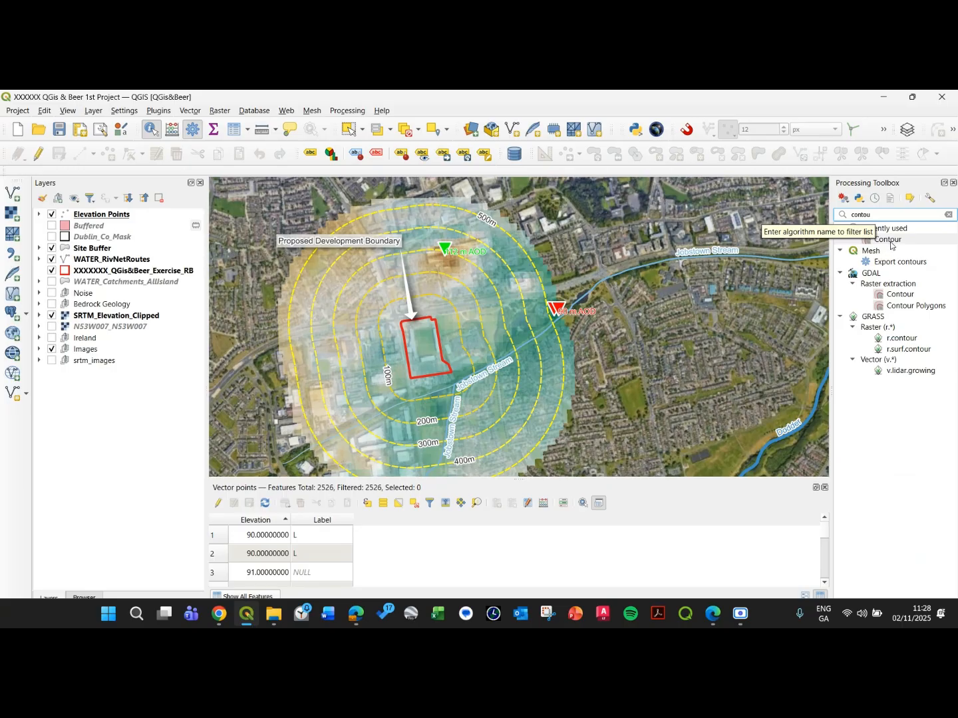
click(890, 241)
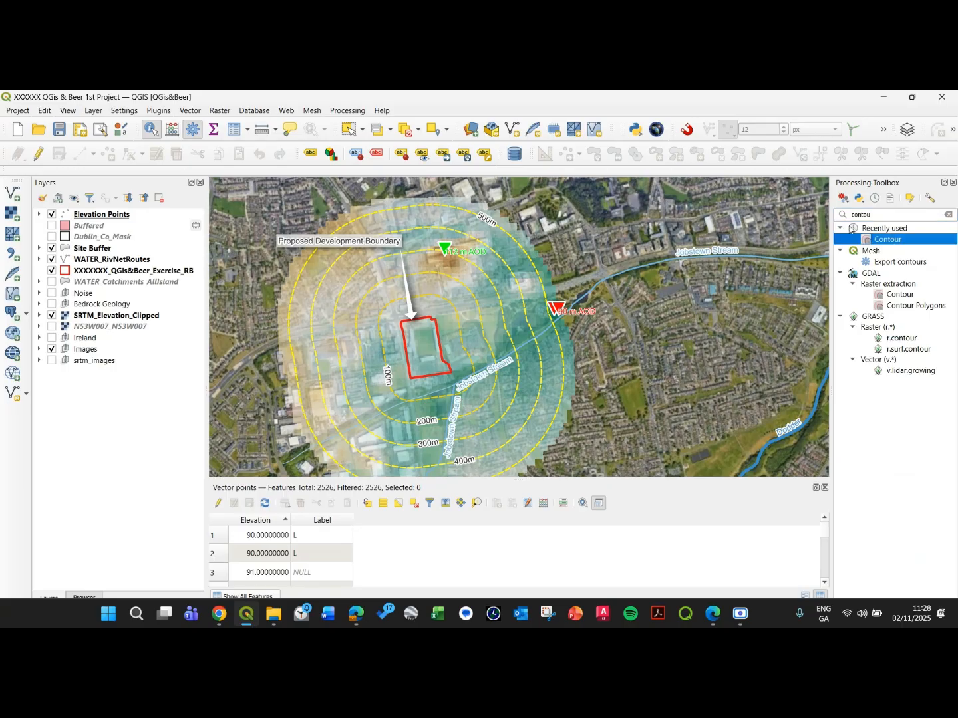
double_click(891, 241)
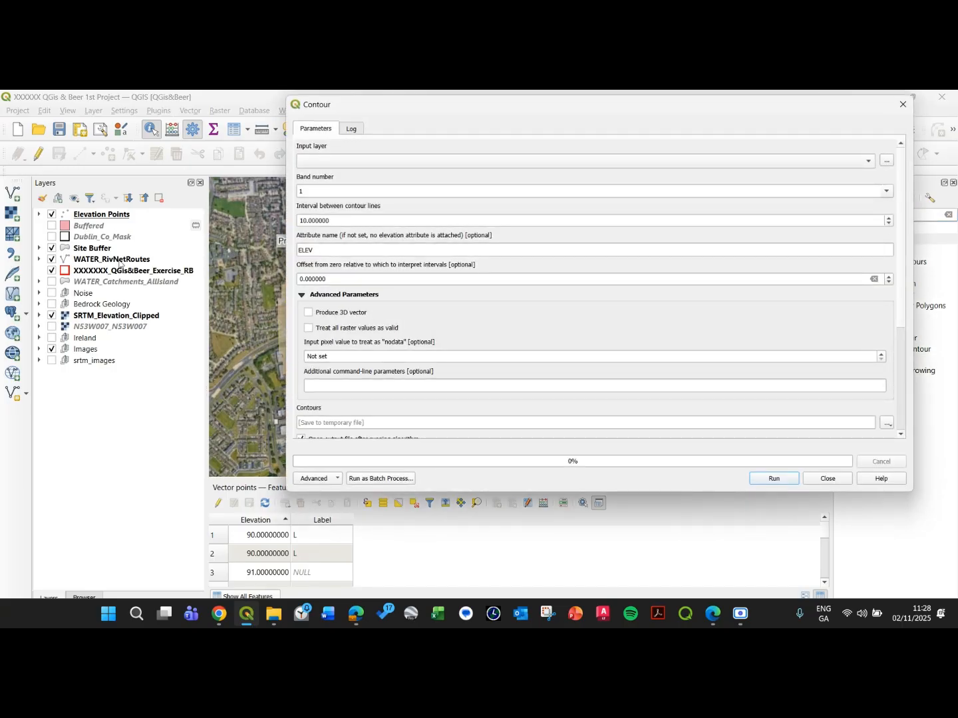
click(386, 160)
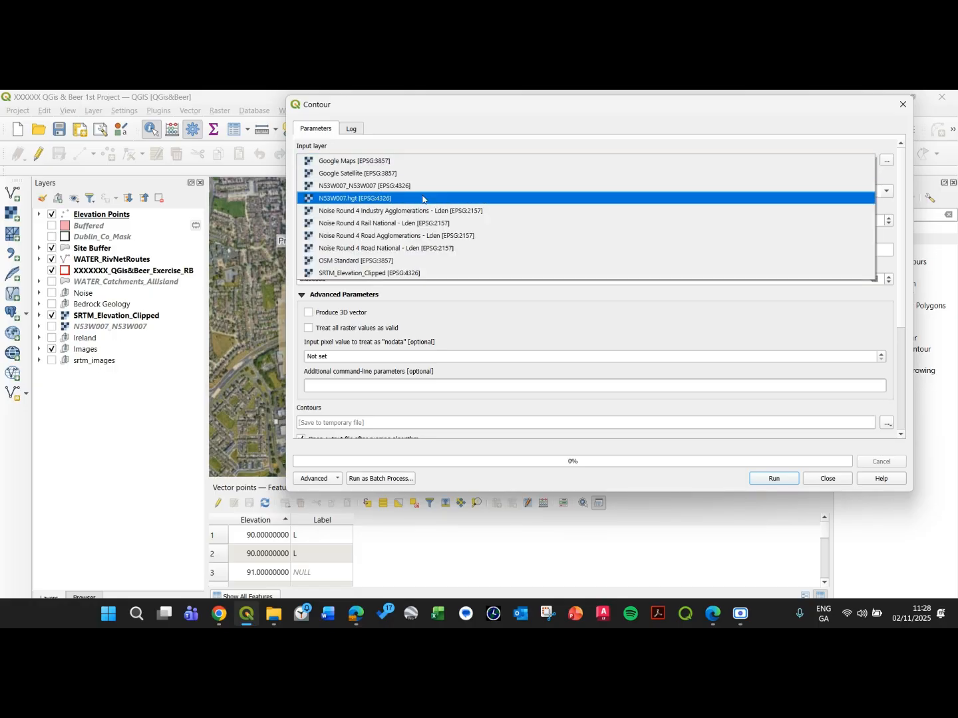
click(398, 273)
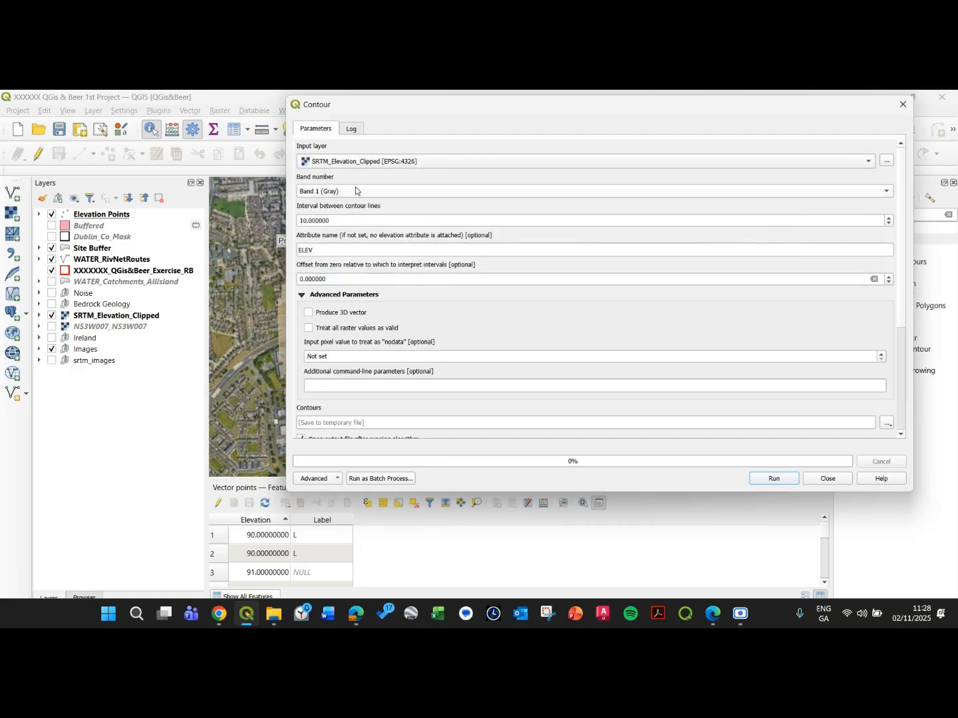
Generate temporary contours at an interval of 1 with the attribute name Elevation, and close the algorithm dialog
drag(351, 222, 291, 222)
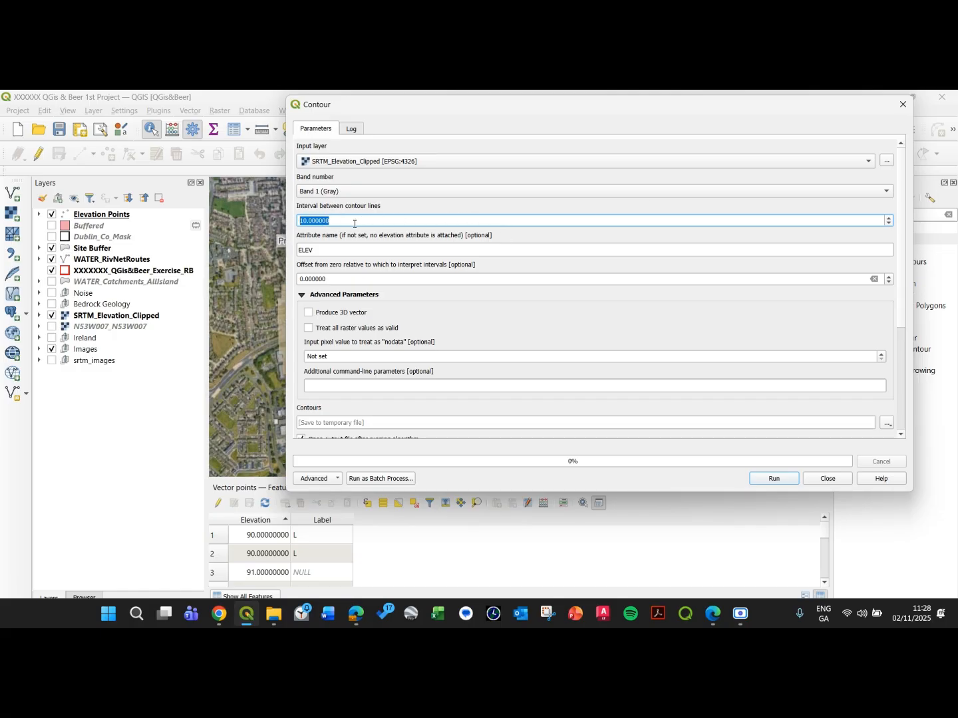
text(1)
key(Tab)
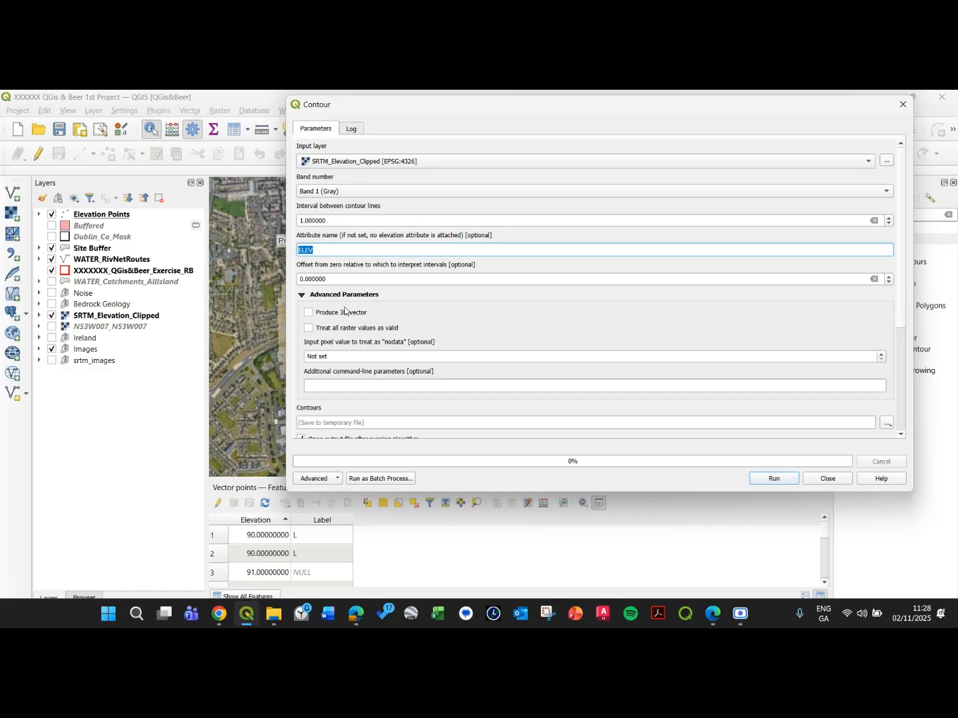
text(Elevation)
scroll(901, 317, down, 3)
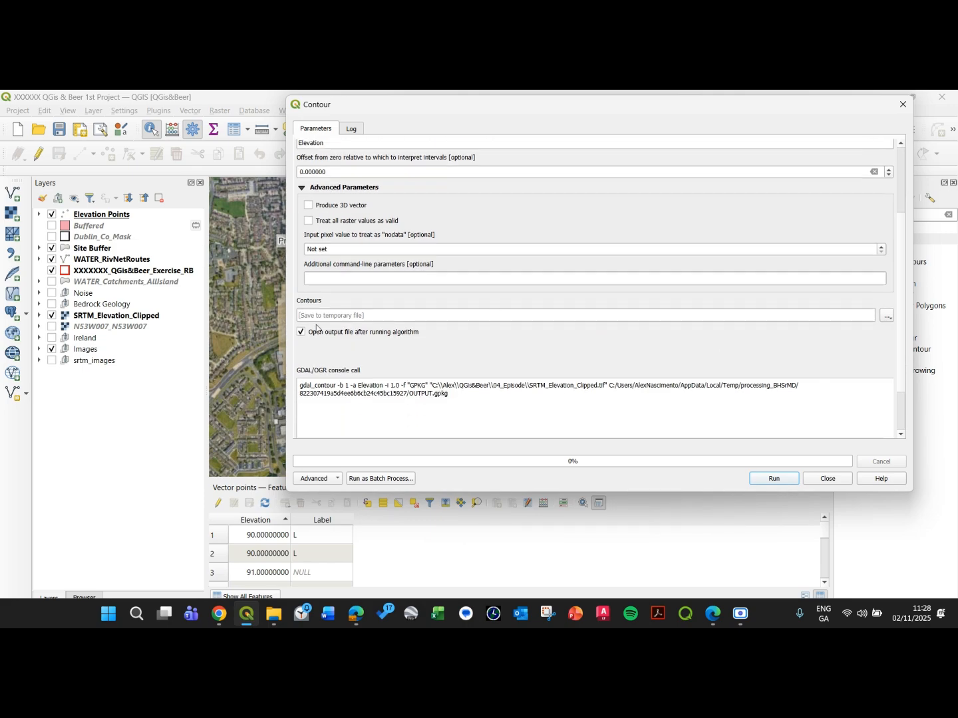
click(773, 478)
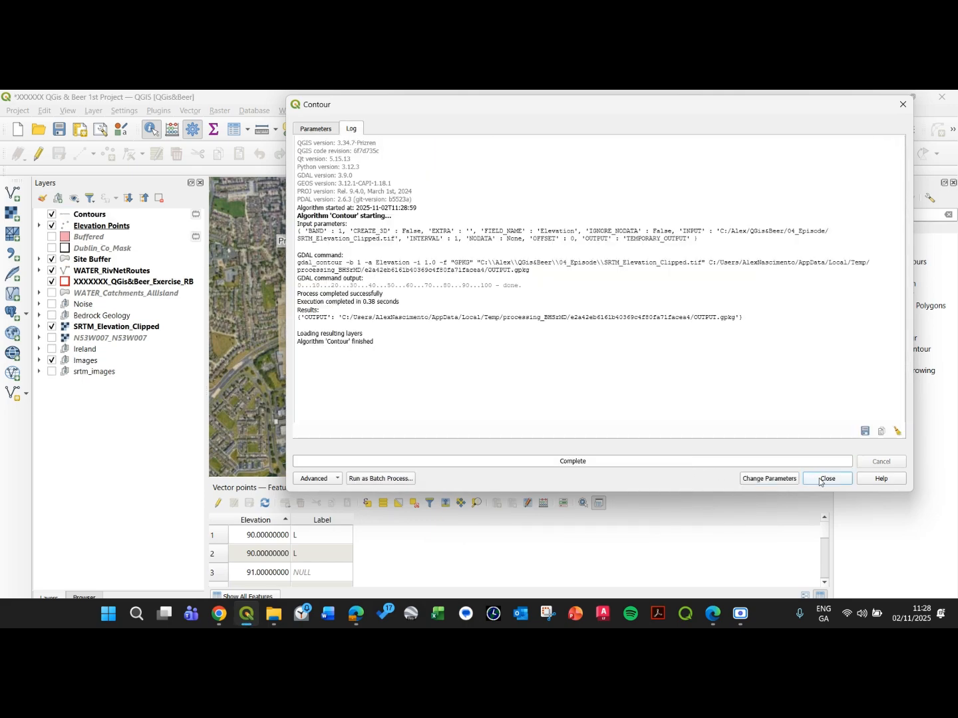
click(825, 478)
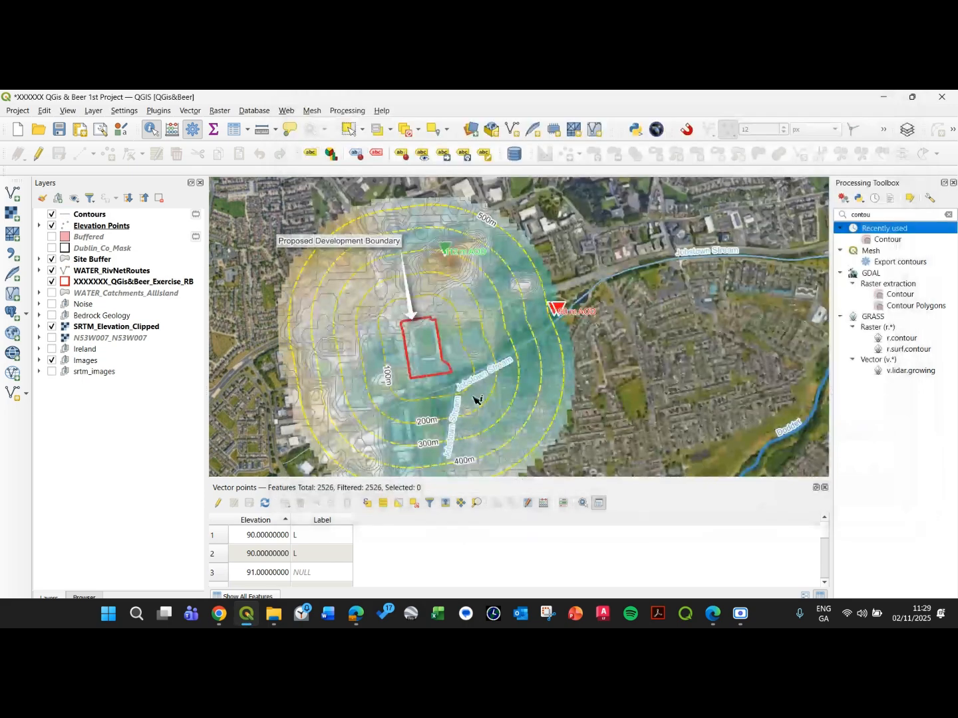
Set the Contours layer's simple line color to black and accept the layer properties
click(63, 216)
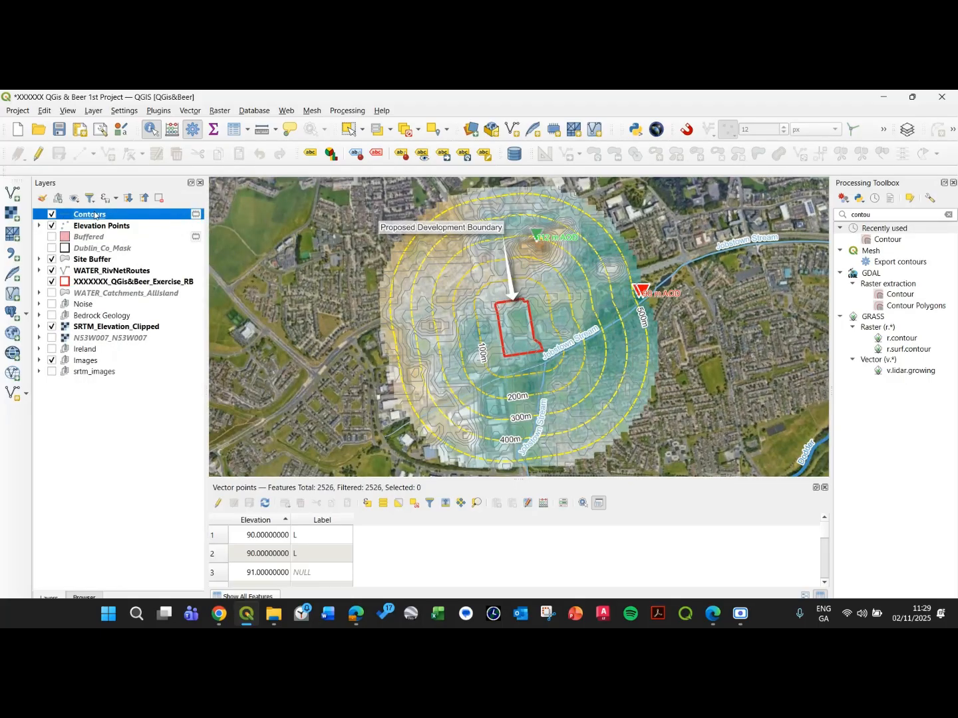
double_click(68, 217)
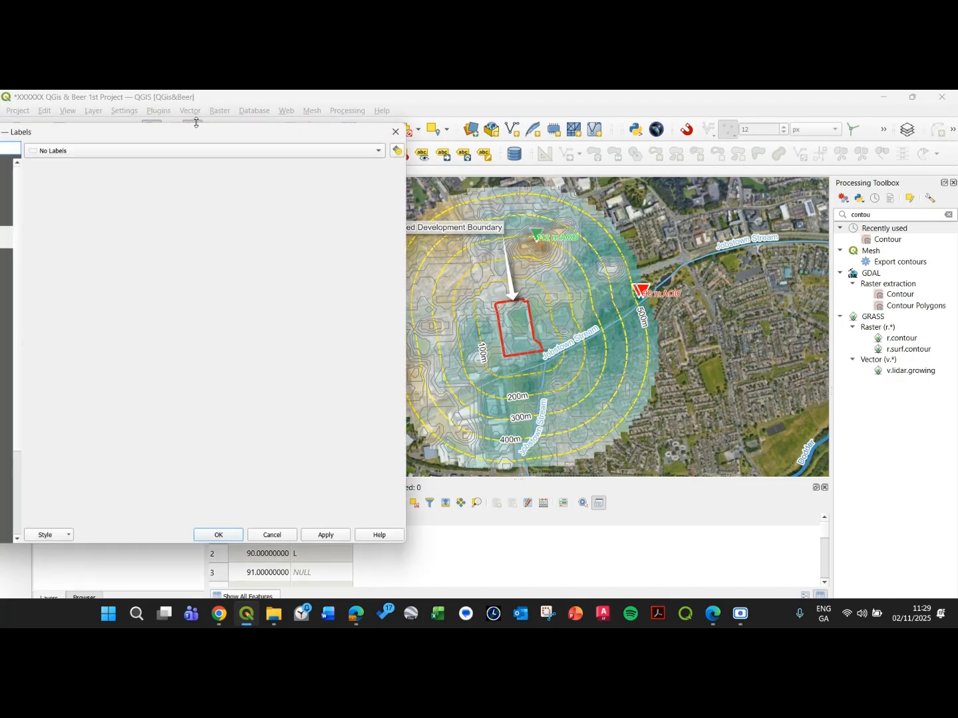
drag(196, 122, 399, 126)
click(159, 207)
click(369, 172)
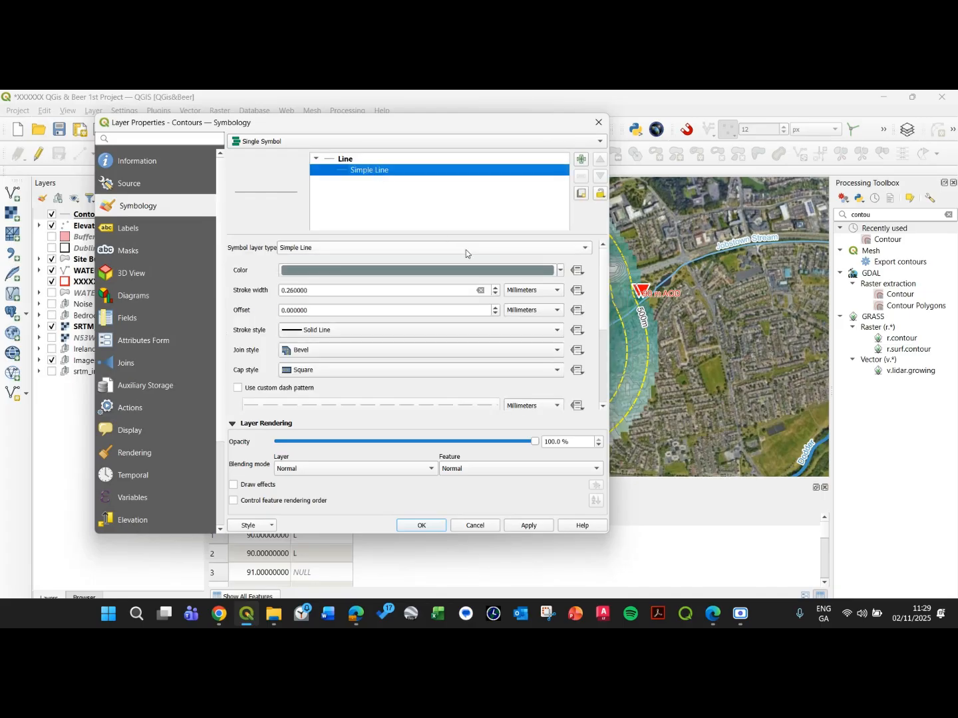
click(560, 272)
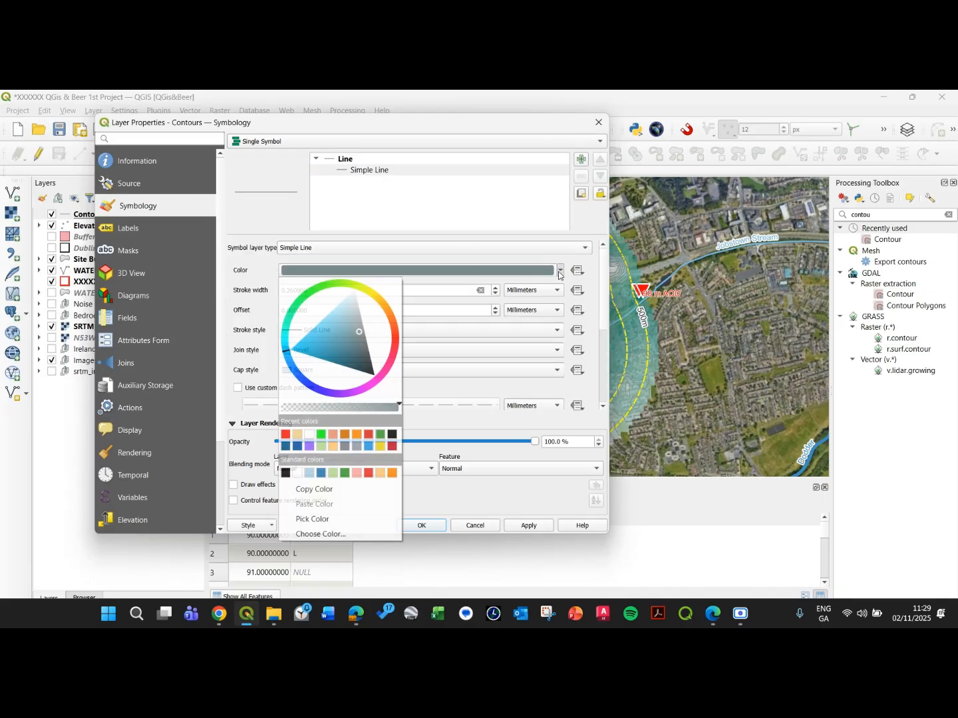
click(285, 473)
click(432, 526)
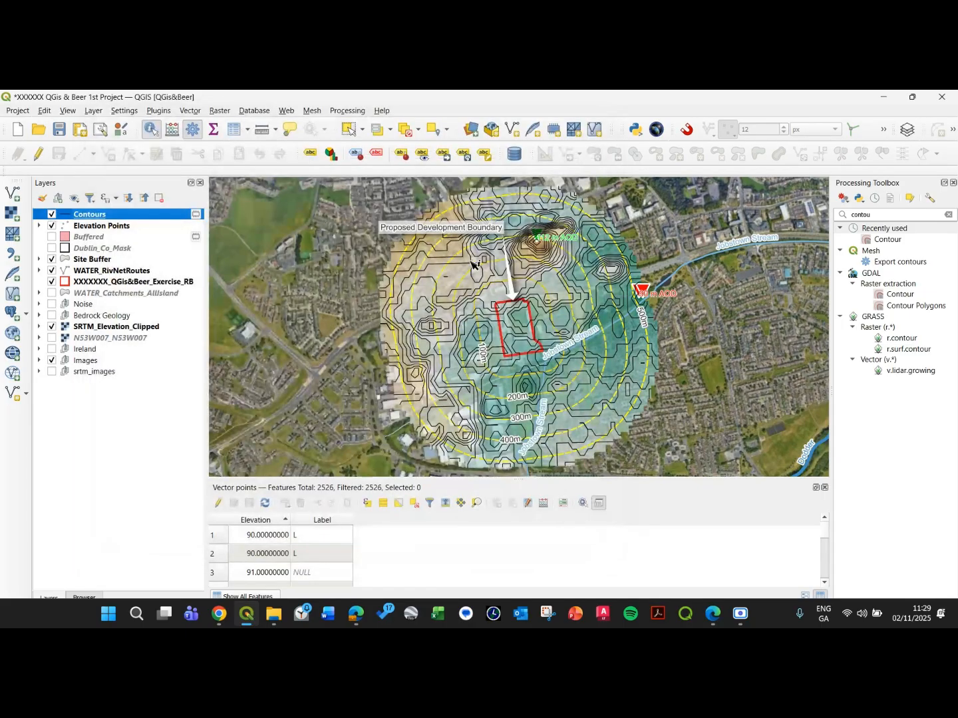
Examine the contour lines around the highest point, the development boundary and the southern edge of the site buffer
scroll(469, 260, up, 2)
scroll(350, 341, down, 1)
drag(531, 308, 459, 335)
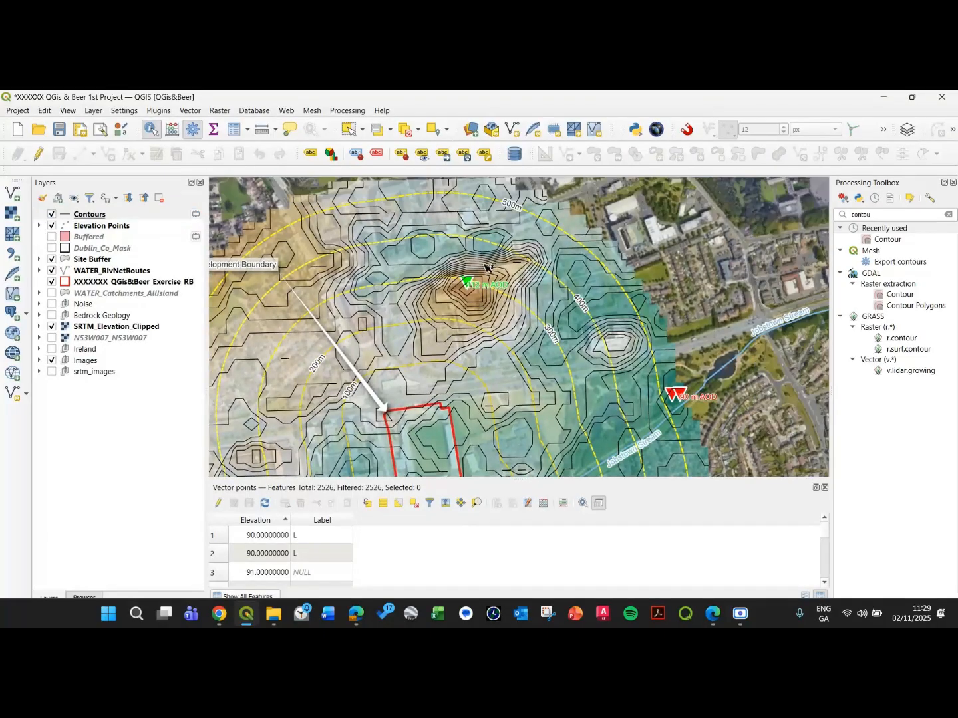
drag(508, 267, 512, 330)
drag(408, 342, 558, 265)
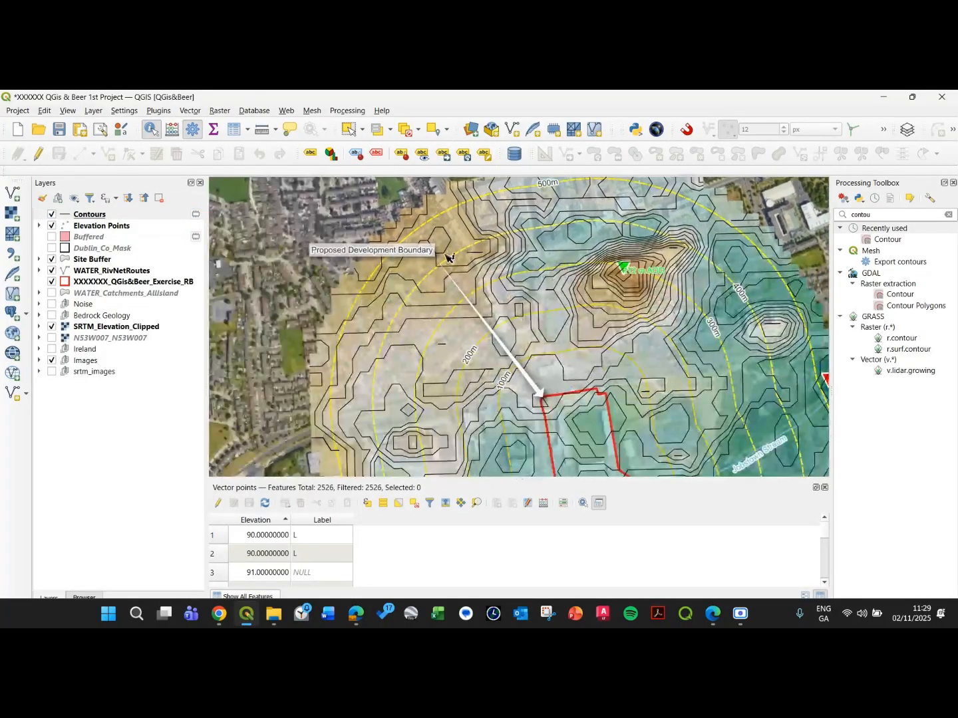
drag(445, 407, 395, 391)
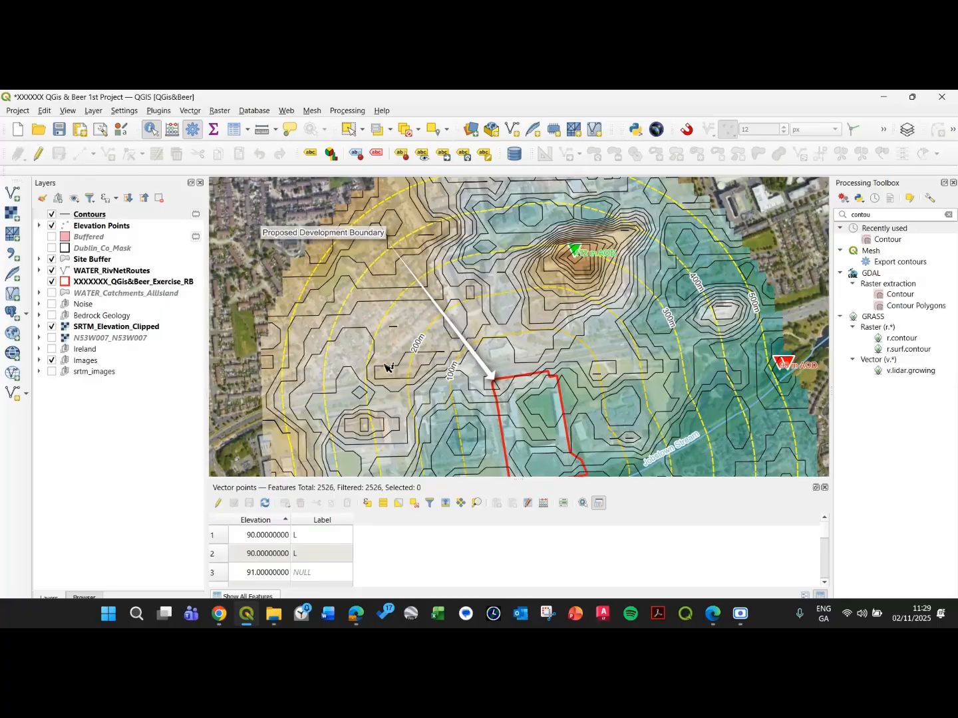
drag(550, 342, 511, 375)
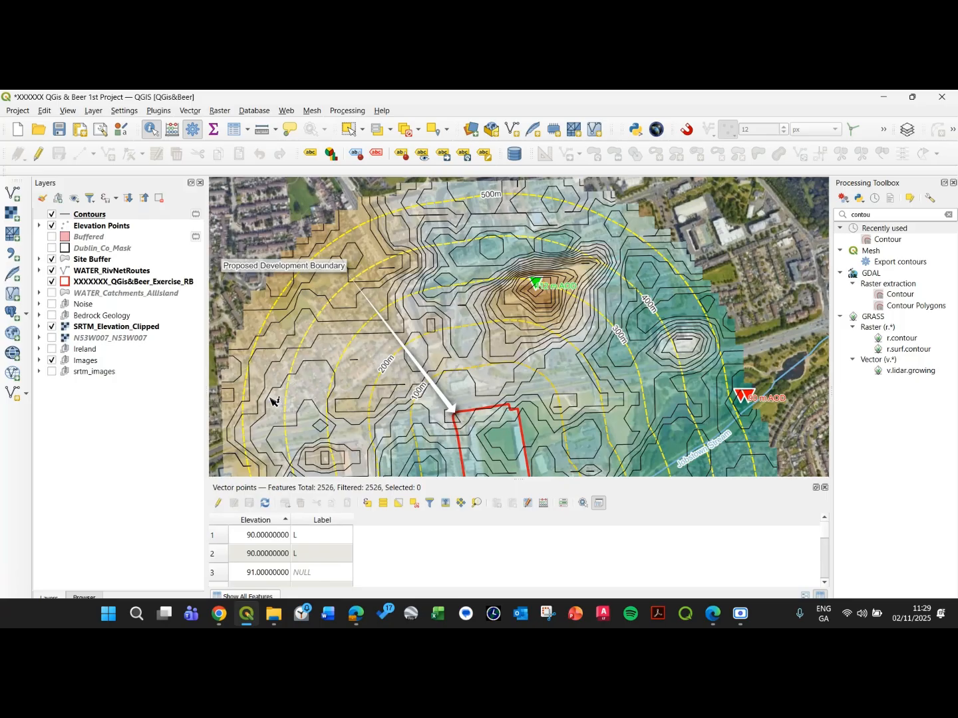
drag(291, 417, 281, 459)
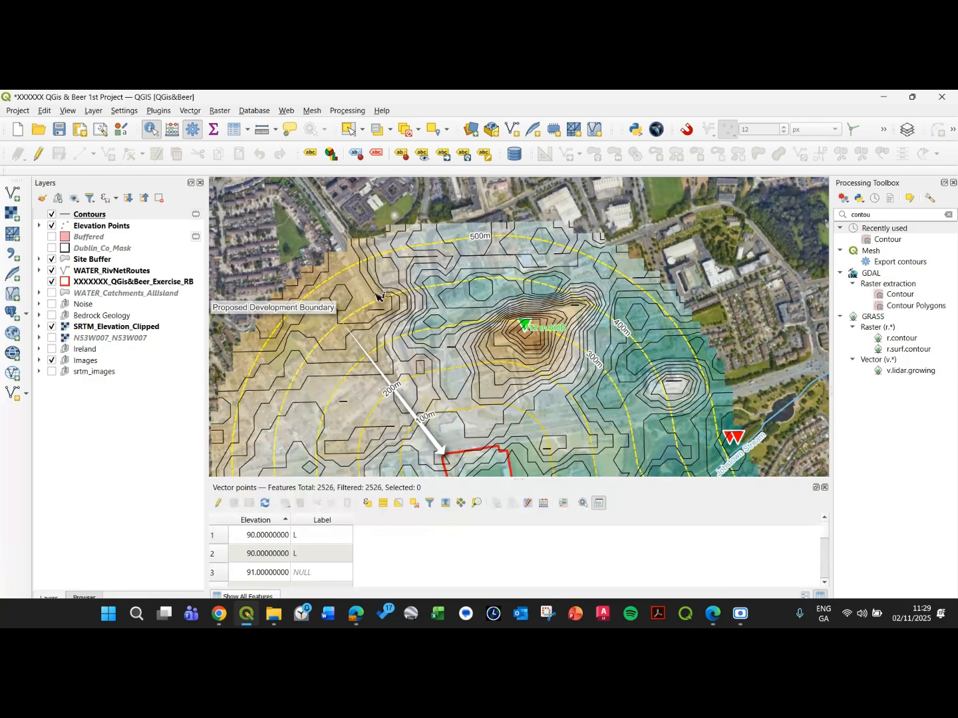
drag(404, 429, 378, 287)
drag(413, 357, 454, 289)
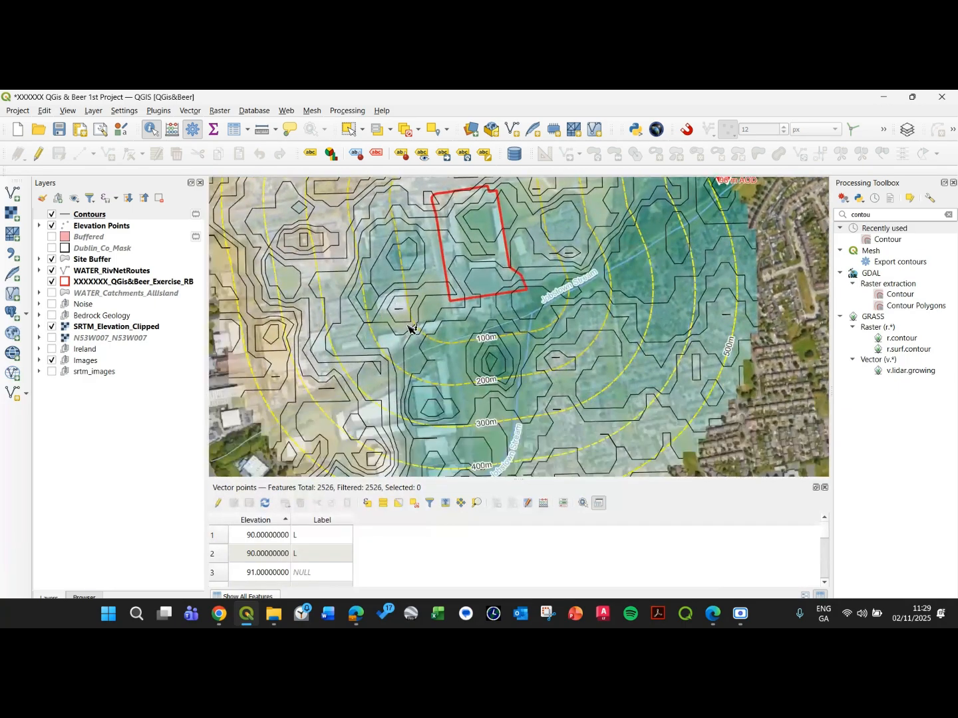
drag(467, 430, 464, 360)
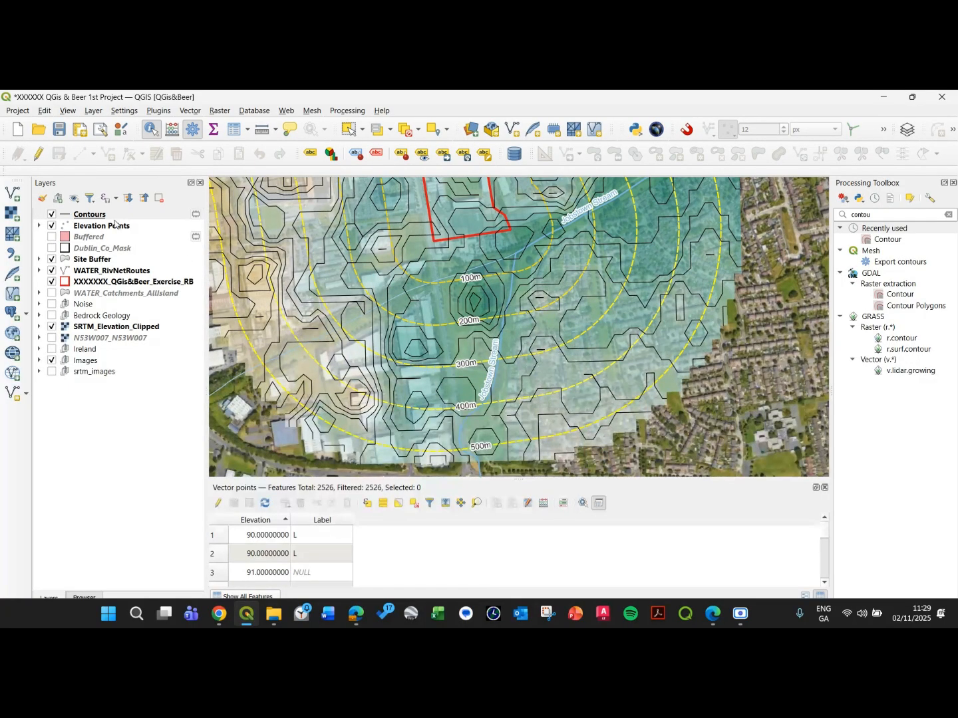
Identify the closed contours just south of the development boundary to check their Elevation attributes
click(494, 315)
scroll(440, 288, down, 1)
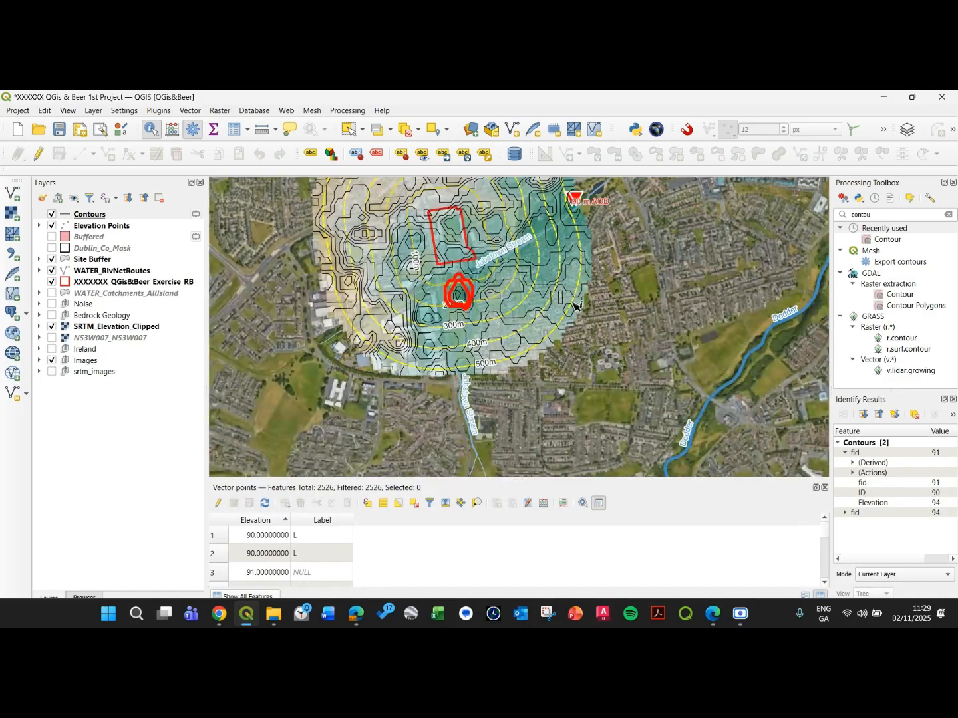
click(484, 299)
Start editing the Contours layer and delete the short isolated line fragments in the southern half of the buffer
click(120, 216)
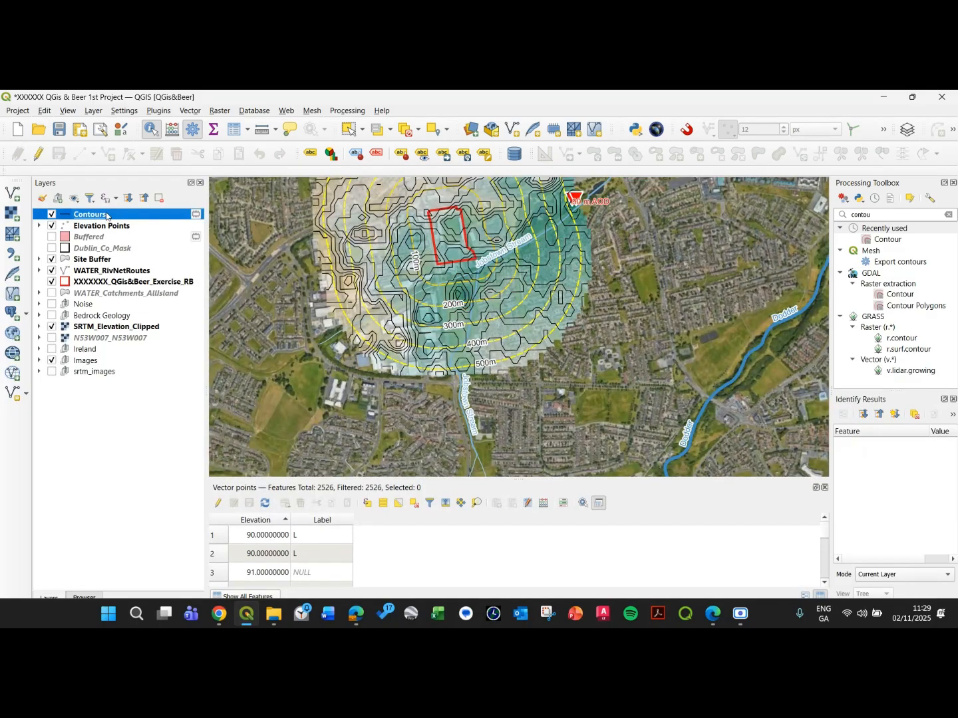
click(38, 153)
scroll(429, 286, up, 2)
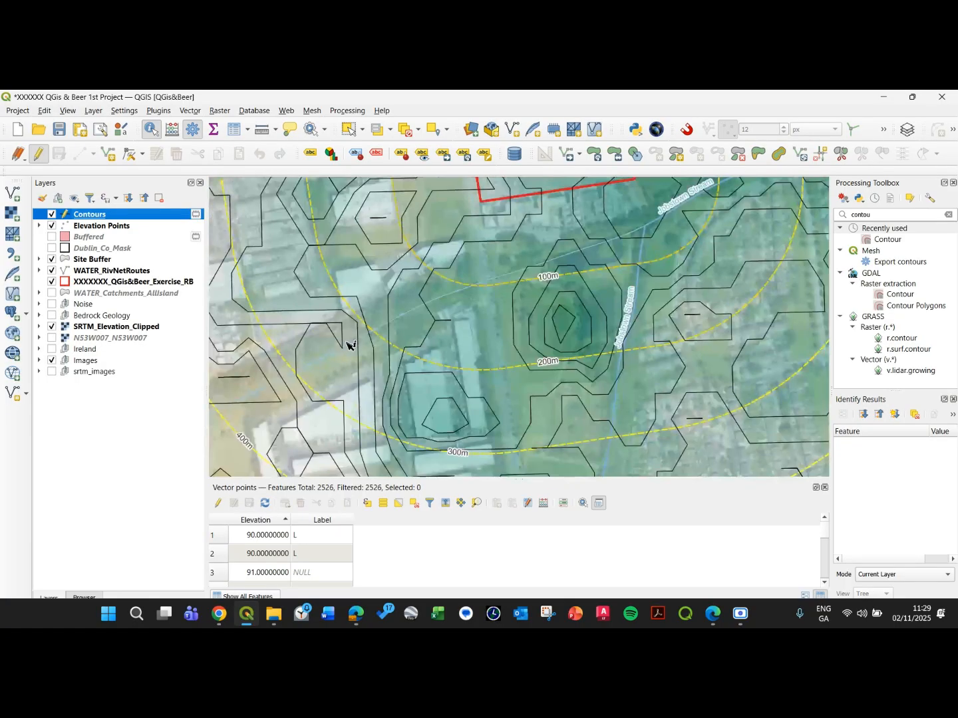
click(239, 376)
scroll(466, 360, up, 3)
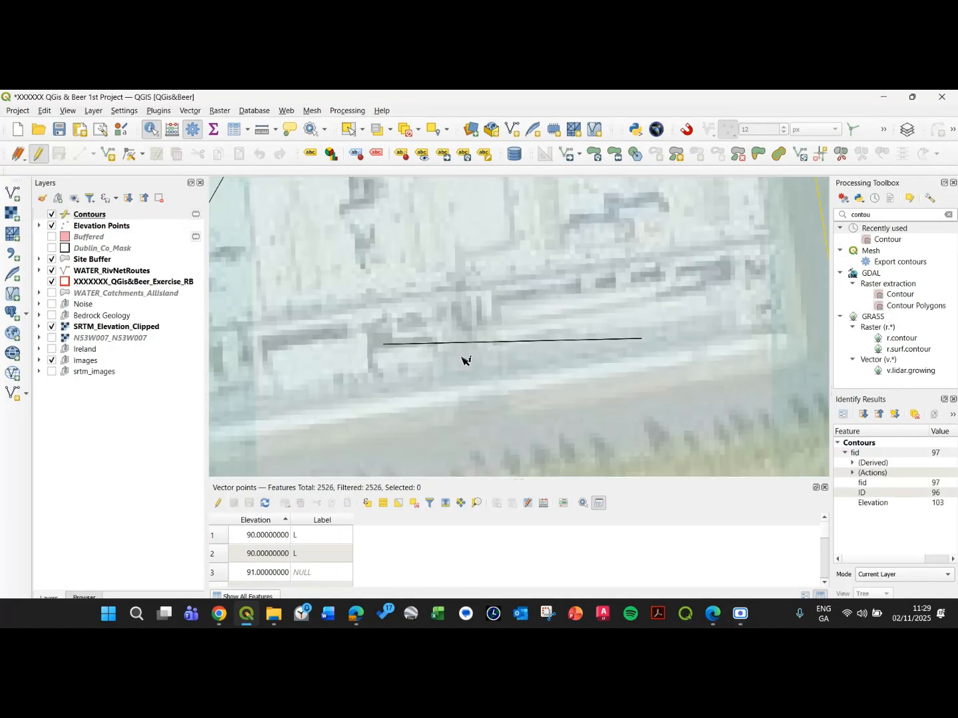
click(474, 341)
scroll(456, 332, down, 3)
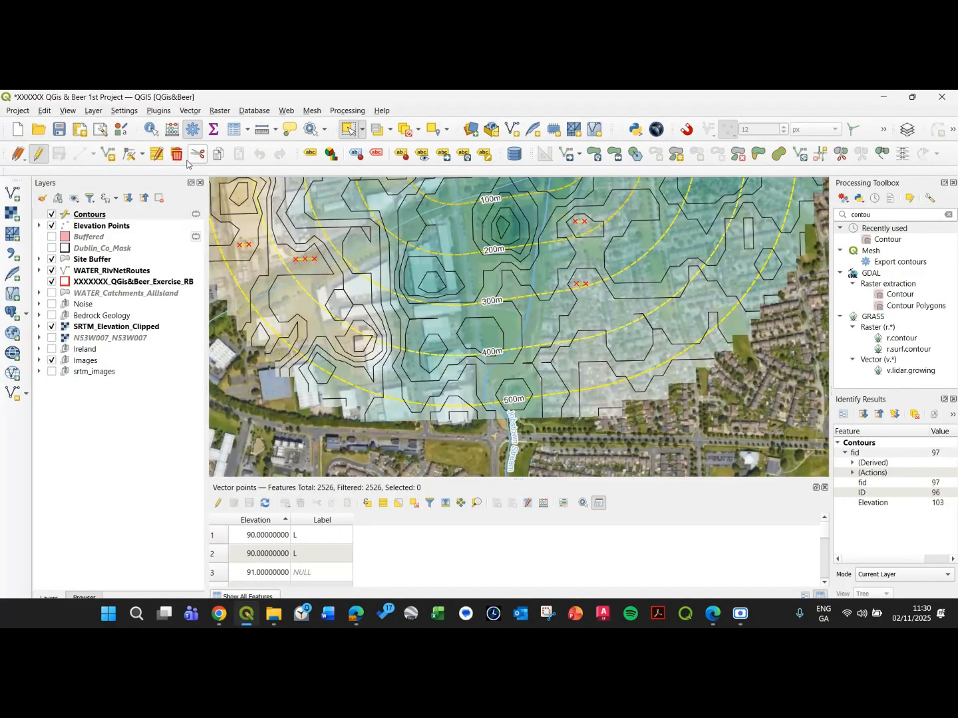
click(177, 154)
click(553, 379)
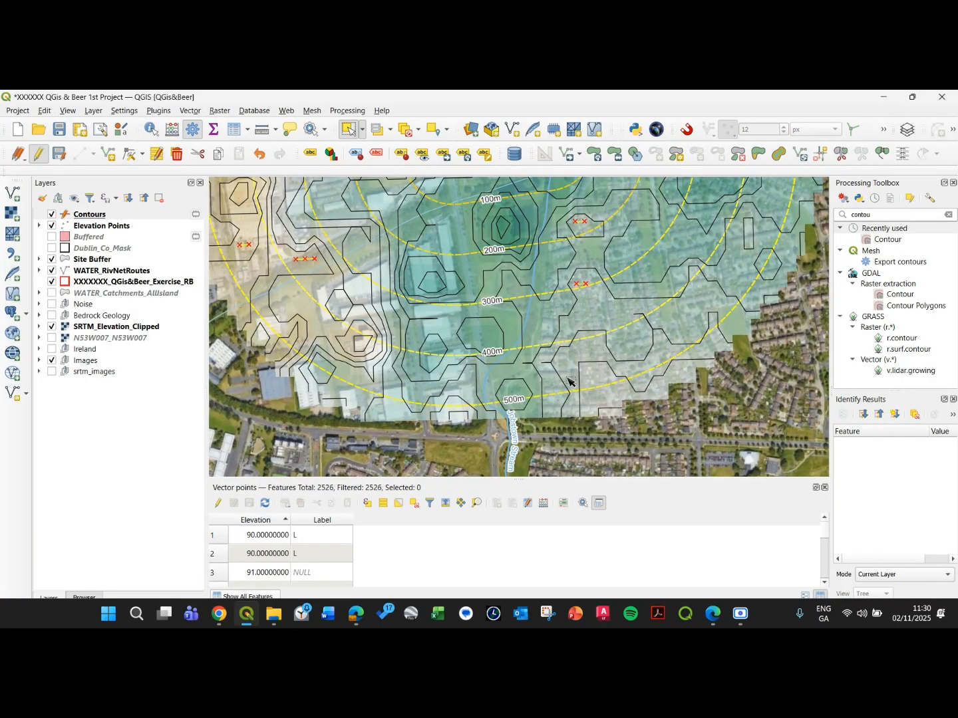
Review the remaining contours over the whole buffer and end the editing session on the Contours layer
scroll(456, 434, down, 2)
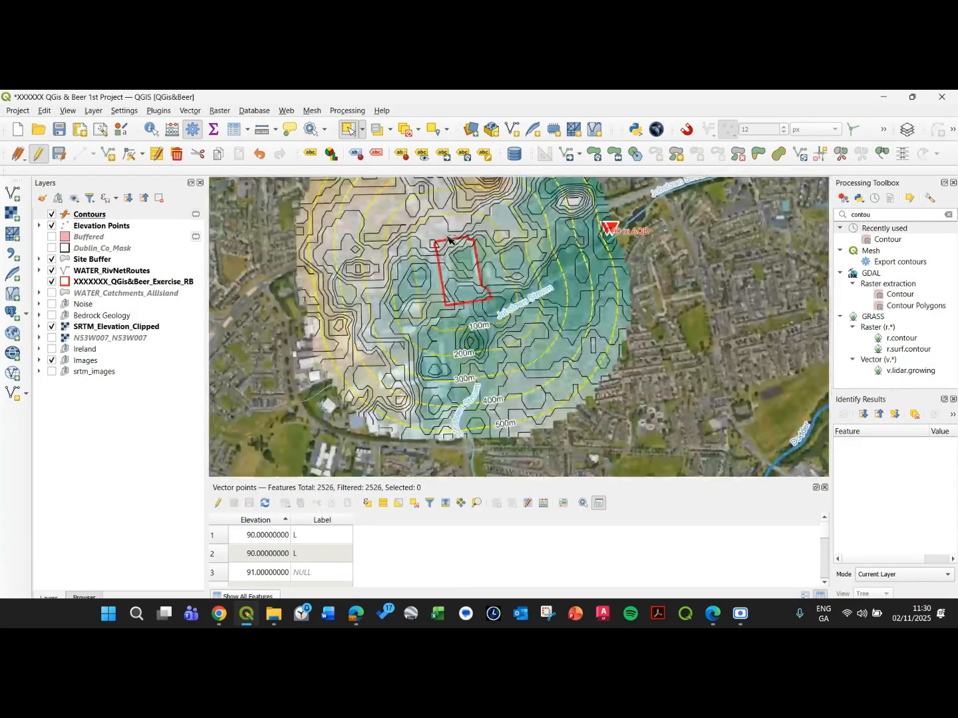
scroll(448, 240, down, 1)
scroll(449, 186, up, 1)
scroll(404, 252, down, 1)
scroll(481, 246, up, 1)
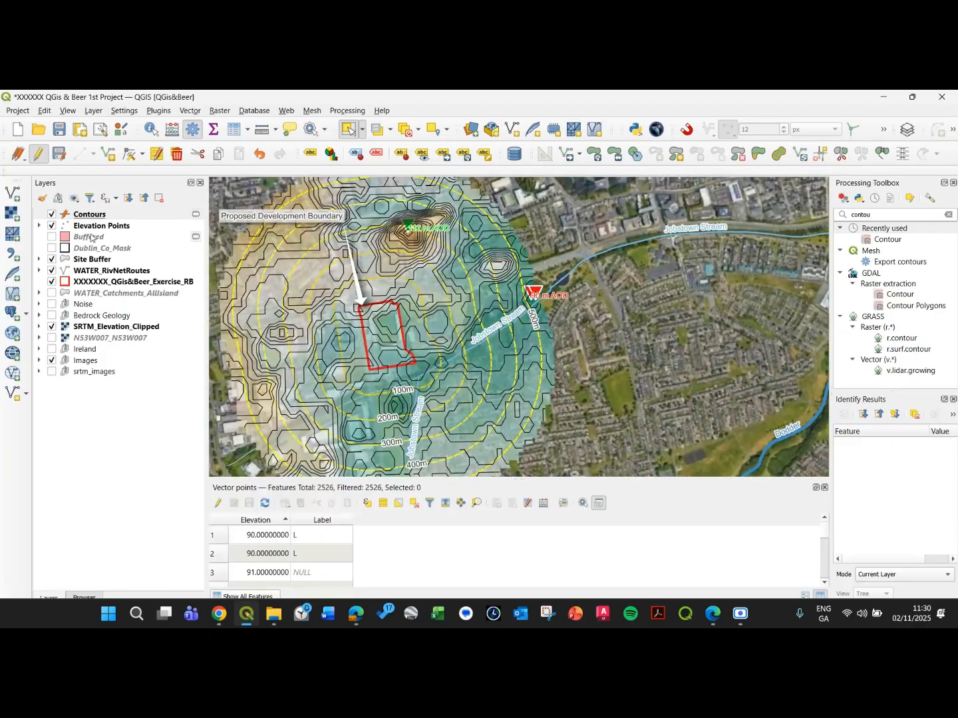
click(37, 153)
Run the Smooth geometry tool on the Contours layer with 5 iterations and an offset of 0.5, output to a temporary layer
double_click(866, 217)
text(s)
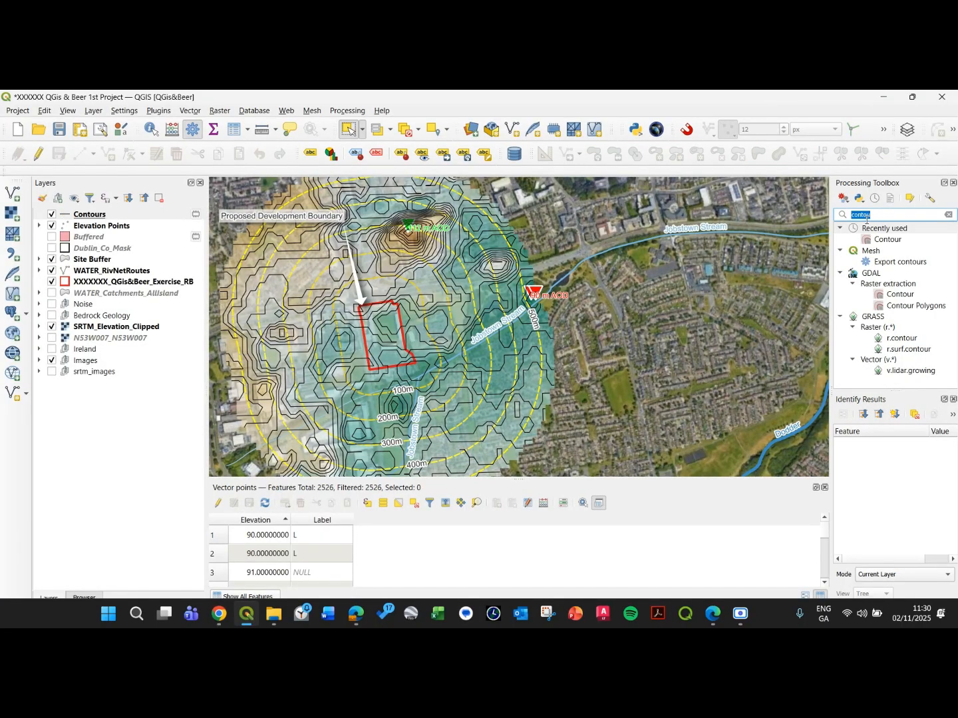
text(motth)
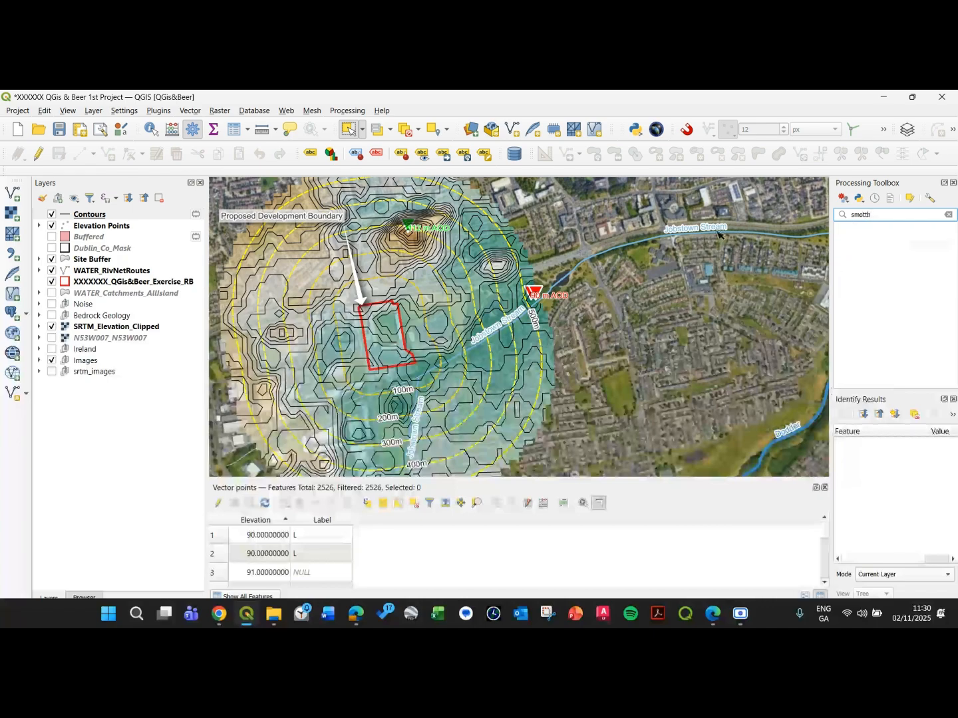
drag(858, 214, 870, 215)
text(ooth)
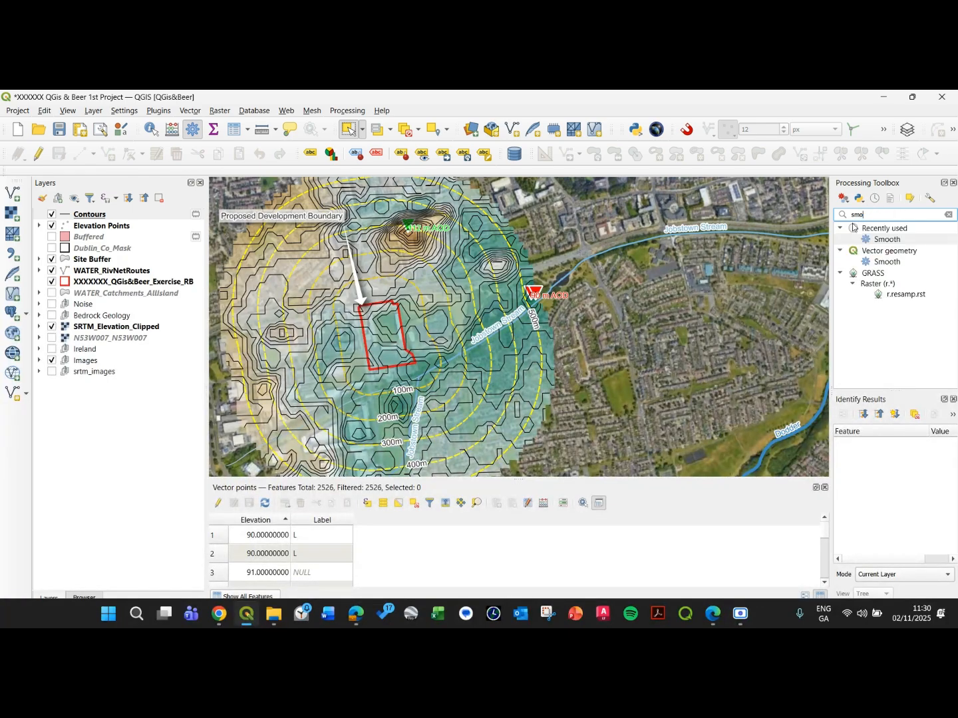
key(Return)
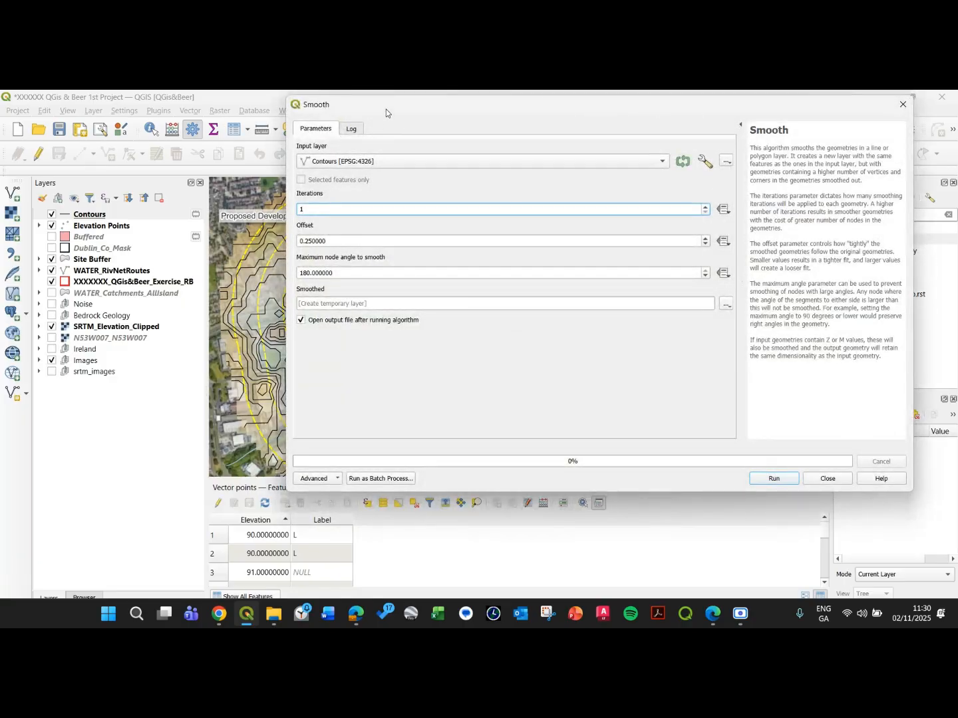
drag(386, 112, 446, 142)
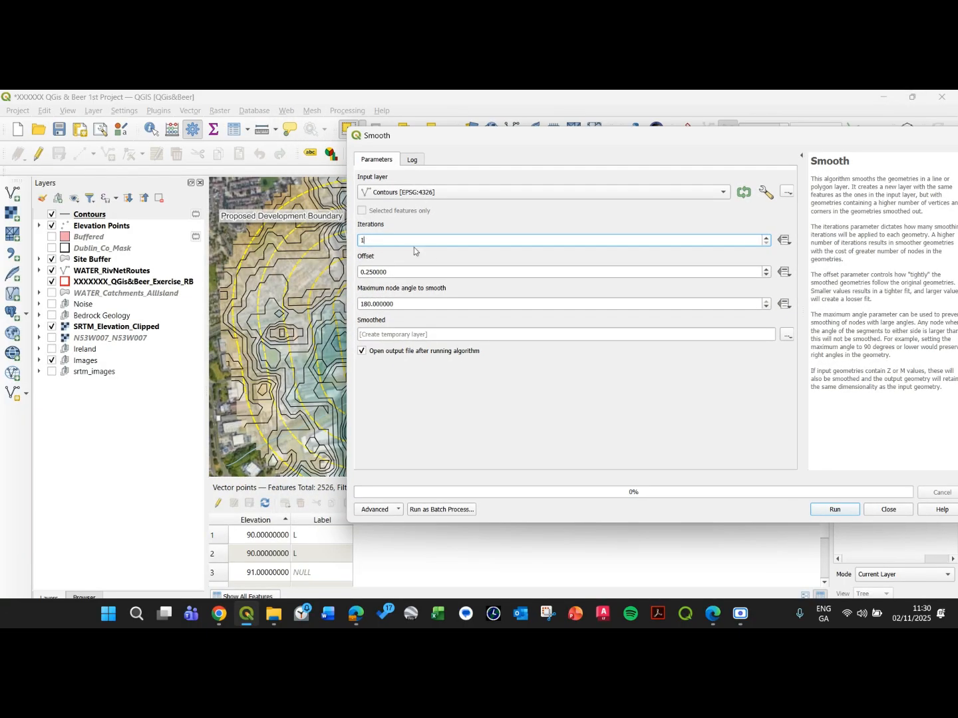
drag(475, 139, 424, 140)
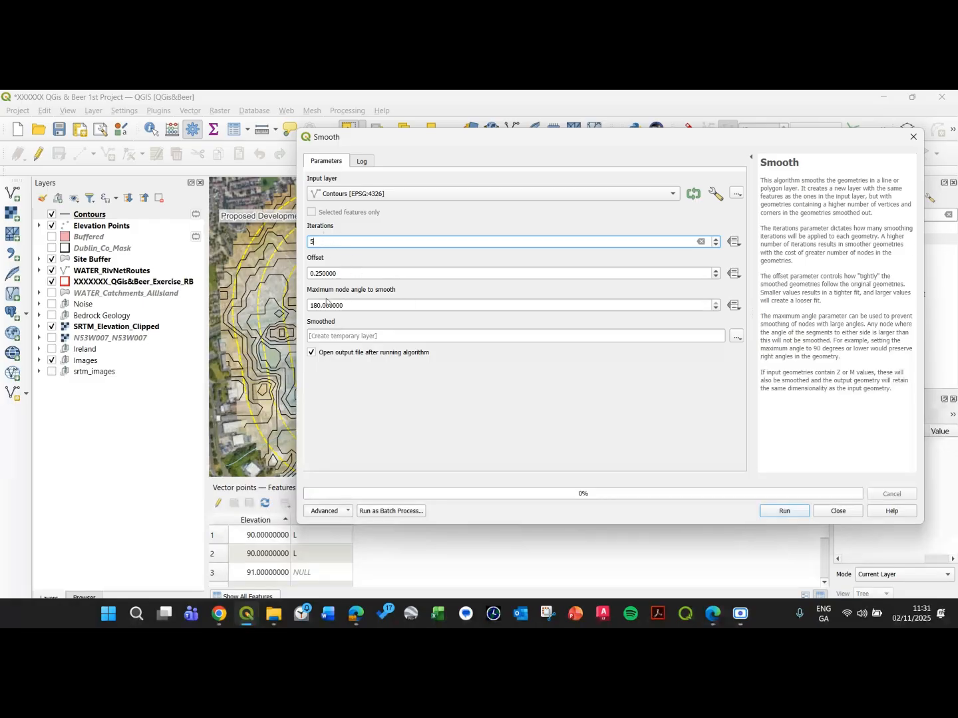
click(318, 273)
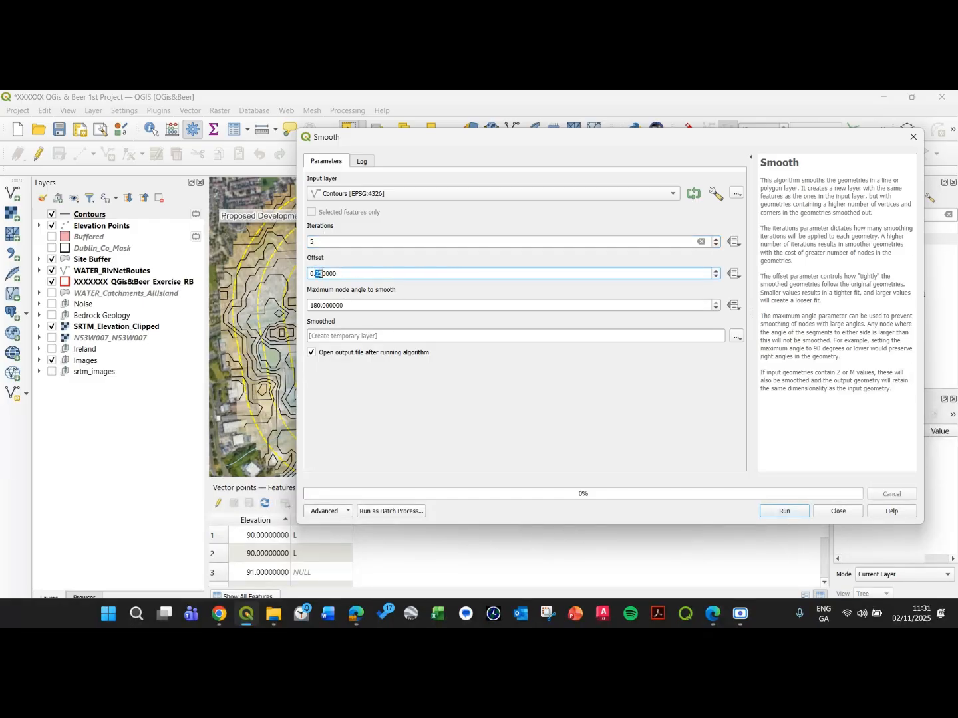
text(5)
click(773, 516)
click(835, 512)
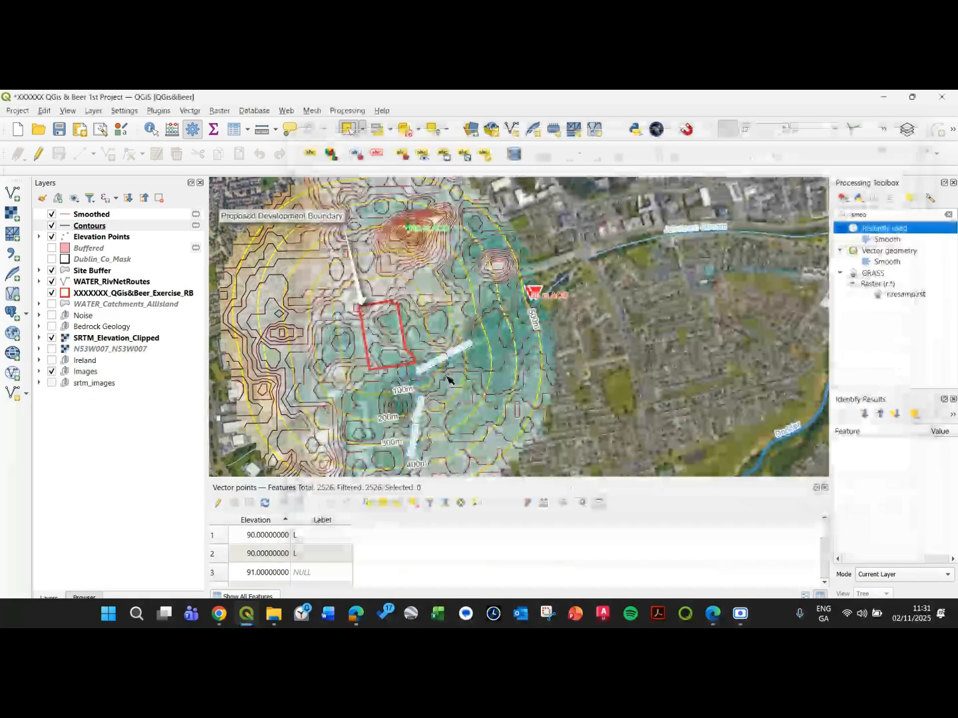
Compare the smoothed lines with the original contours around the highest point and remove the original Contours layer
scroll(386, 257, up, 2)
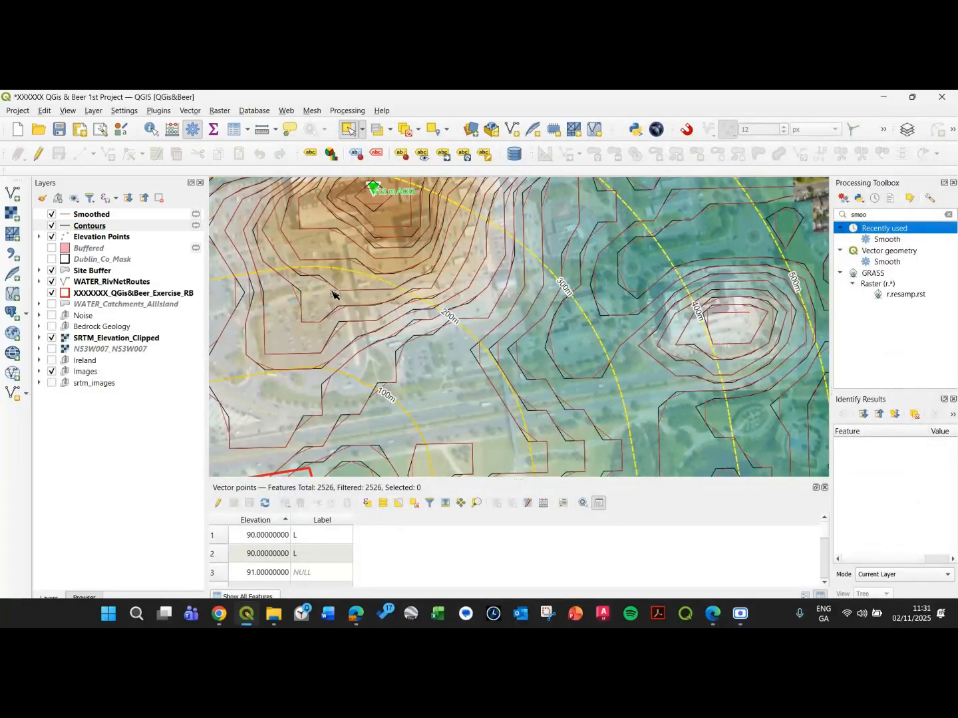
click(51, 226)
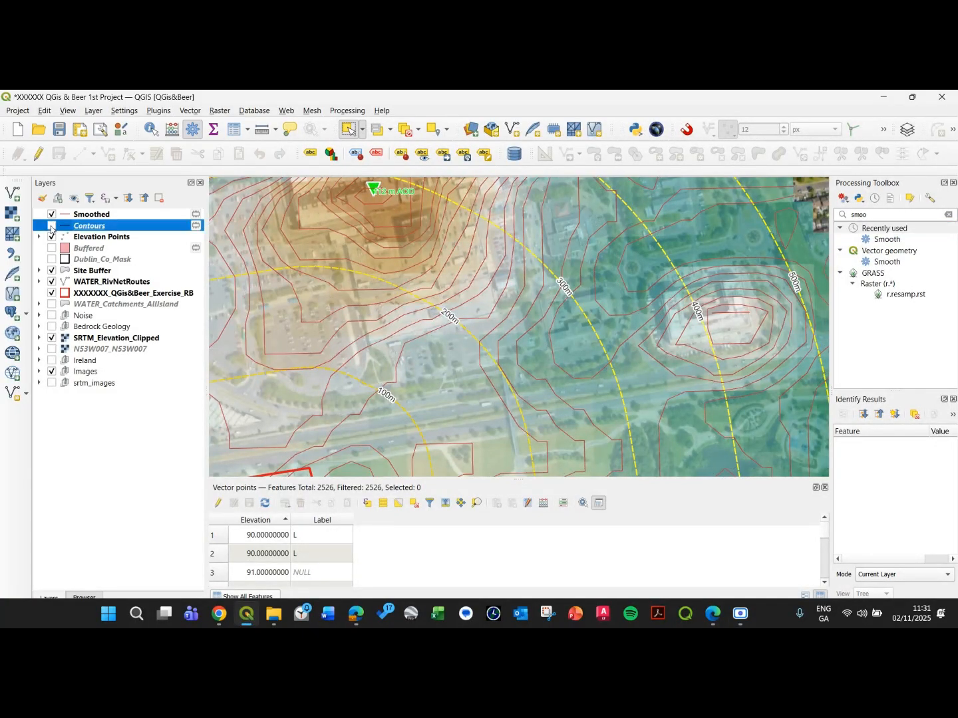
click(51, 226)
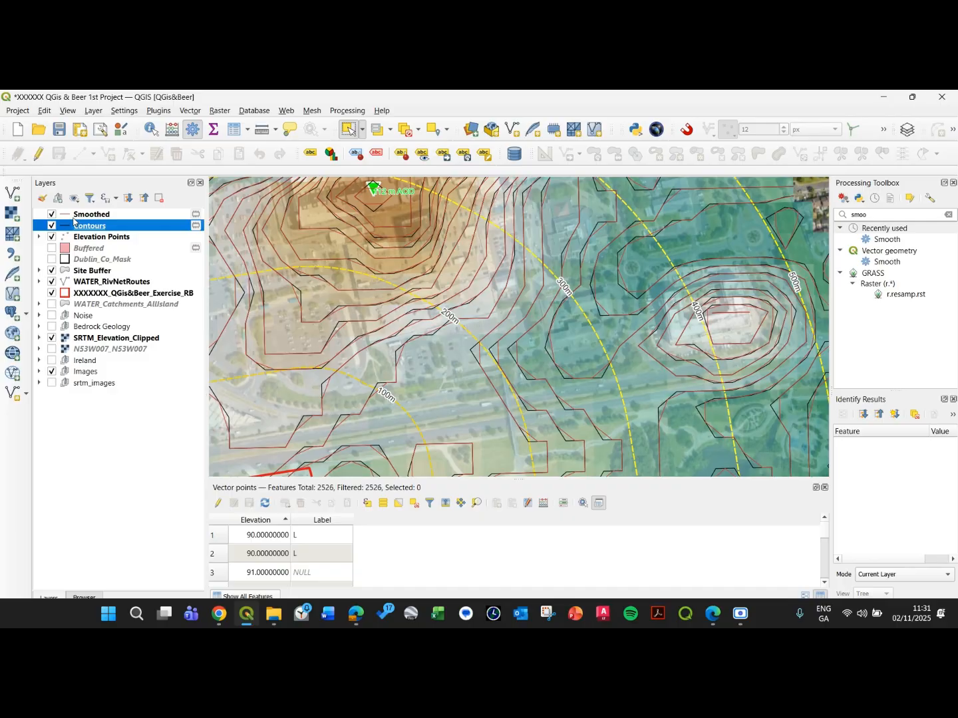
right_click(80, 229)
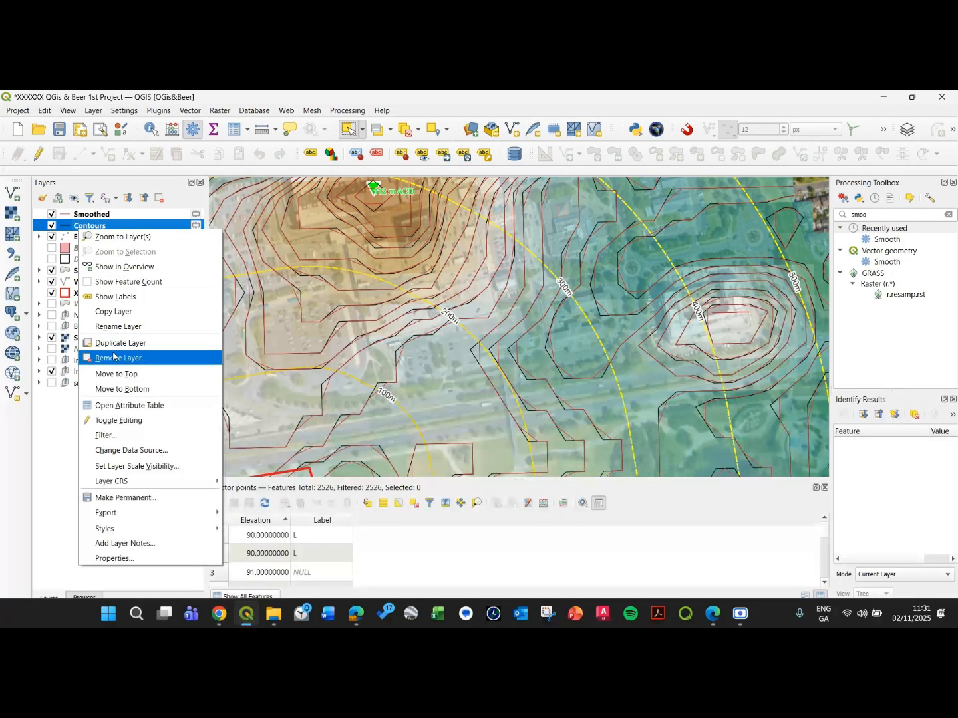
click(133, 356)
key(Return)
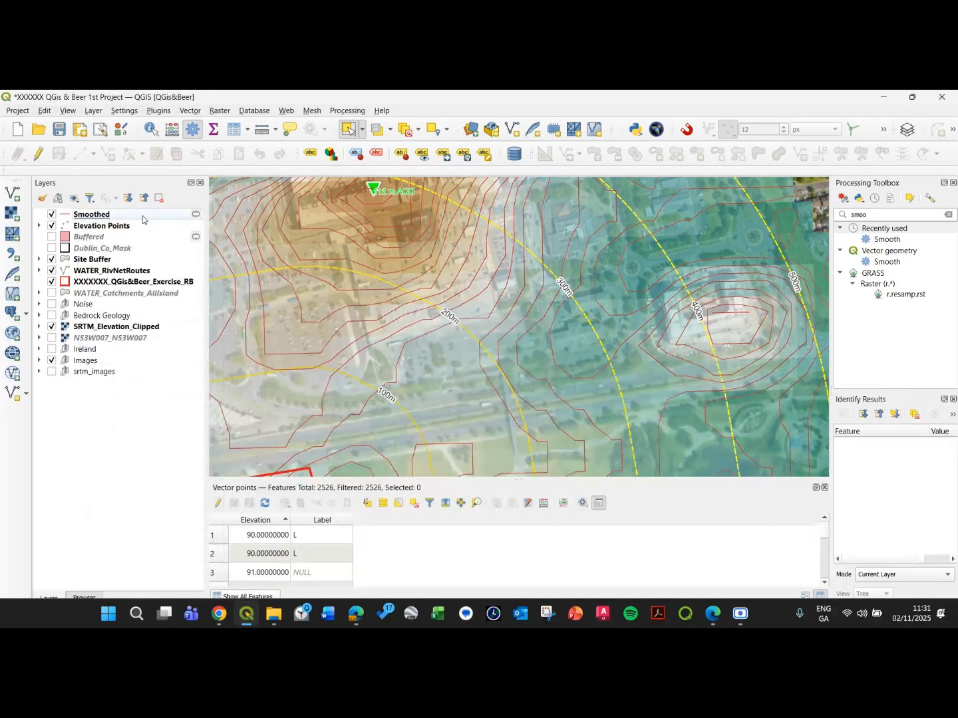
Save the temporary Smoothed layer permanently as the ESRI Shapefile Countours.shp in the 04_Episode folder
click(144, 217)
click(197, 215)
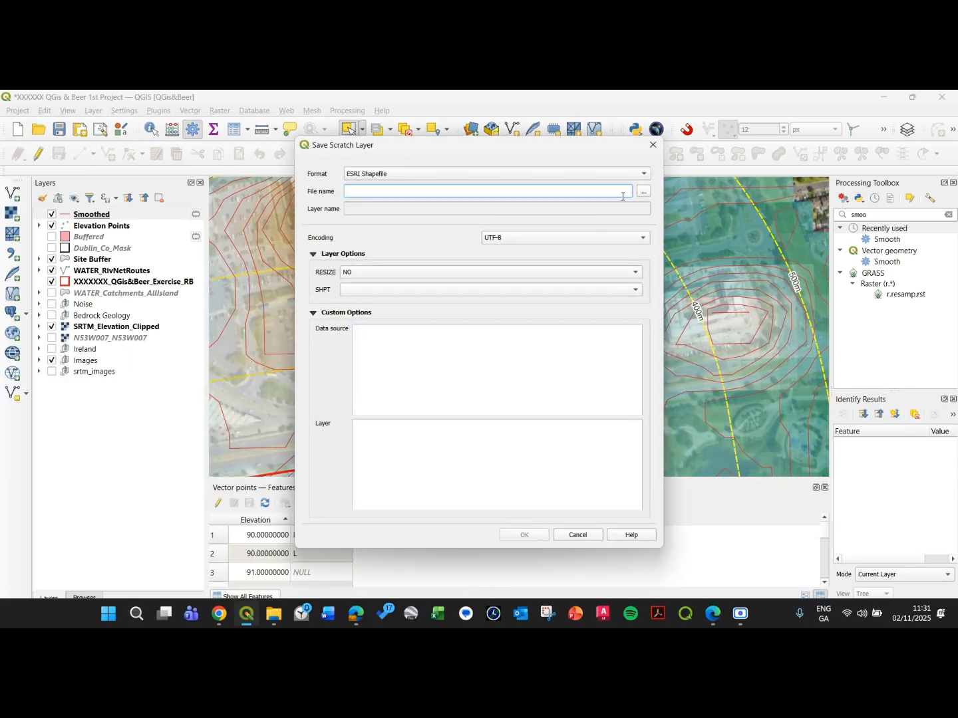
click(642, 194)
text(Countours)
click(644, 509)
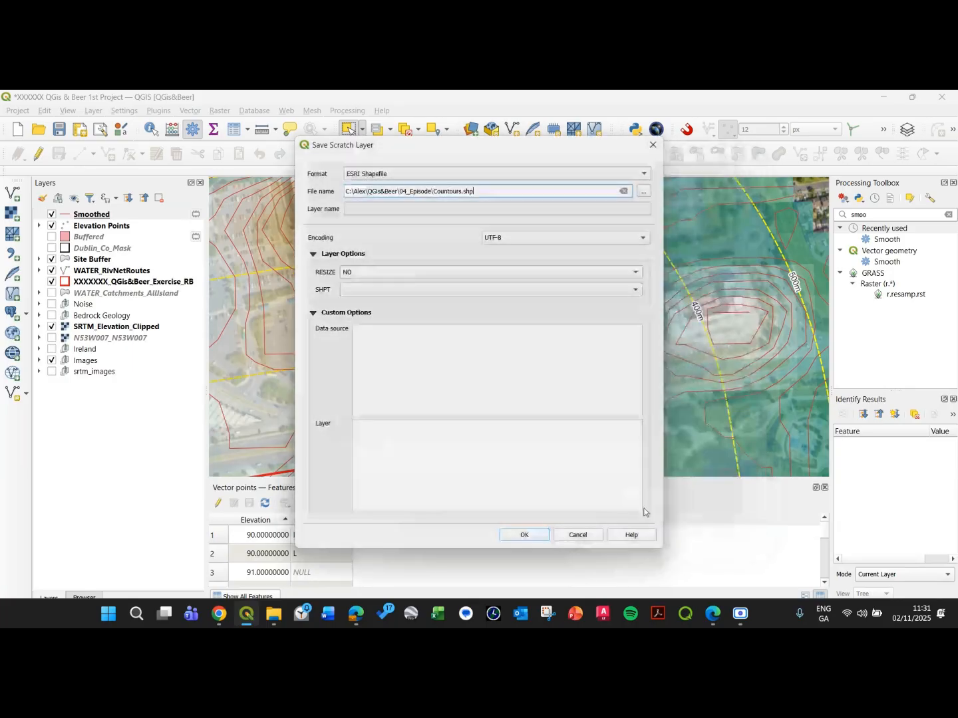
click(524, 535)
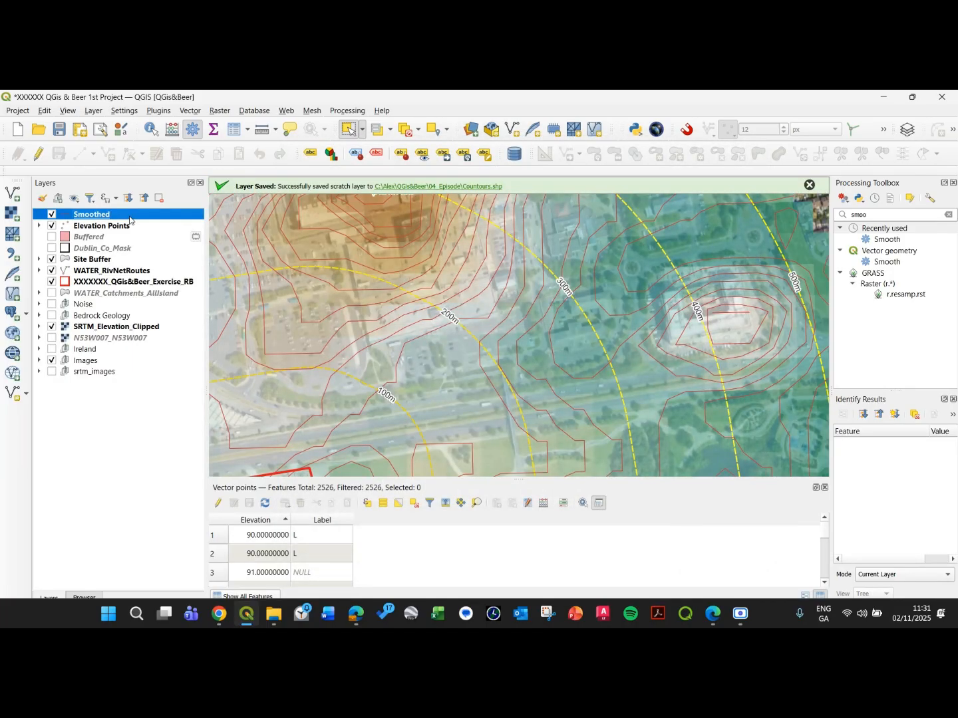
Rename the Smoothed layer as Countours in its layer properties and open its symbology settings
double_click(130, 217)
click(138, 163)
click(133, 183)
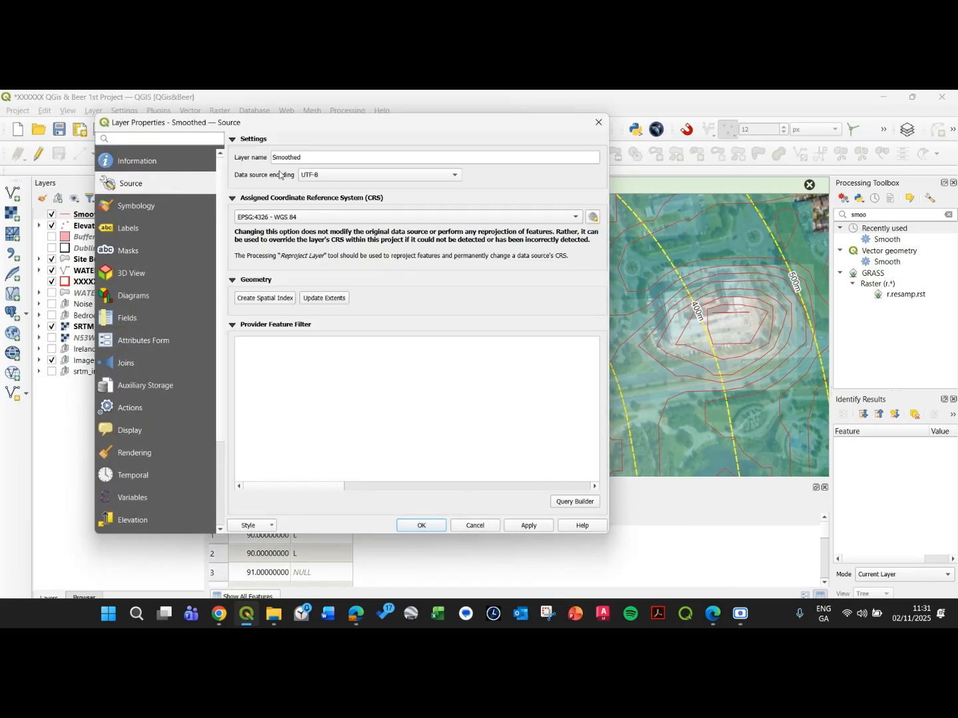
click(140, 206)
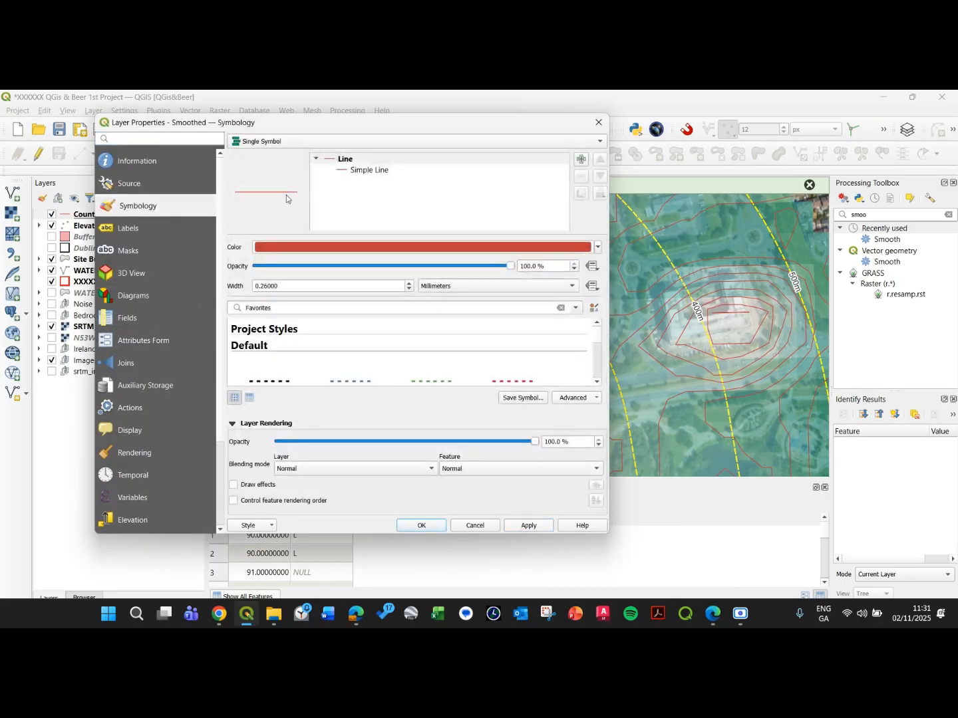
Switch the Countours layer to Categorized symbology using the expression Elevation % 5 and classify the values
click(272, 141)
click(276, 155)
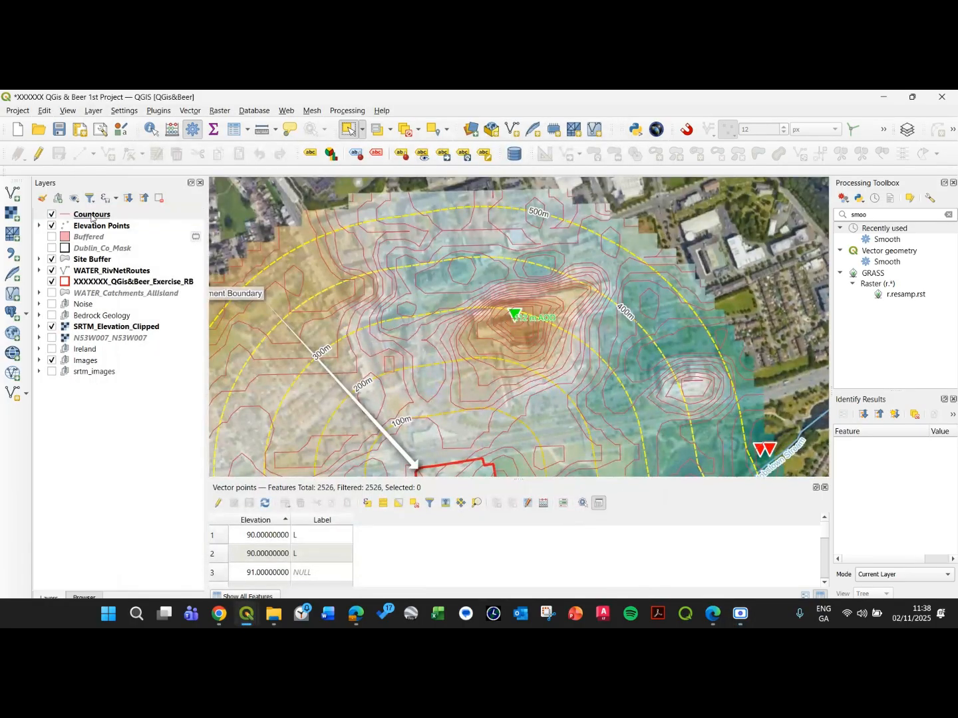
double_click(91, 216)
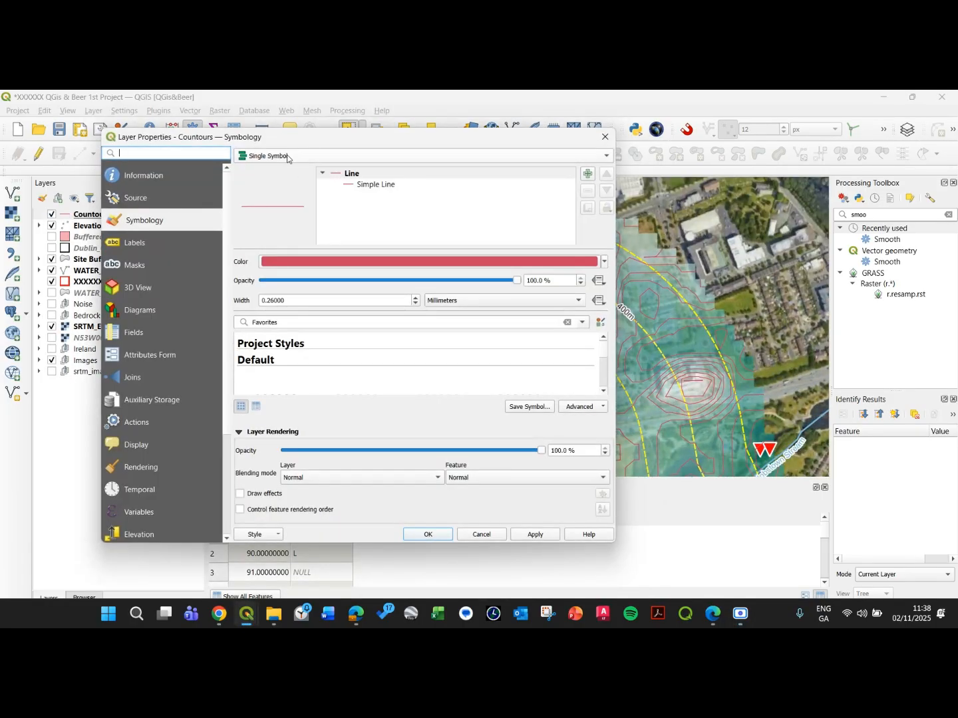
click(287, 157)
click(296, 167)
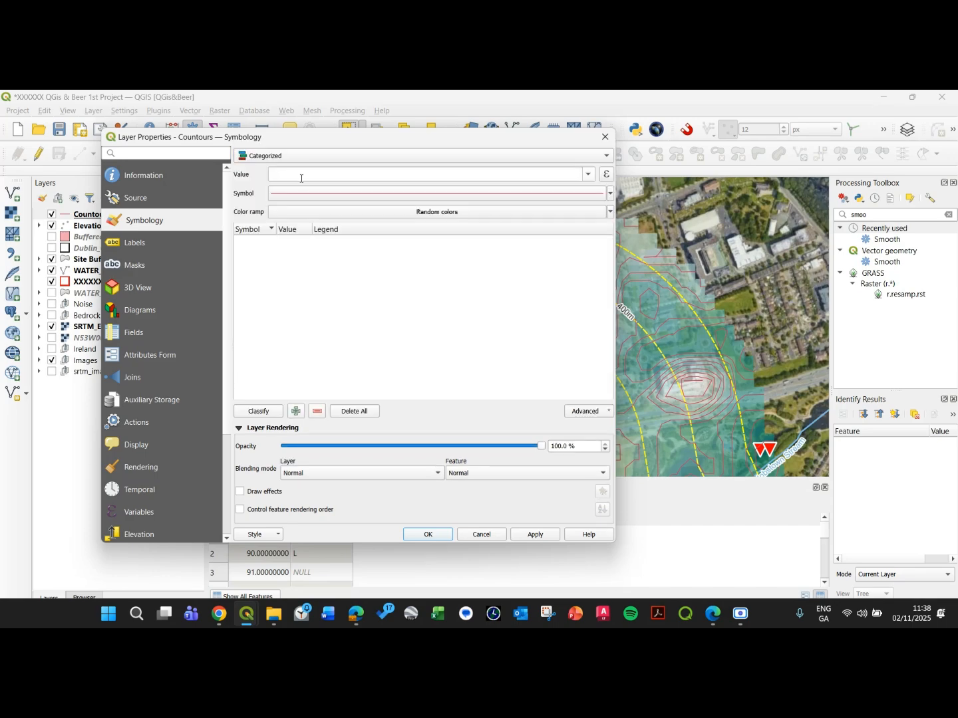
click(302, 178)
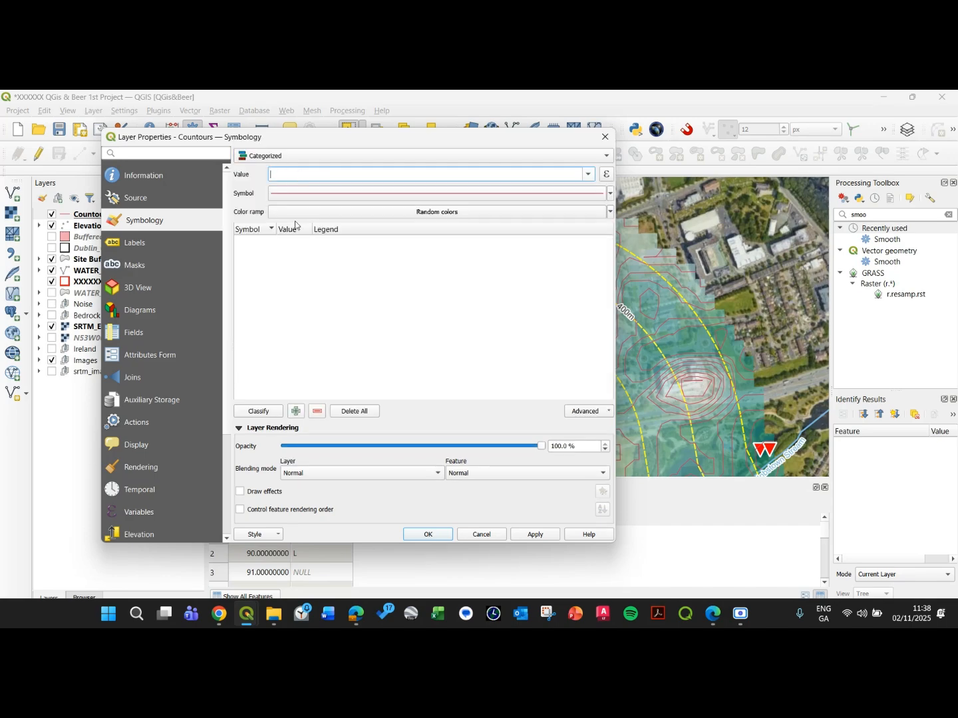
click(588, 174)
click(304, 217)
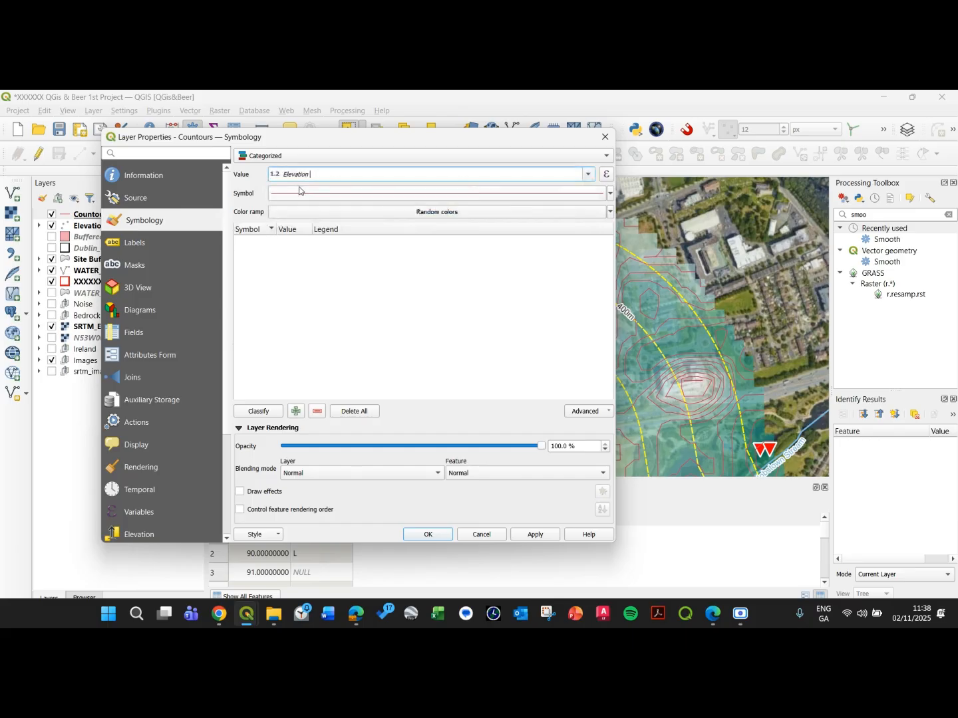
text(% 5)
click(264, 413)
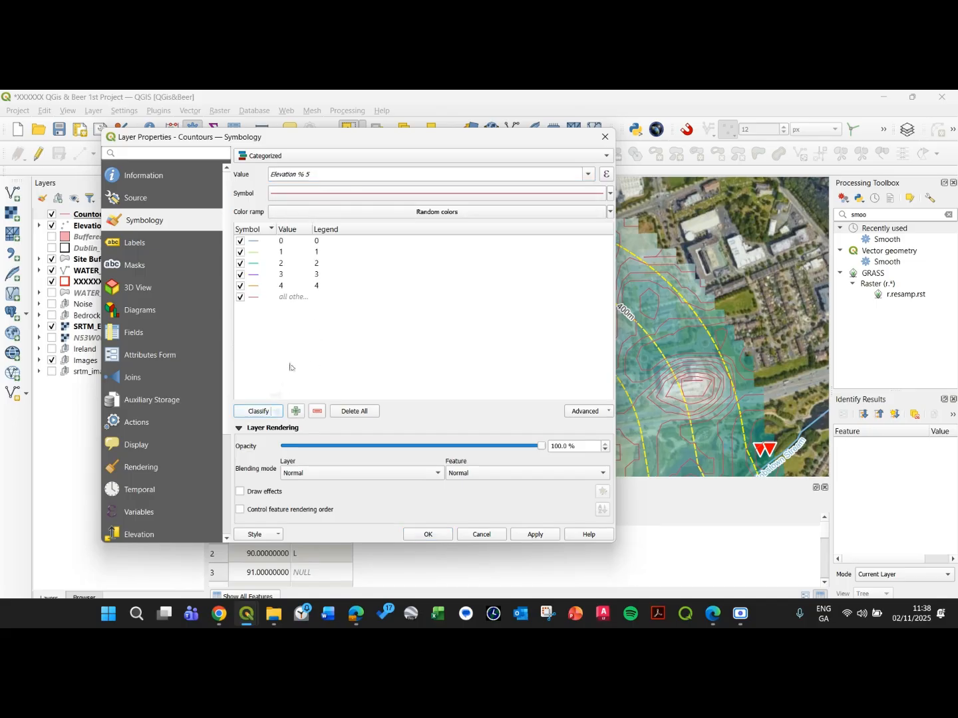
Delete categories 1 to 4, keeping only the 0 category and the all other values category
click(284, 252)
shift+click(280, 287)
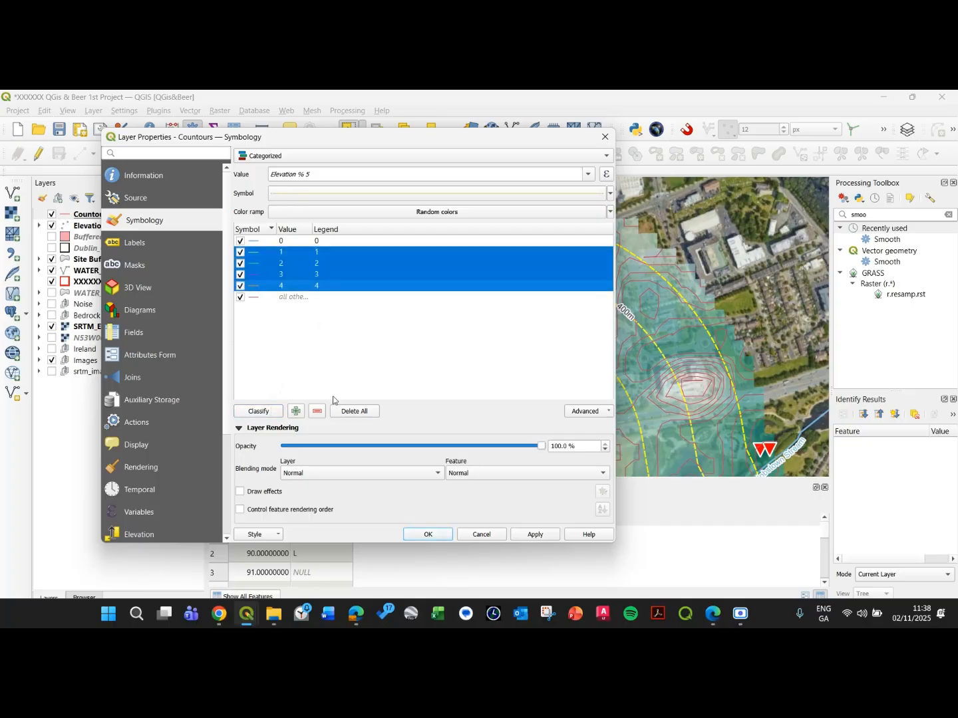
click(317, 411)
Set the legend label of the 0 category to Master and of the all other values category to Single
click(285, 245)
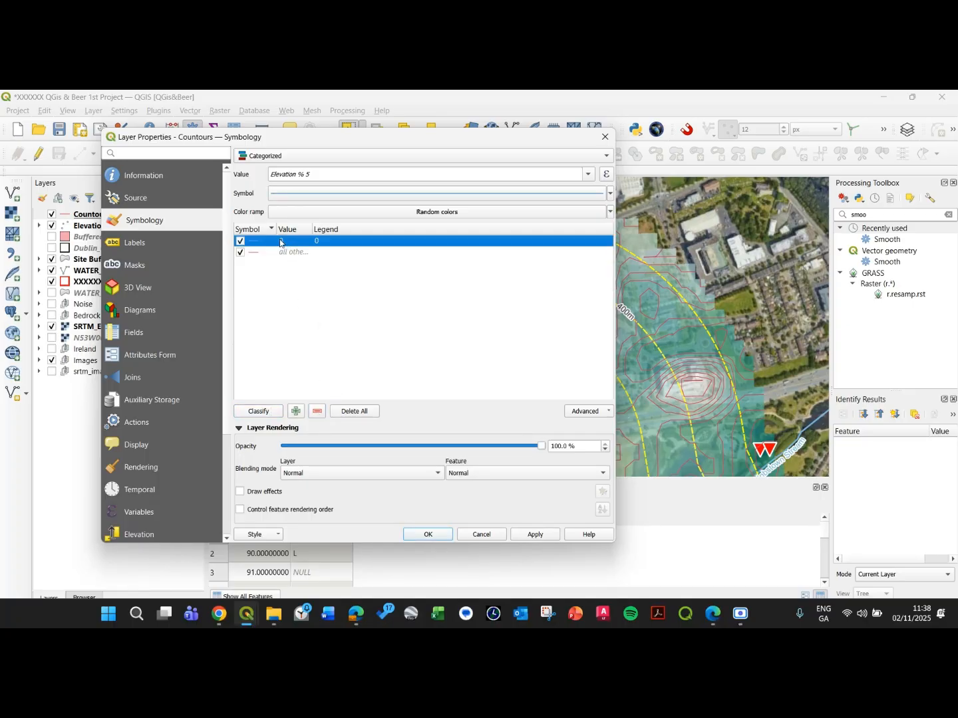
double_click(318, 242)
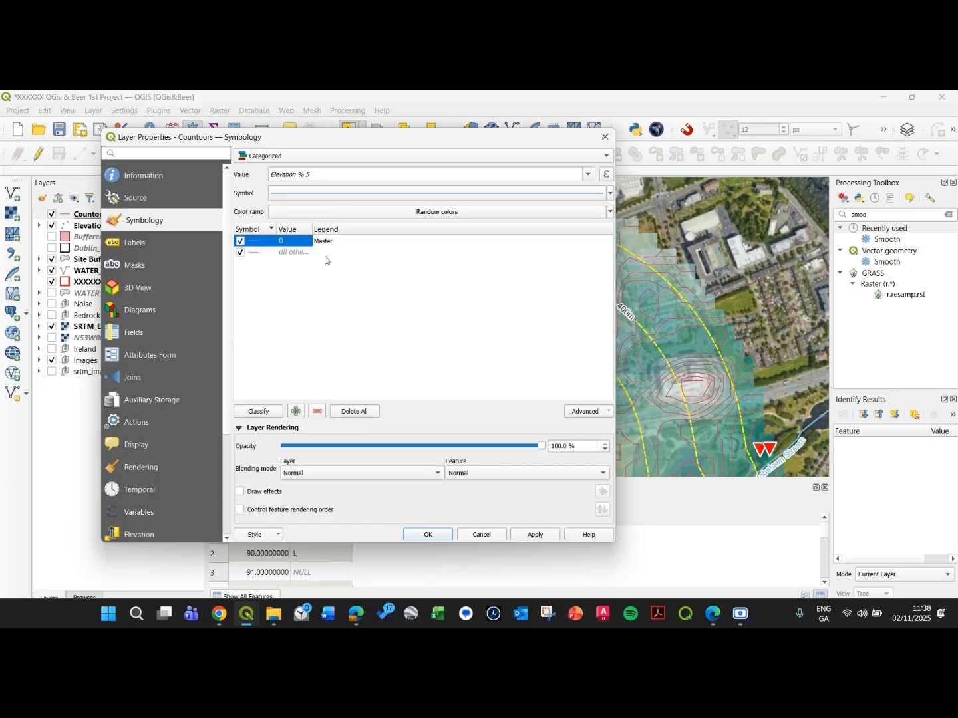
double_click(326, 255)
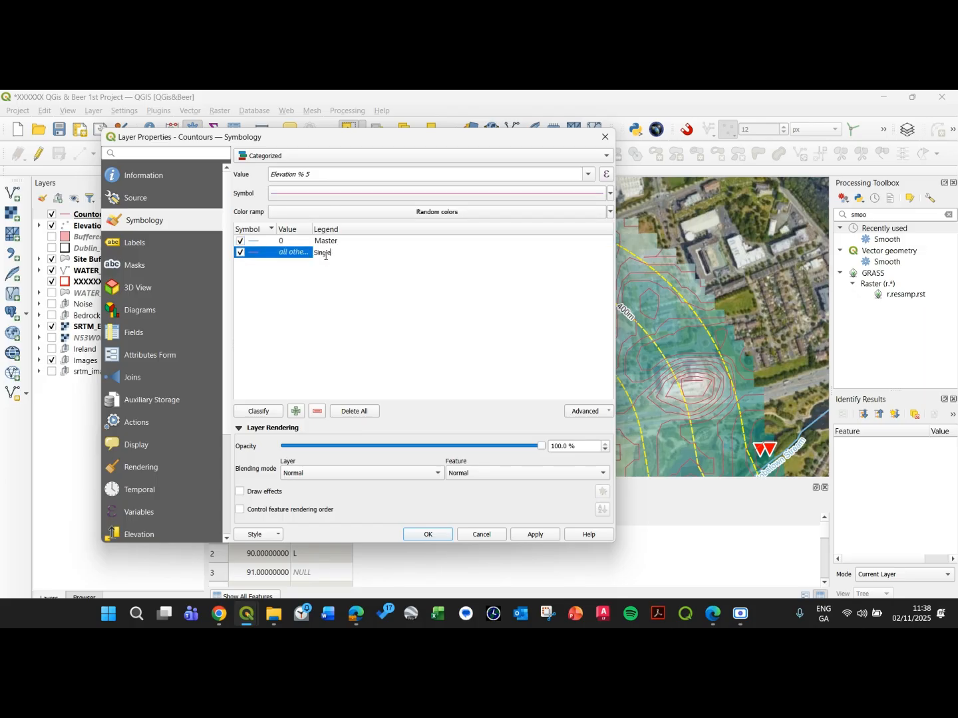
text(Single)
click(326, 305)
Change the Single category's simple line color to dark orange
click(243, 257)
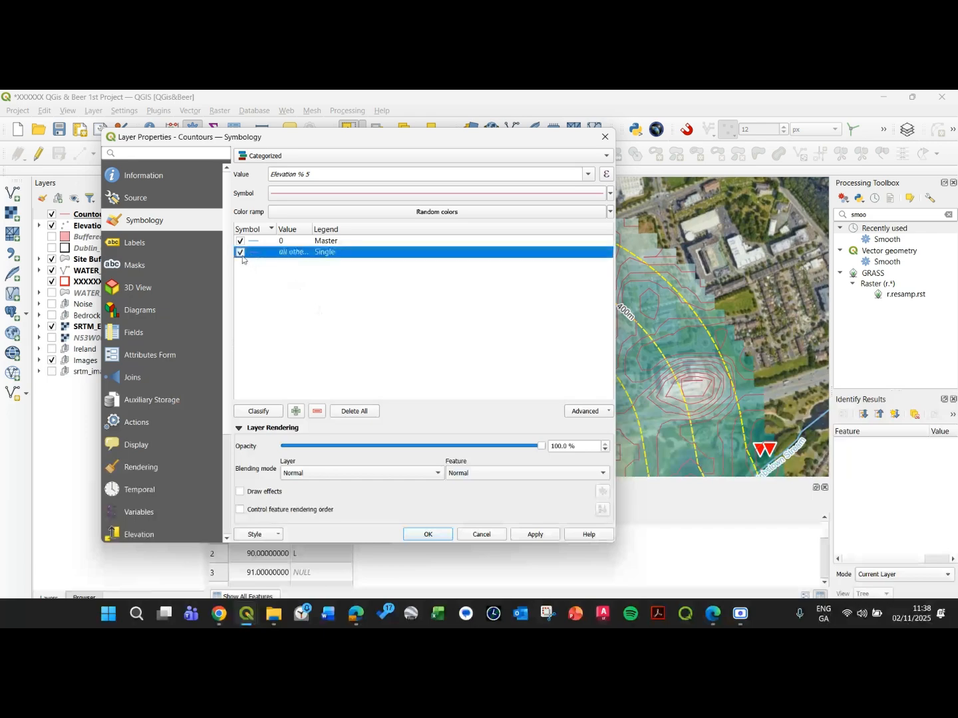
right_click(255, 252)
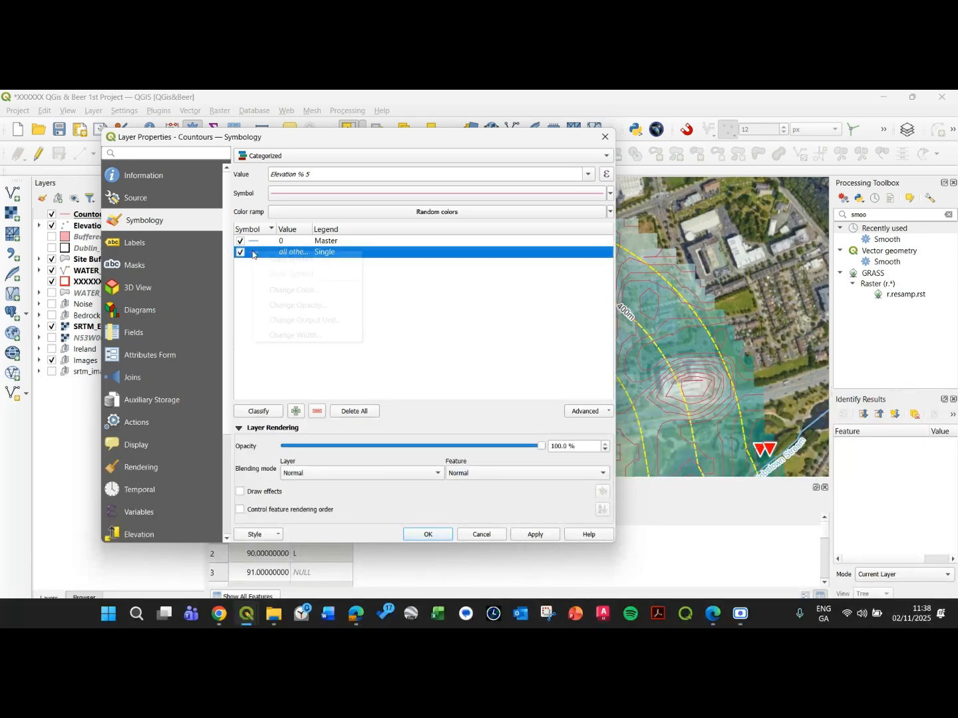
click(241, 278)
double_click(255, 252)
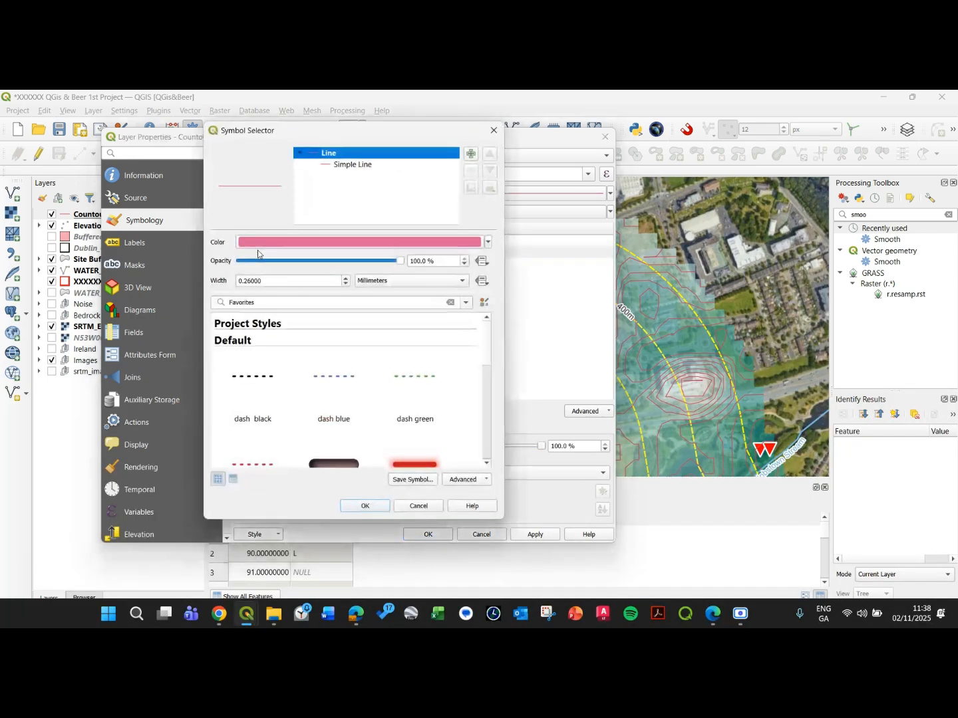
click(359, 167)
click(450, 265)
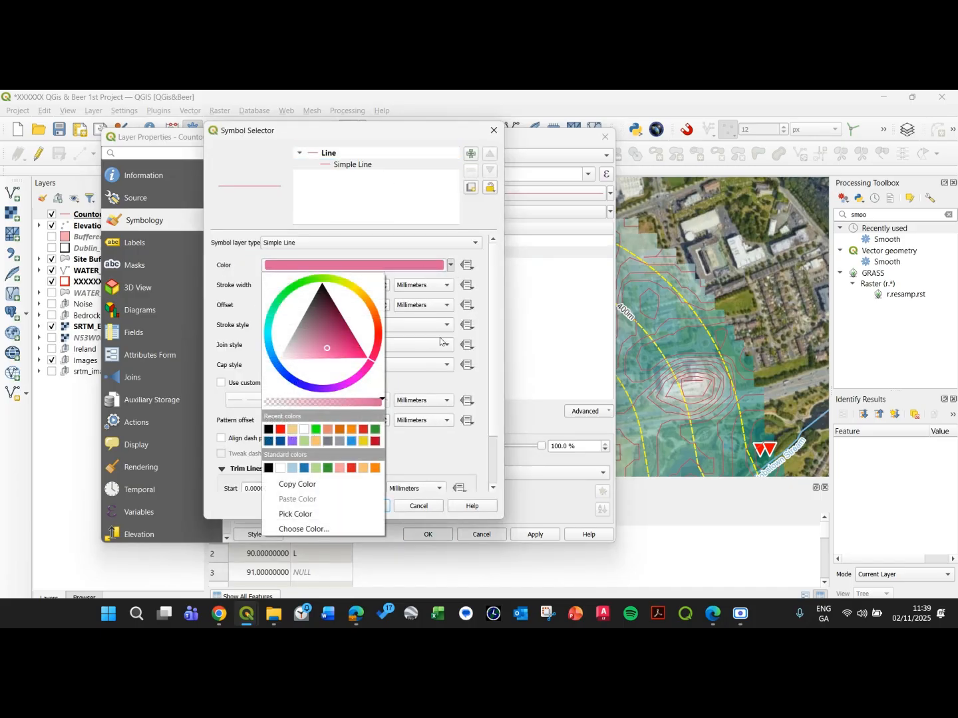
click(339, 433)
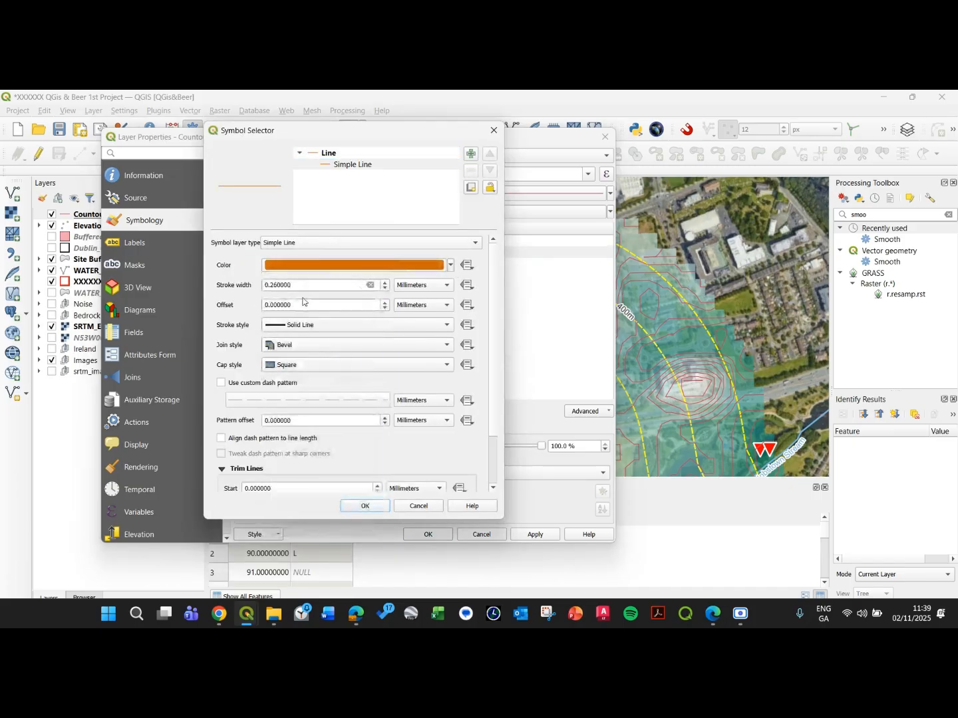
click(366, 505)
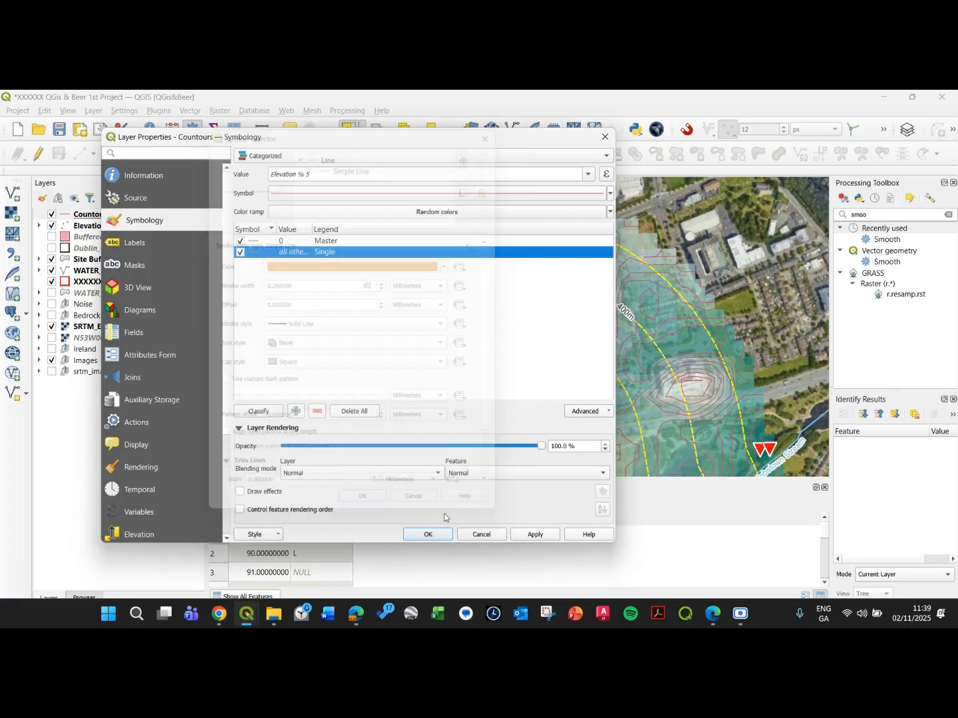
Copy the Single category's line symbol and paste it onto the Master category
double_click(259, 245)
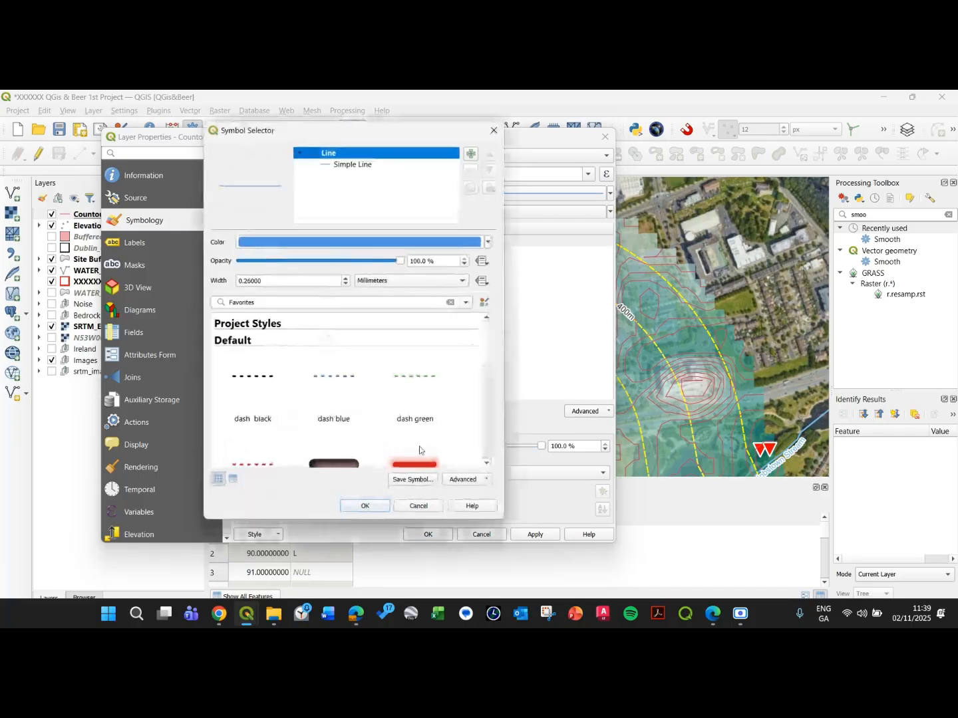
click(418, 507)
right_click(256, 250)
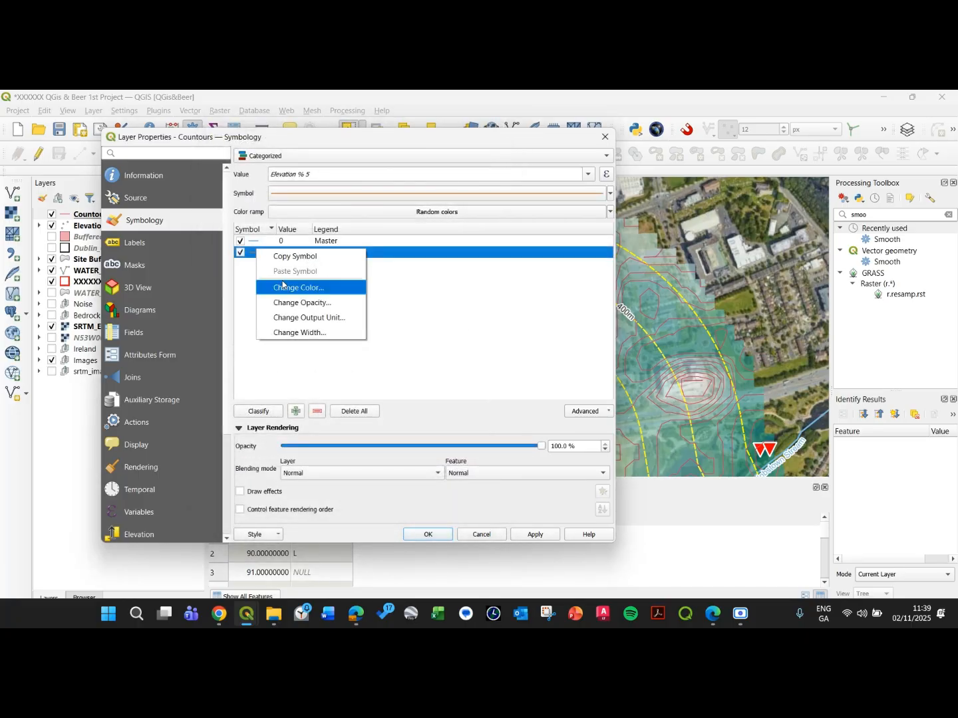
key(Escape)
right_click(255, 246)
key(Escape)
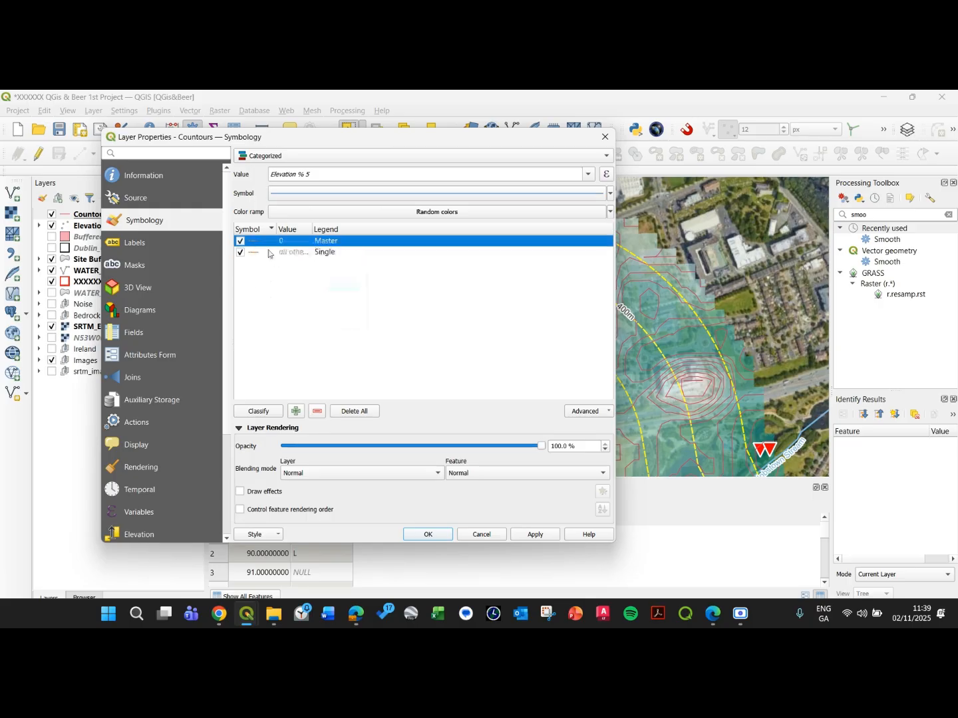
Set the Master category's simple line stroke width to 0.6 mm and apply the symbology
double_click(256, 246)
click(358, 165)
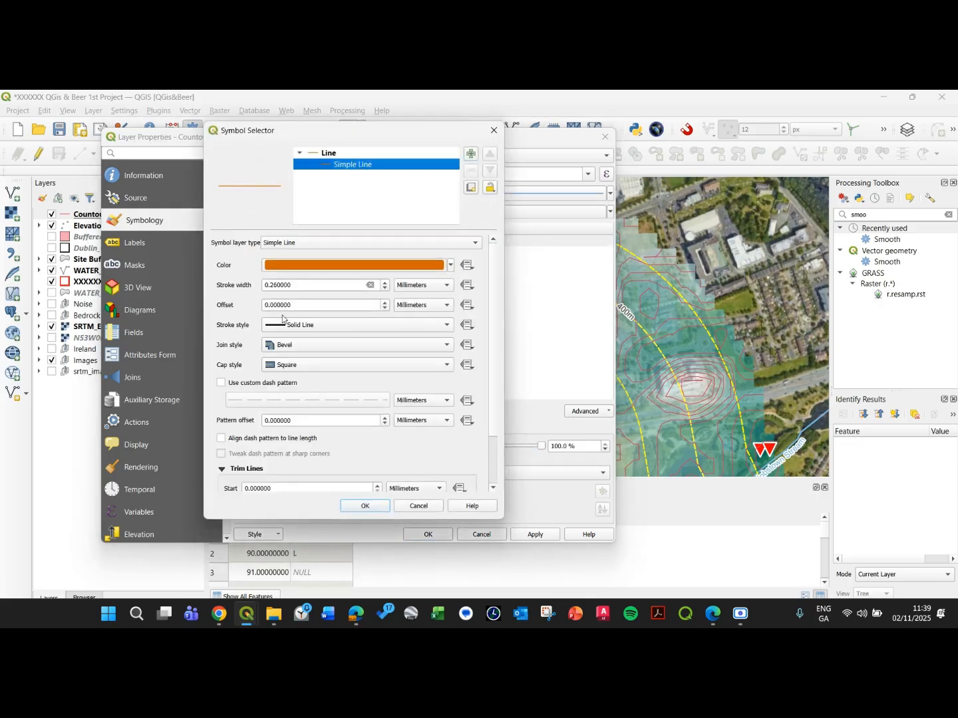
drag(270, 285, 278, 284)
text(5)
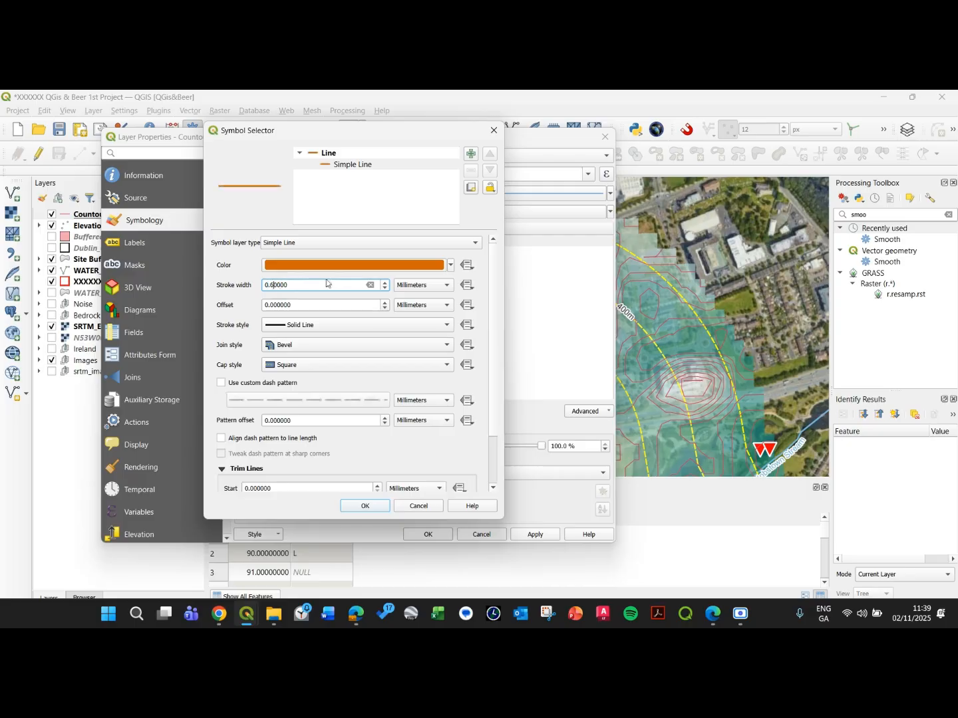
click(365, 506)
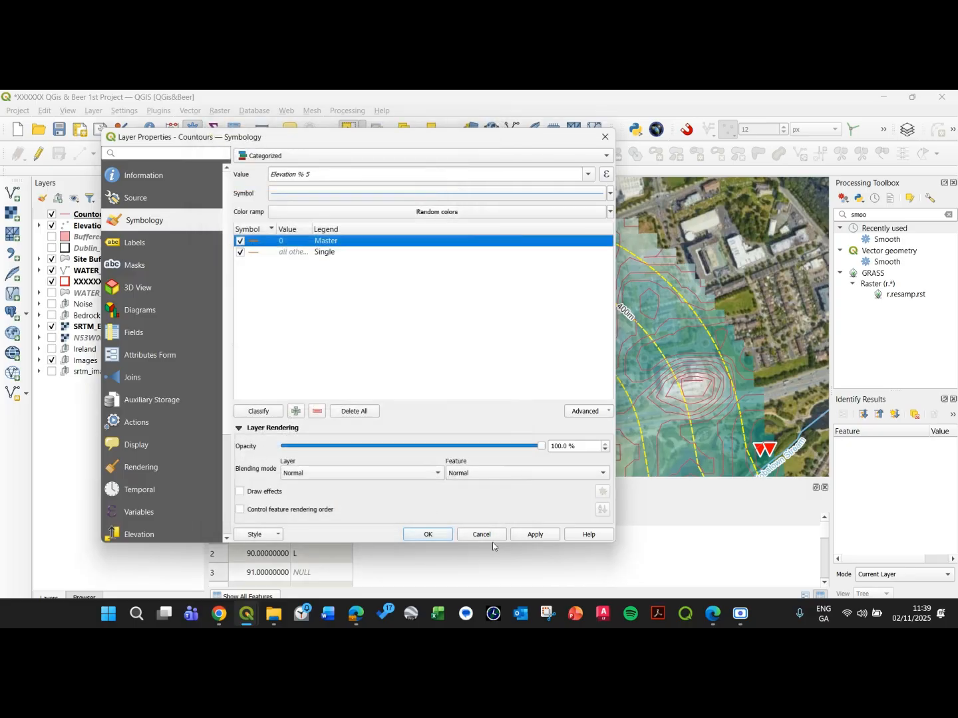
click(537, 536)
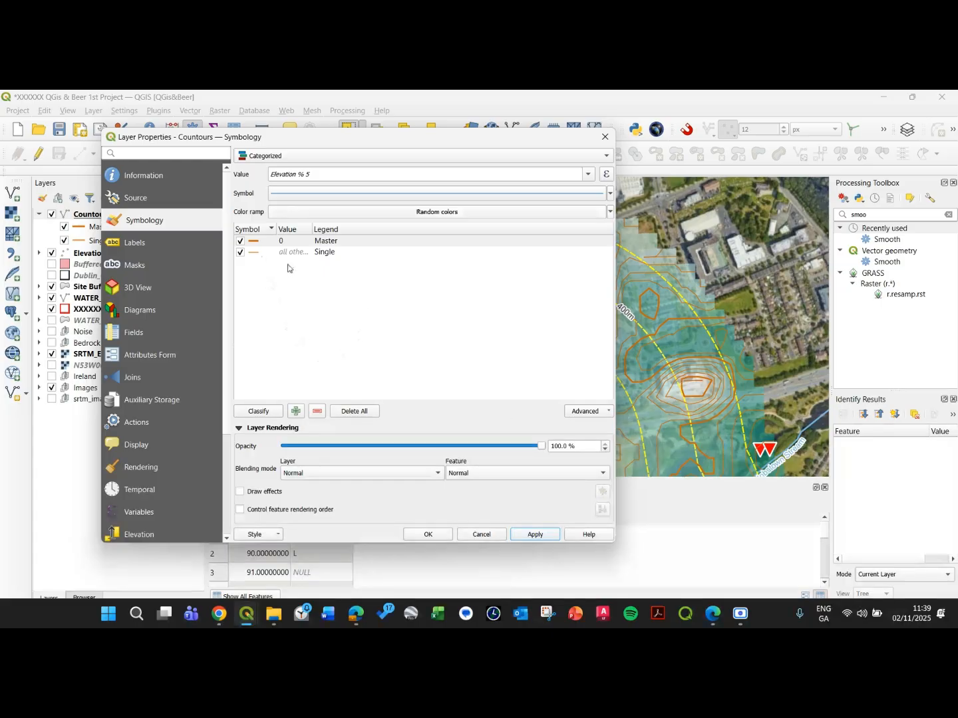
Switch the Countours layer to rule-based labeling on Elevation and filter the rule with "Elevation" % 5
click(176, 243)
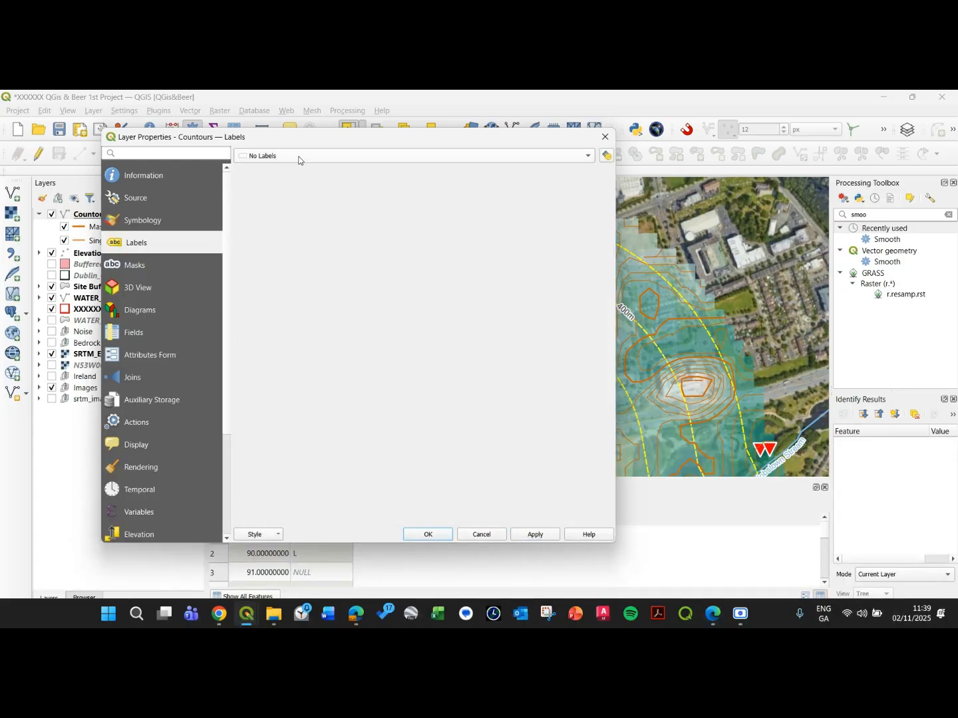
click(142, 221)
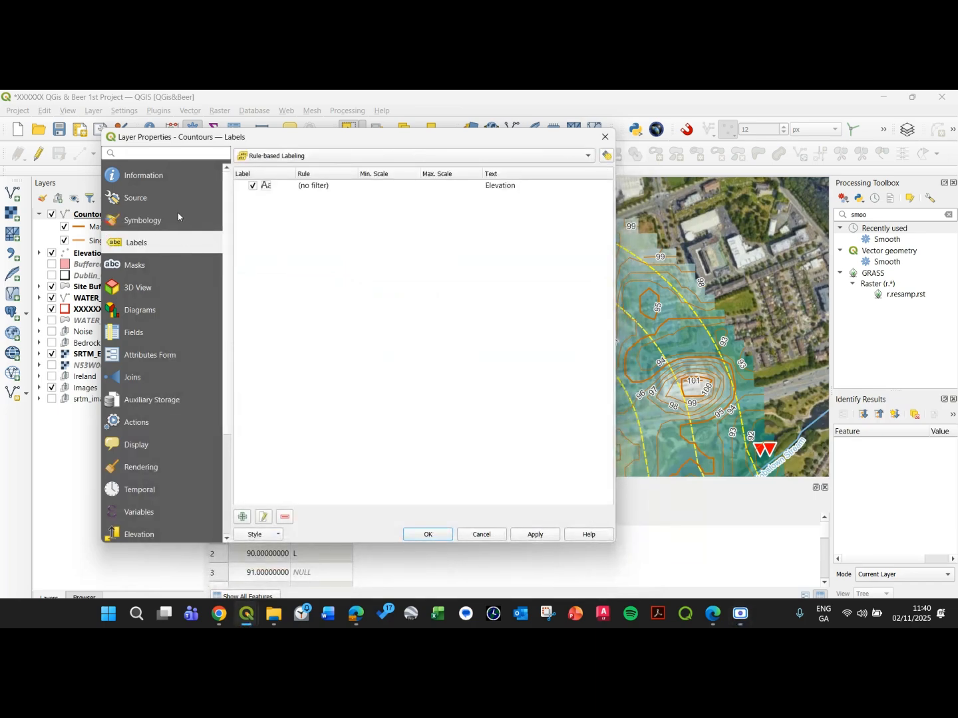
double_click(310, 185)
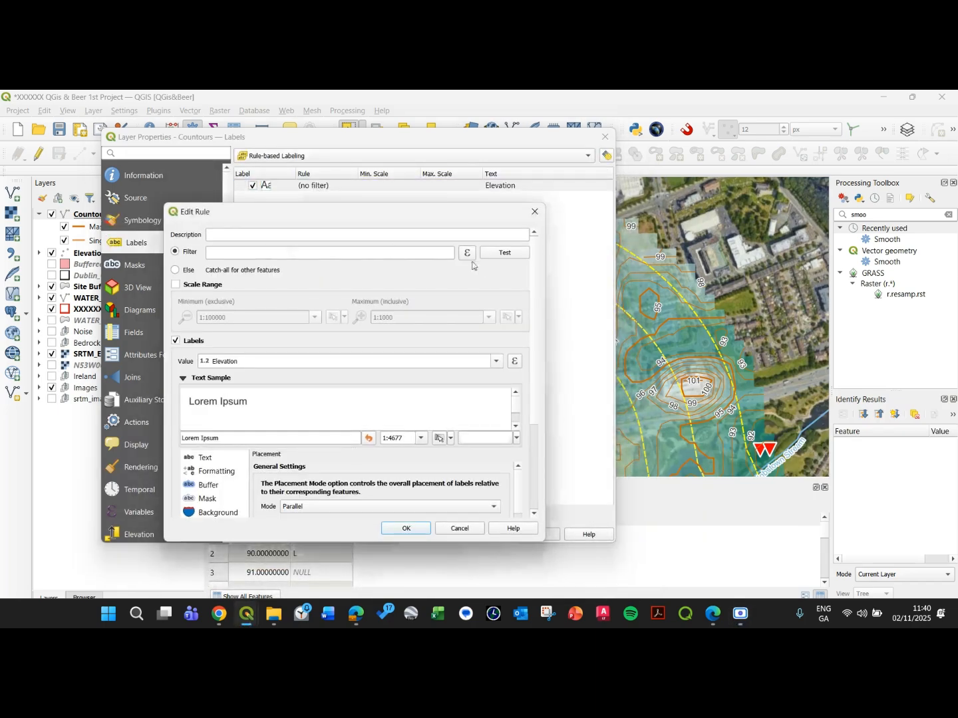
click(367, 256)
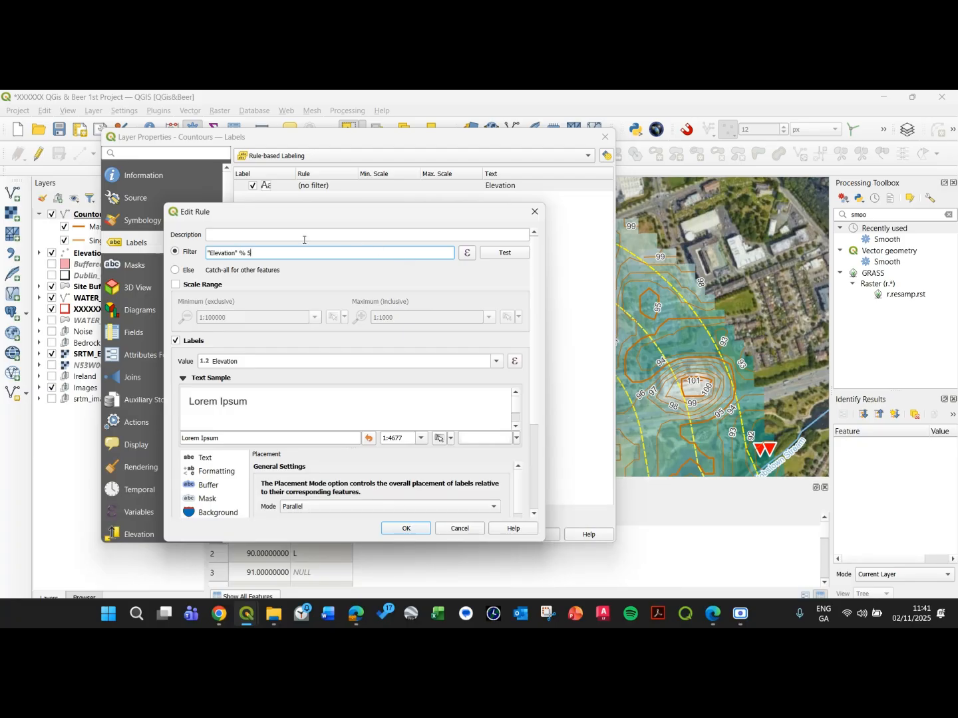
click(216, 470)
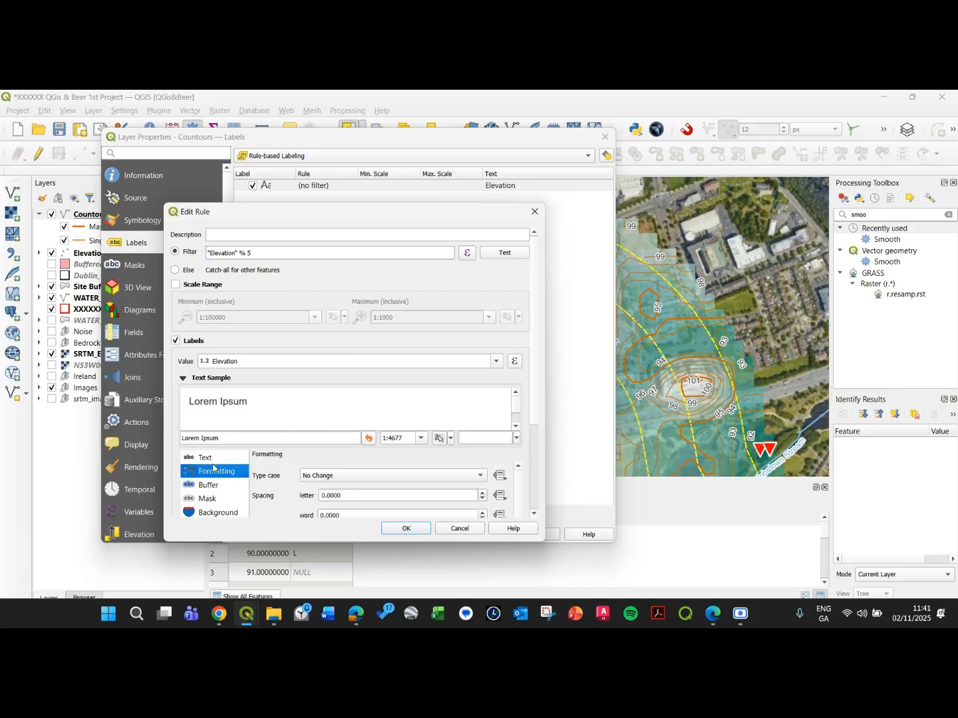
drag(531, 407, 532, 489)
click(211, 460)
click(500, 465)
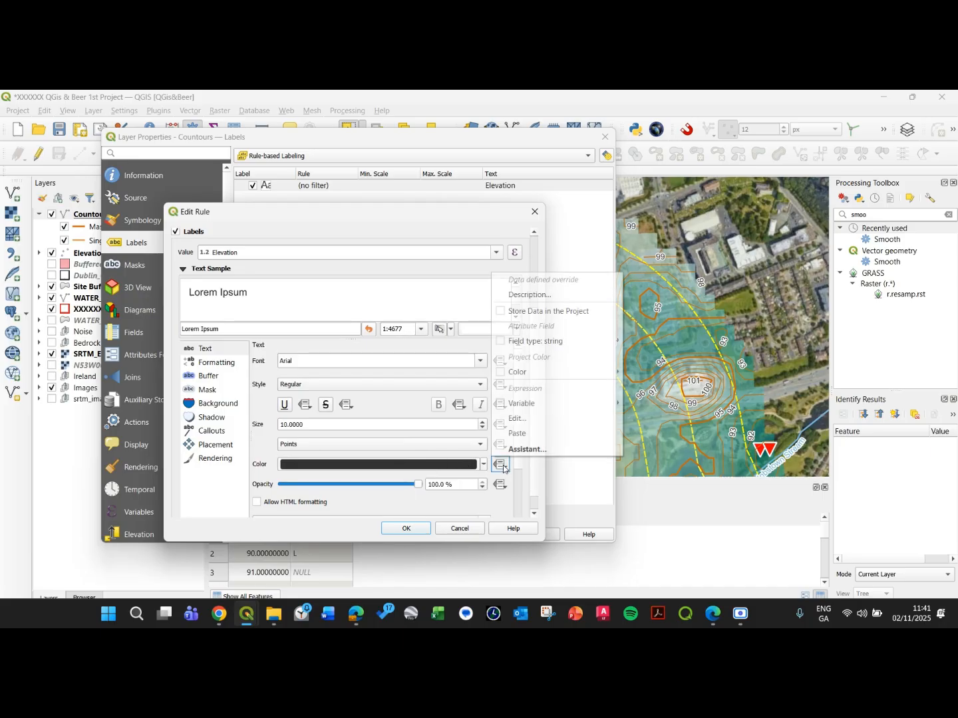
click(543, 419)
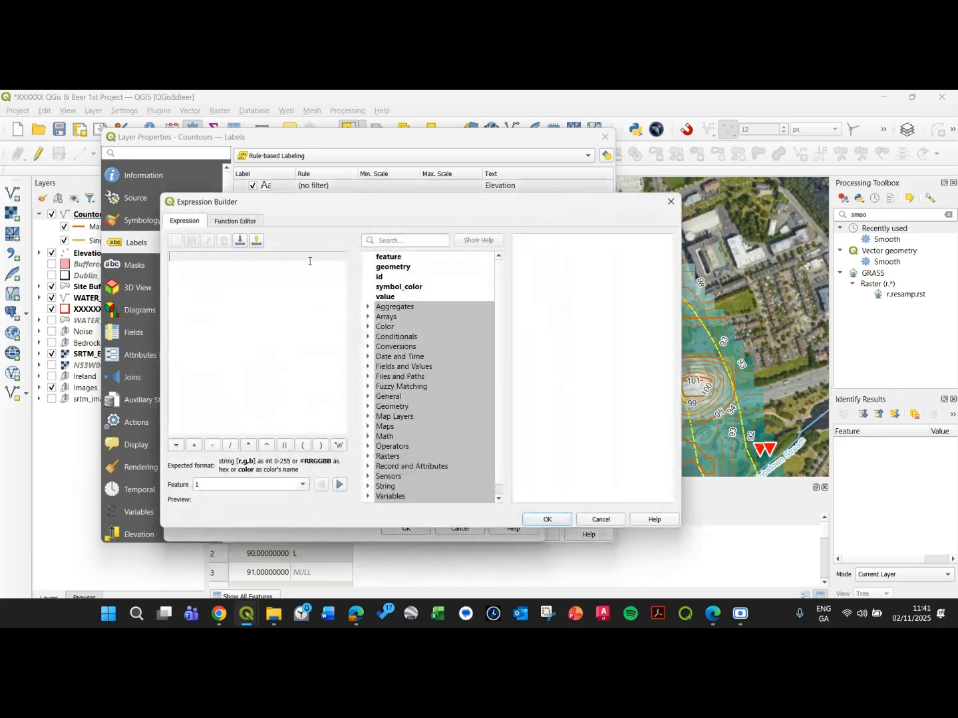
text(@sy)
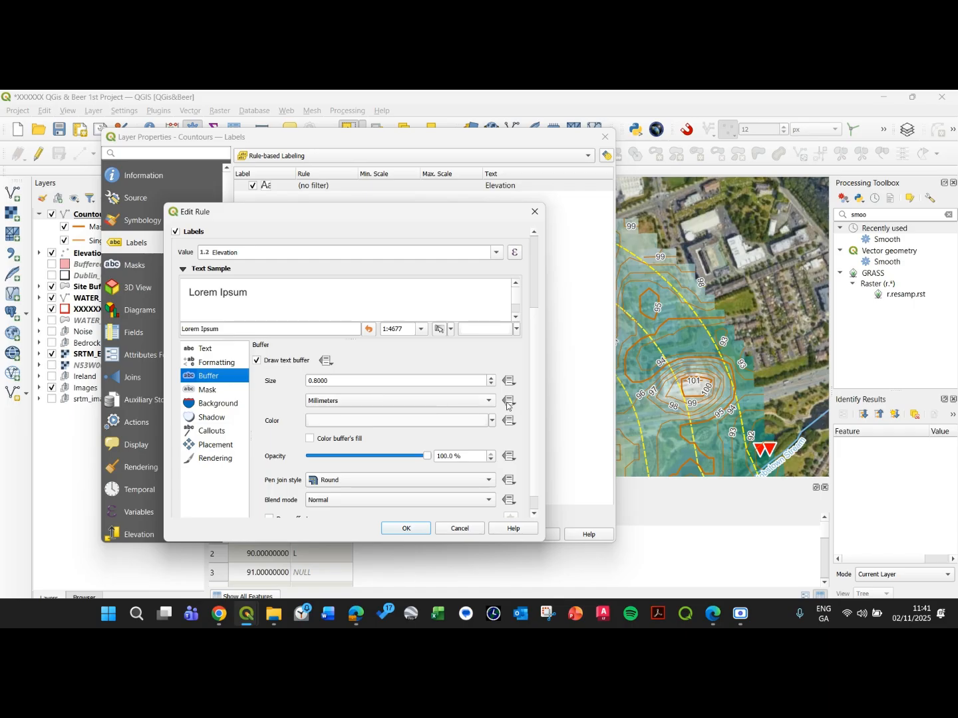
Draw a 0.8 mm text buffer around the contour labels, keep Parallel placement, and apply the rule
click(490, 390)
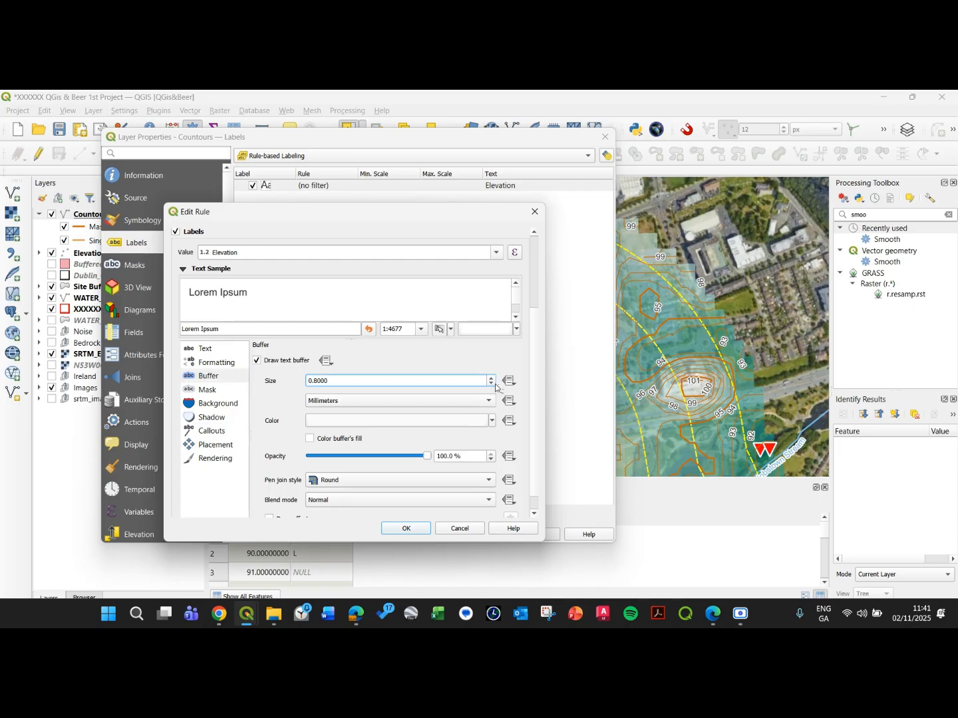
click(226, 446)
click(341, 397)
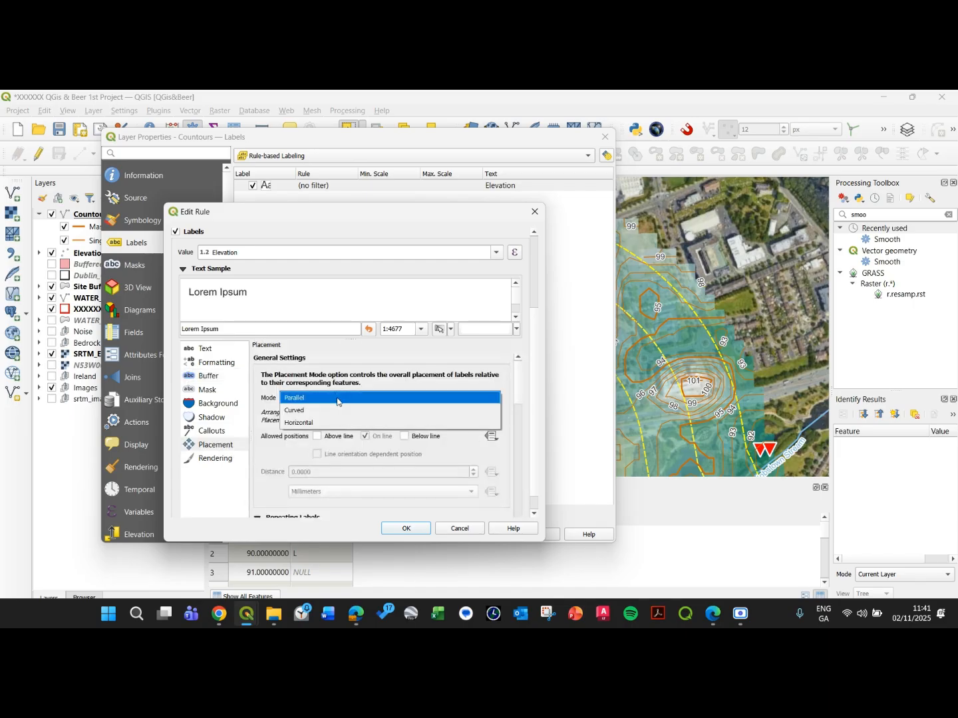
click(337, 399)
click(413, 531)
click(535, 535)
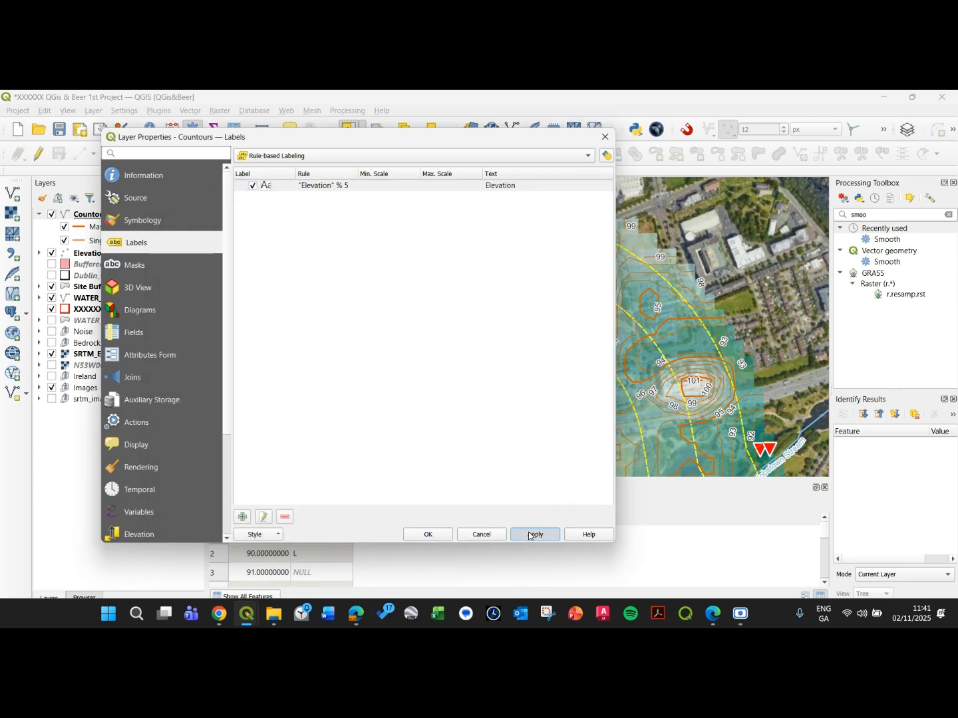
Set the label rule's value to Elevation || ' m' and apply it
double_click(320, 190)
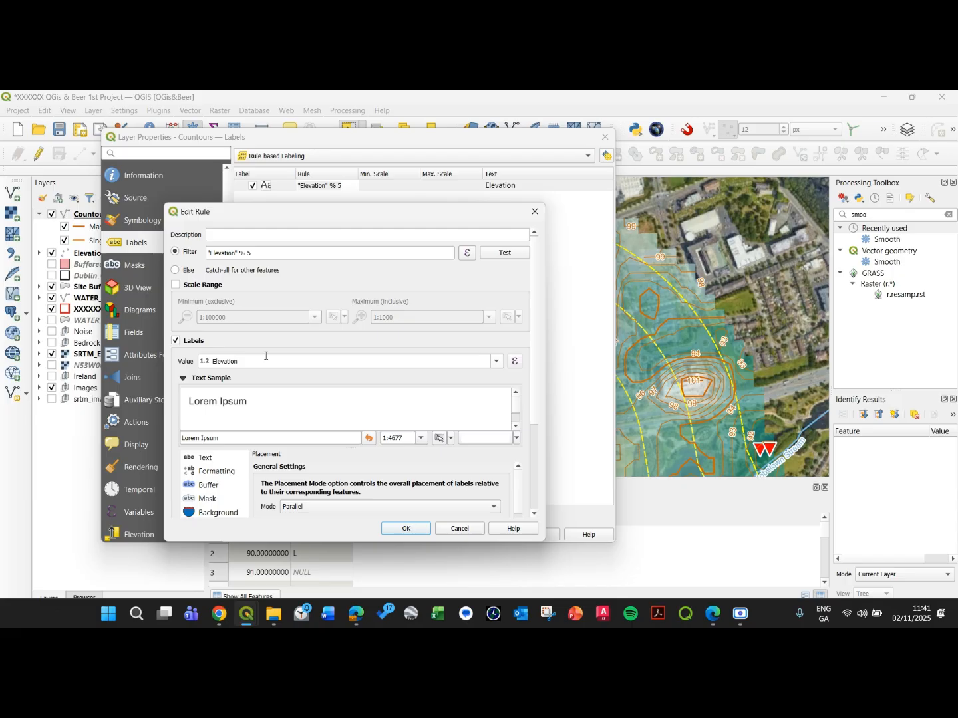
click(266, 356)
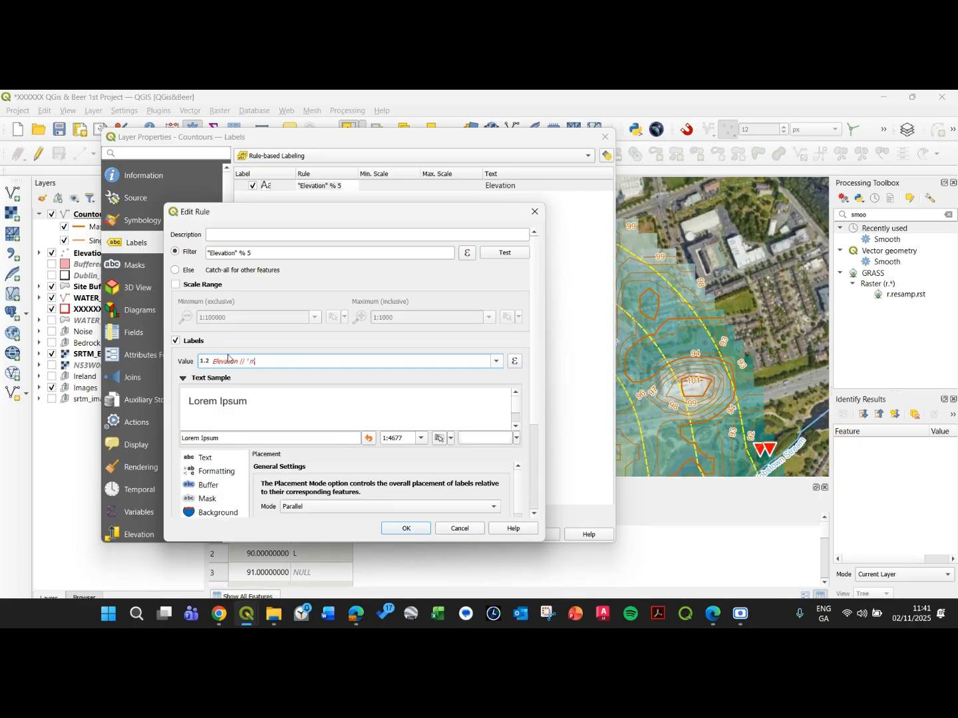
click(407, 529)
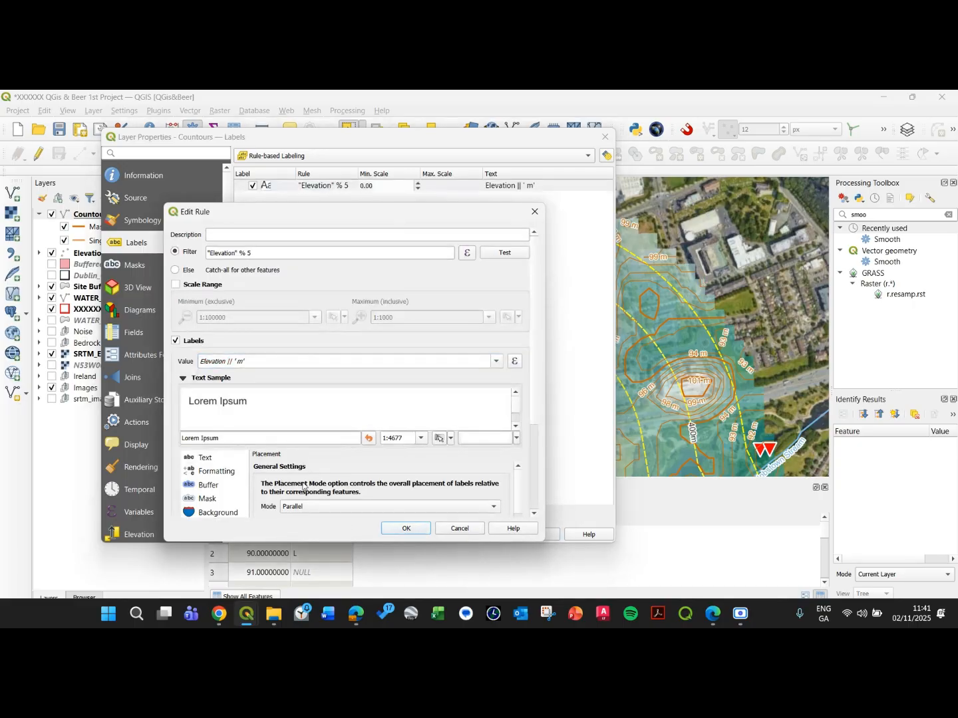
Set the contour label placement mode to Curved, apply it, and close the layer properties
drag(533, 386, 537, 499)
click(215, 427)
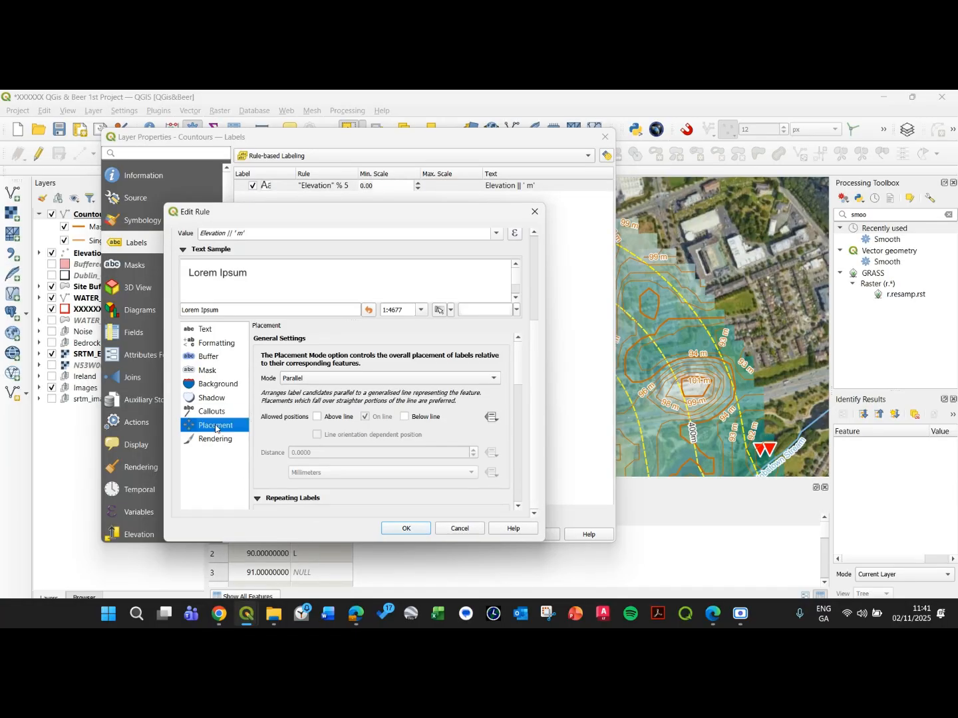
scroll(516, 361, down, 3)
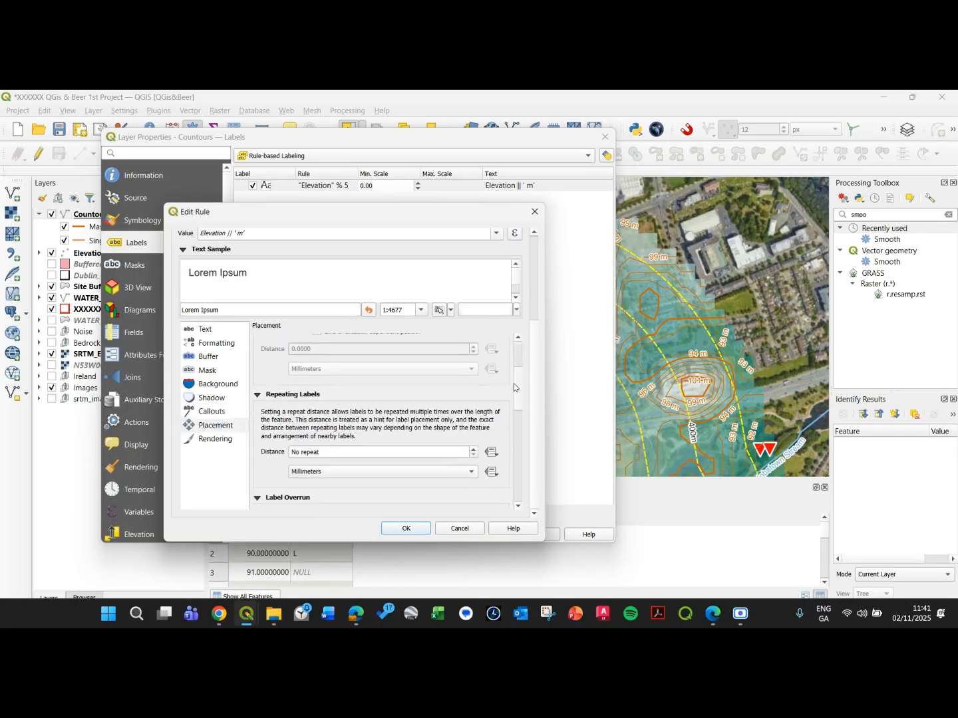
scroll(516, 361, up, 3)
click(383, 378)
click(383, 393)
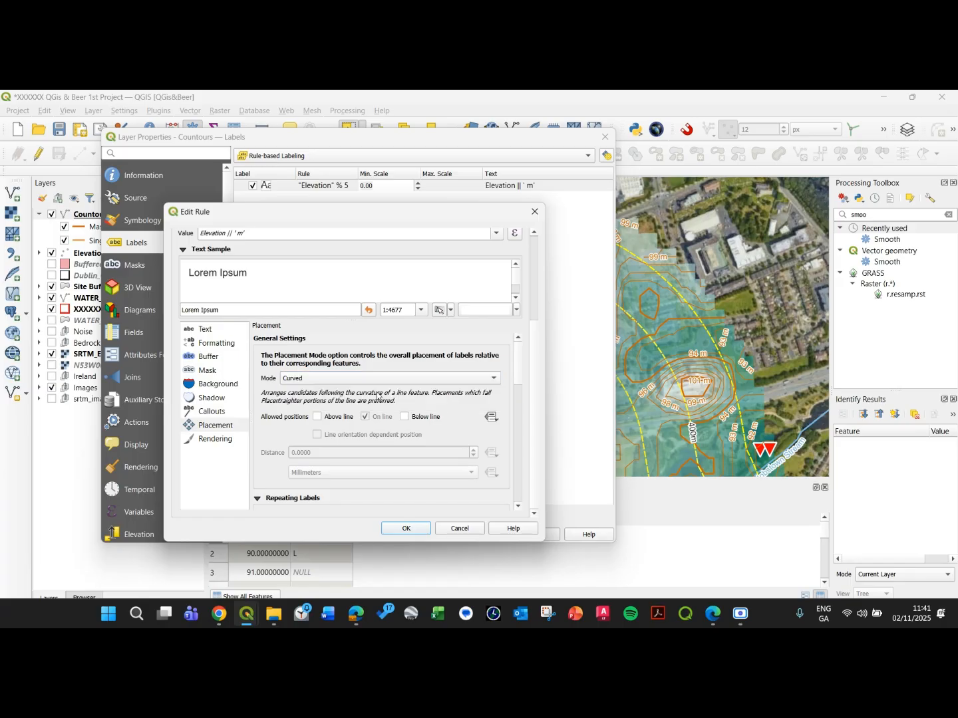
click(407, 528)
click(534, 535)
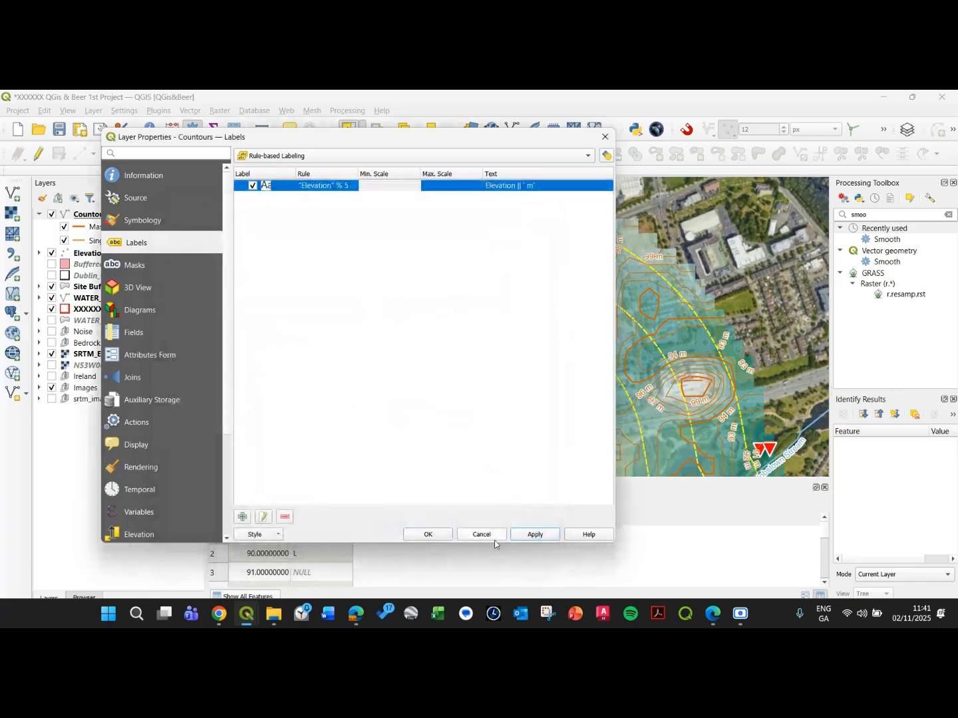
click(429, 534)
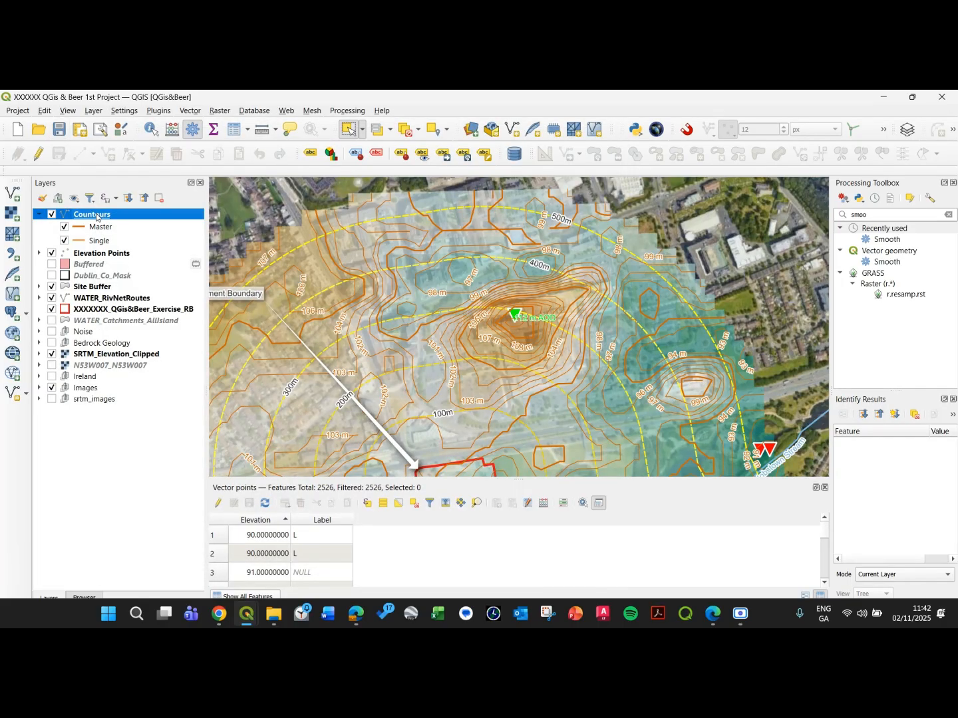
Move the Countours layer below Elevation Points and remove the Buffered layer from the project
drag(100, 216, 99, 252)
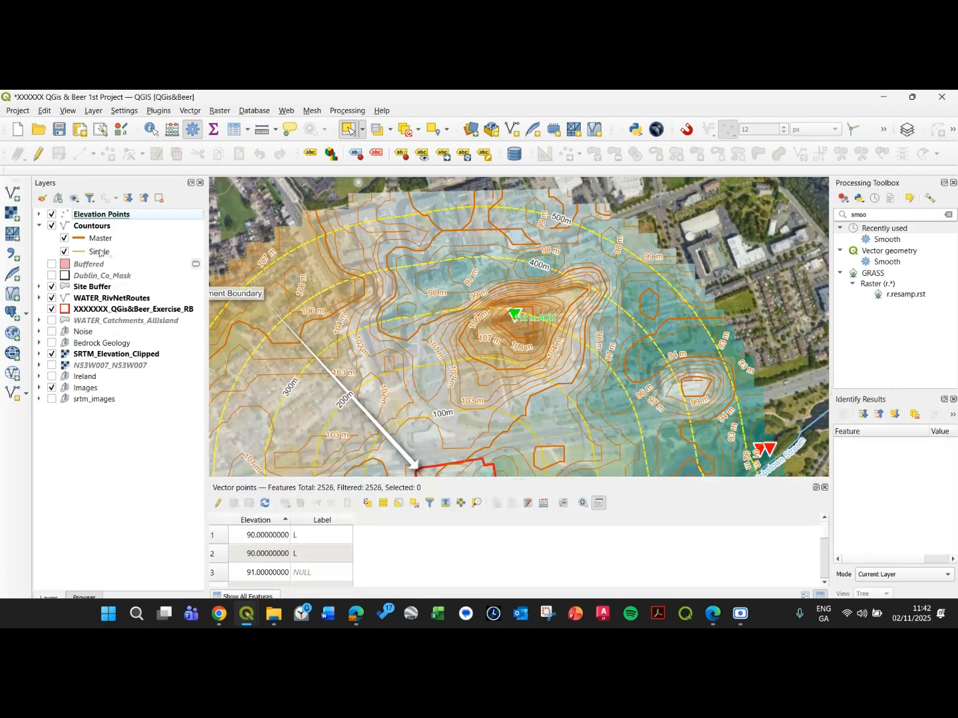
click(86, 266)
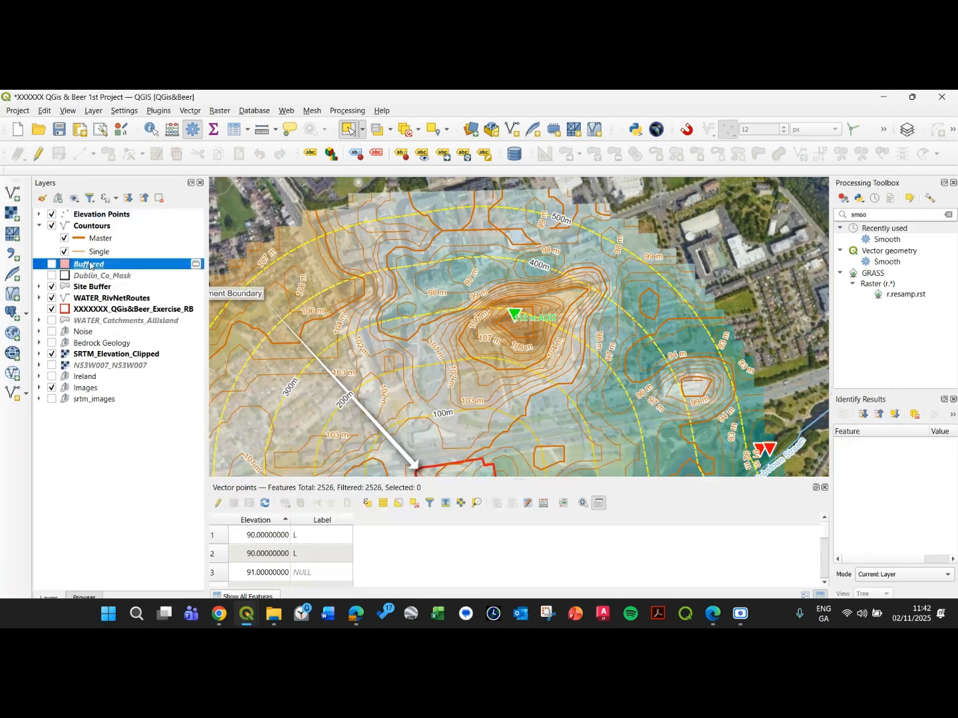
right_click(89, 264)
click(114, 390)
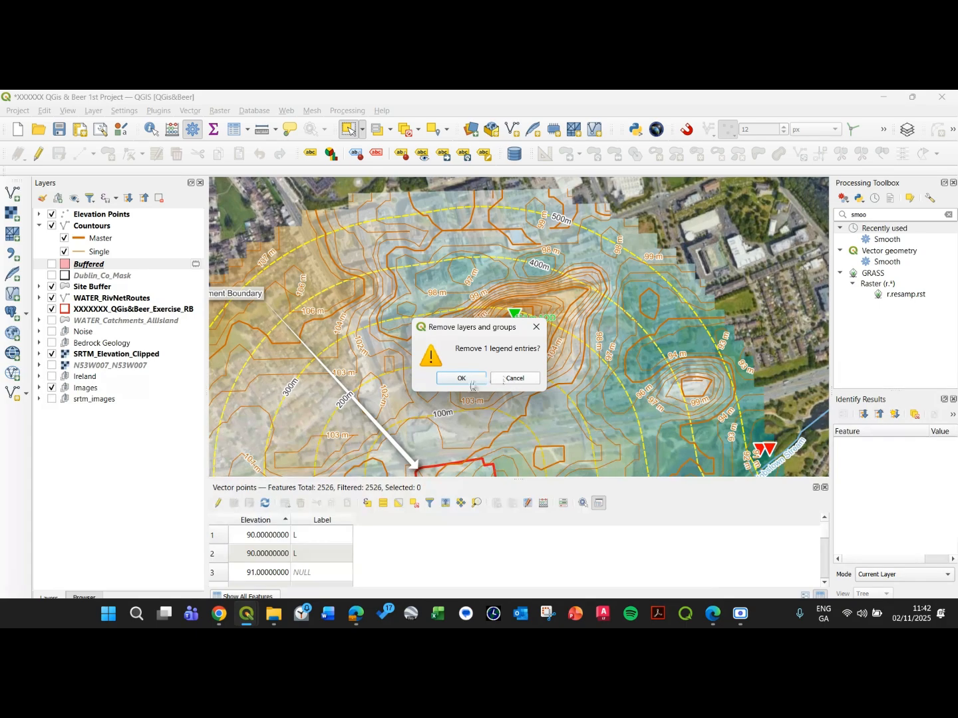
click(461, 379)
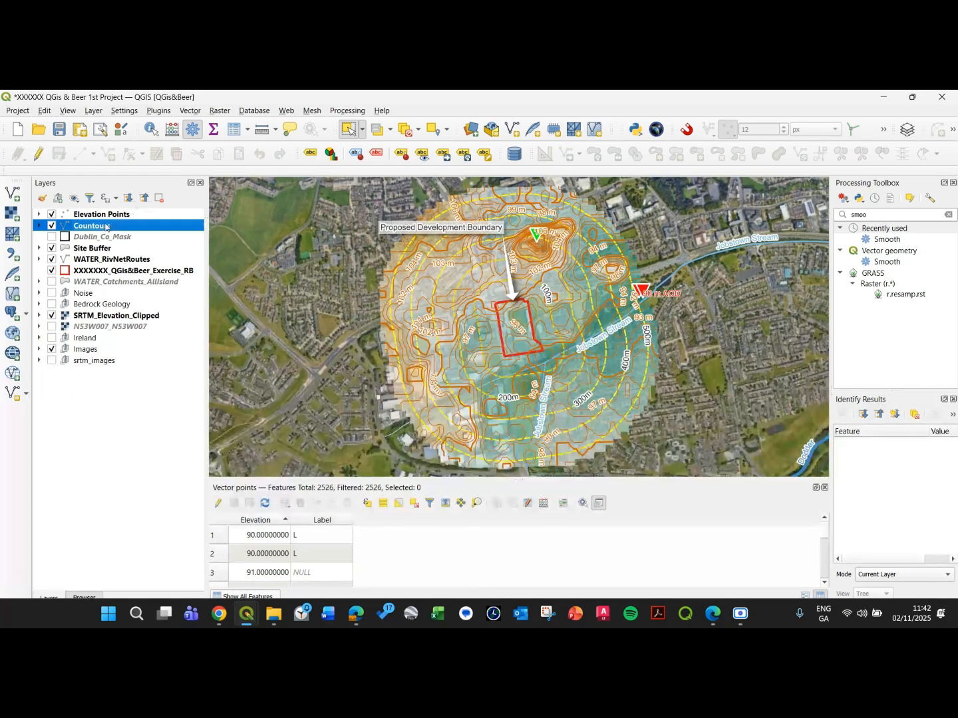
Raise the Elevation Points layer's label placement priority to High and apply the change
click(106, 216)
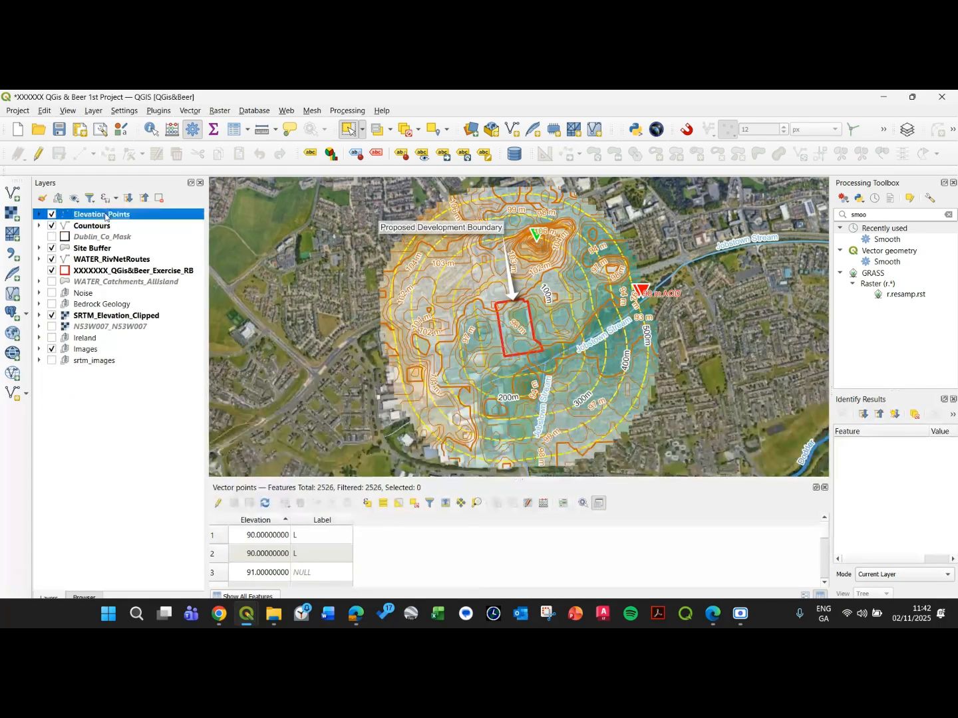
double_click(107, 217)
click(154, 216)
click(137, 242)
click(262, 381)
click(263, 369)
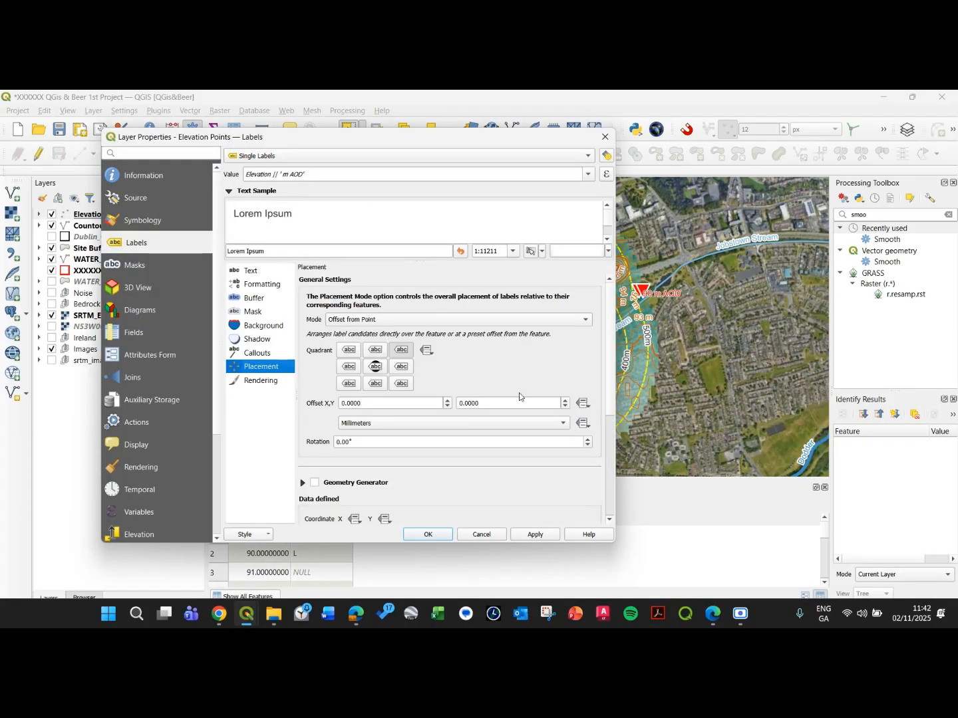
scroll(602, 367, down, 5)
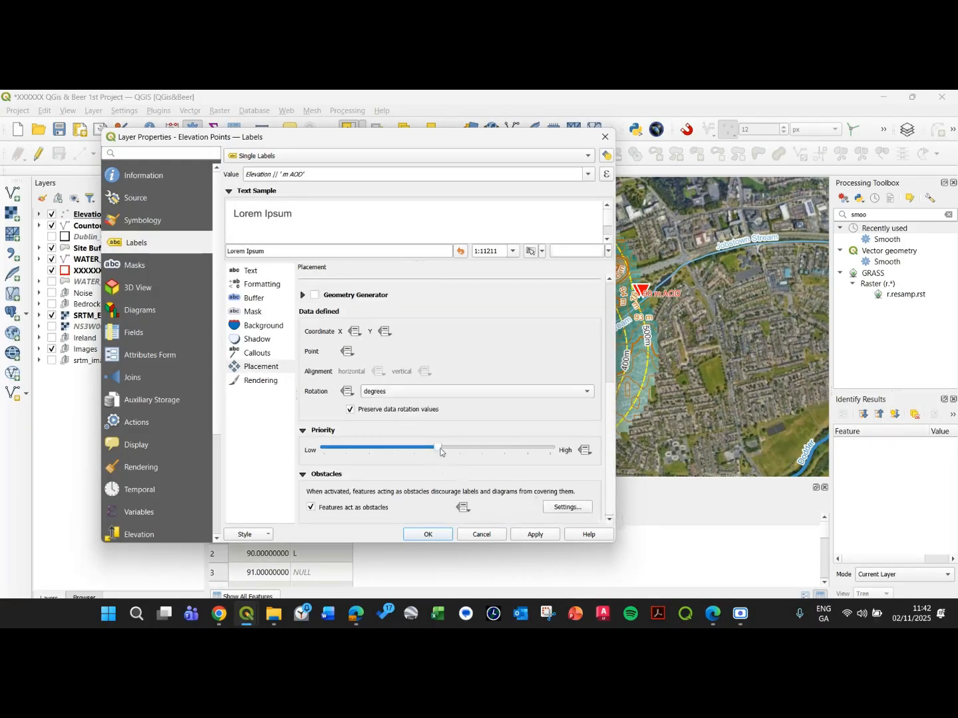
drag(439, 451, 564, 456)
click(544, 537)
click(476, 534)
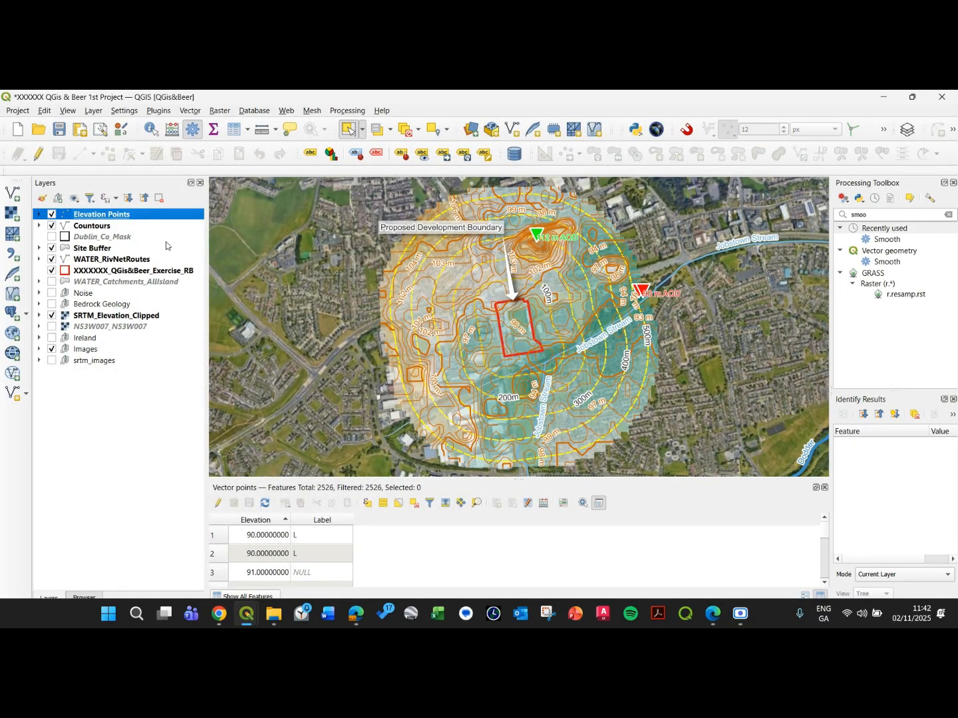
Replace the 5.A4.Elevation map theme with the current layer visibility and styling
click(74, 198)
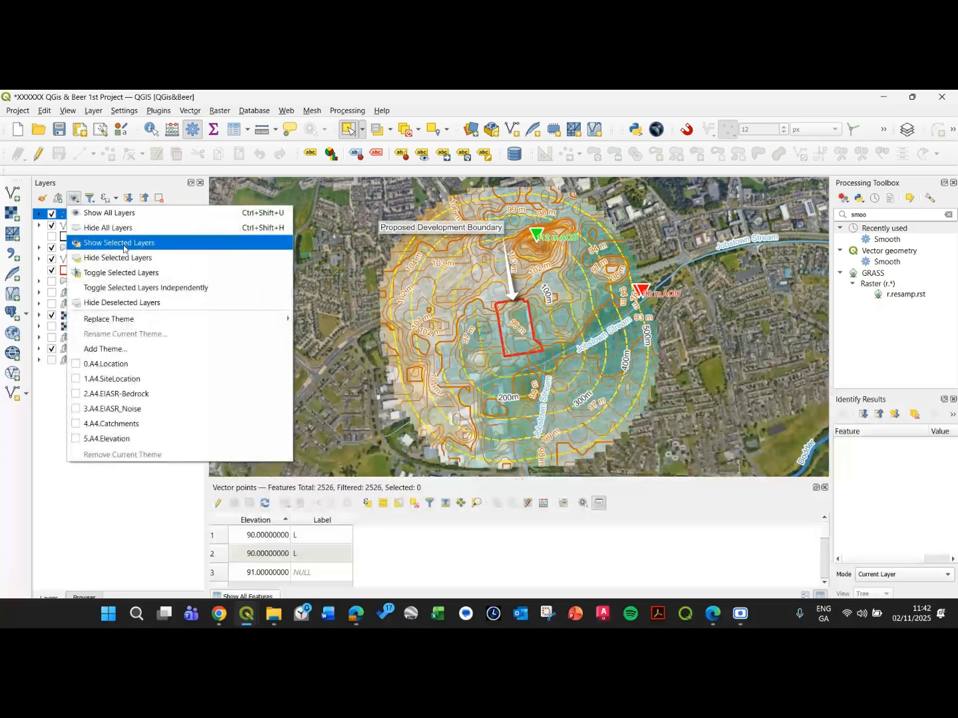
mouse_move(131, 324)
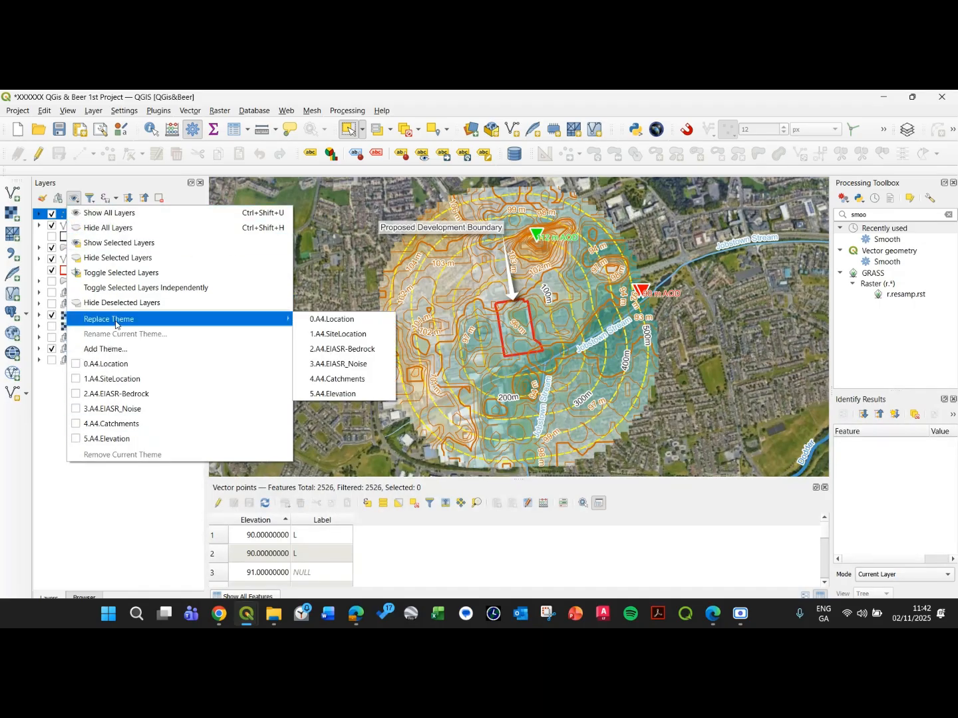
click(353, 393)
click(533, 378)
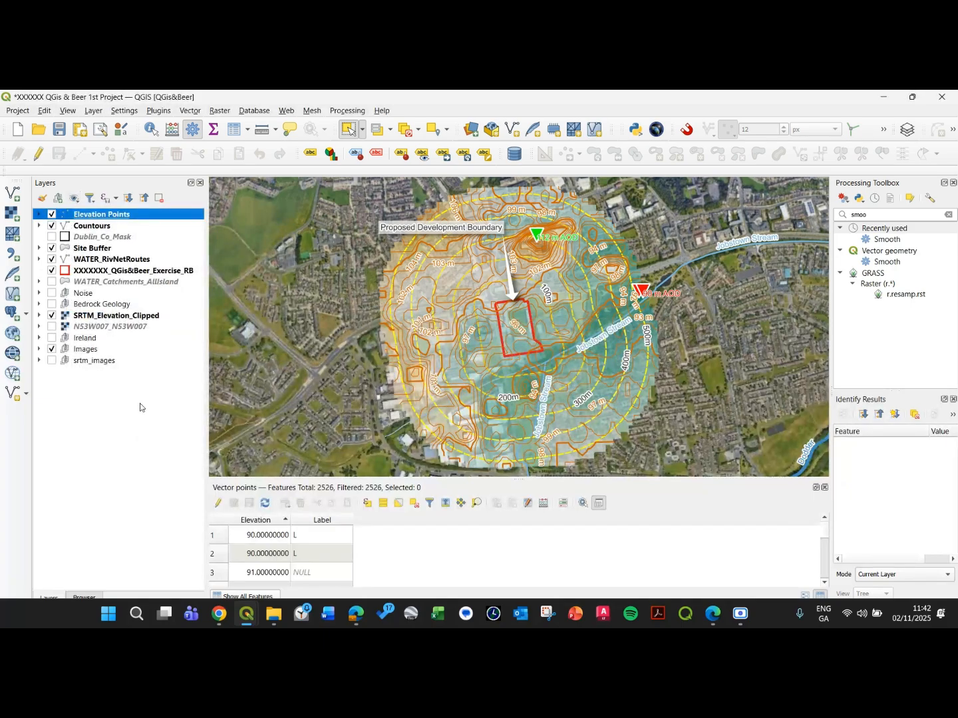
Open the 5.A4.Elevation print layout and make the Main Map follow the 5.A4.Elevation map theme
click(18, 111)
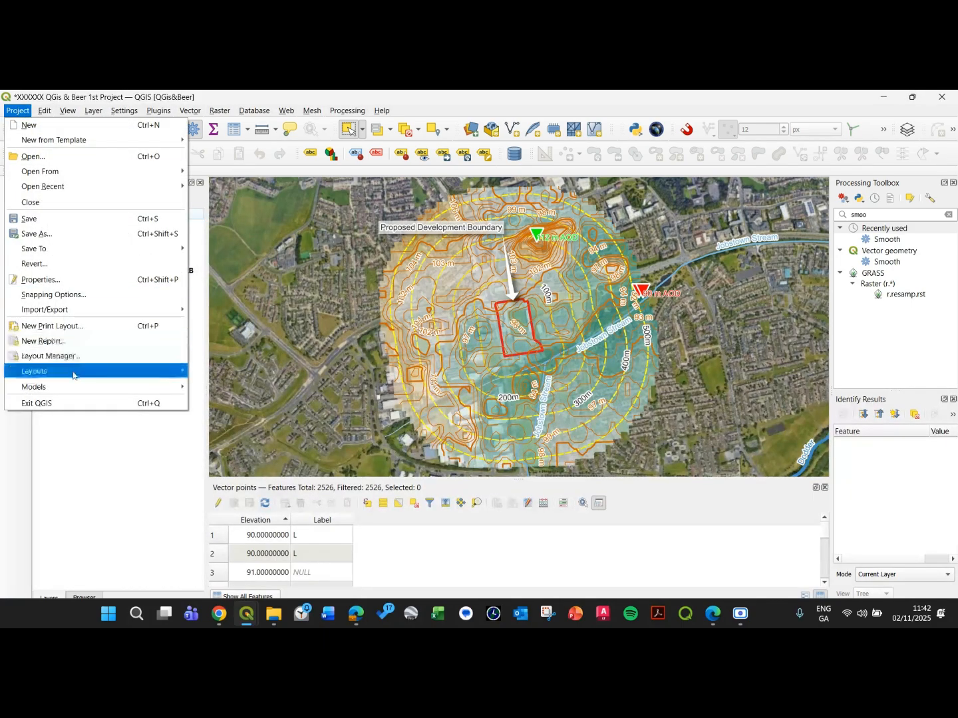
mouse_move(73, 374)
click(236, 430)
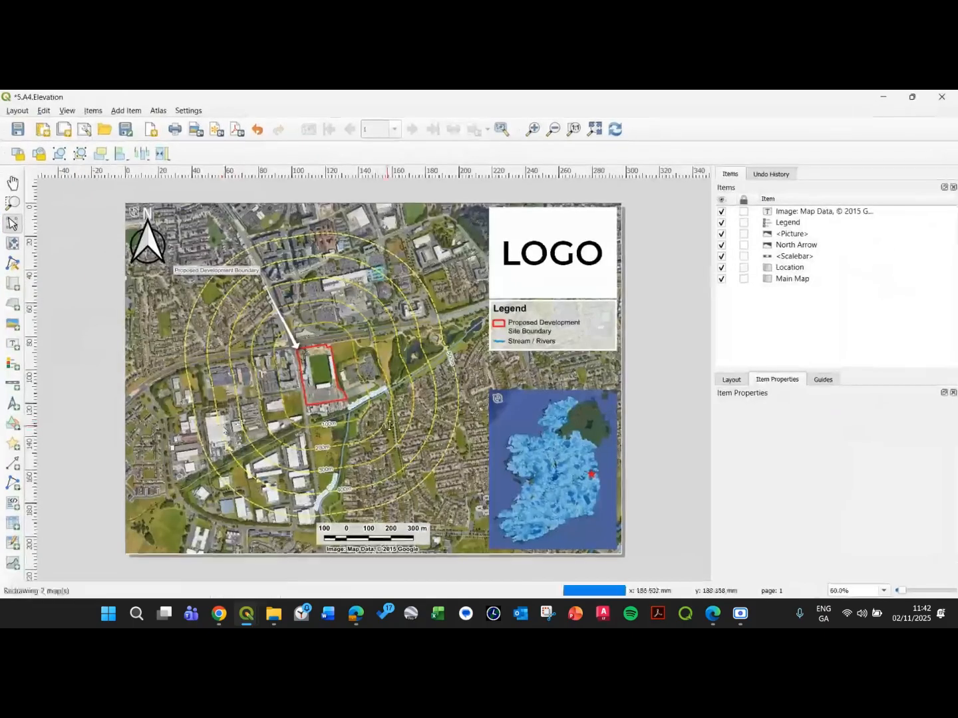
click(378, 227)
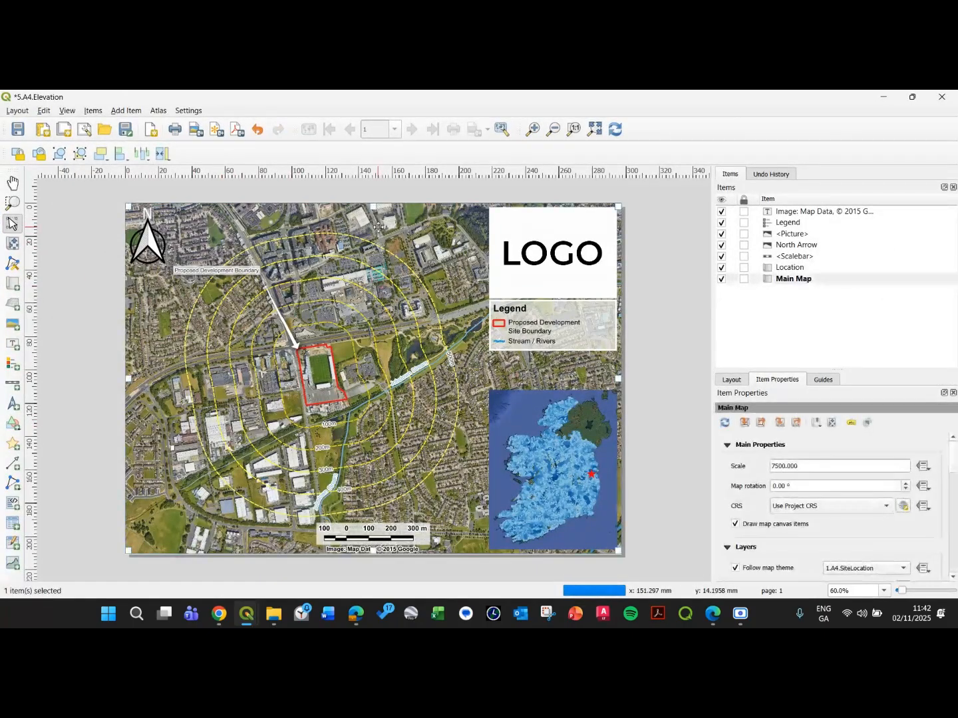
click(899, 570)
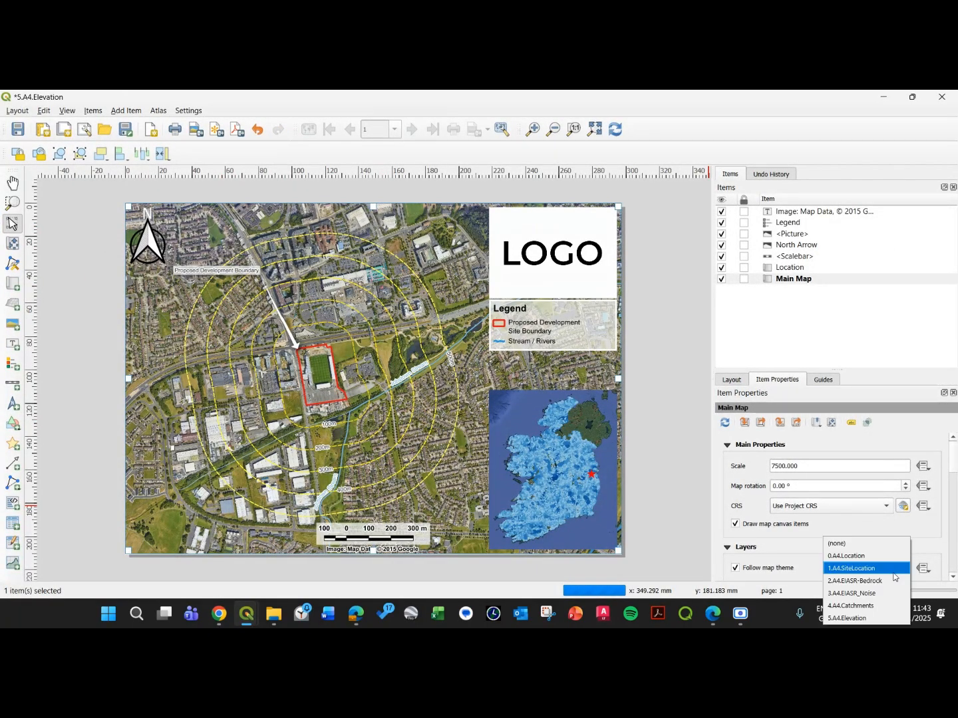
click(860, 618)
Make the Location inset map follow the 0.A4.Location theme and save the layout
scroll(953, 459, down, 2)
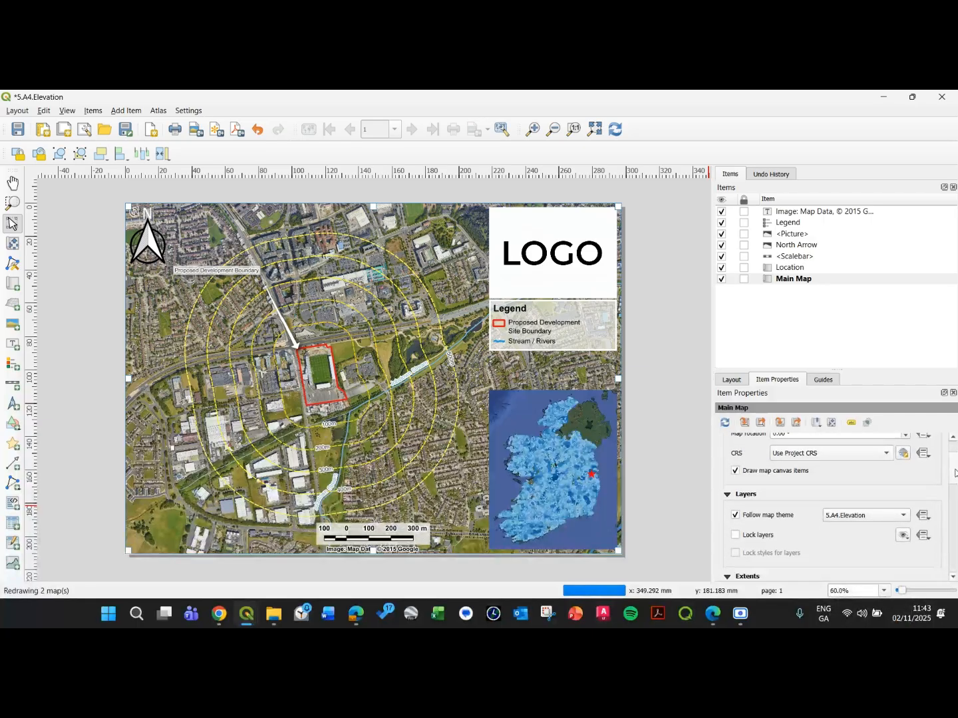
click(573, 502)
click(868, 503)
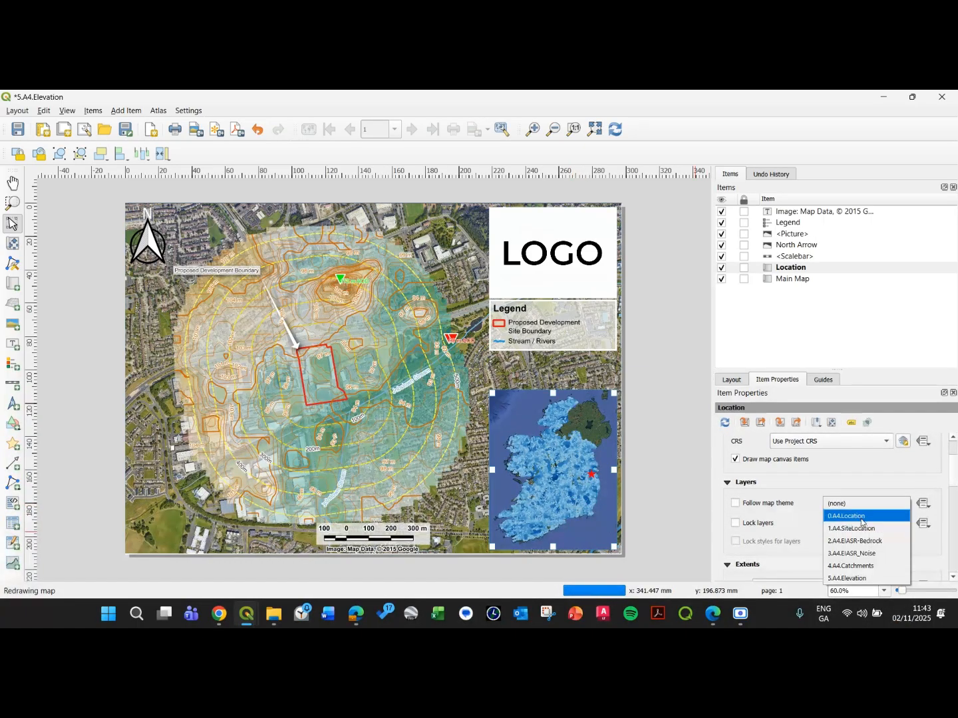
click(858, 516)
click(632, 461)
click(438, 378)
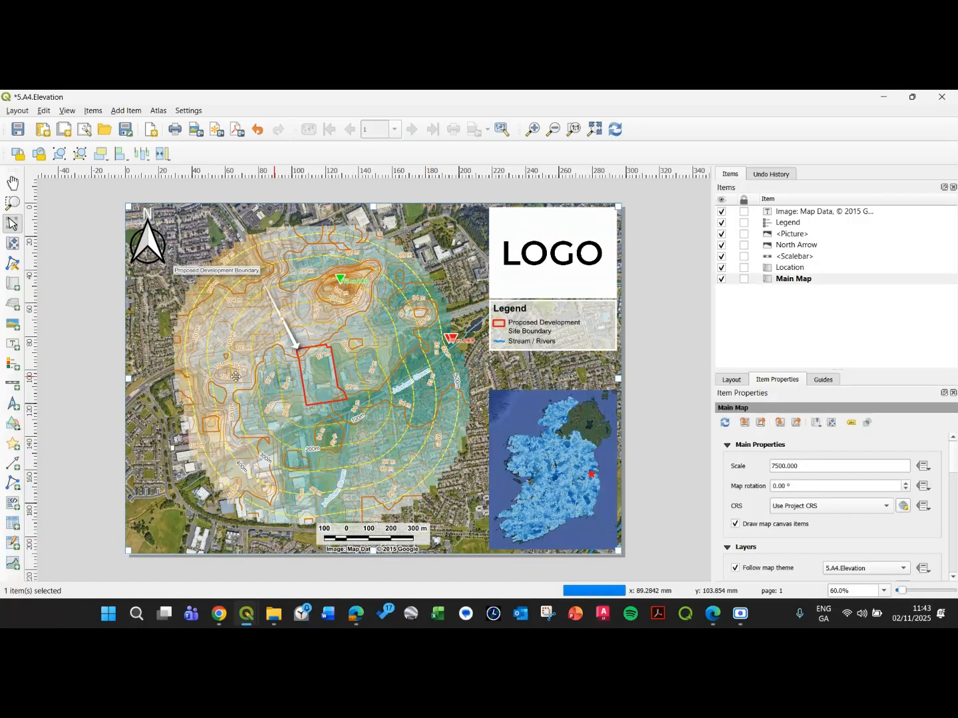
click(67, 352)
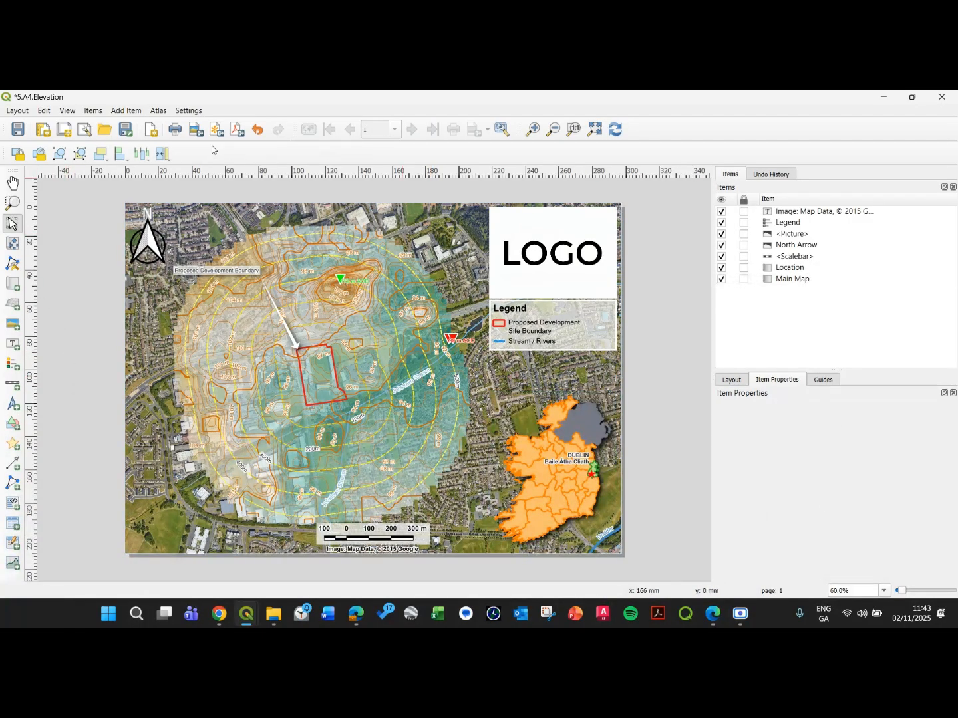
key(ctrl+s)
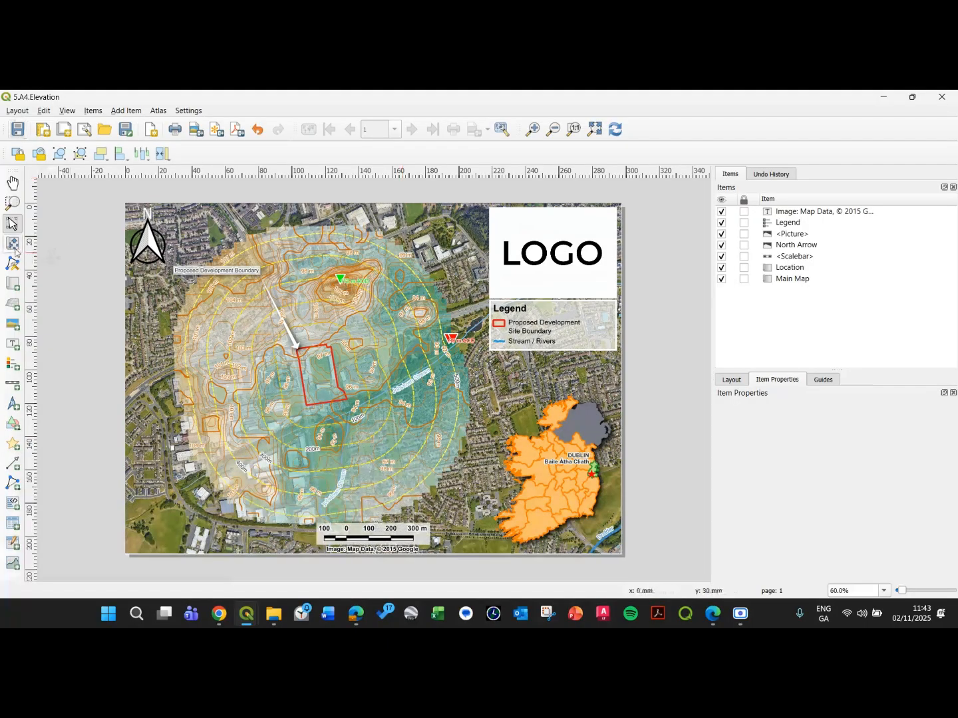
Add a new legend to the layout below the north arrow, along the western side of the main map
click(12, 363)
drag(130, 284, 191, 535)
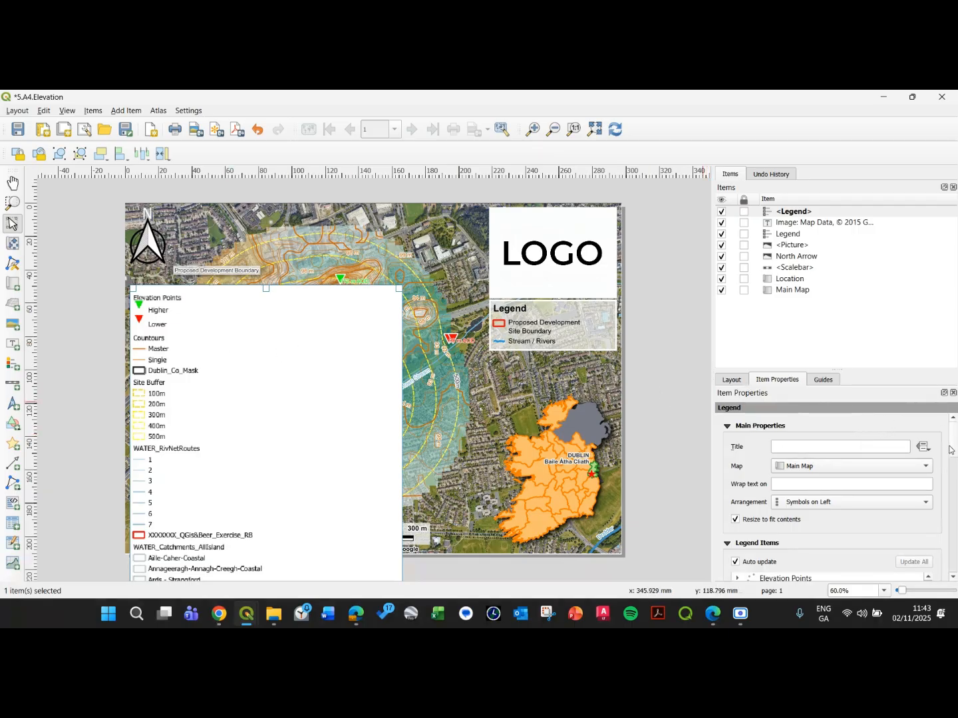
drag(950, 447, 950, 498)
click(773, 471)
scroll(804, 479, up, 1)
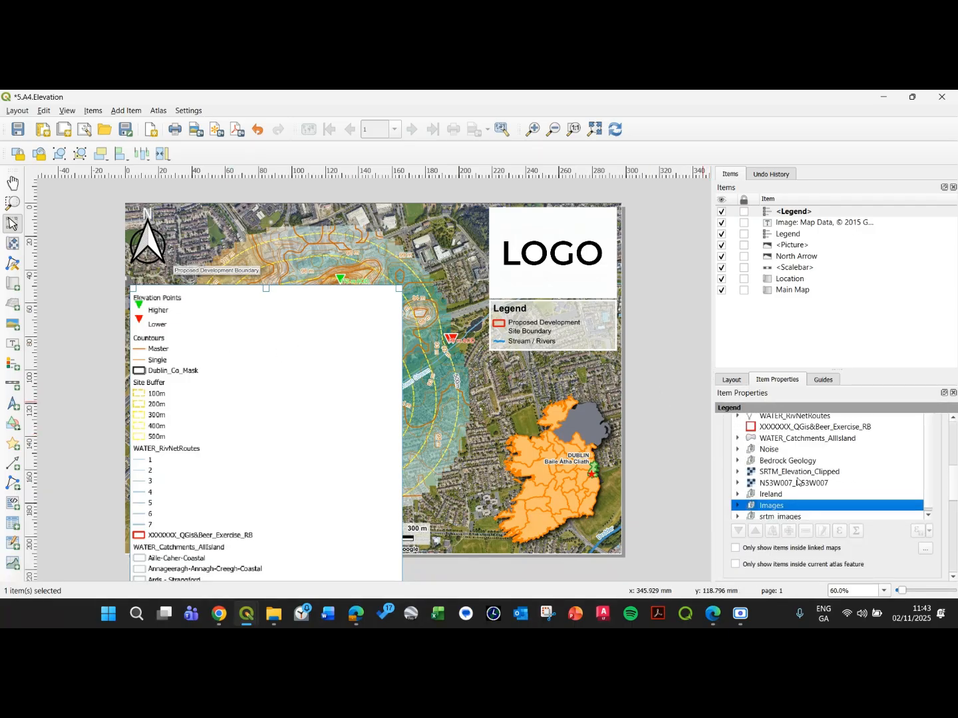
scroll(798, 481, up, 2)
click(792, 447)
drag(952, 472, 953, 496)
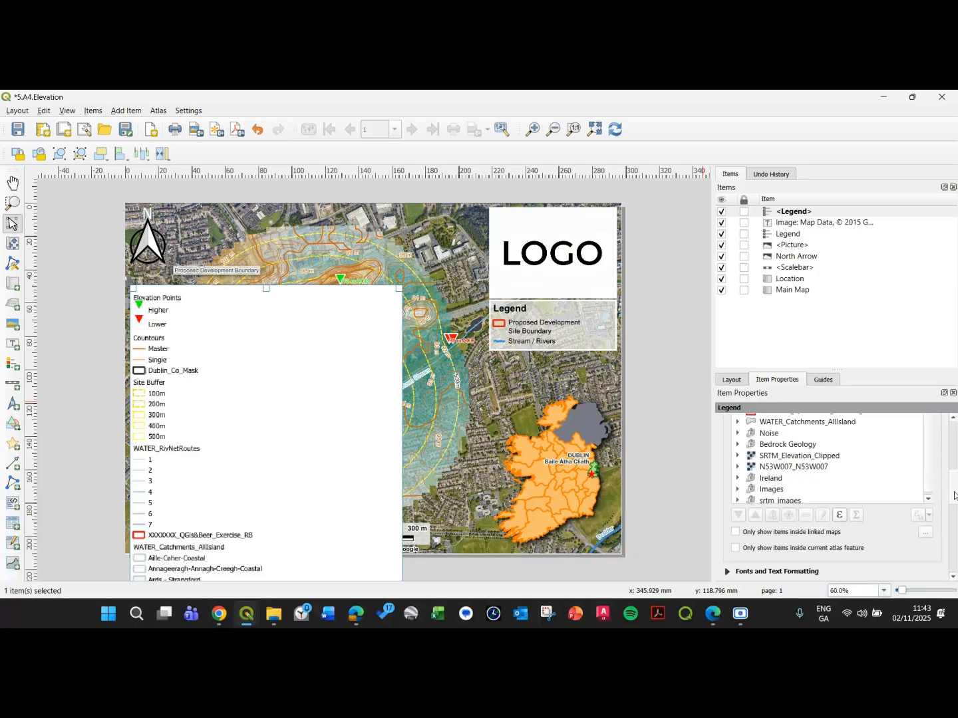
scroll(954, 495, down, 1)
shift+click(800, 468)
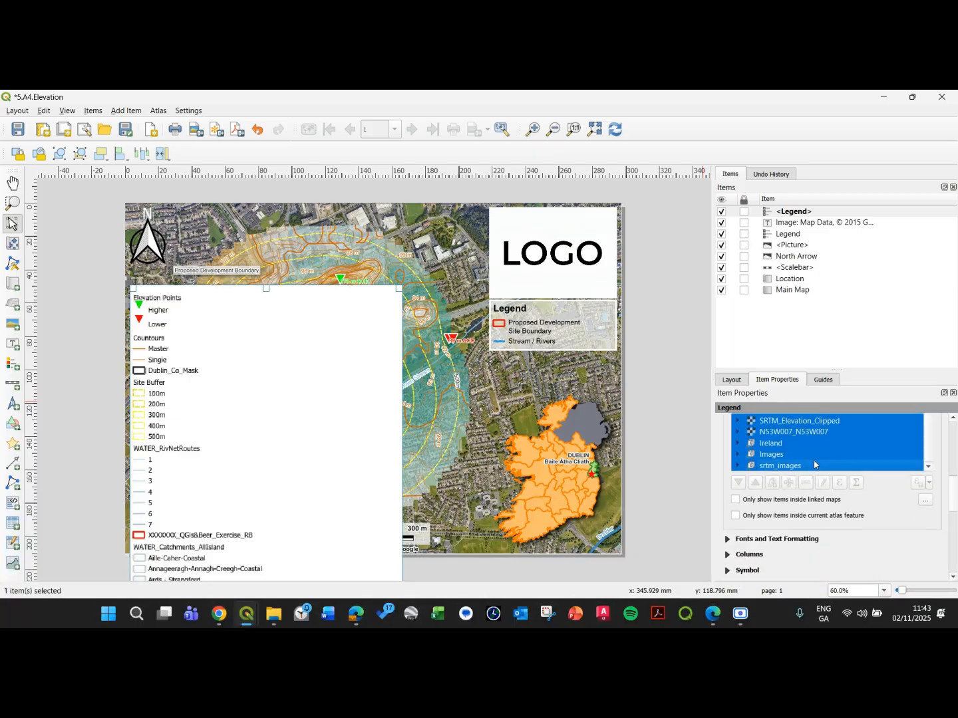
scroll(815, 462, down, 1)
scroll(816, 463, up, 4)
click(785, 435)
click(286, 439)
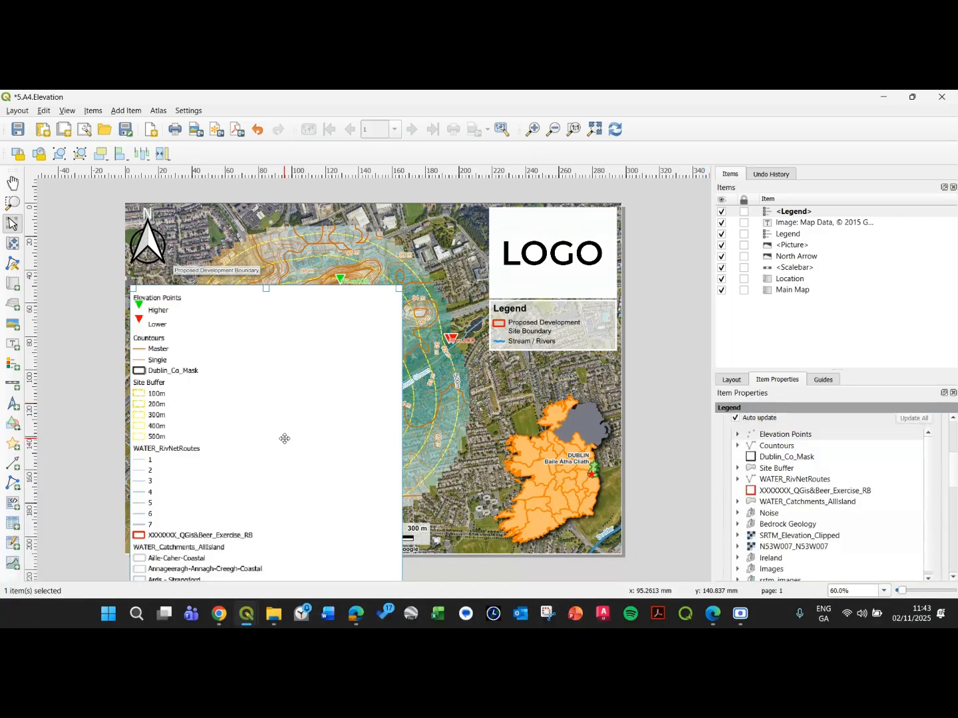
Turn off automatic updating for the new legend and remove all of its items from Elevation Points to srtm_images
click(735, 418)
scroll(922, 468, up, 5)
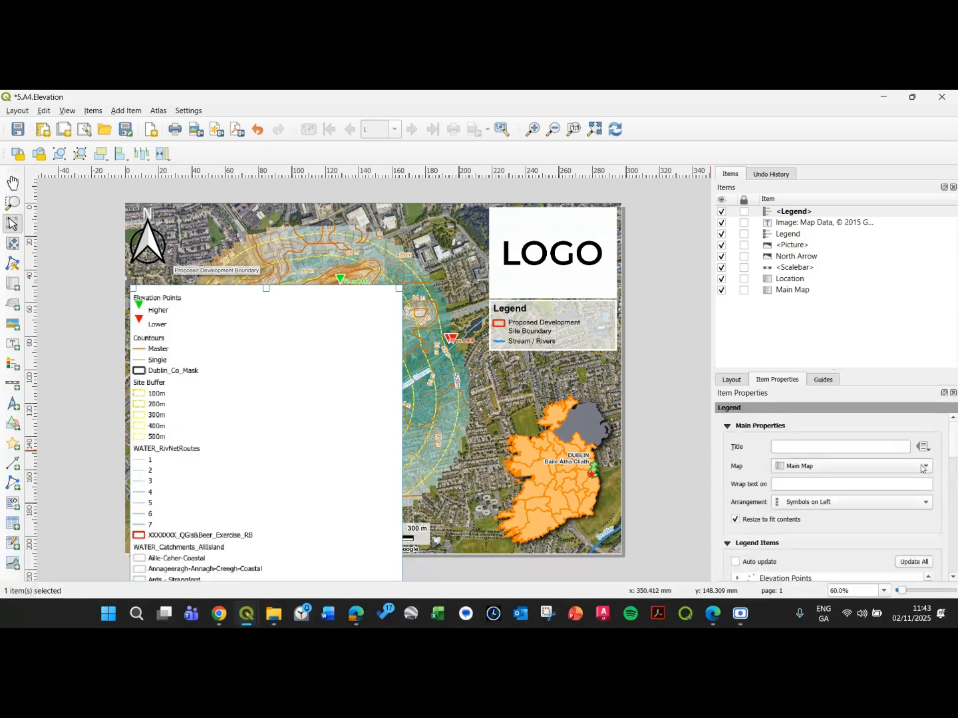
scroll(865, 465, down, 5)
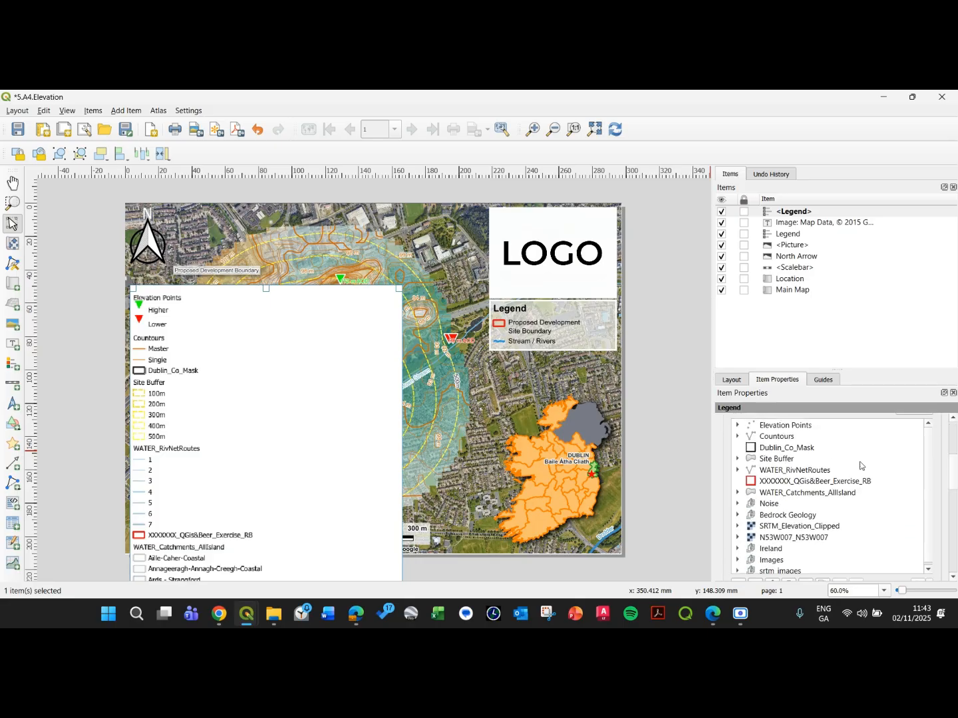
click(806, 433)
scroll(803, 495, down, 3)
shift+click(789, 532)
click(806, 548)
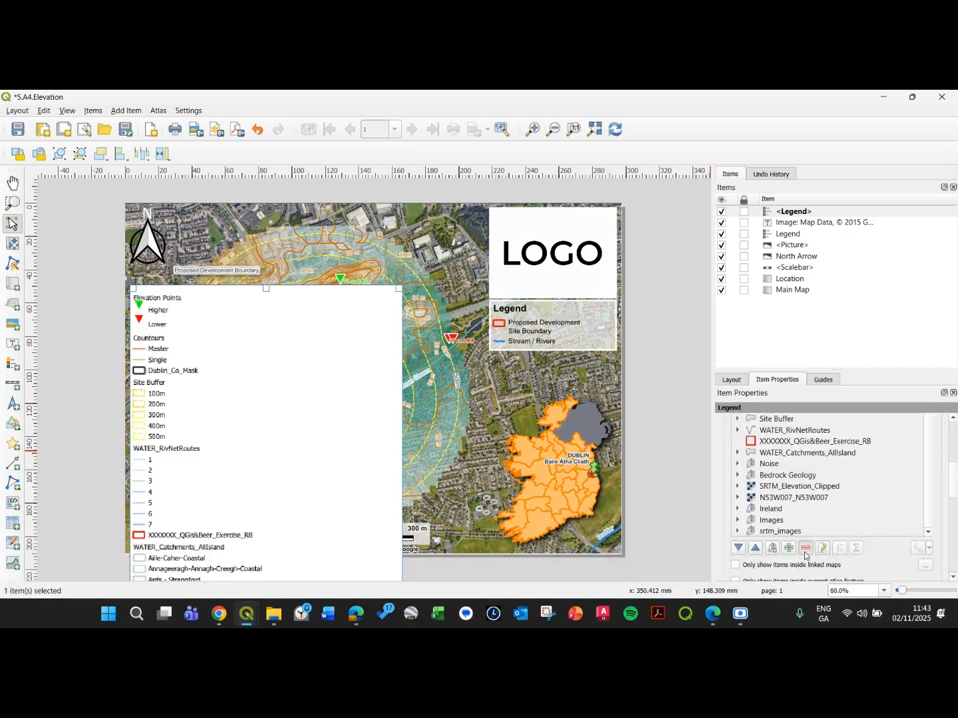
Add only the SRTM_Elevation_Clipped layer to the new legend, choosing it from the visible layers
click(789, 547)
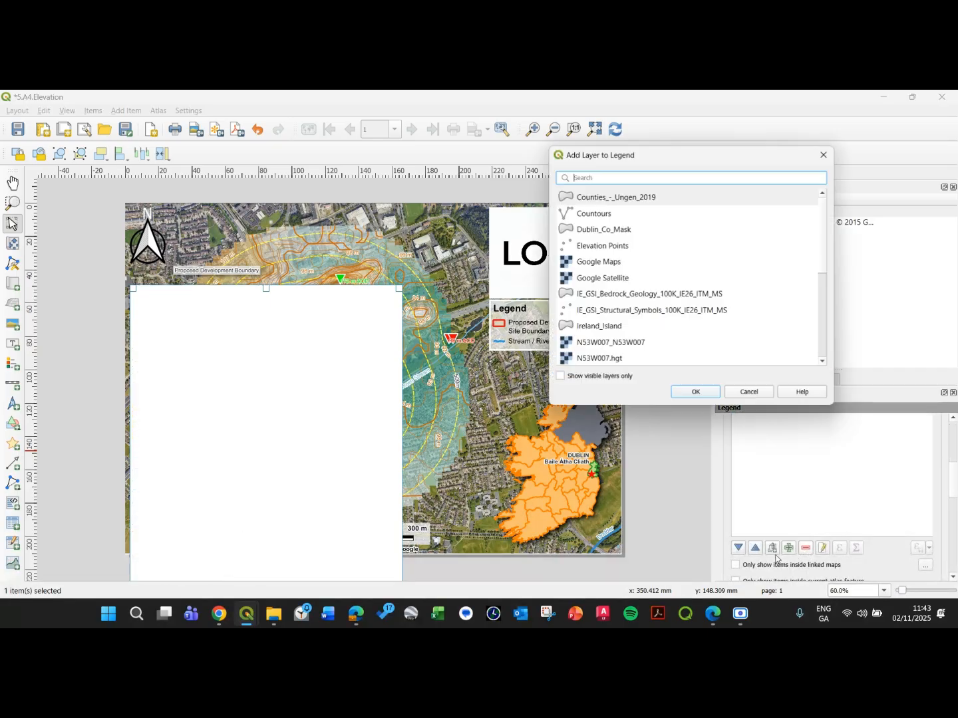
click(604, 377)
click(627, 265)
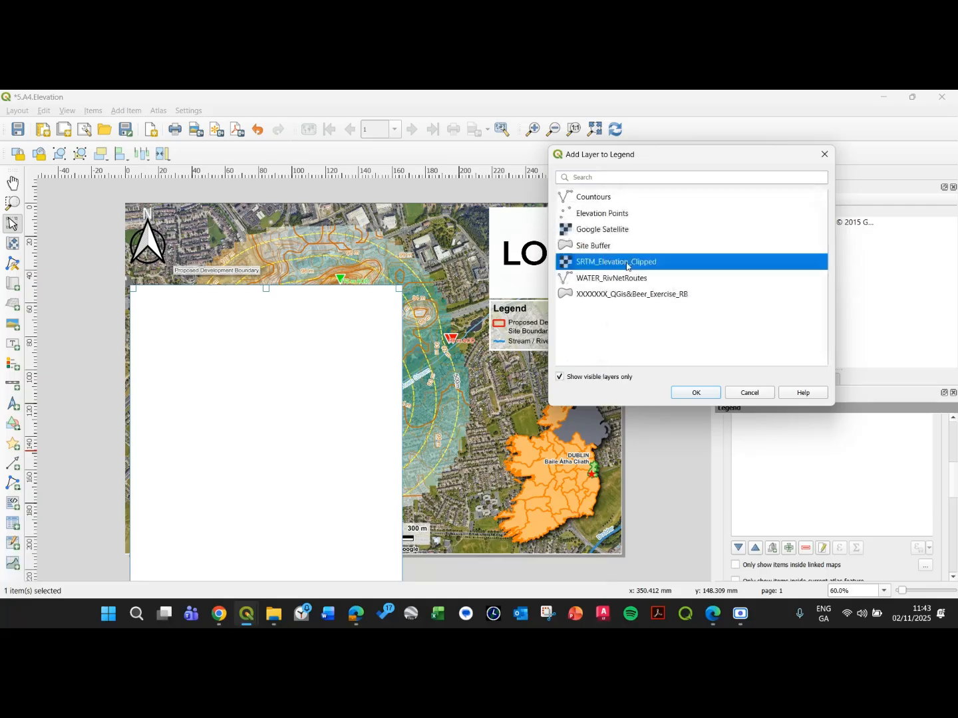
click(696, 392)
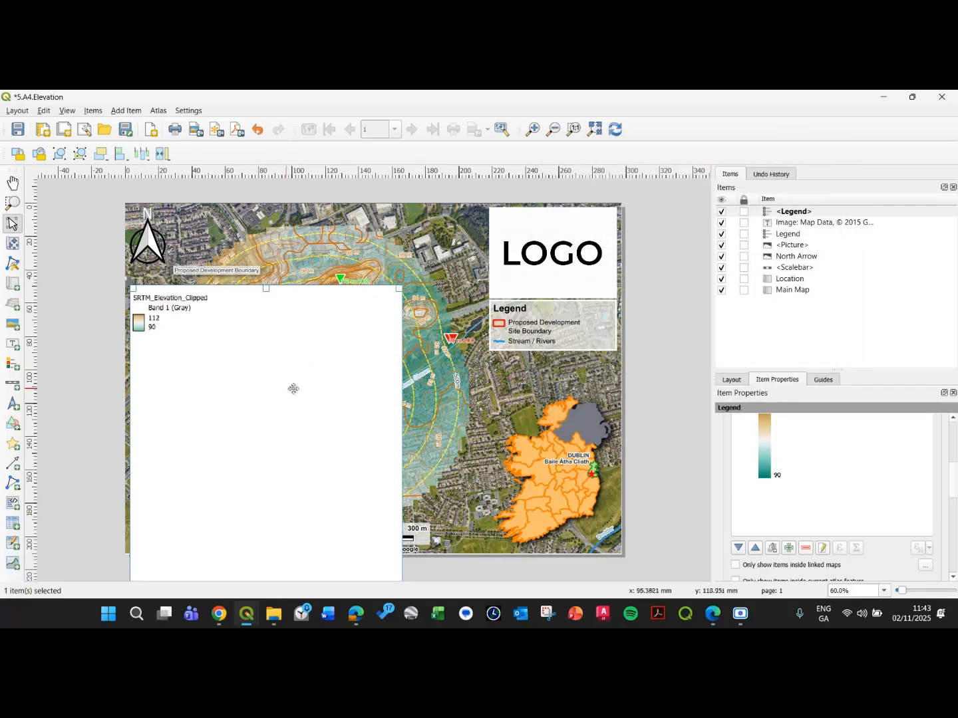
Shrink the elevation legend's frame to fit its contents, then turn off Resize to fit contents so it can be sized freely
scroll(397, 491, down, 2)
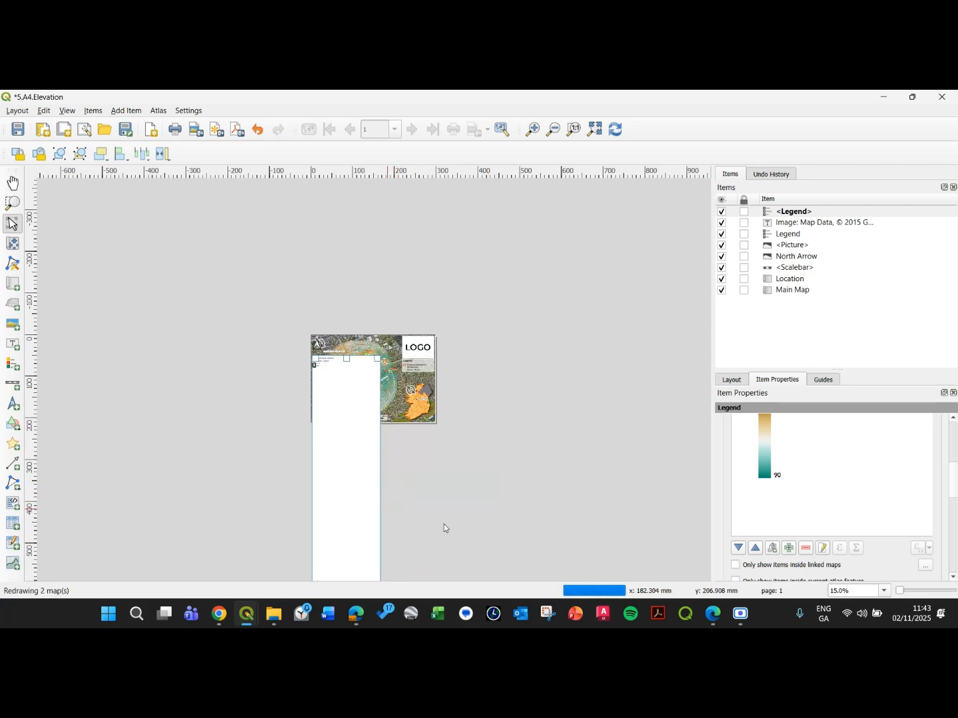
scroll(733, 526, up, 5)
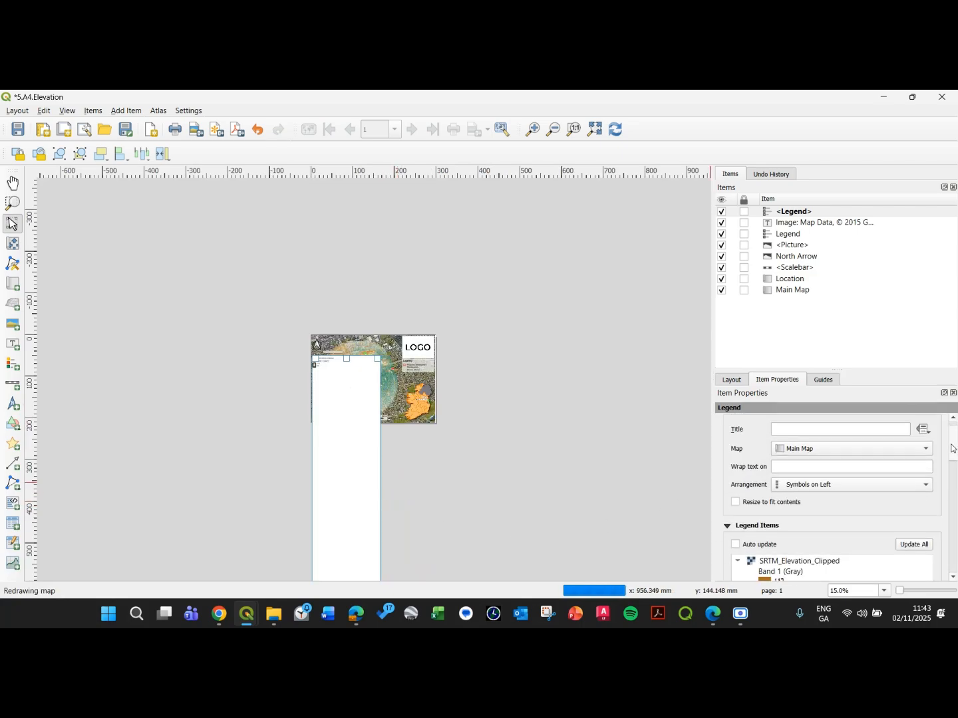
click(736, 505)
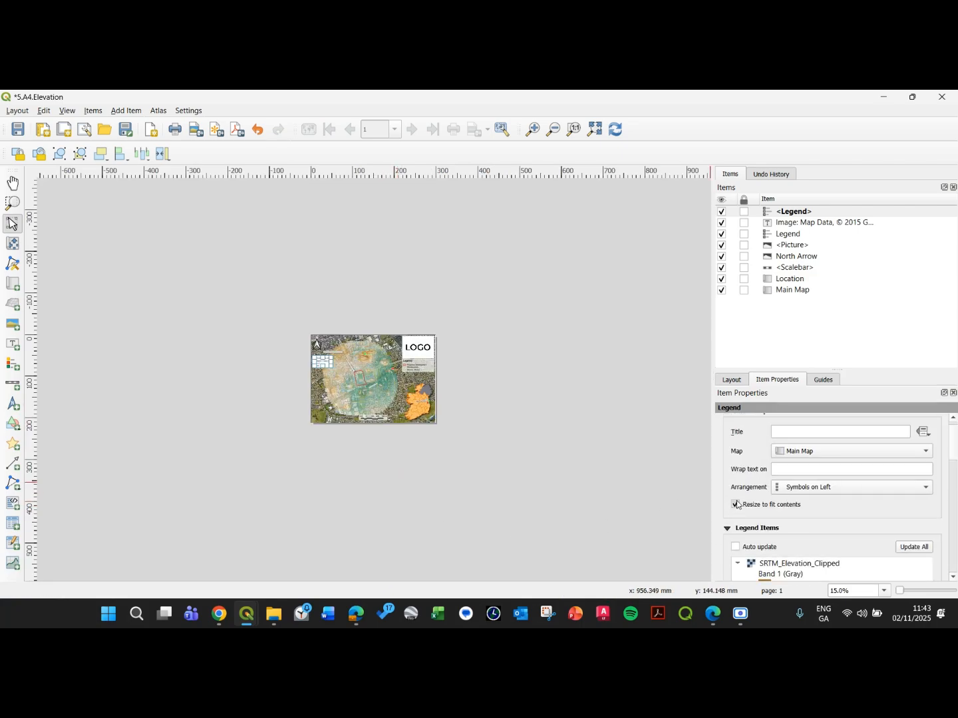
click(254, 389)
click(315, 366)
scroll(239, 372, up, 1)
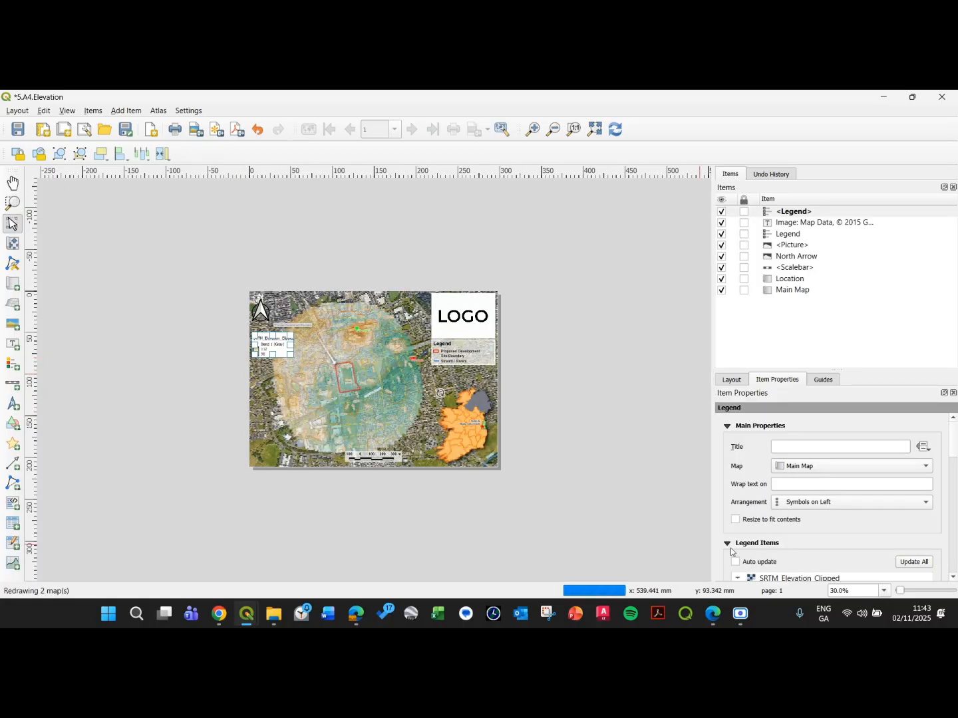
Hide the SRTM_Elevation_Clipped layer heading in the new legend
scroll(733, 552, down, 1)
click(785, 552)
right_click(786, 545)
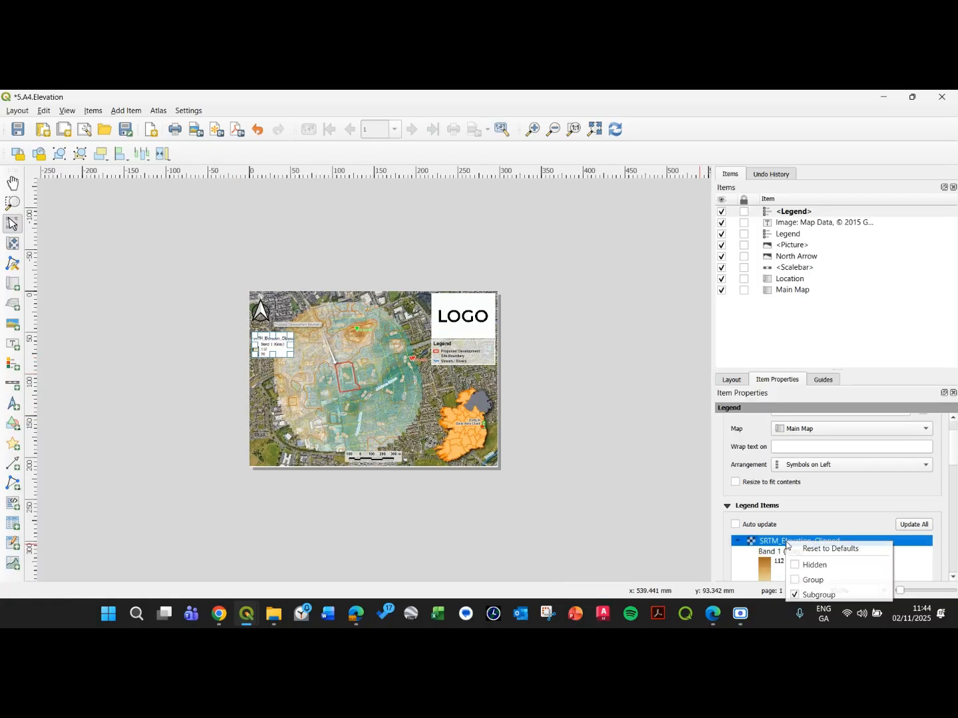
click(806, 565)
Rename the legend's Band 1 (Gray) label to Elevation
double_click(775, 551)
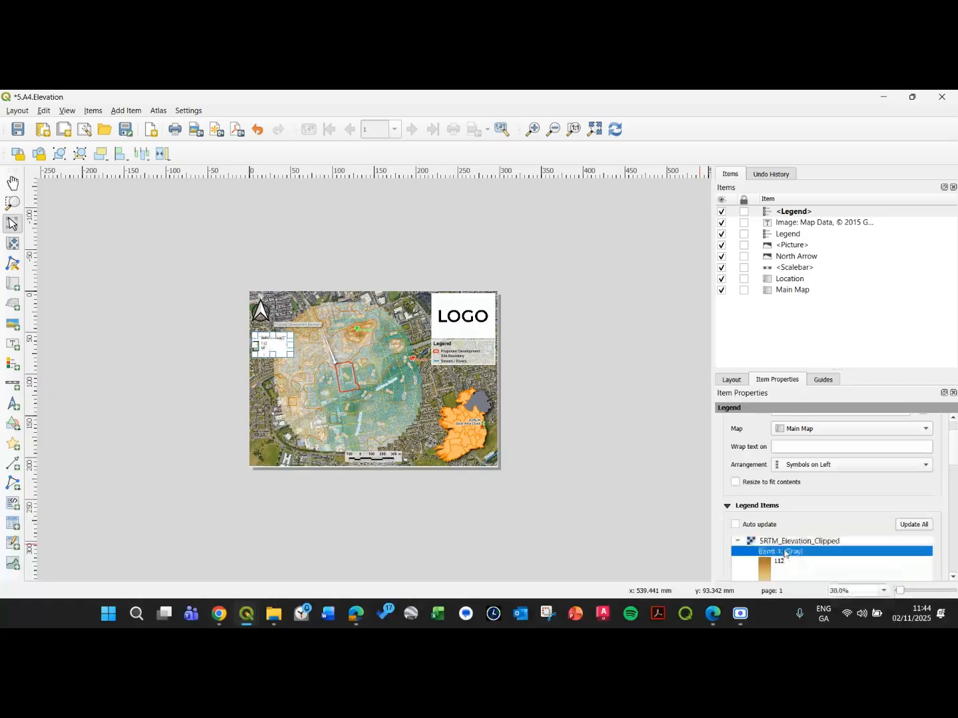
triple_click(769, 445)
text(Elevation)
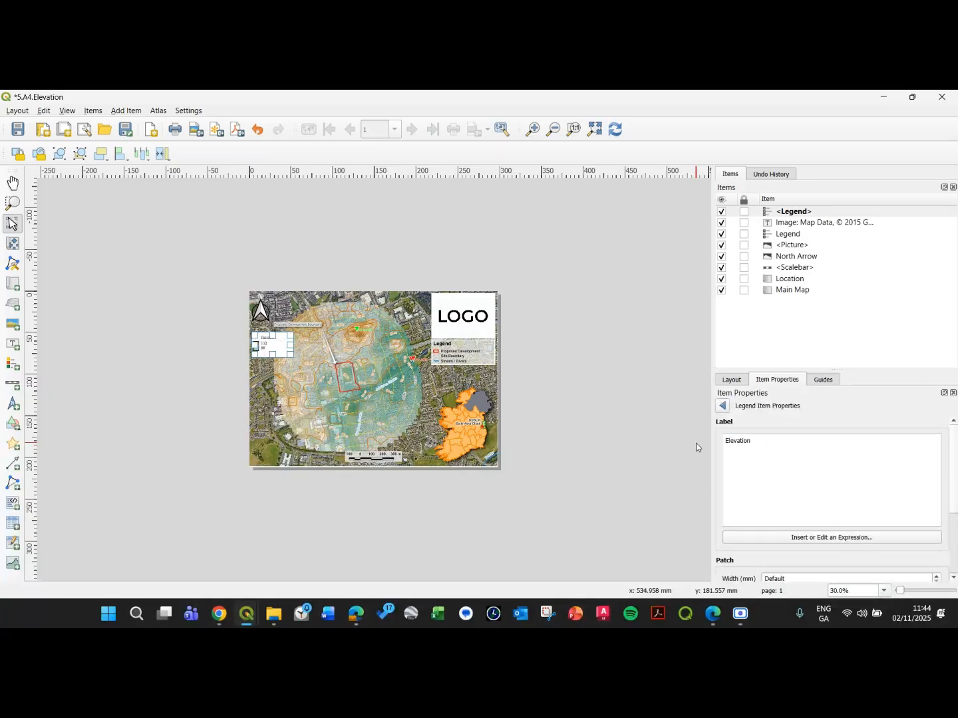
click(624, 411)
Resize the elevation legend to a tall, narrow box about 32 mm wide and 143 mm high
click(263, 348)
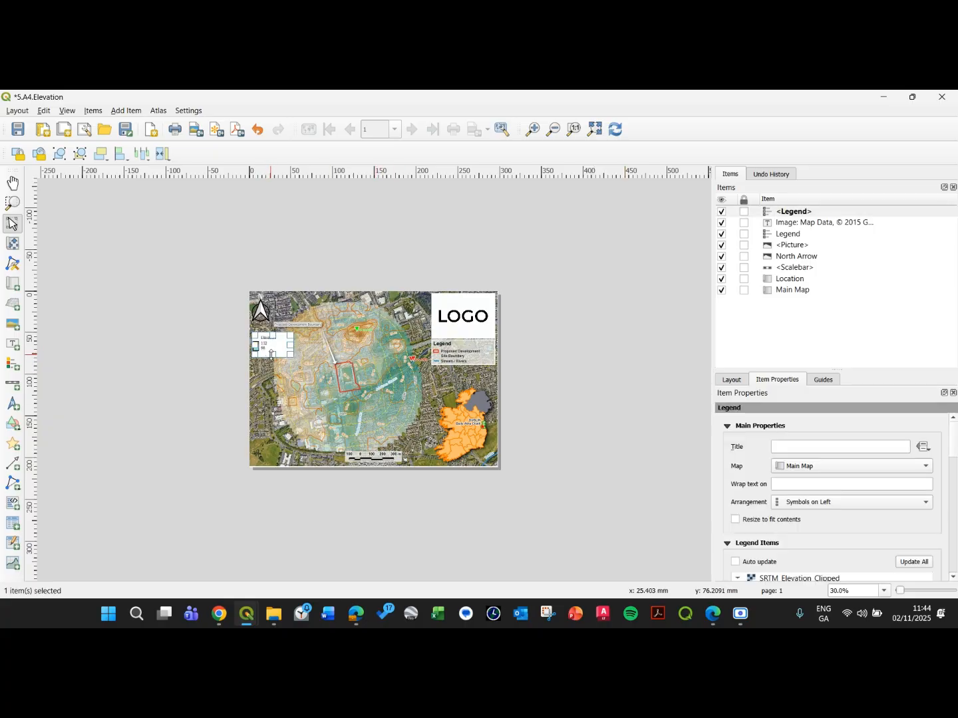
drag(272, 358, 273, 447)
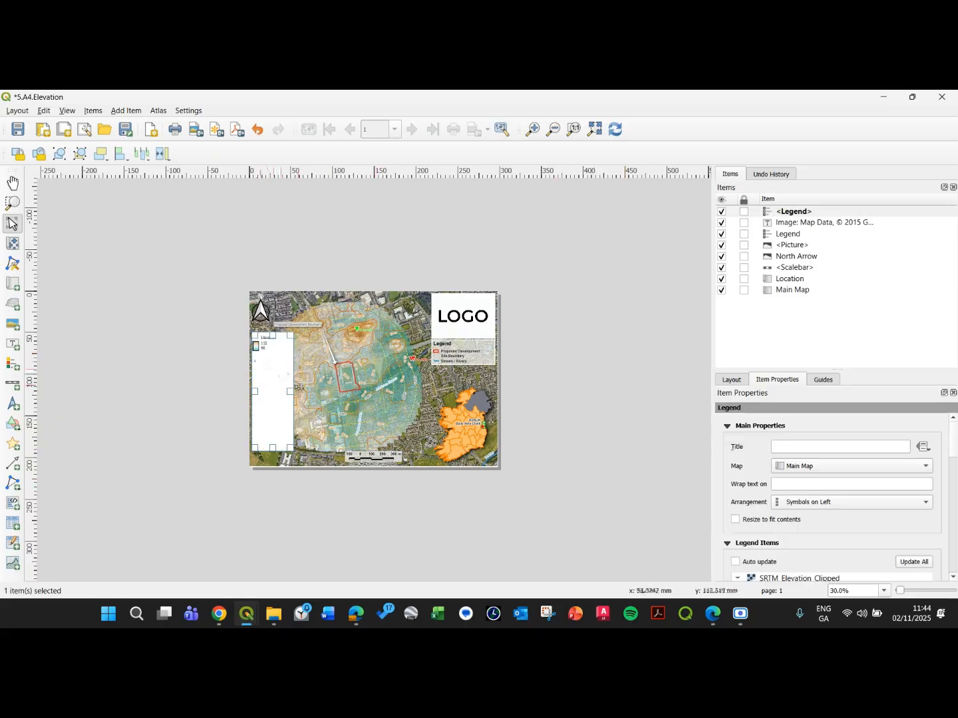
drag(291, 391, 278, 391)
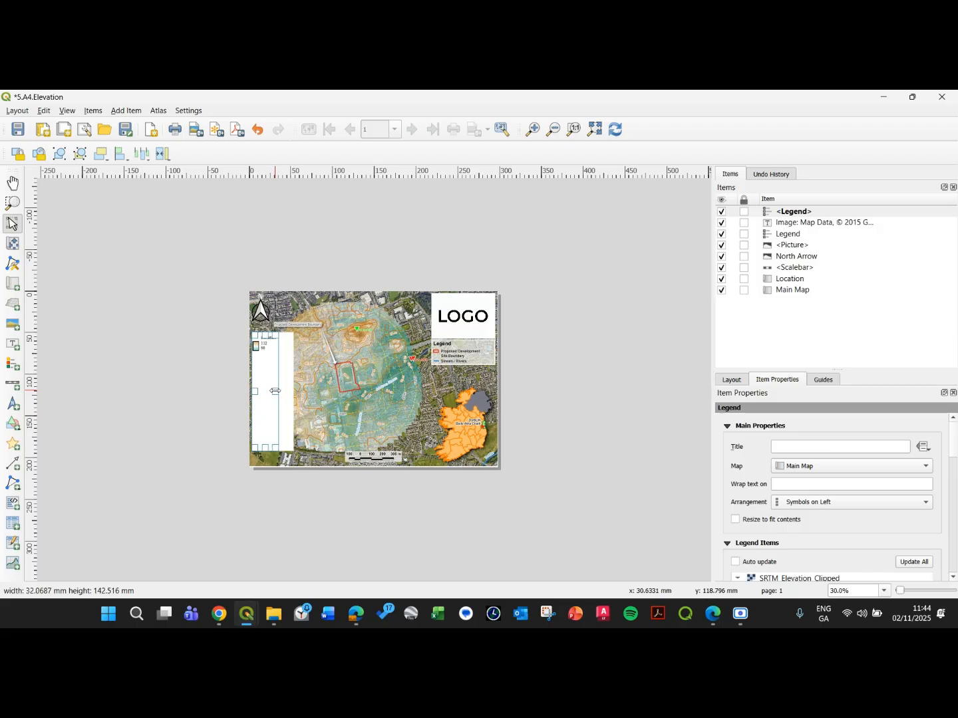
click(707, 476)
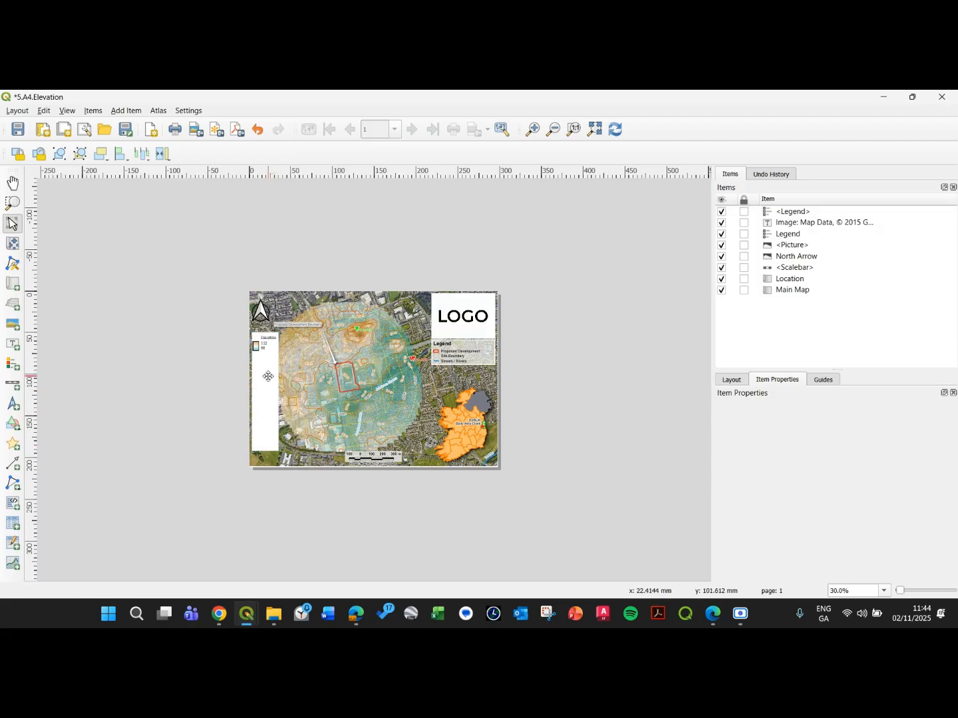
Make the elevation legend's white background colour semi-transparent
click(264, 374)
drag(953, 450, 949, 521)
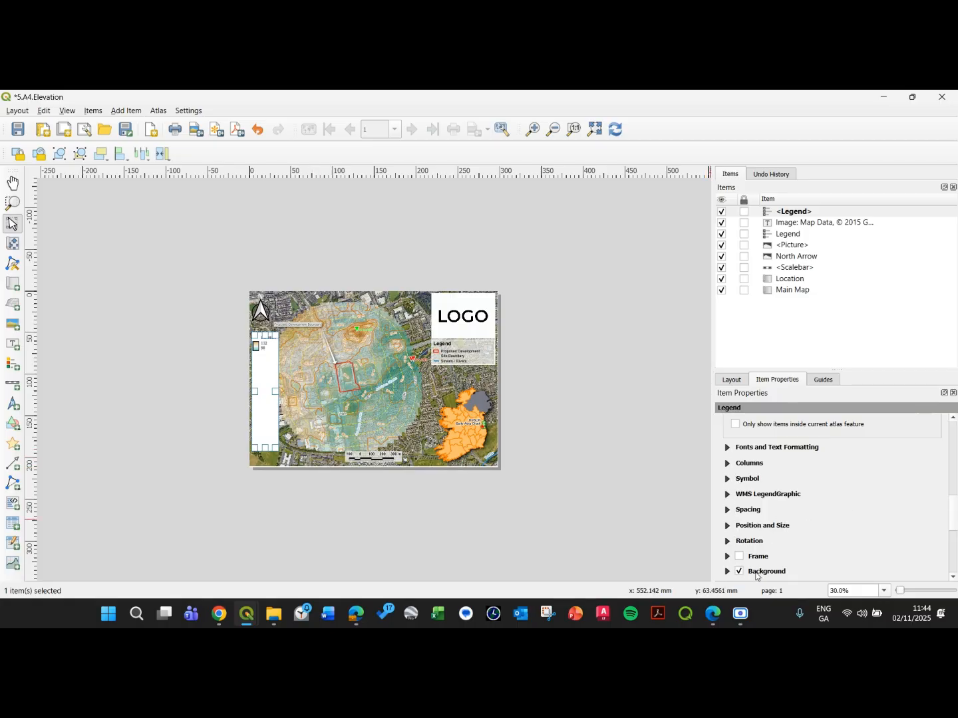
click(738, 572)
click(739, 536)
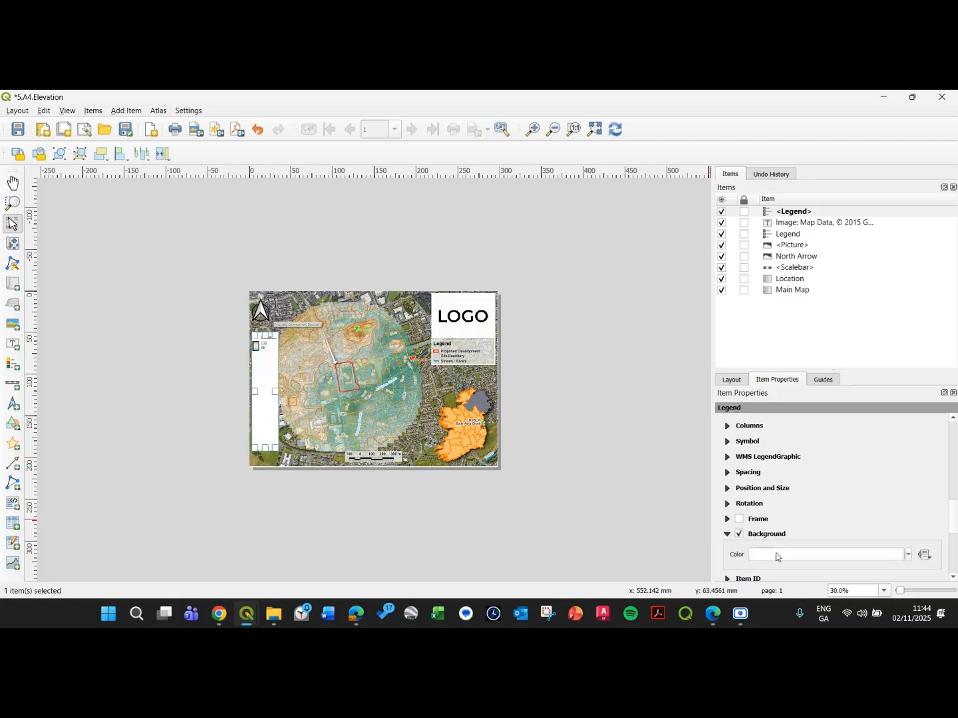
click(776, 554)
drag(955, 470, 955, 523)
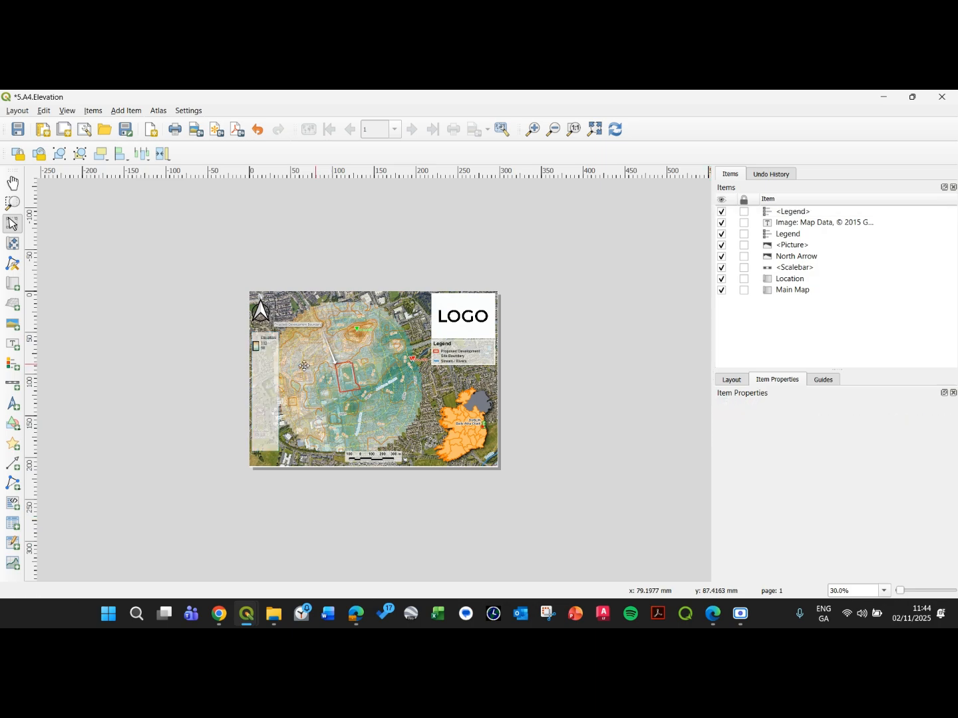
Set the elevation legend's colour ramp patch height to 120 mm
click(261, 376)
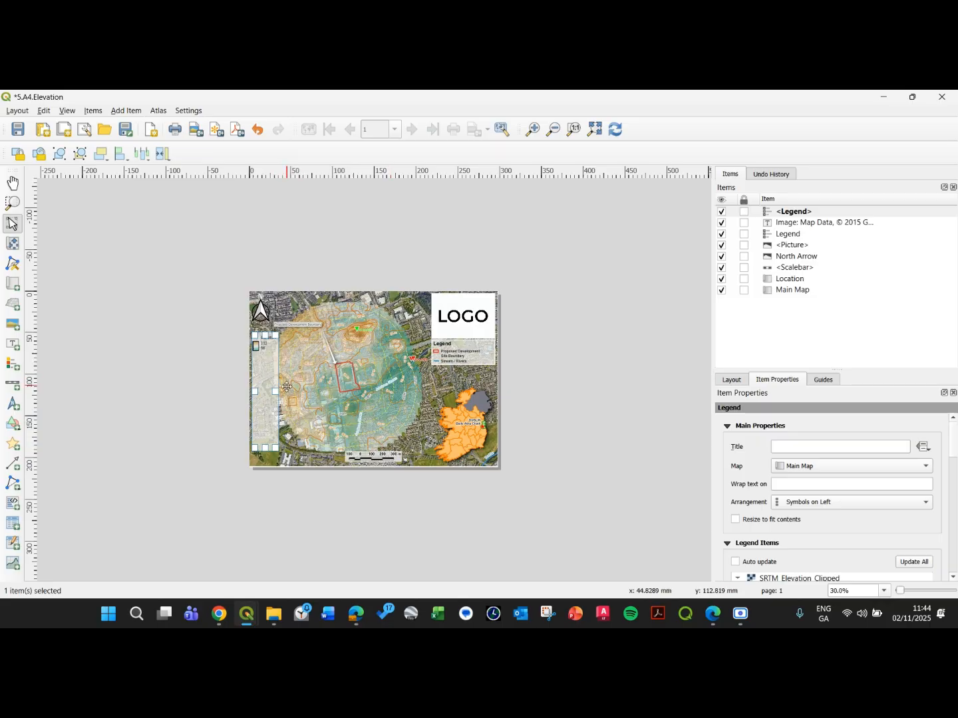
scroll(945, 448, down, 5)
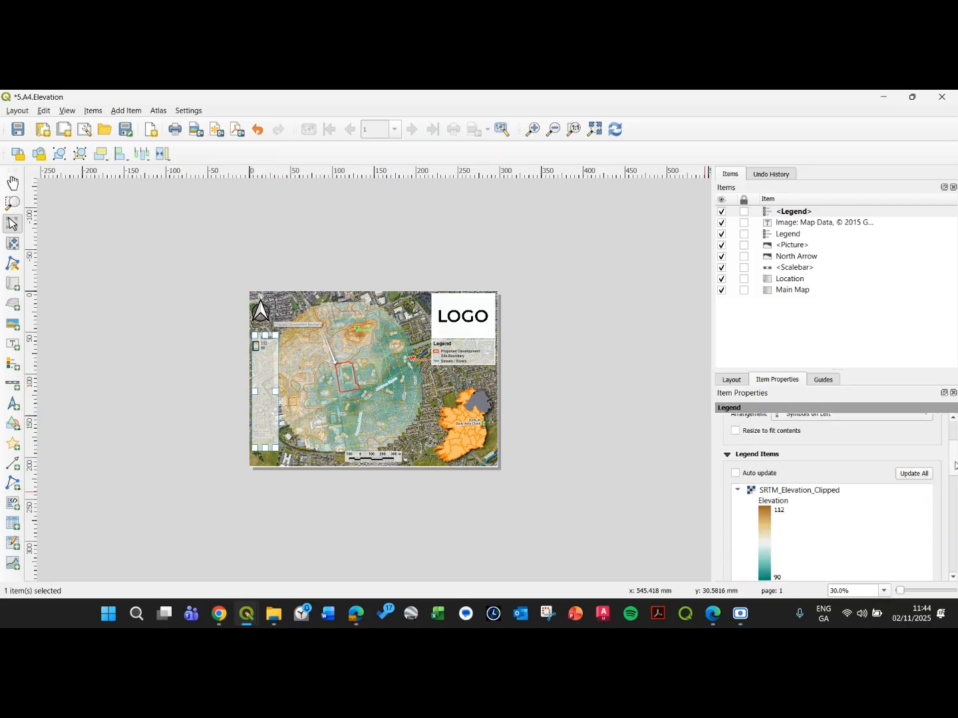
double_click(781, 486)
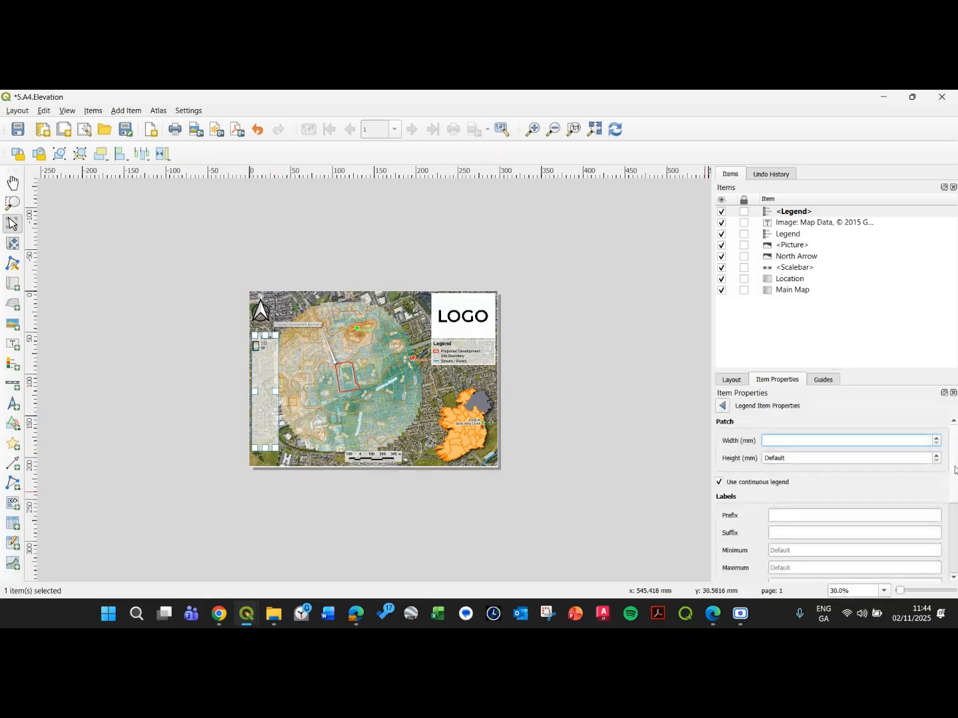
click(788, 459)
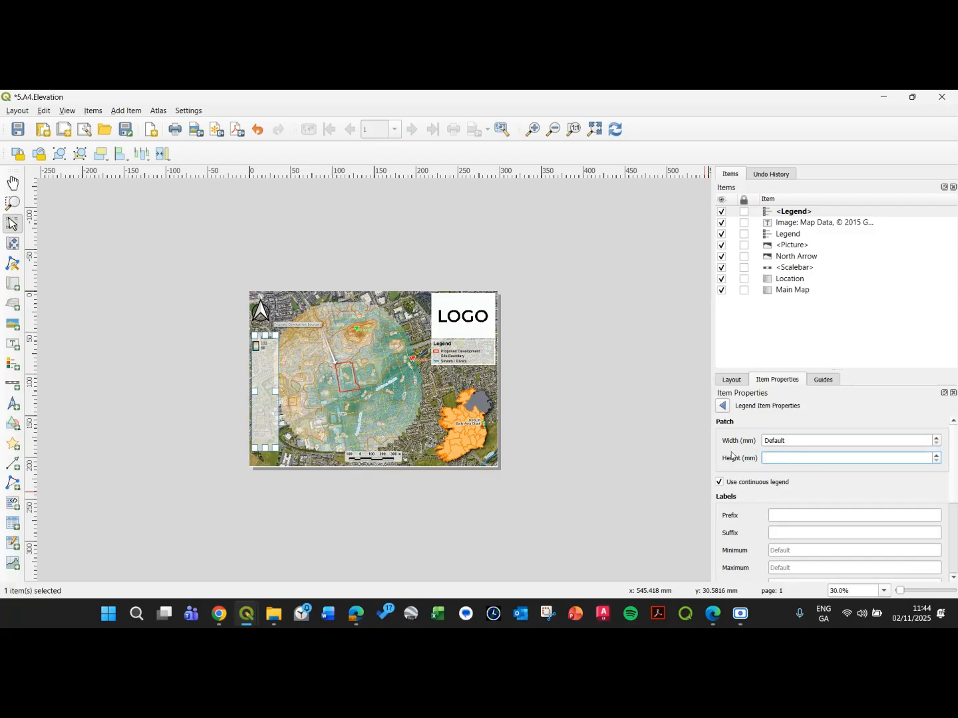
text(120)
click(228, 420)
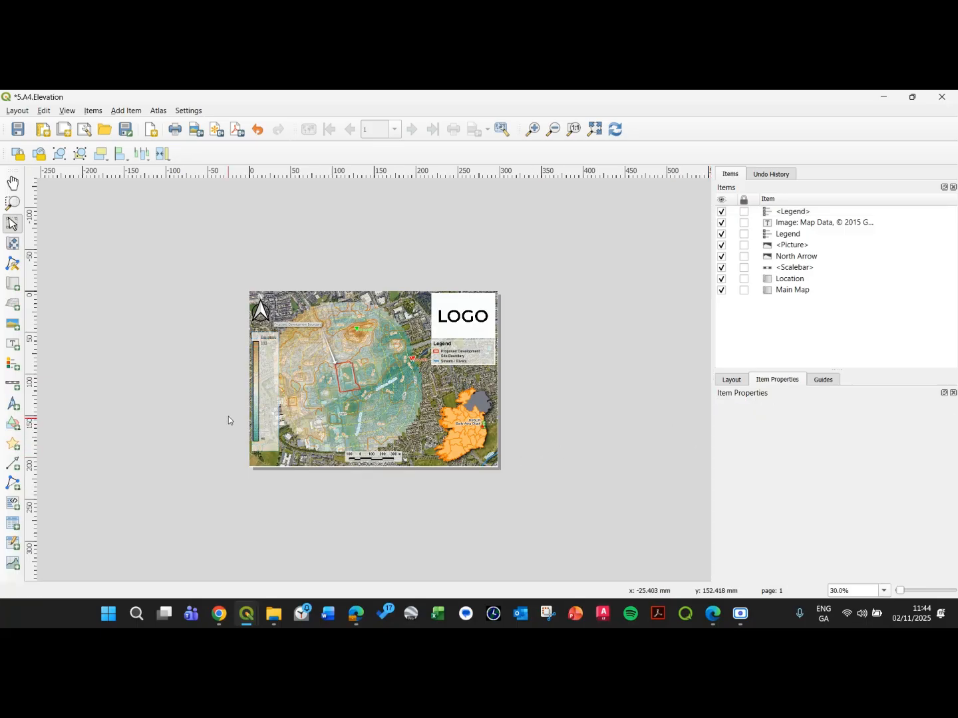
Clear the Elevation label above the colour ramp in the elevation legend, leaving that label empty
key(ctrl+plus)
click(157, 380)
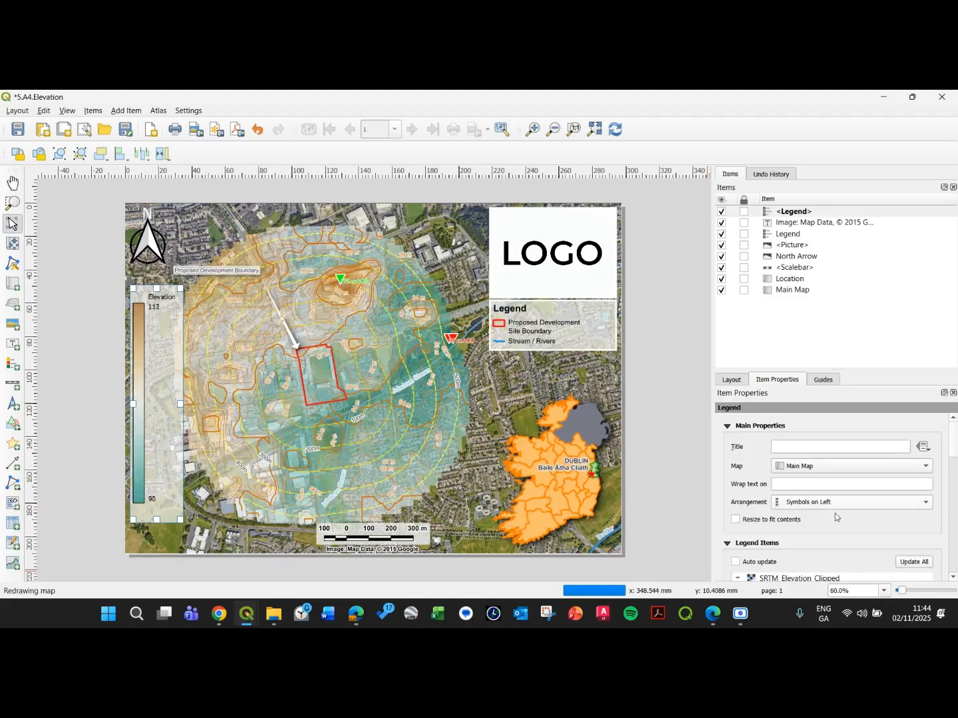
scroll(836, 517, down, 3)
double_click(782, 520)
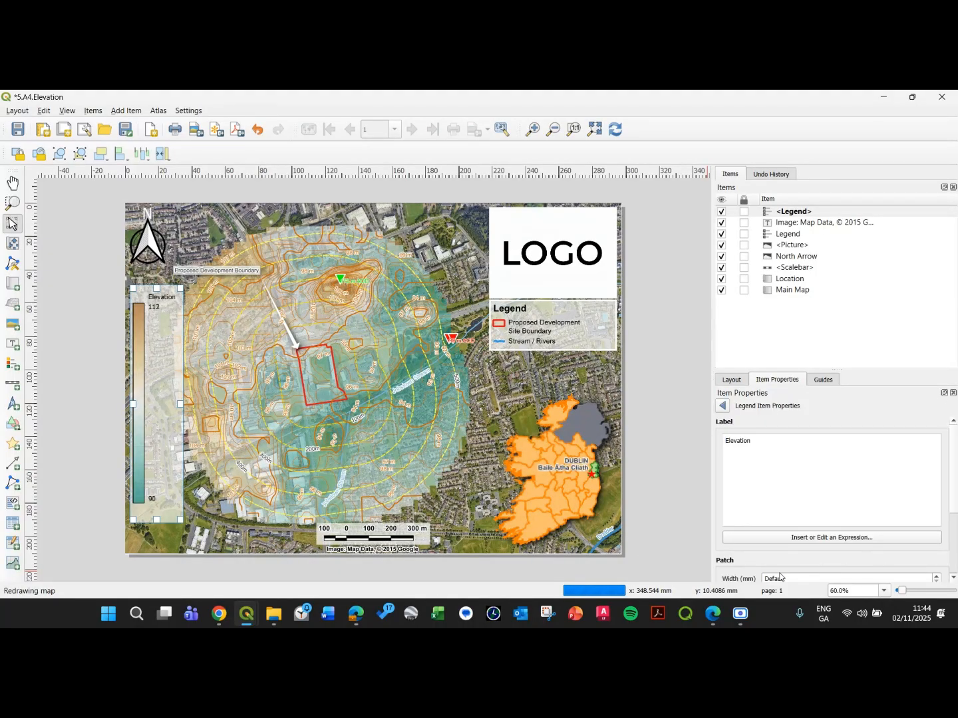
scroll(772, 570, down, 3)
click(722, 406)
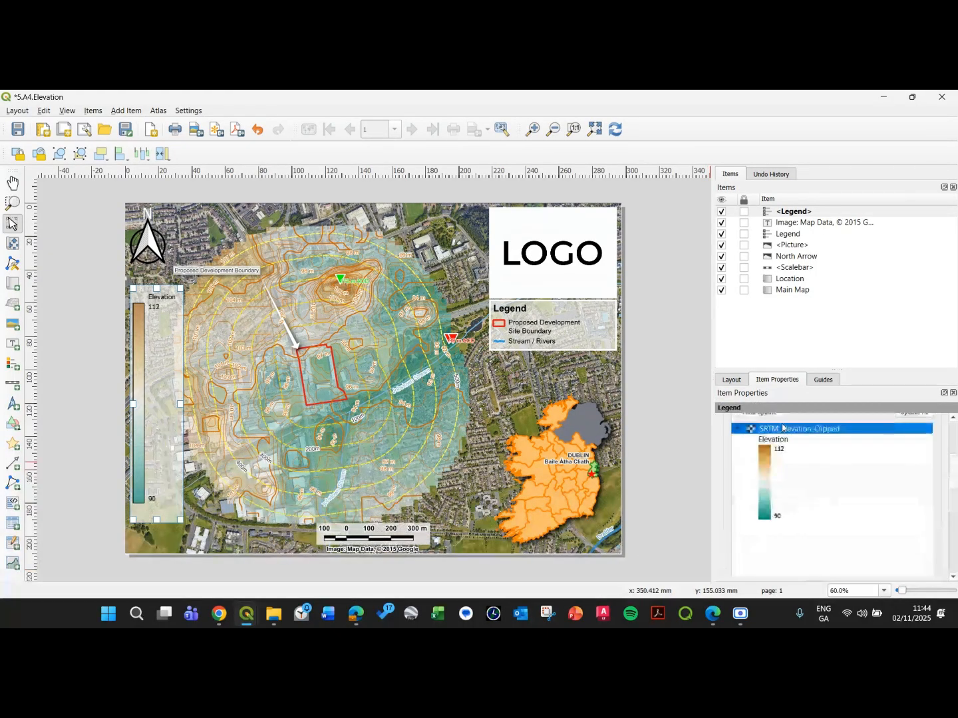
double_click(753, 430)
key(ctrl+a)
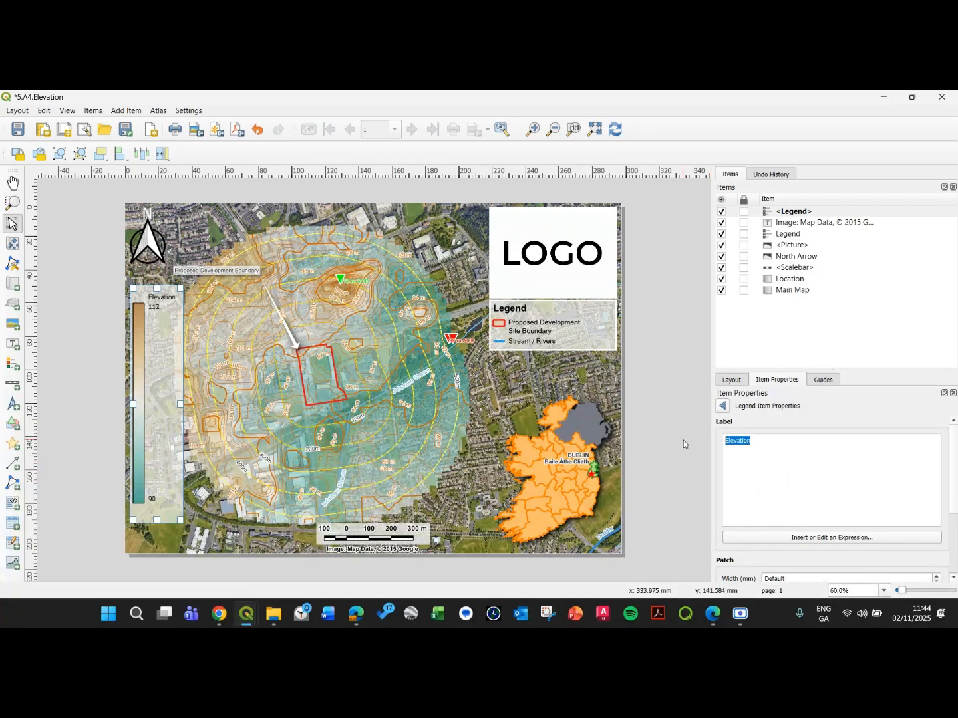
key(BackSpace)
click(721, 406)
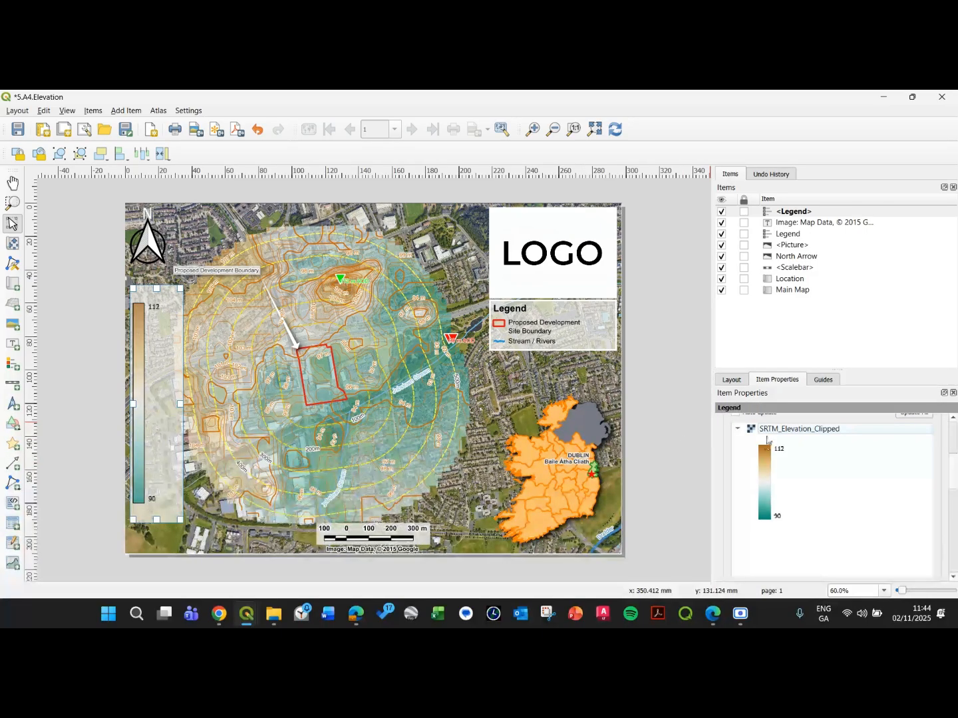
Unhide the SRTM_Elevation_Clipped layer heading in the elevation legend and rename it Elevation
click(765, 429)
right_click(768, 429)
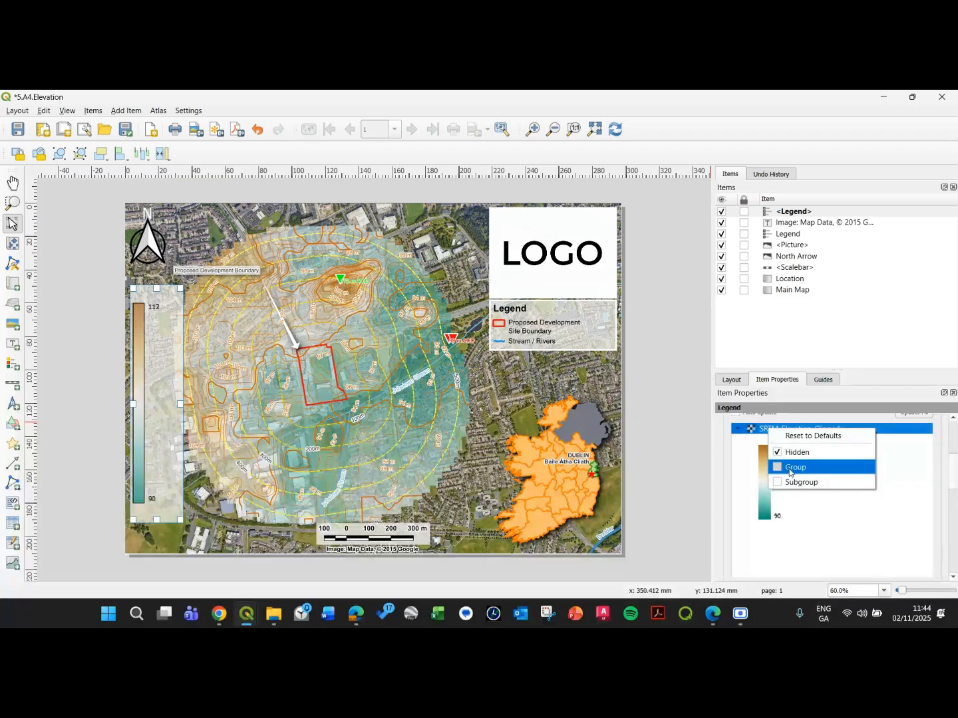
click(792, 460)
double_click(779, 429)
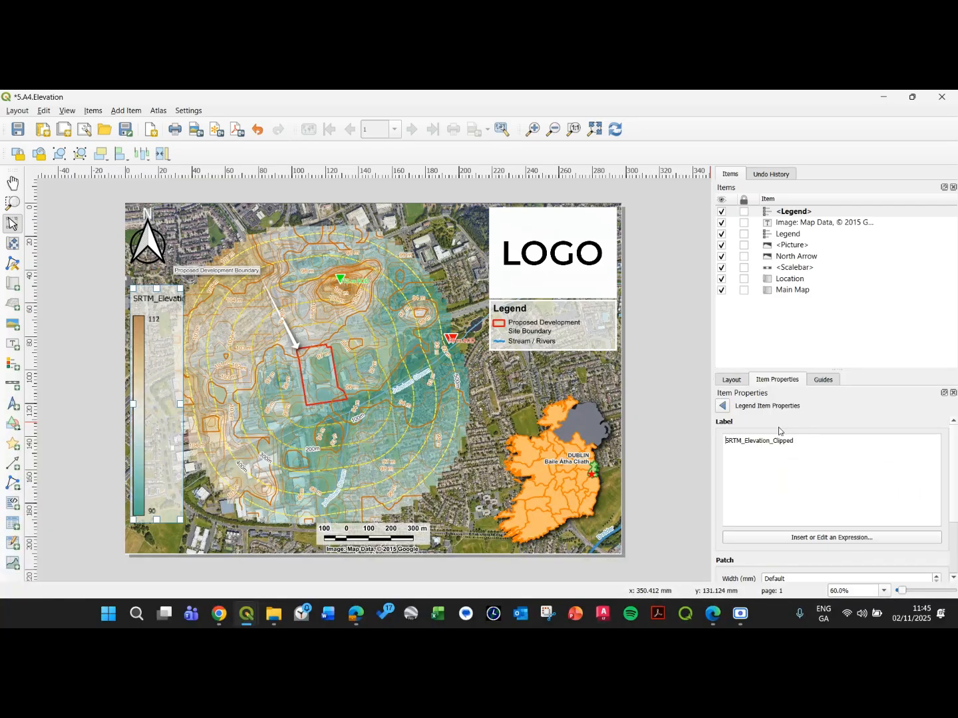
drag(801, 440, 678, 436)
text(Eleva)
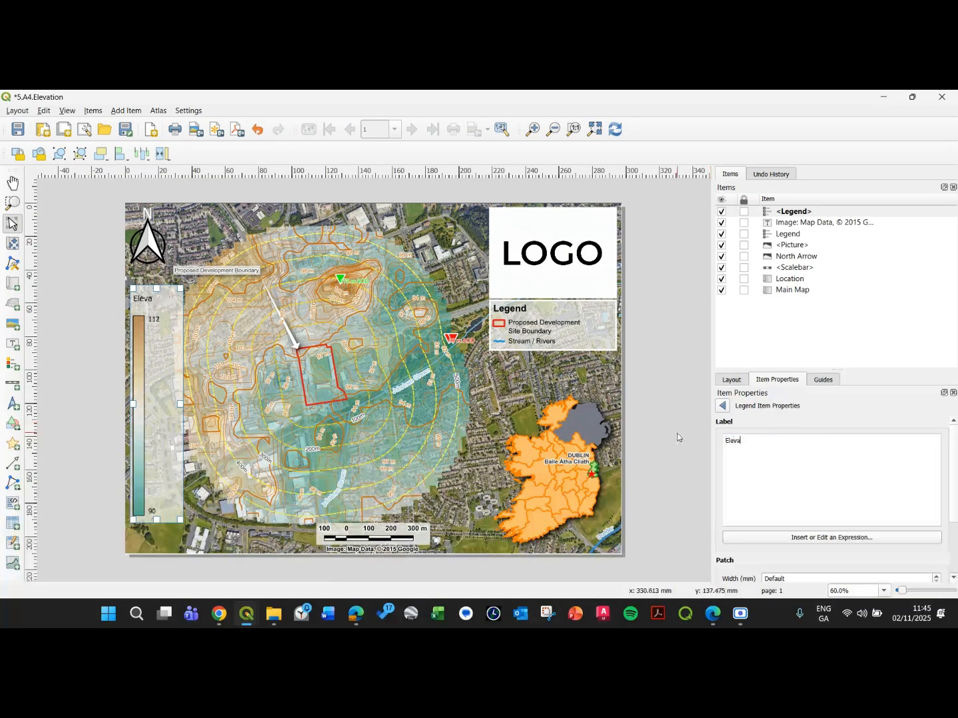
text(tion)
click(629, 441)
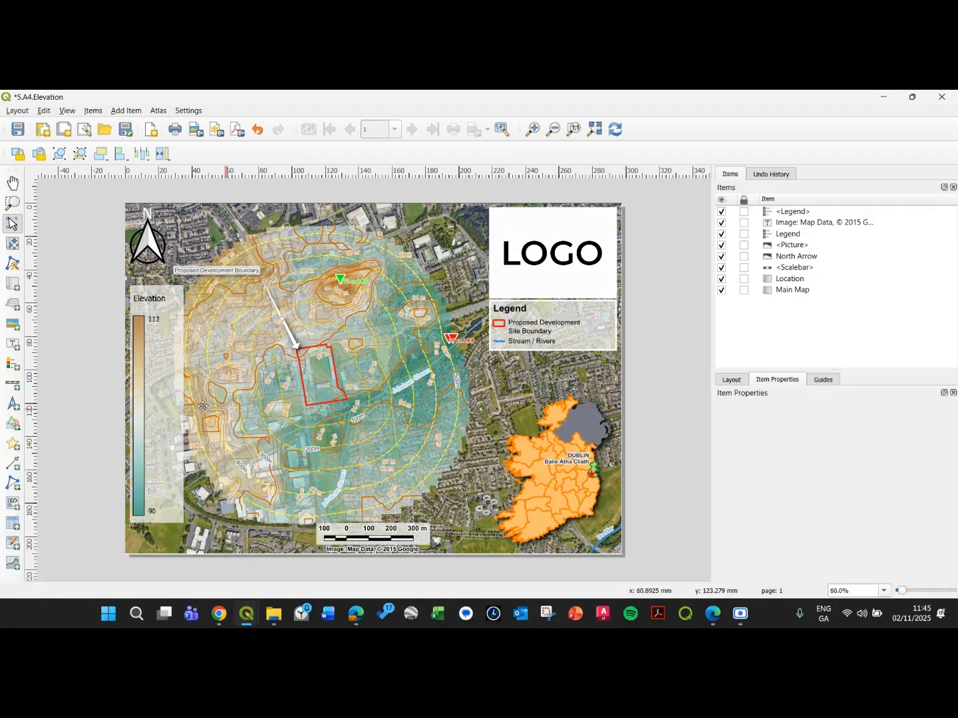
Narrow the elevation legend's box to about 25 mm wide
click(178, 401)
drag(183, 403, 170, 406)
click(669, 438)
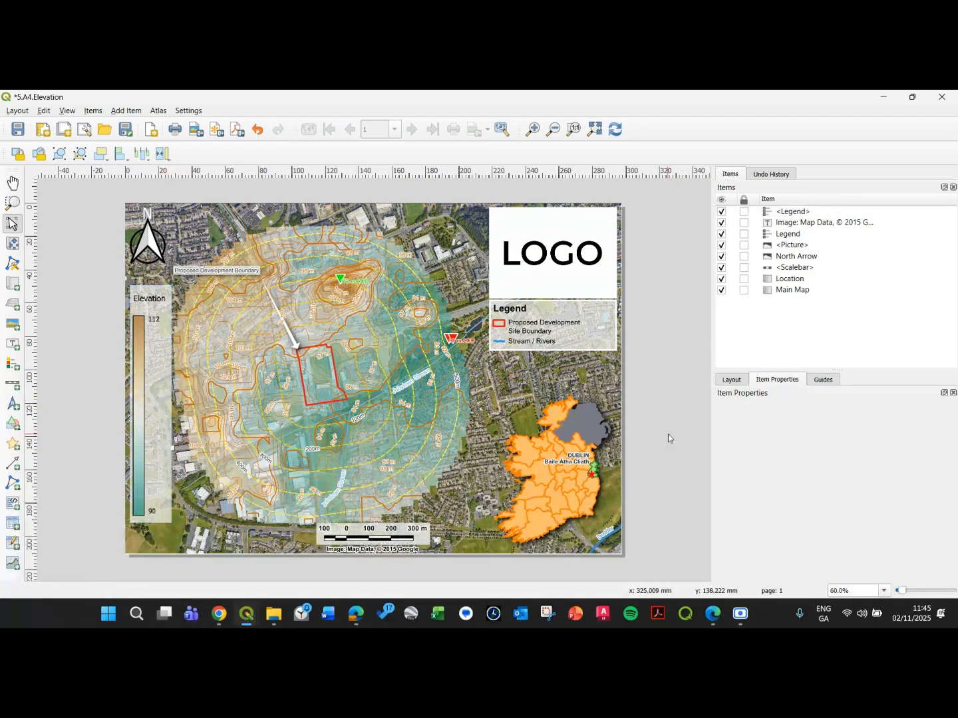
Shift the Main Map's content slightly to the right within its frame, away from the elevation legend
click(147, 351)
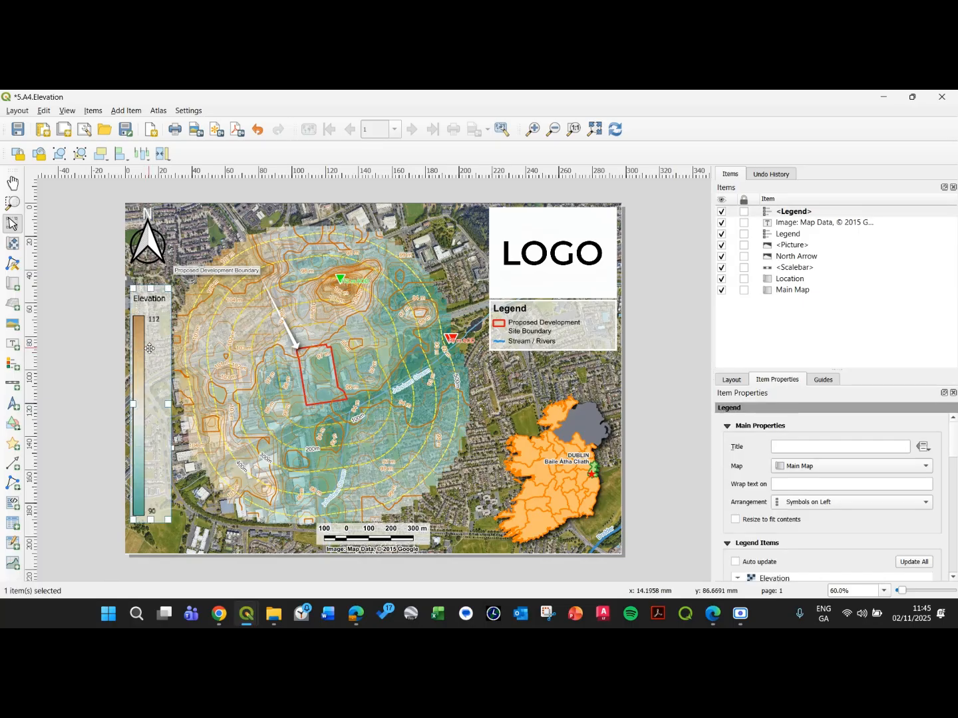
click(311, 335)
click(13, 244)
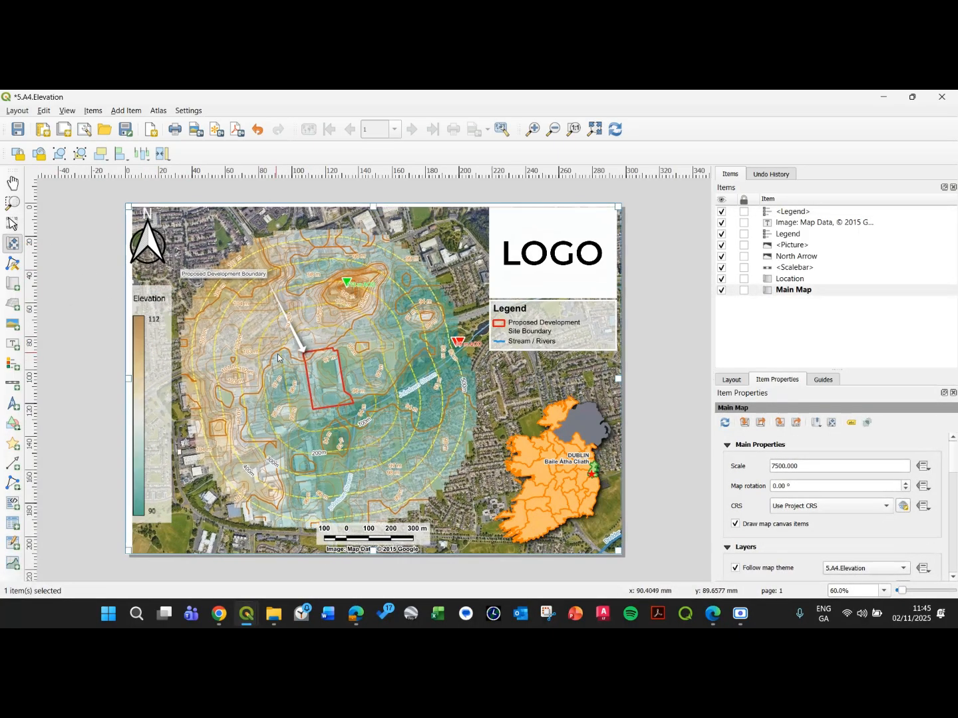
drag(242, 339, 279, 347)
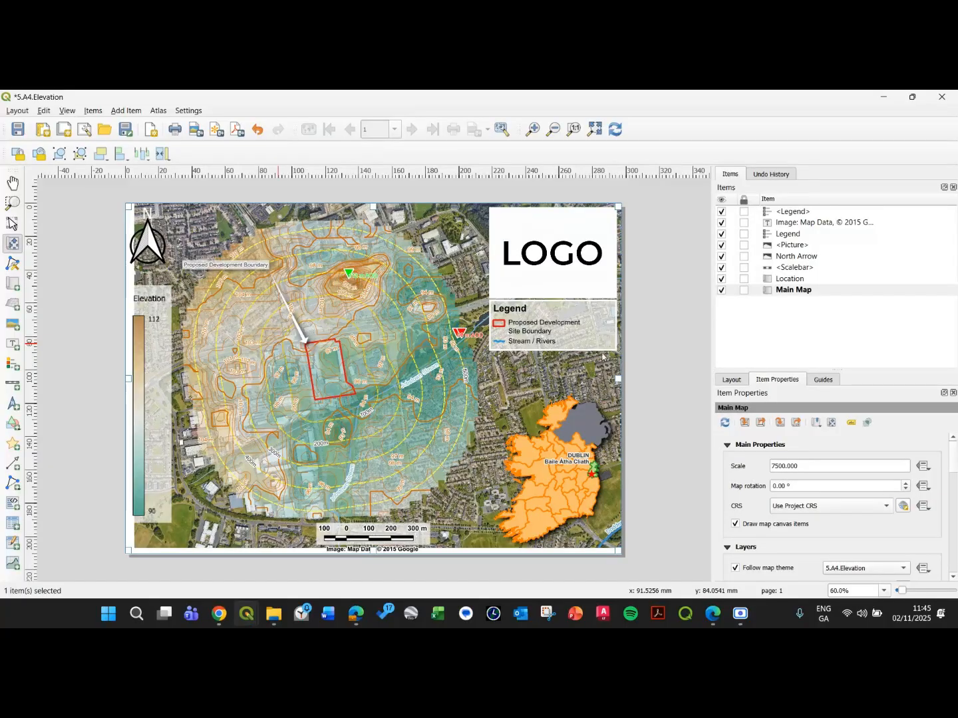
click(12, 223)
Add the visible Countours and Elevation Points layers to the main legend and extend its box downward to fit the entries
click(517, 350)
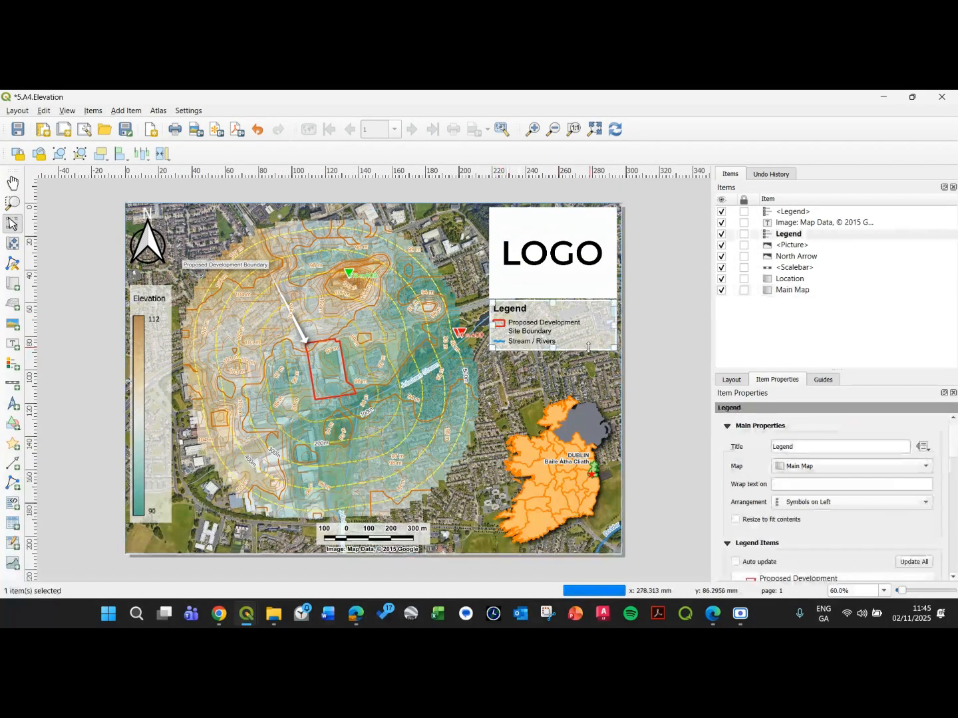
drag(552, 350, 553, 385)
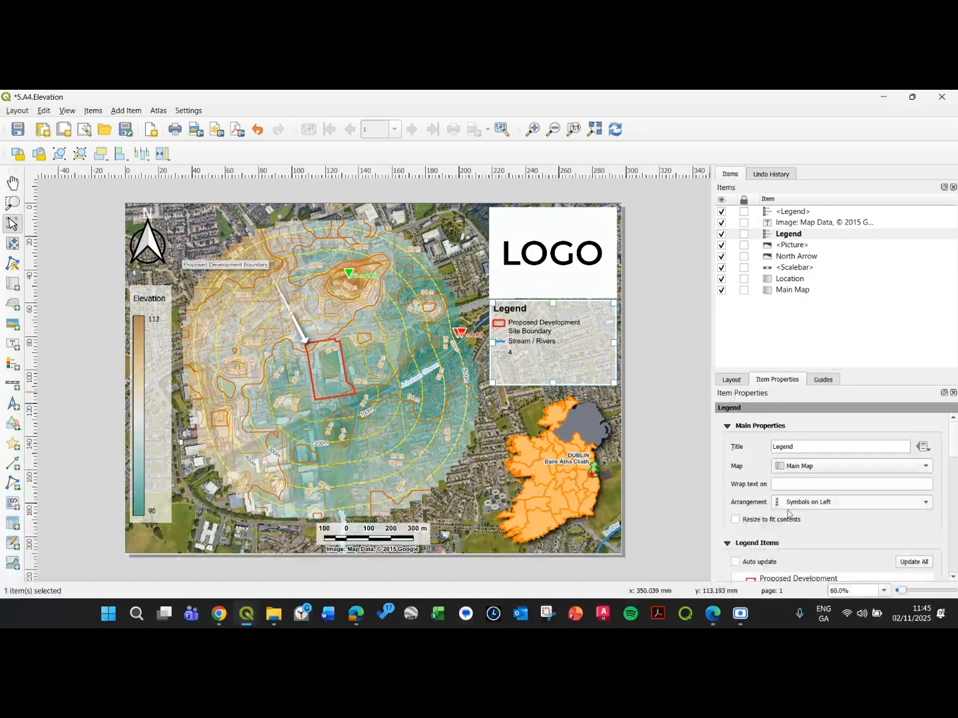
scroll(788, 514, down, 1)
click(787, 556)
scroll(812, 542, down, 2)
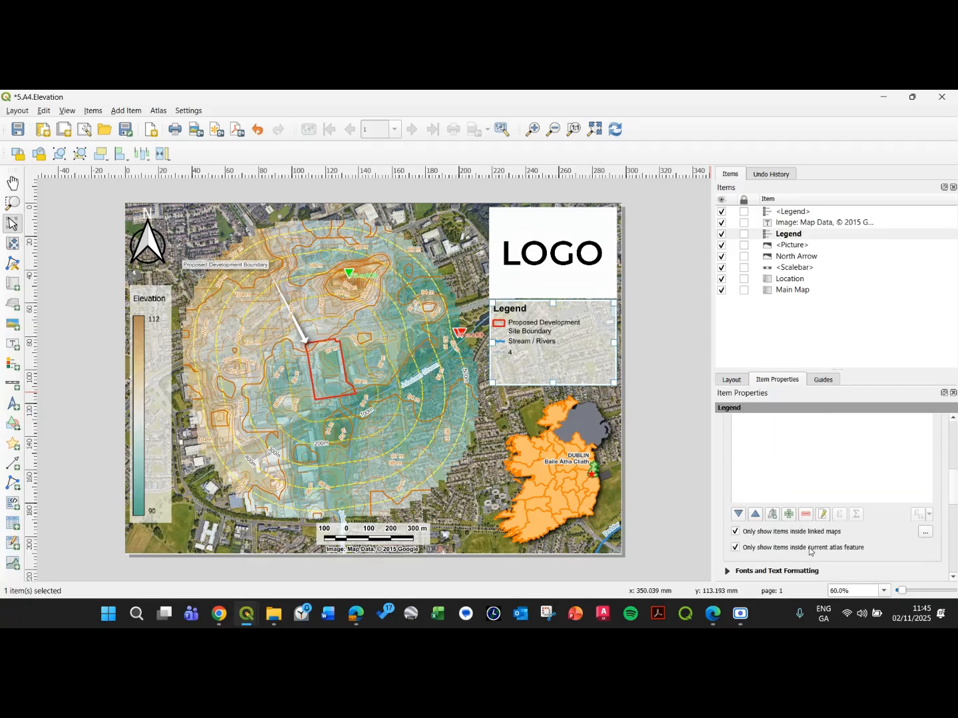
click(787, 518)
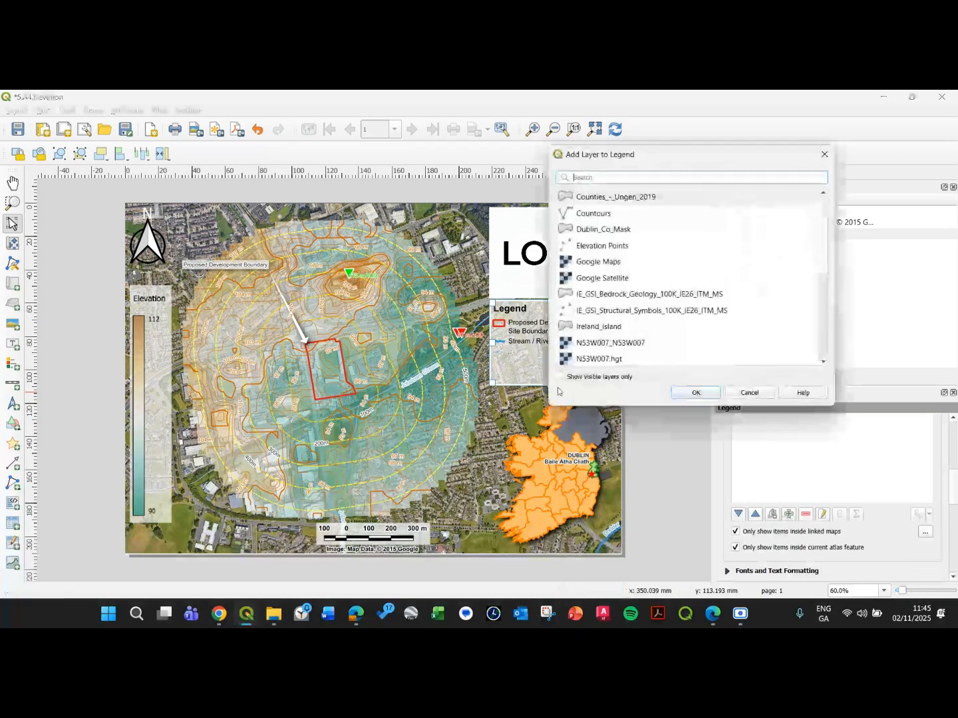
click(613, 377)
click(602, 212)
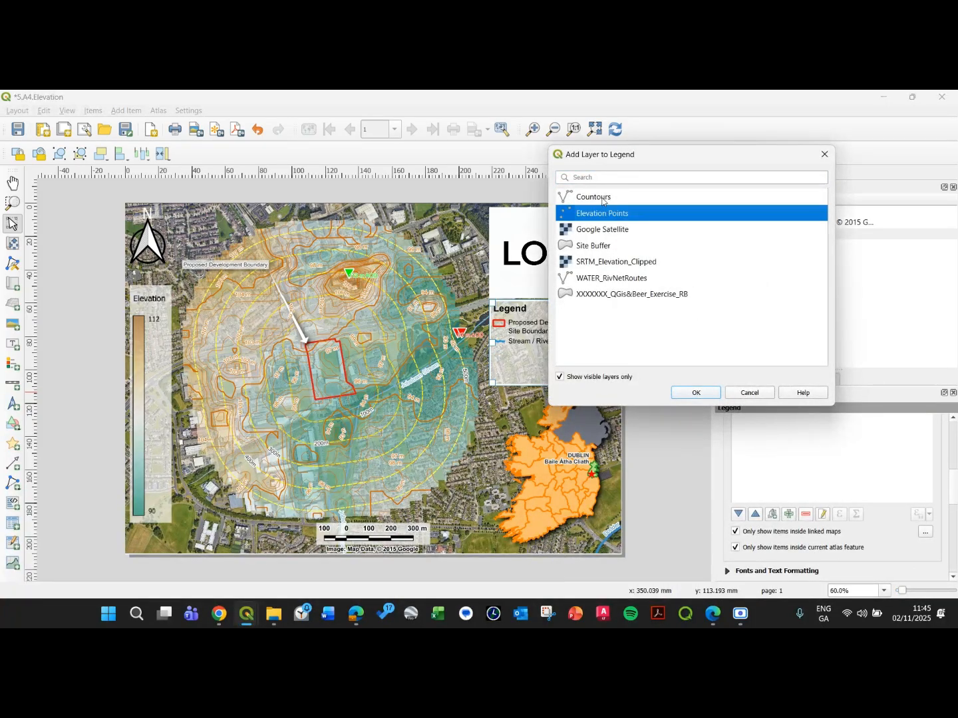
shift+click(602, 200)
click(695, 392)
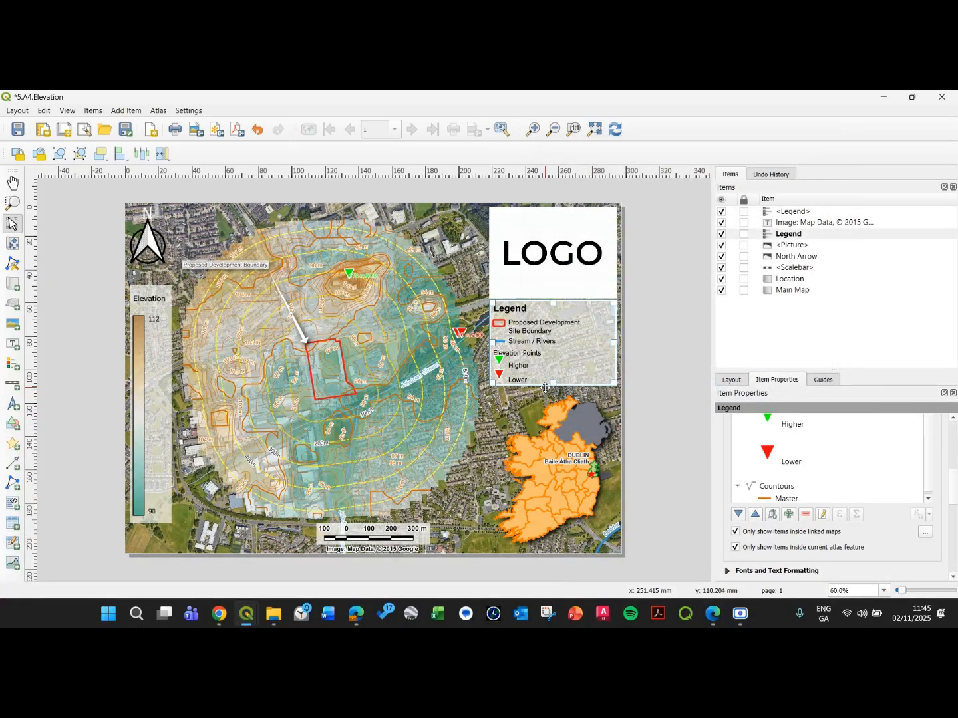
drag(553, 384, 555, 399)
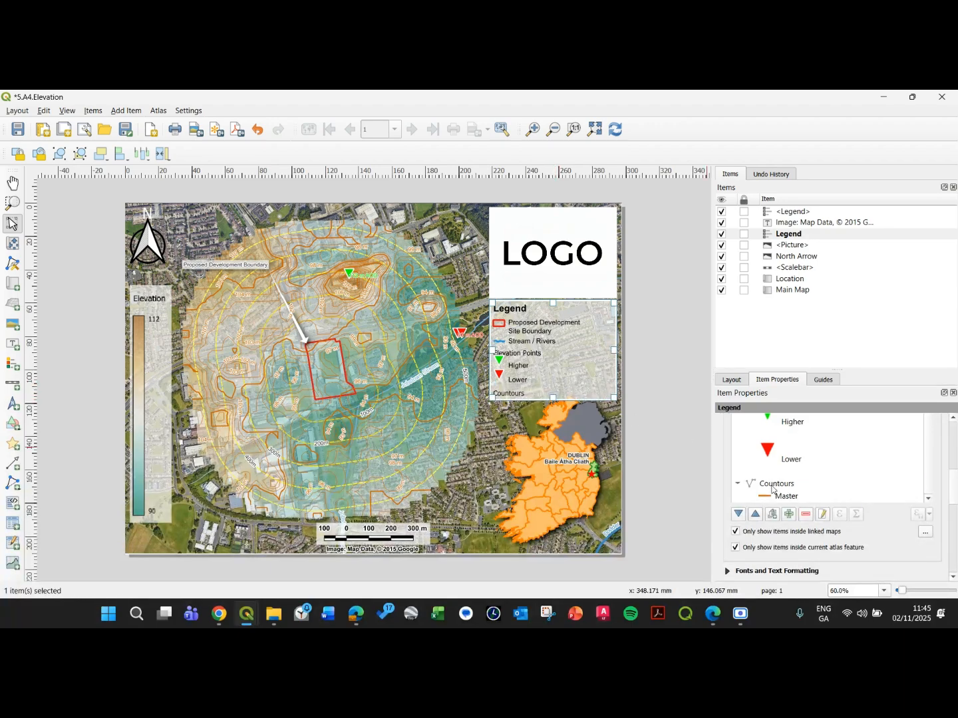
Hide the Countours heading in the main legend and rename its Master entry Contour Lines
scroll(773, 490, down, 2)
scroll(778, 457, up, 1)
click(779, 450)
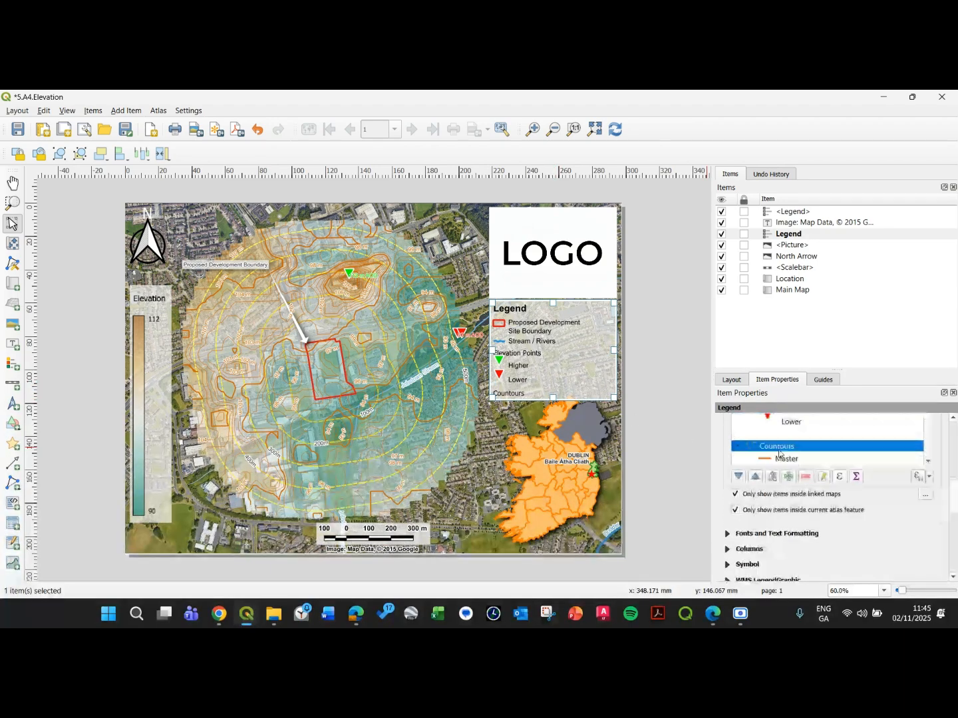
right_click(780, 453)
click(792, 473)
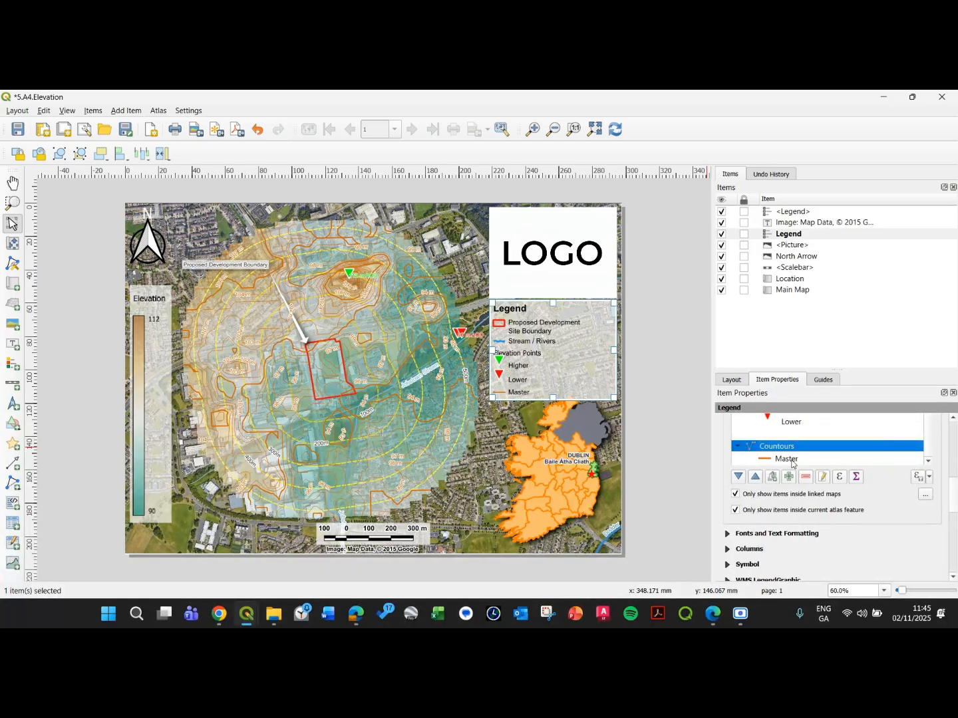
double_click(790, 459)
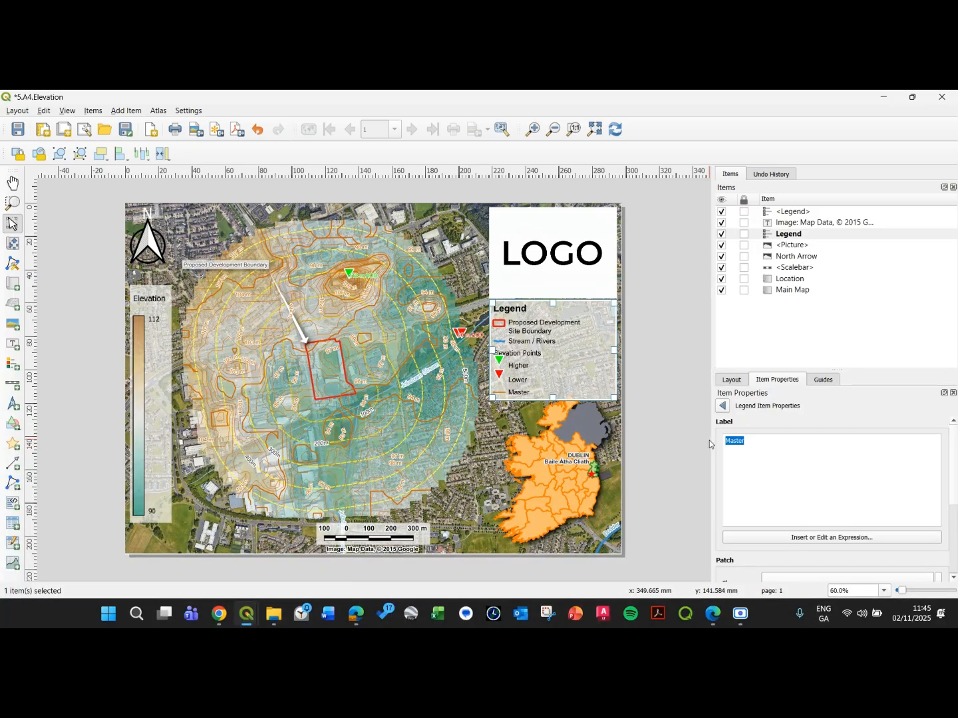
text(Countour Lines)
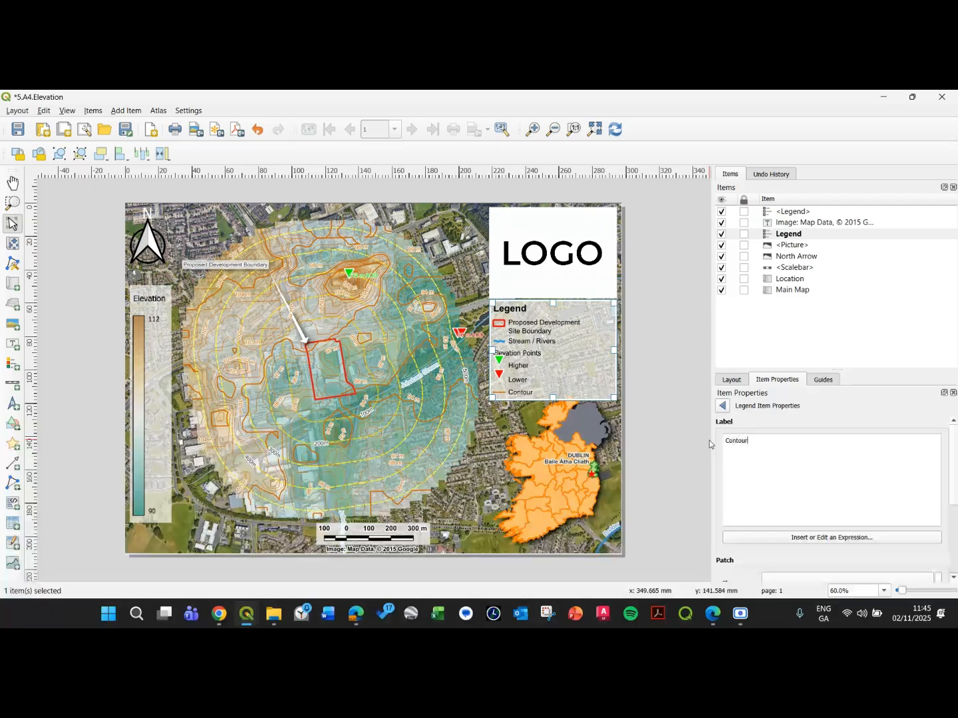
click(722, 406)
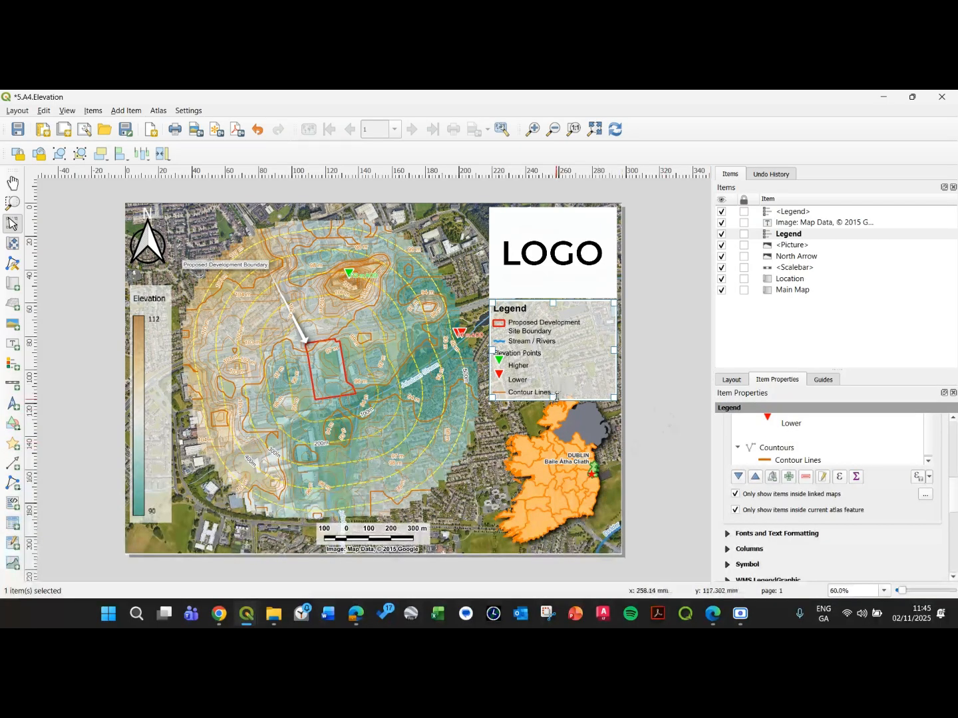
click(633, 405)
Shift the Location map's content slightly down within its frame, clear of the main legend
click(584, 441)
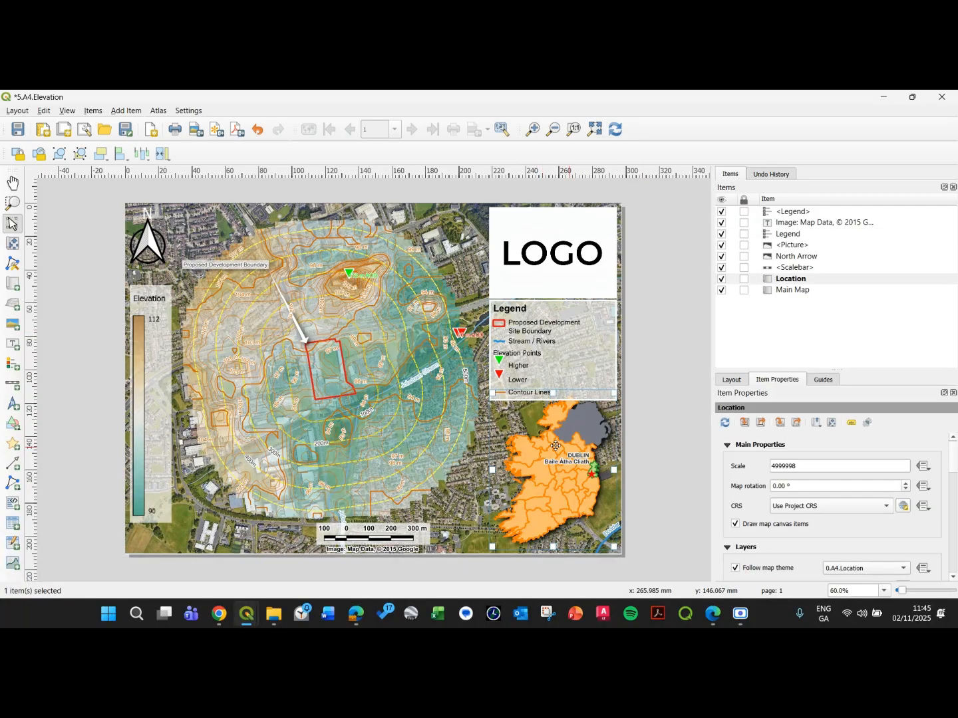
click(14, 245)
drag(531, 492, 532, 500)
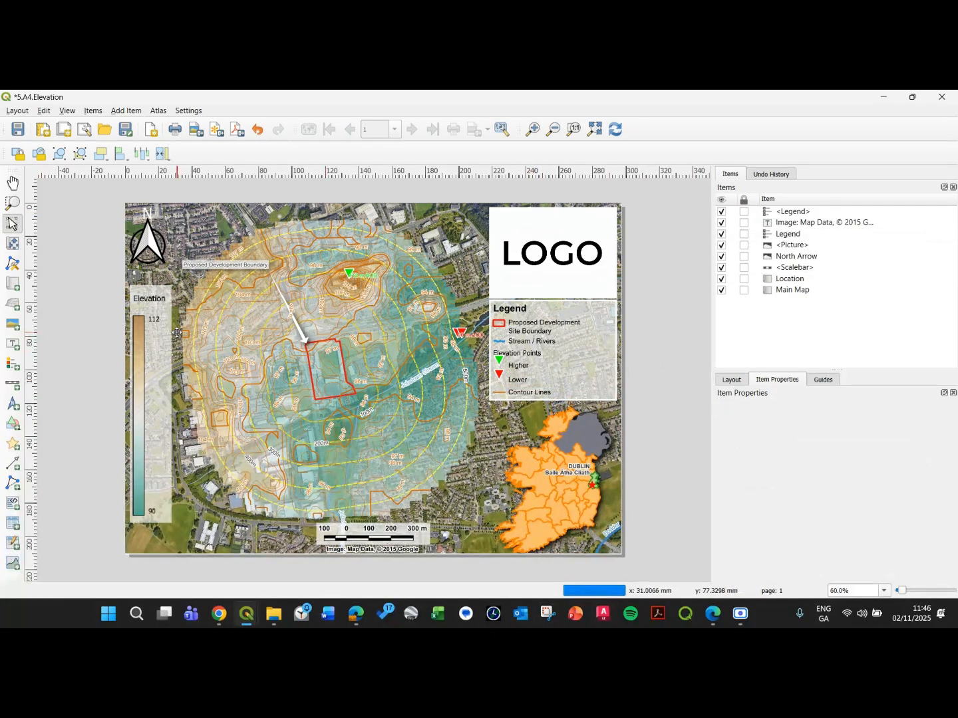
Set the group heading font of the elevation colour-ramp legend to Arial
key(v)
click(157, 340)
scroll(955, 459, down, 5)
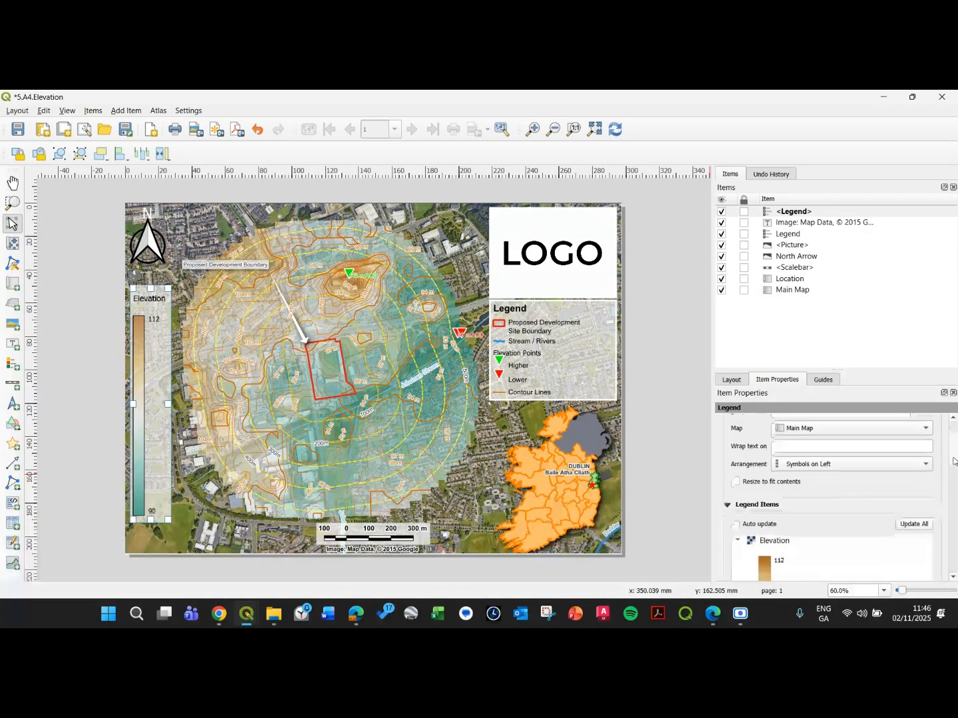
right_click(955, 505)
click(955, 508)
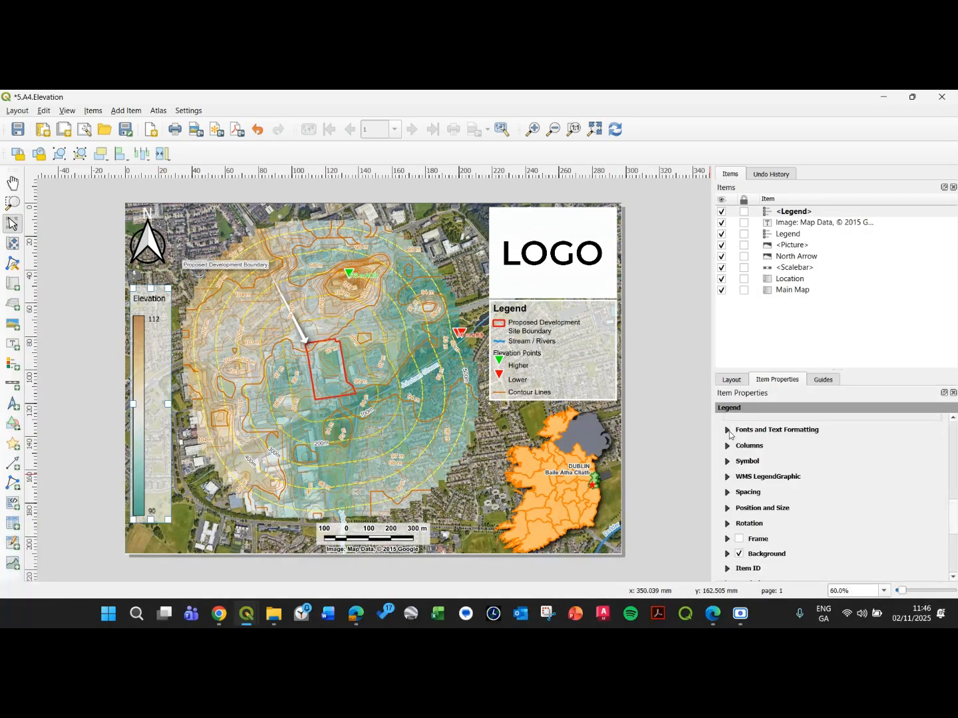
click(728, 431)
click(818, 455)
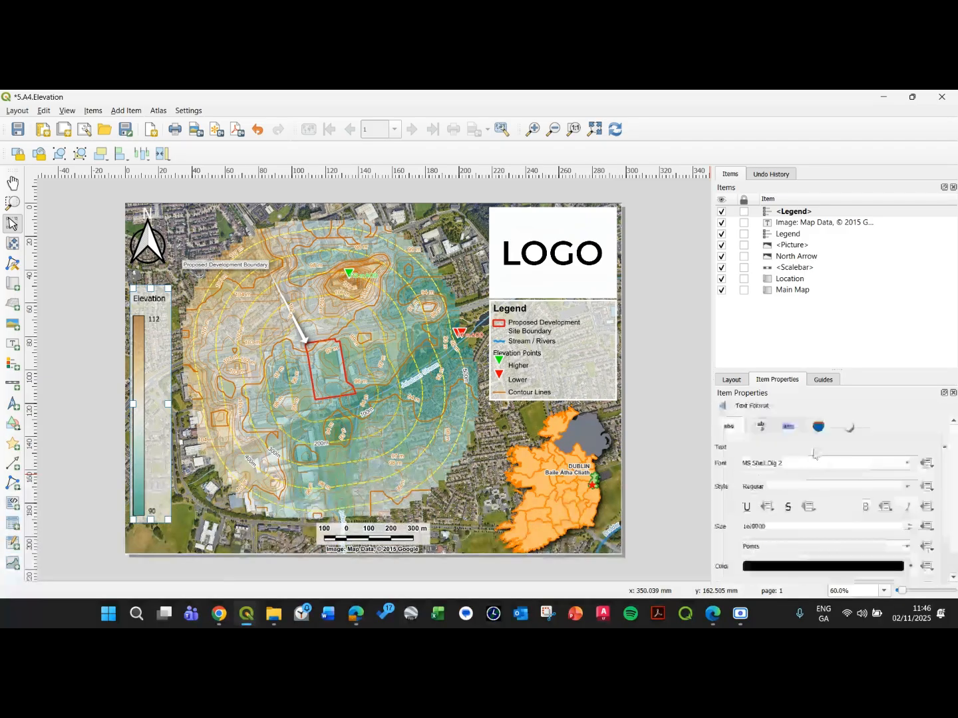
click(722, 407)
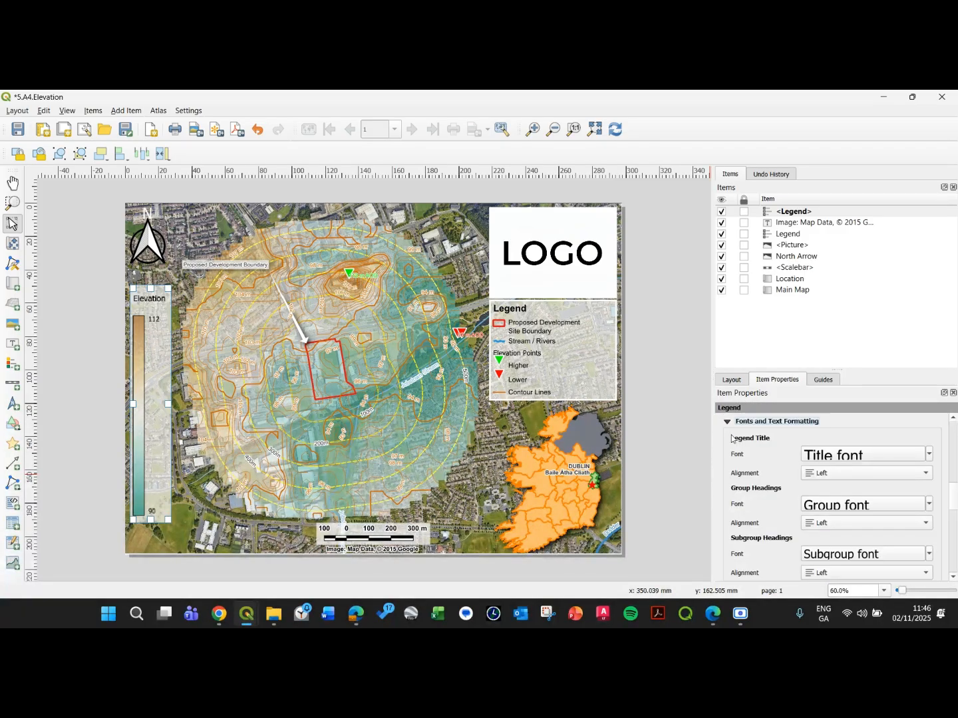
click(825, 509)
drag(782, 464, 719, 464)
text(Arial)
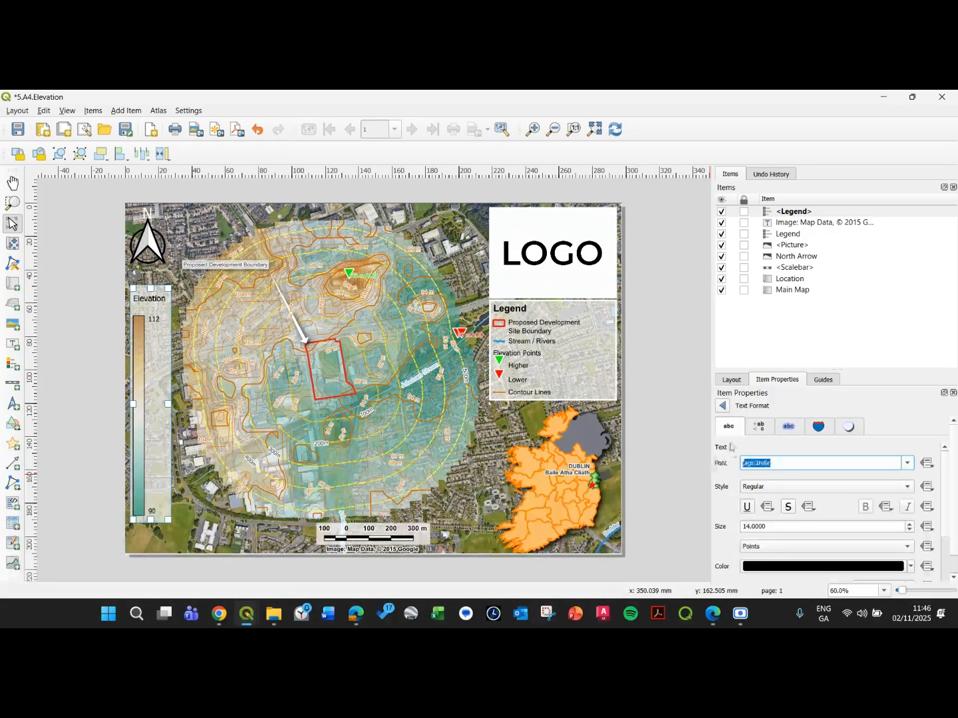
click(723, 407)
Set the item label font of the elevation colour-ramp legend to Arial
scroll(778, 533, down, 3)
click(832, 492)
drag(791, 464, 728, 464)
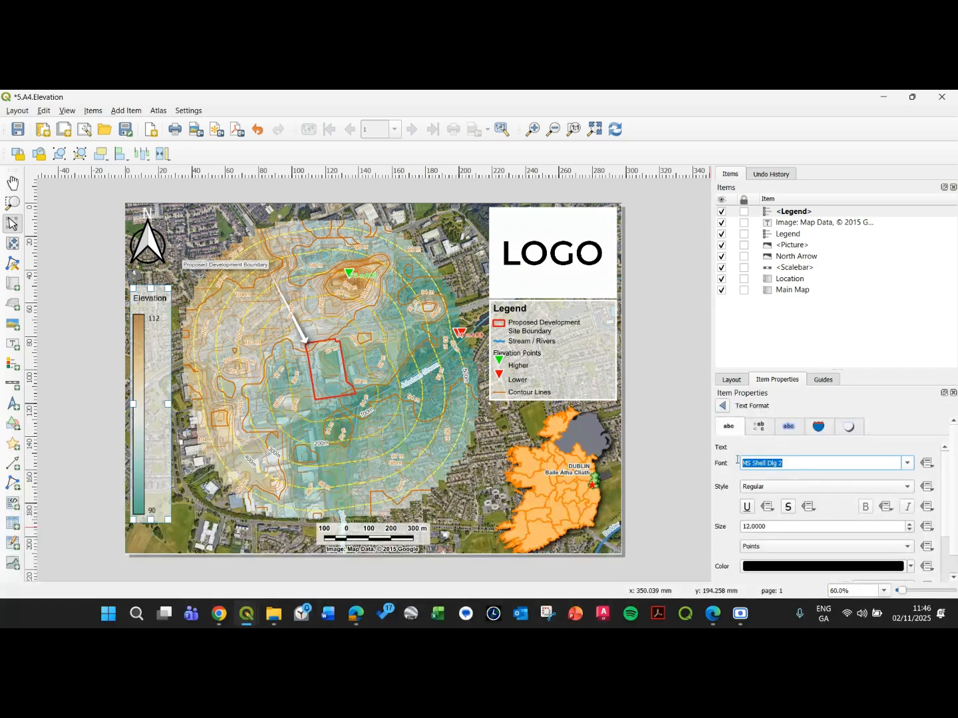
text(arial)
click(722, 405)
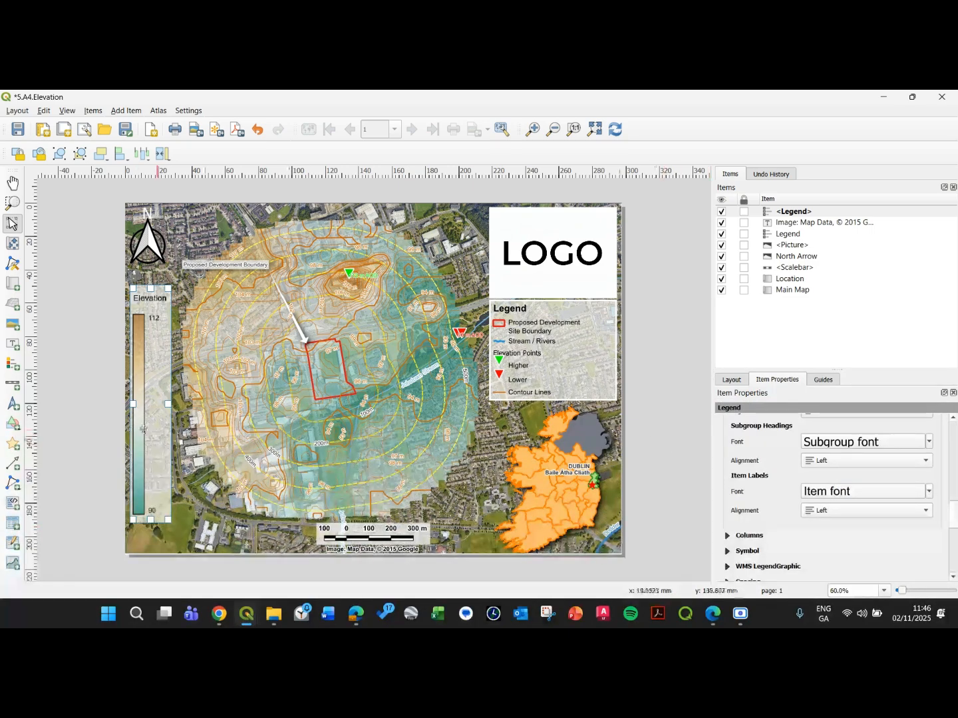
click(663, 445)
Add the suffix m to the minimum and maximum labels of the elevation legend's colour ramp
click(154, 406)
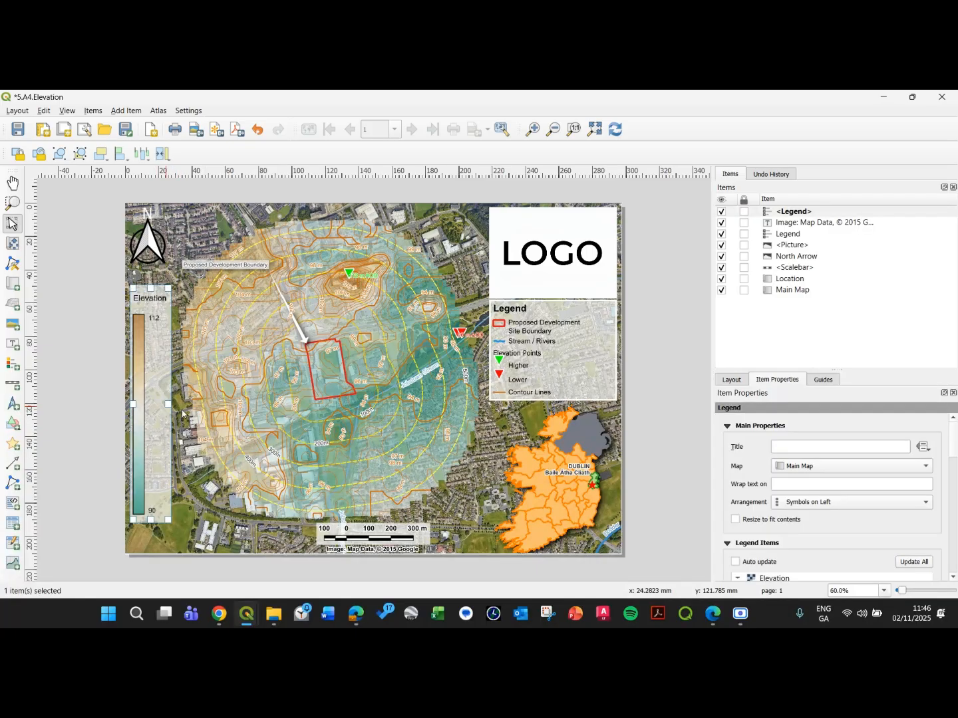
scroll(768, 500, down, 1)
scroll(775, 516, down, 2)
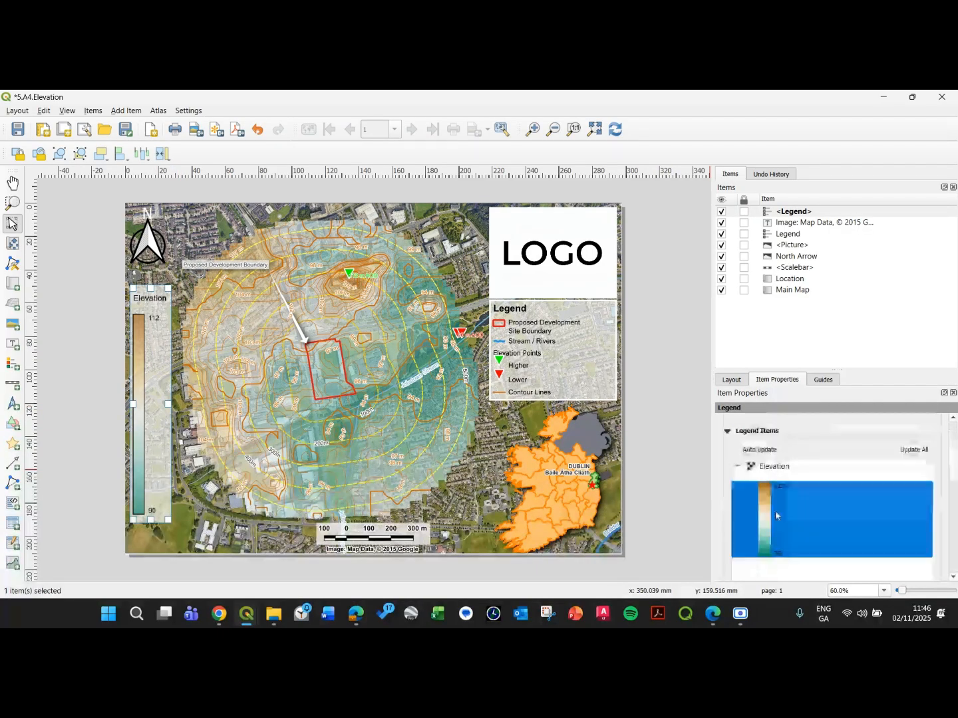
double_click(773, 513)
scroll(733, 462, down, 2)
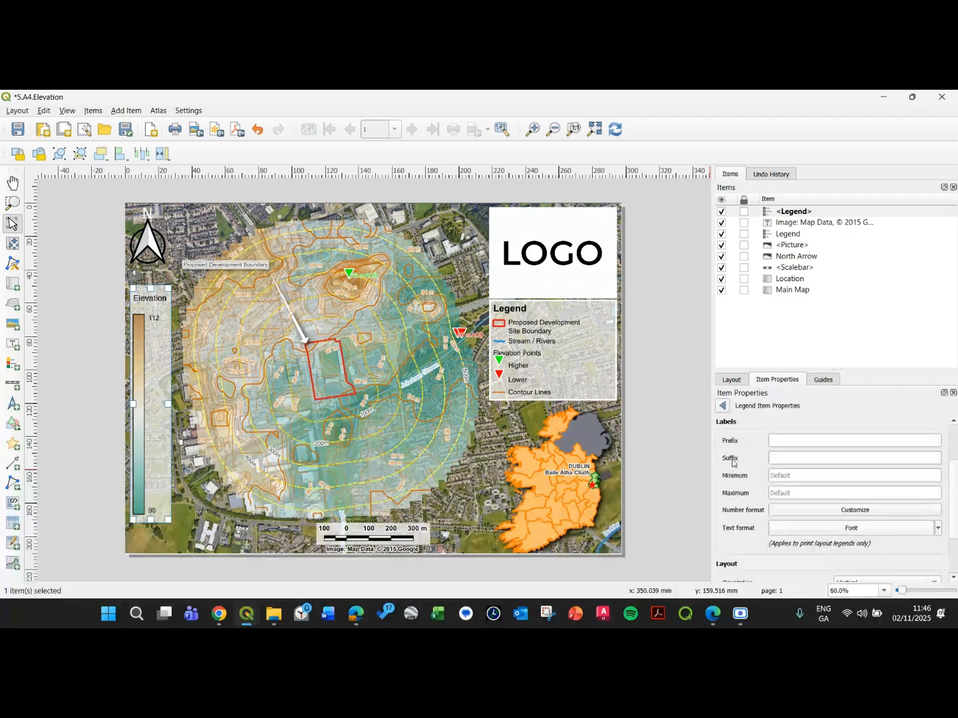
click(779, 461)
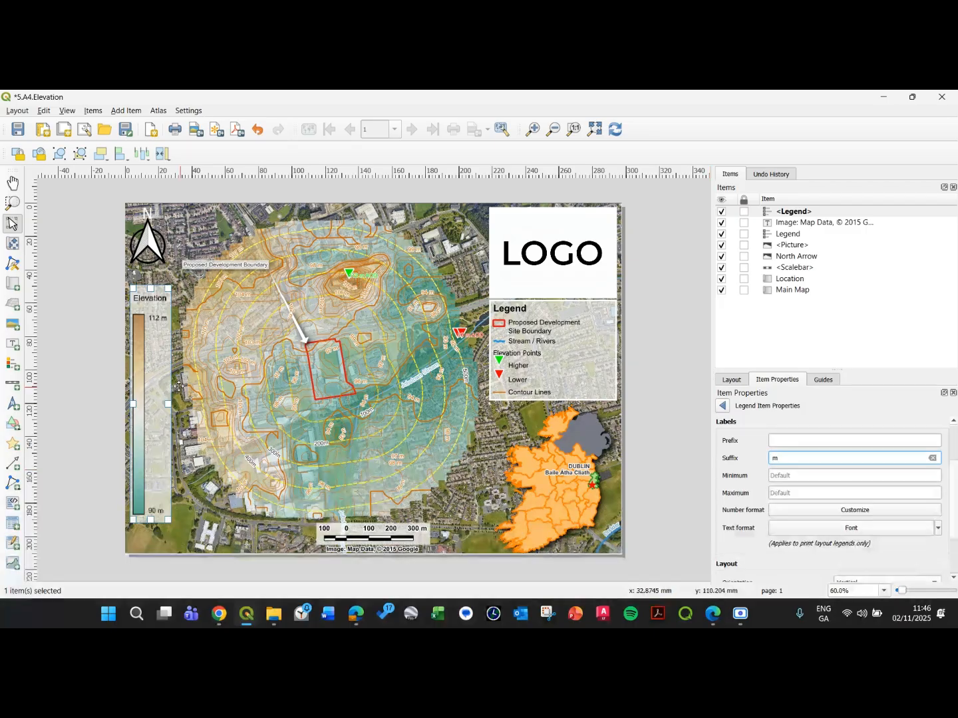
click(668, 429)
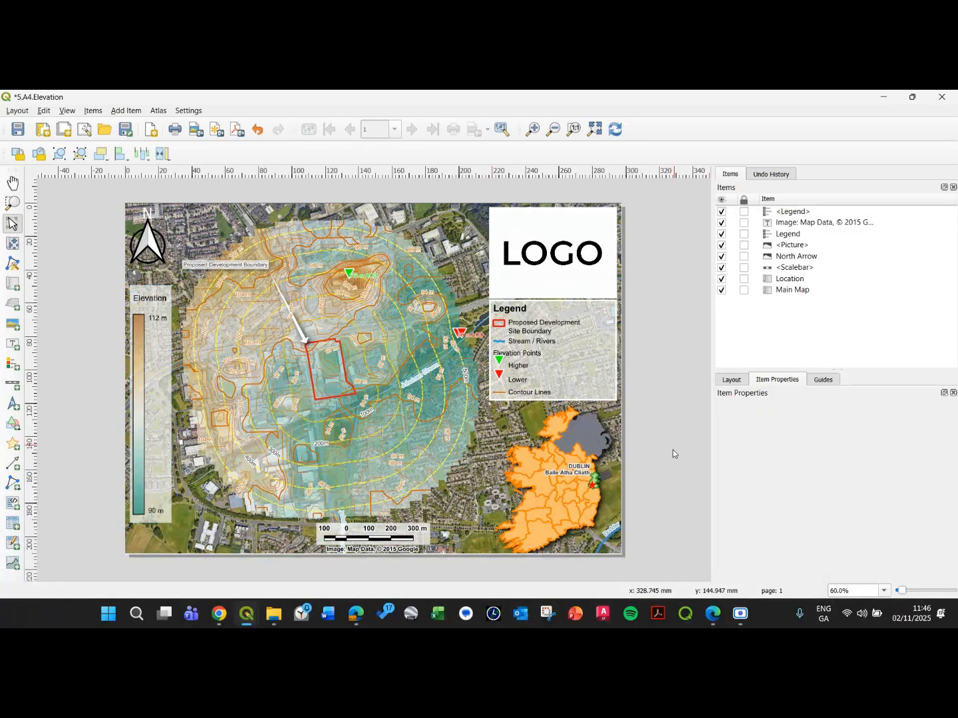
Check the text format of the elevation colour ramp's labels
click(159, 434)
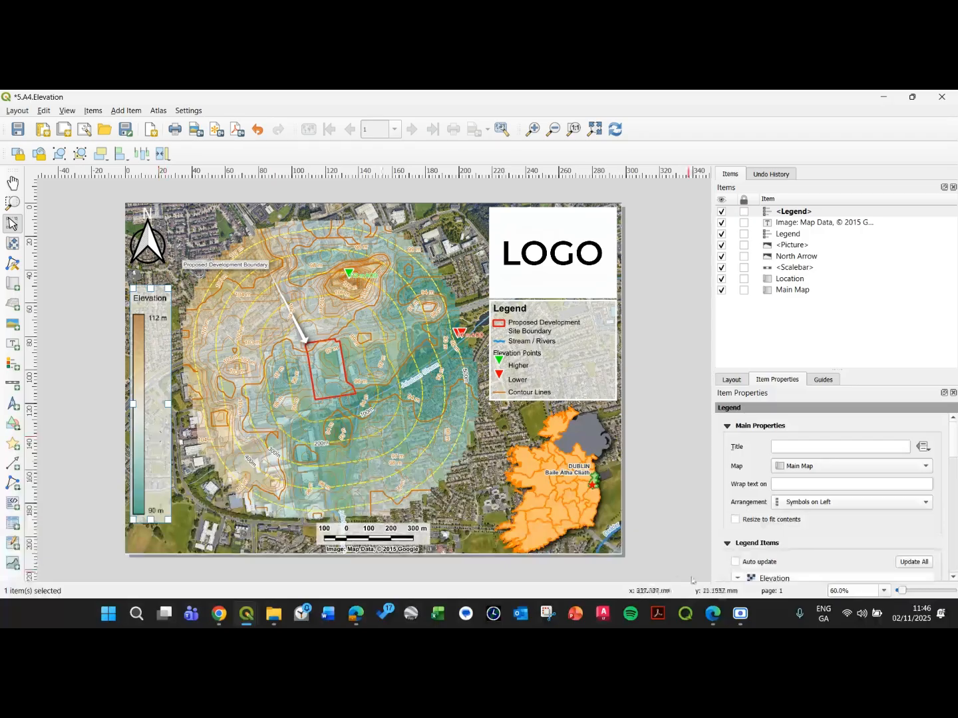
scroll(787, 526, down, 5)
double_click(767, 534)
scroll(767, 535, down, 3)
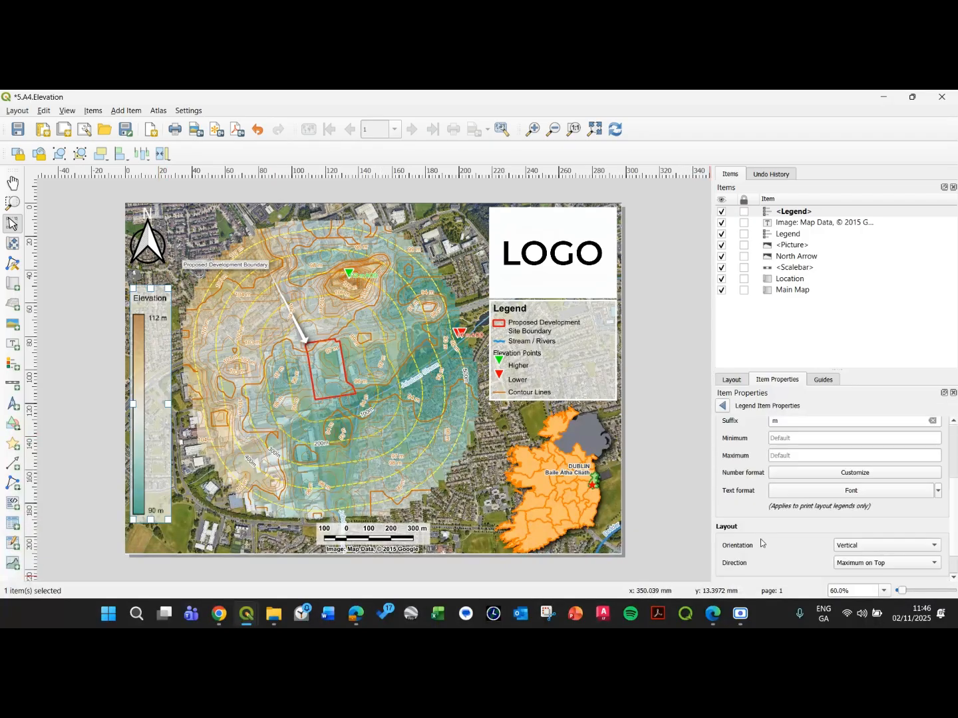
click(823, 493)
scroll(767, 485, up, 2)
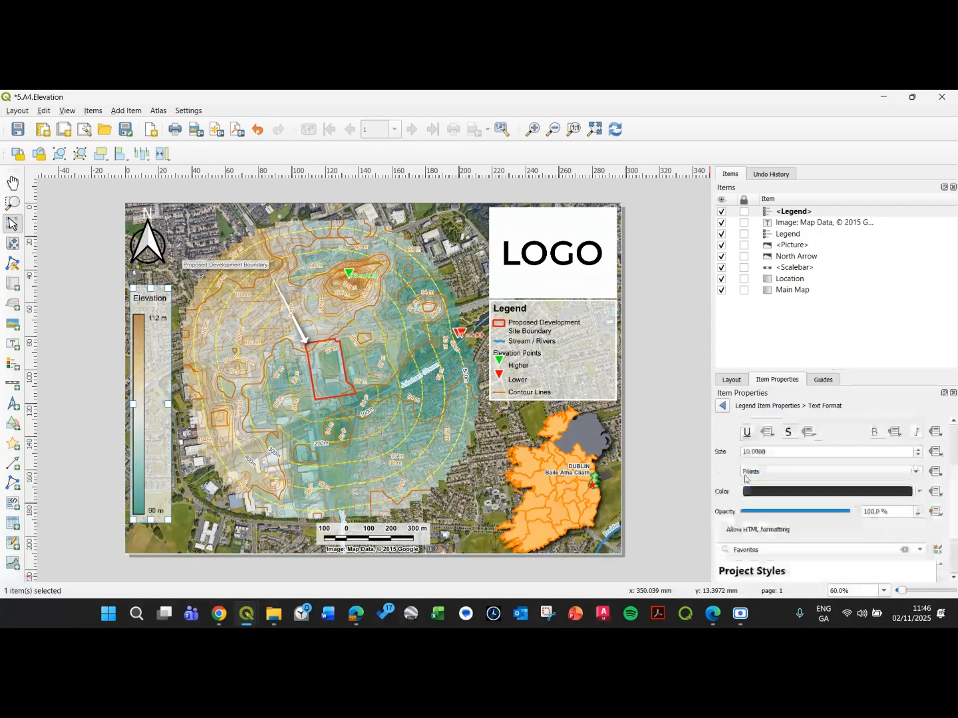
click(724, 407)
click(676, 429)
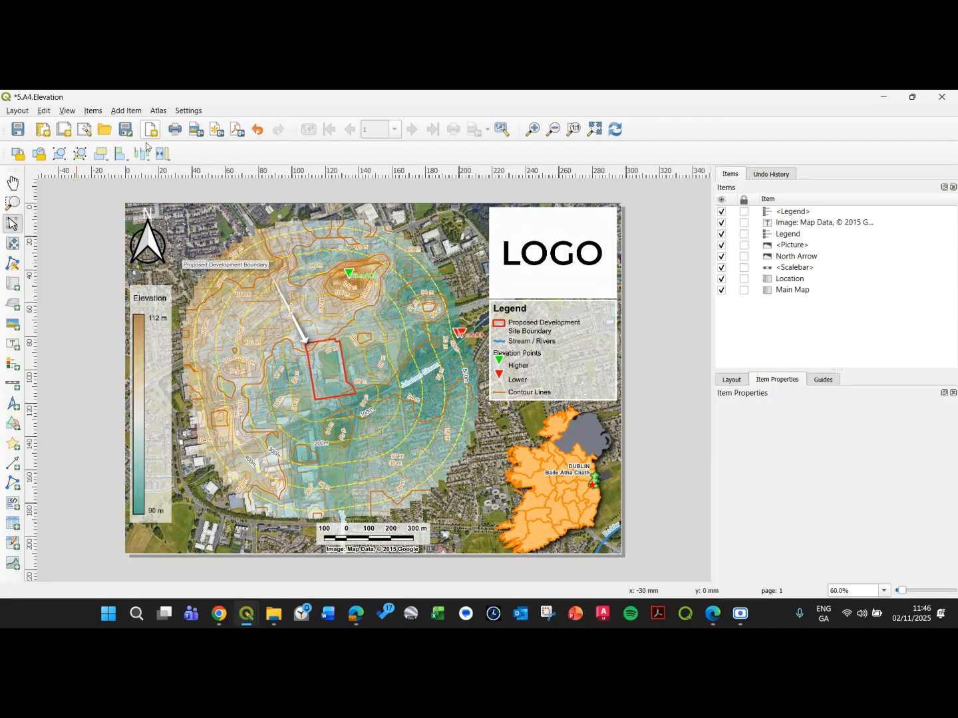
Export the layout as the PNG image 5.A4.Elevation into the 04_Episode folder and view the exported image in a maximised window
click(194, 131)
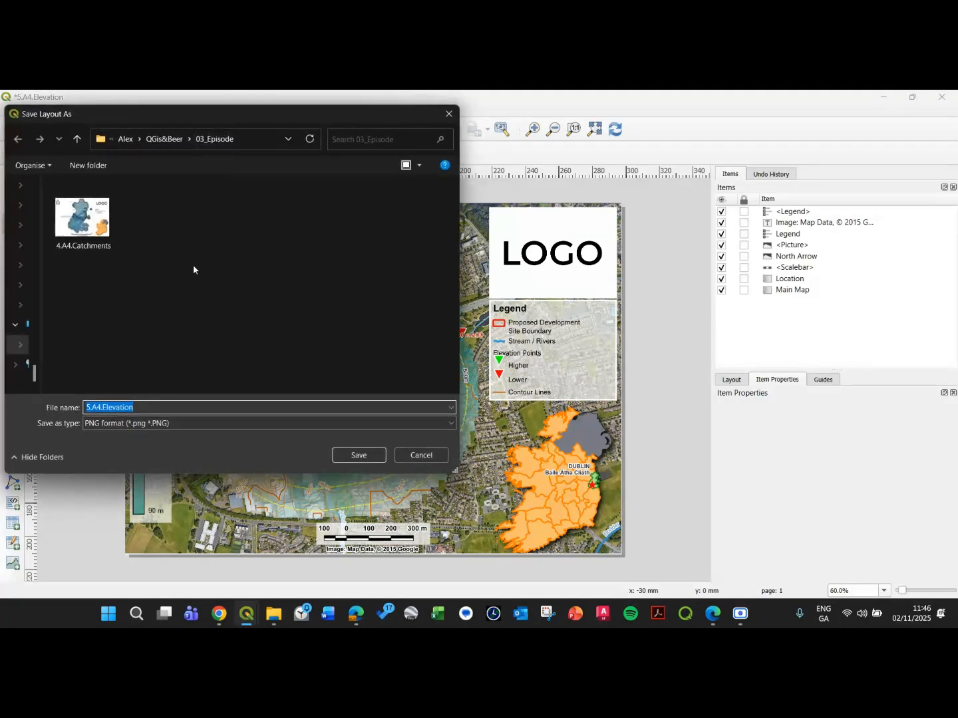
click(346, 457)
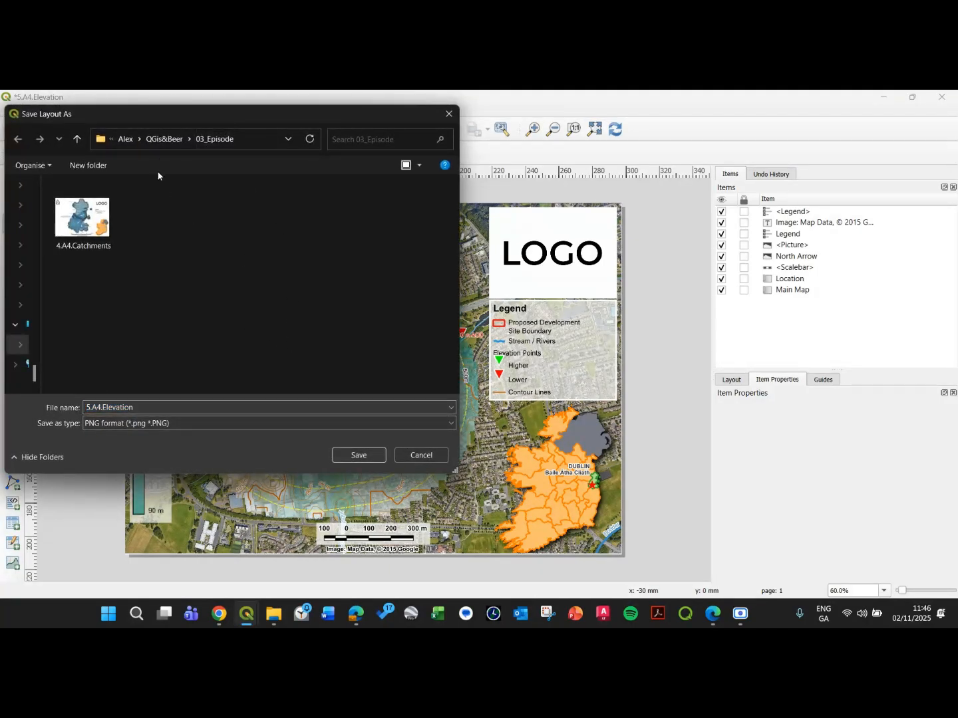
click(166, 141)
double_click(117, 256)
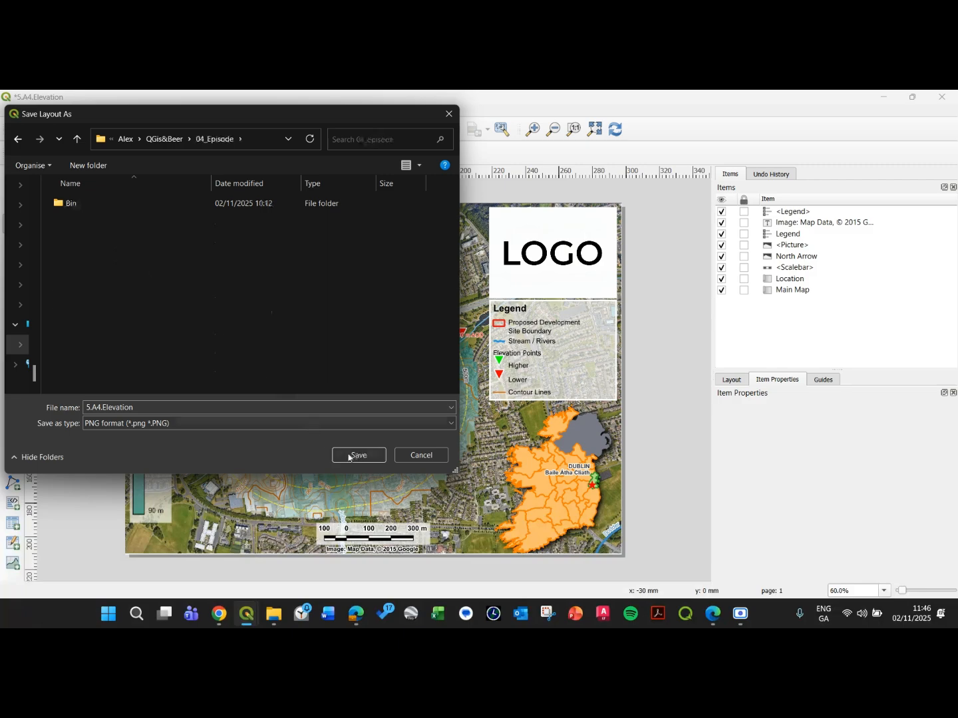
click(349, 456)
click(608, 362)
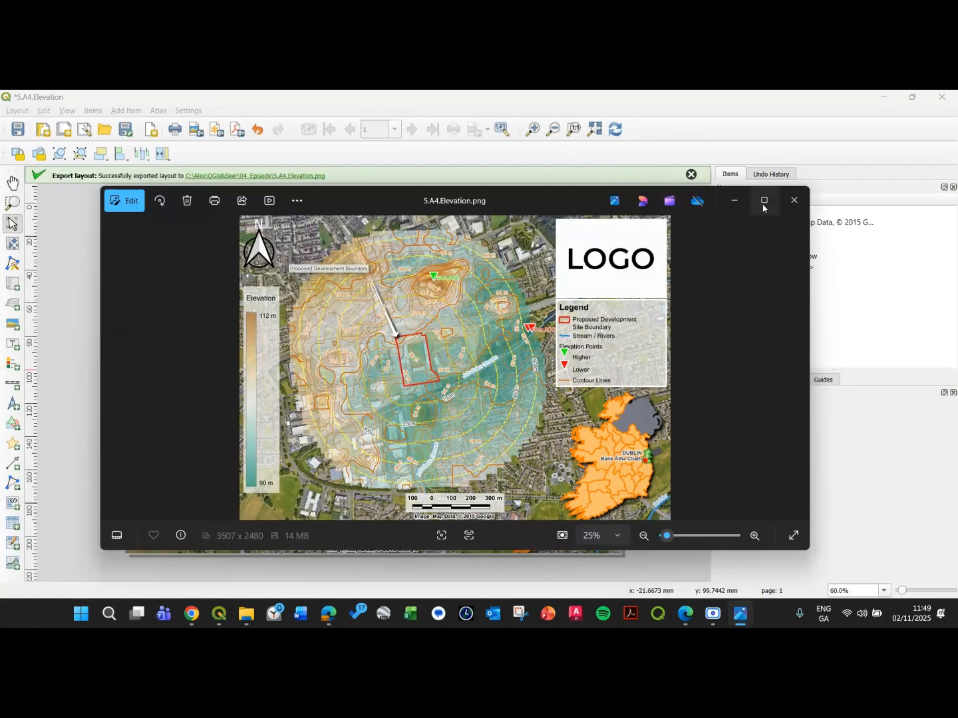
click(764, 203)
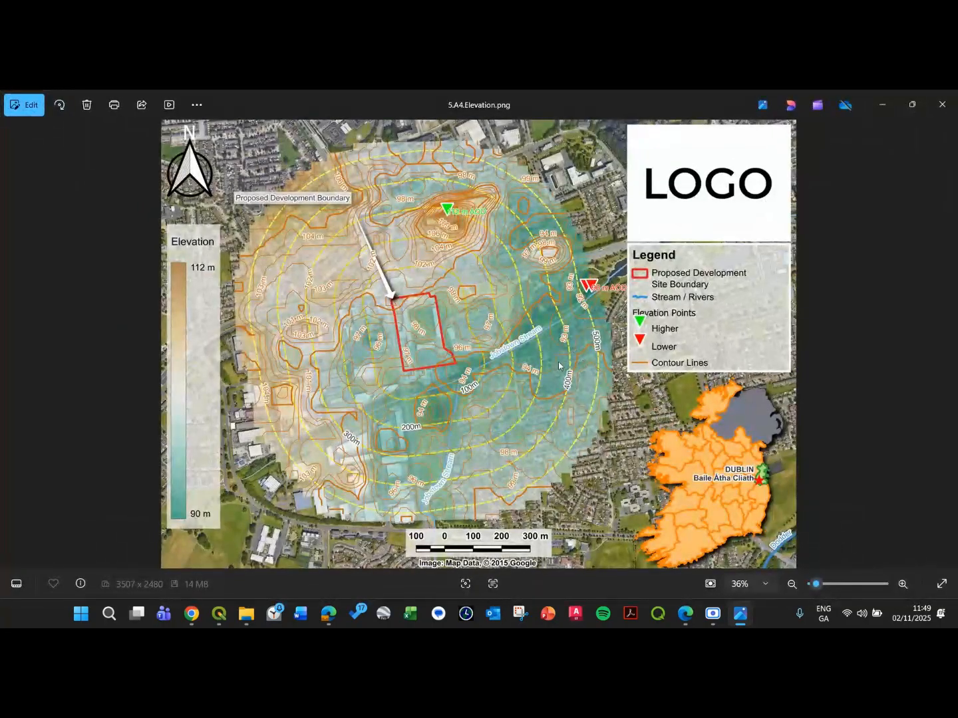